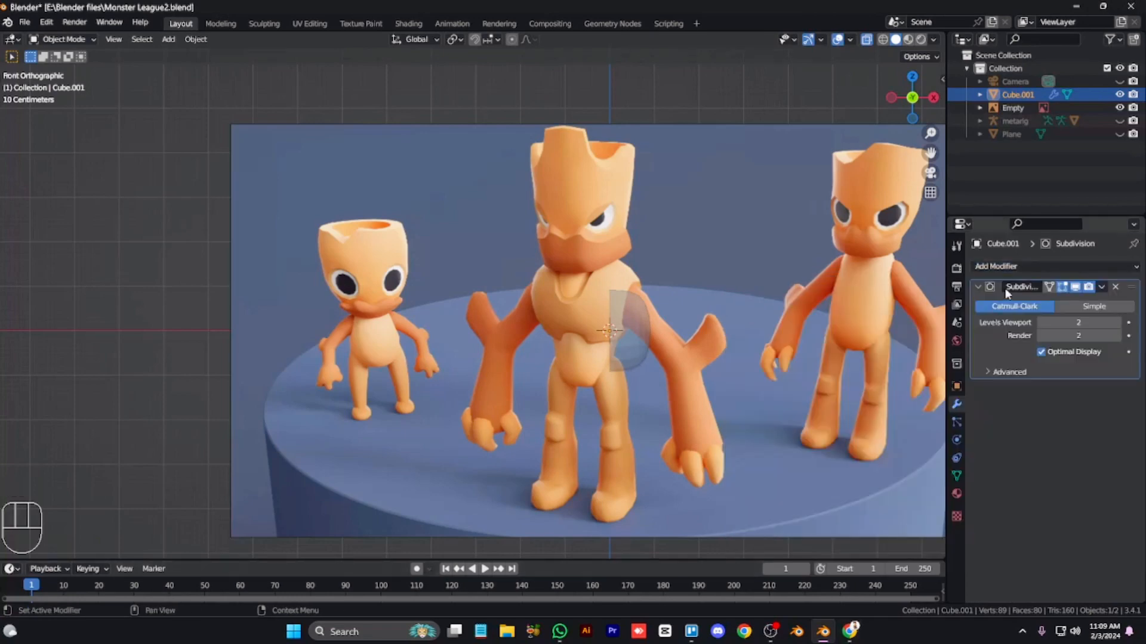
Step: Add a Mirror modifier on the X axis to the cube and place it above the Subdivision modifier
{"action": "left_click", "coordinate": [1055, 267]}
{"action": "left_click", "coordinate": [880, 418]}
{"action": "key", "text": "Tab"}
{"action": "scroll", "coordinate": [722, 419], "scroll_direction": "up", "scroll_amount": 1}
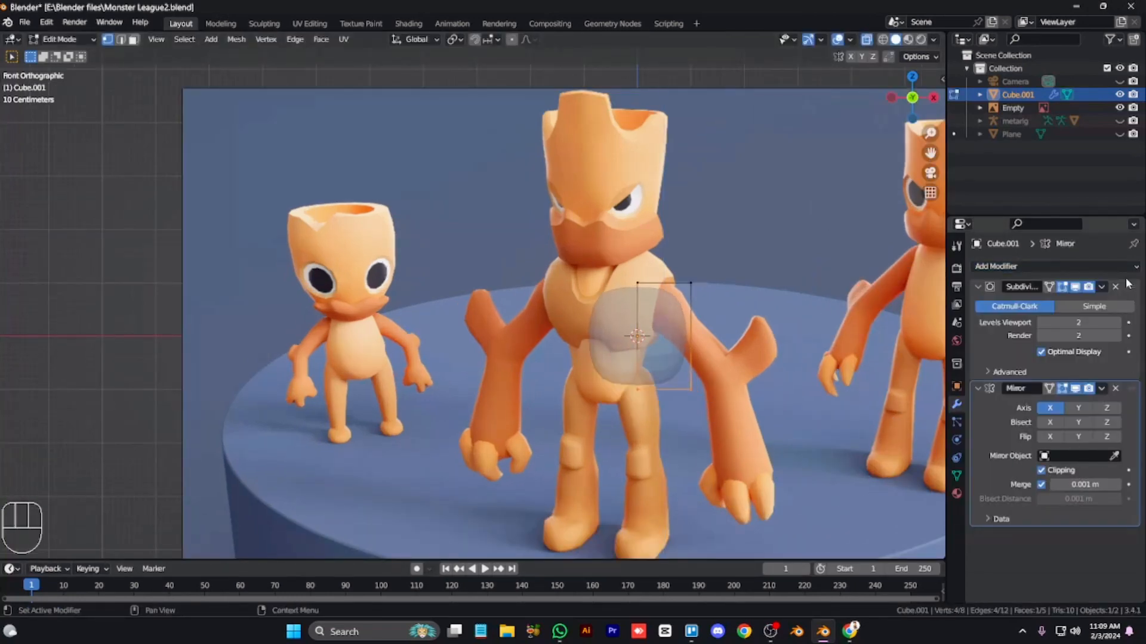
{"action": "left_click_drag", "start_coordinate": [1130, 391], "coordinate": [1129, 283]}
Step: Move the half cube's lower vertices down along Z to lengthen the torso shape
{"action": "key", "text": "g"}
{"action": "key", "text": "z"}
{"action": "left_click", "coordinate": [750, 253]}
{"action": "left_click", "coordinate": [751, 251]}
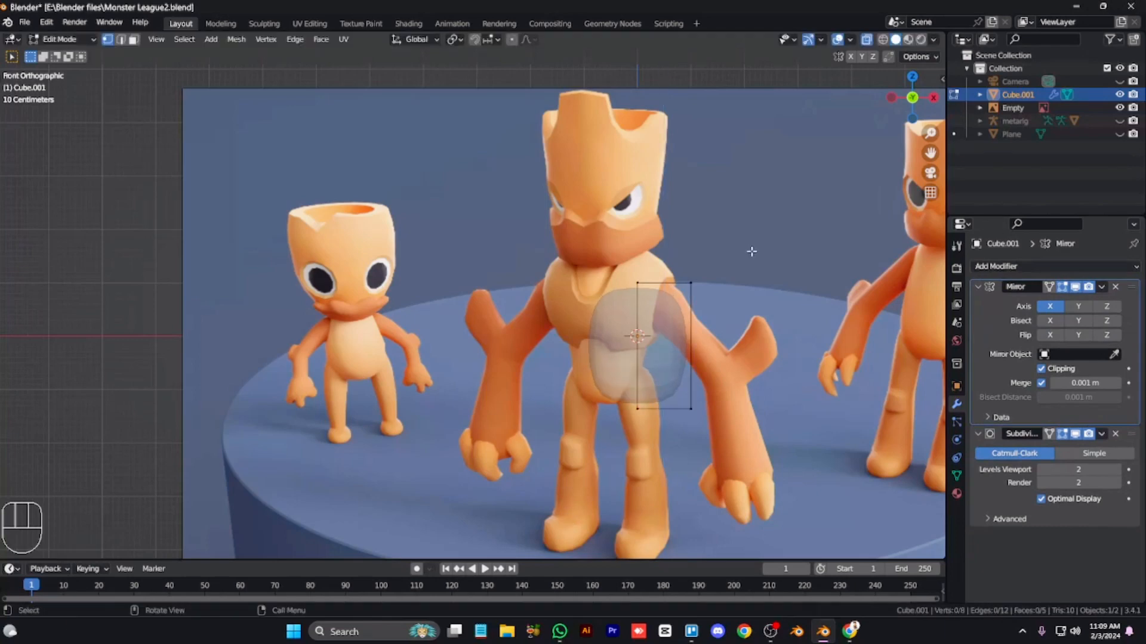
Step: Move the reference image along X until the small character's body sits behind the cube, and reselect the cube
{"action": "key", "text": "Tab"}
{"action": "left_click", "coordinate": [741, 258]}
{"action": "key", "text": "g"}
{"action": "key", "text": "x"}
{"action": "left_click", "coordinate": [66, 280]}
{"action": "left_click", "coordinate": [648, 379]}
Step: Pull the torso mesh's outer upper and lower corner vertices inward to taper it over the small character's body
{"action": "key", "text": "Tab"}
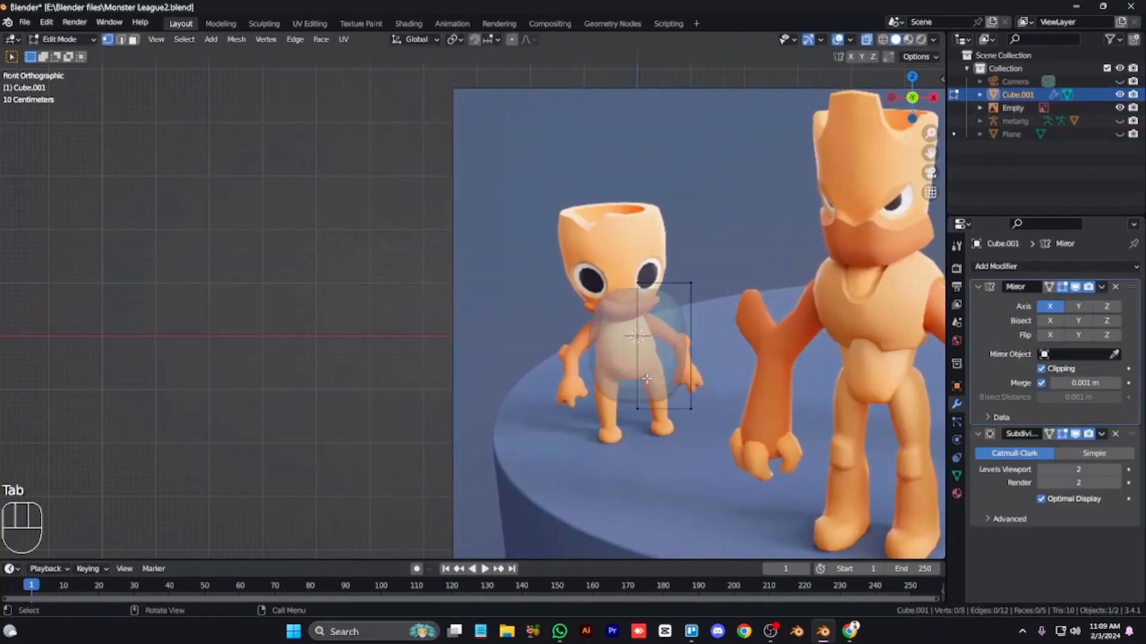
{"action": "key", "text": "g"}
{"action": "key", "text": "g"}
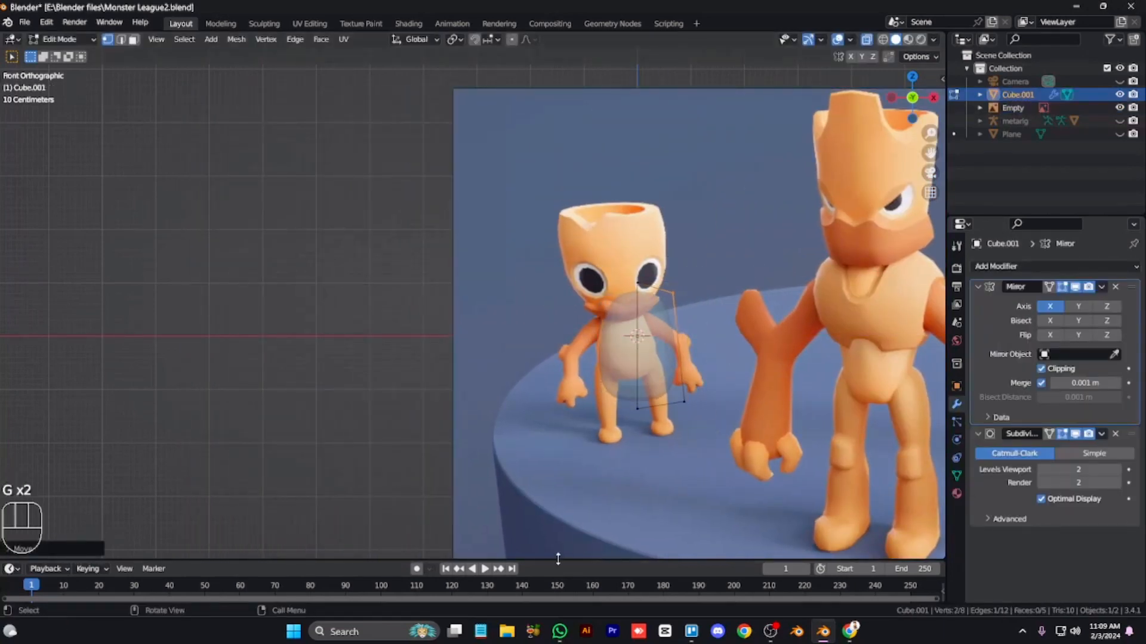
{"action": "key", "text": "g"}
{"action": "left_click", "coordinate": [663, 408]}
Step: Try to add a second cube to the mesh and move it away from the torso
{"action": "key", "text": "ctrl+KP_2"}
{"action": "key", "text": "ctrl+KP_2"}
{"action": "key", "text": "ctrl+KP_2"}
{"action": "key", "text": "ctrl+KP_6"}
{"action": "key", "text": "ctrl+KP_6"}
{"action": "key", "text": "ctrl+KP_6"}
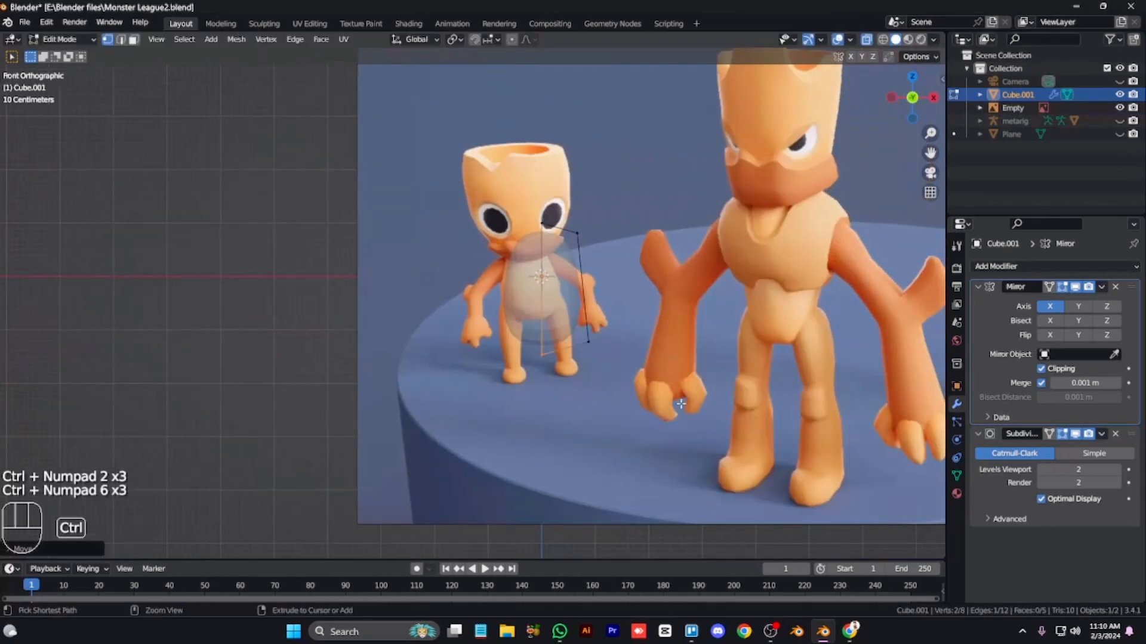
{"action": "key", "text": "shift+a"}
{"action": "left_click", "coordinate": [635, 258]}
{"action": "key", "text": "g"}
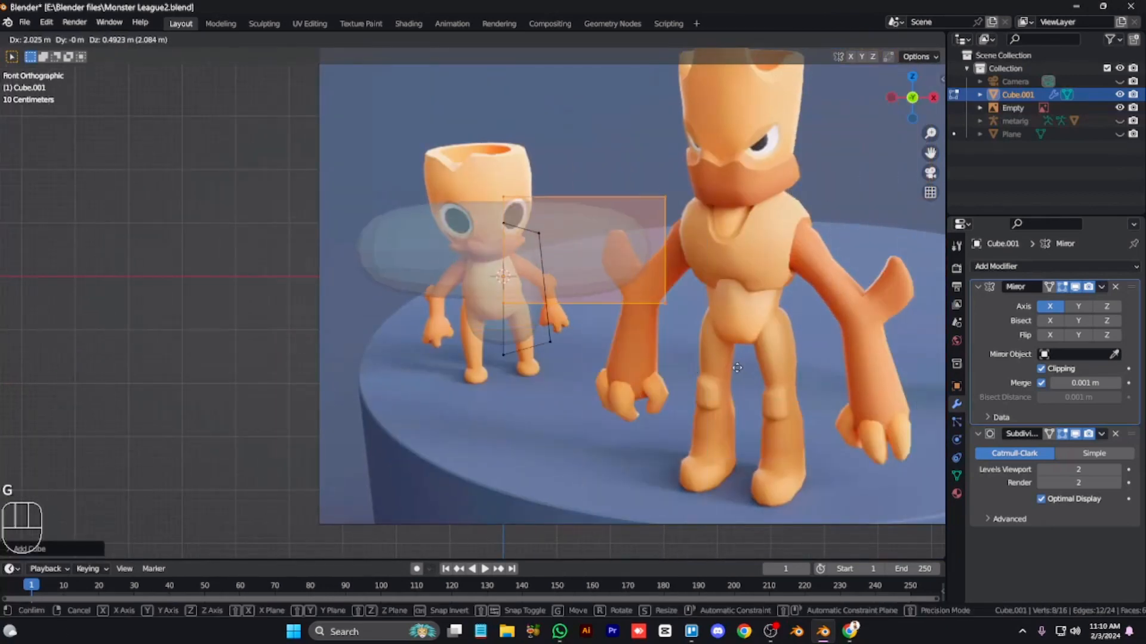
{"action": "left_click", "coordinate": [685, 264]}
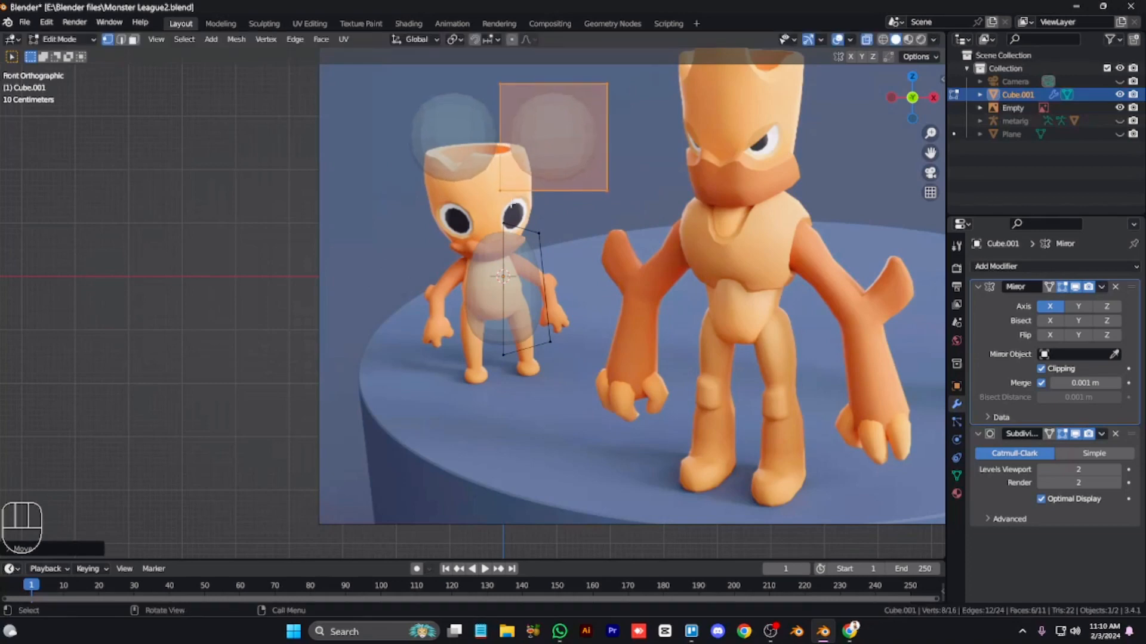
Step: Delete one face of the second cube and the rest of its linked geometry
{"action": "left_click_drag", "start_coordinate": [518, 209], "coordinate": [478, 71]}
{"action": "key", "text": "x"}
{"action": "left_click", "coordinate": [494, 143]}
{"action": "key", "text": "Tab"}
{"action": "key", "text": "Tab"}
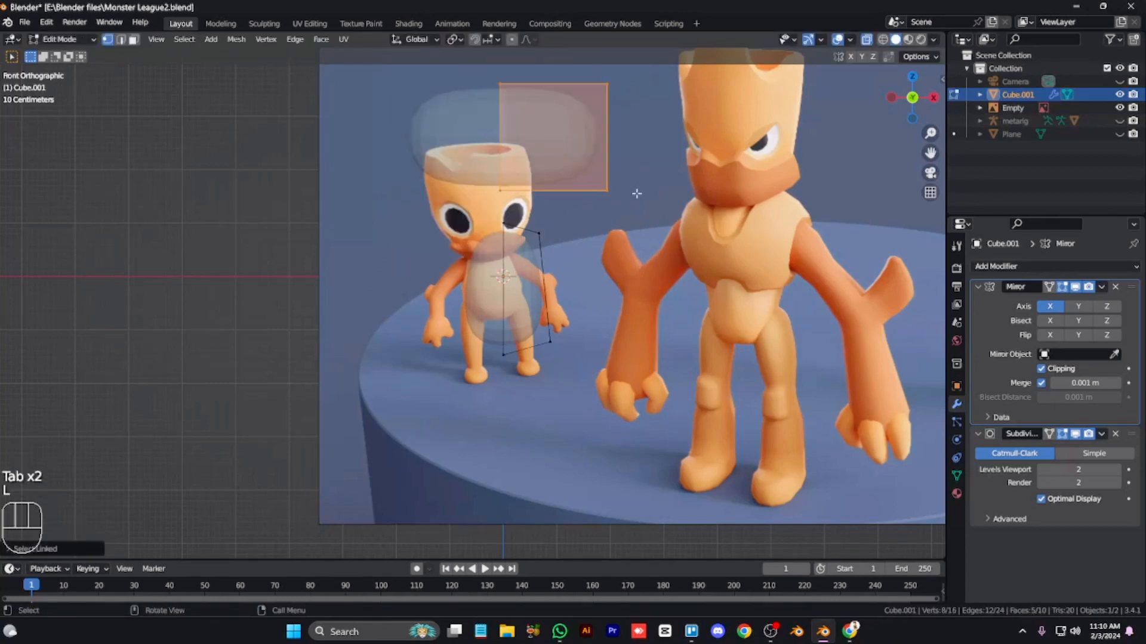
{"action": "key", "text": "x"}
{"action": "left_click", "coordinate": [677, 159]}
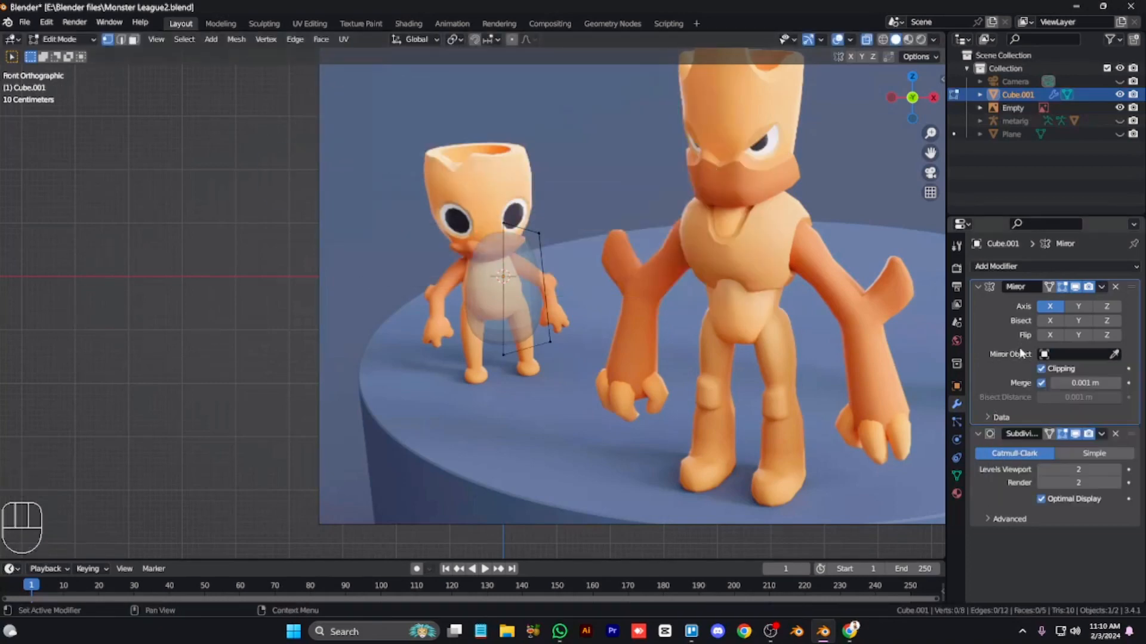
Step: With the mirror's Clipping switched off for the placement, add a cube to the mesh and move it beside the torso
{"action": "key", "text": "shift+a"}
{"action": "left_click", "coordinate": [657, 386]}
{"action": "key", "text": "g"}
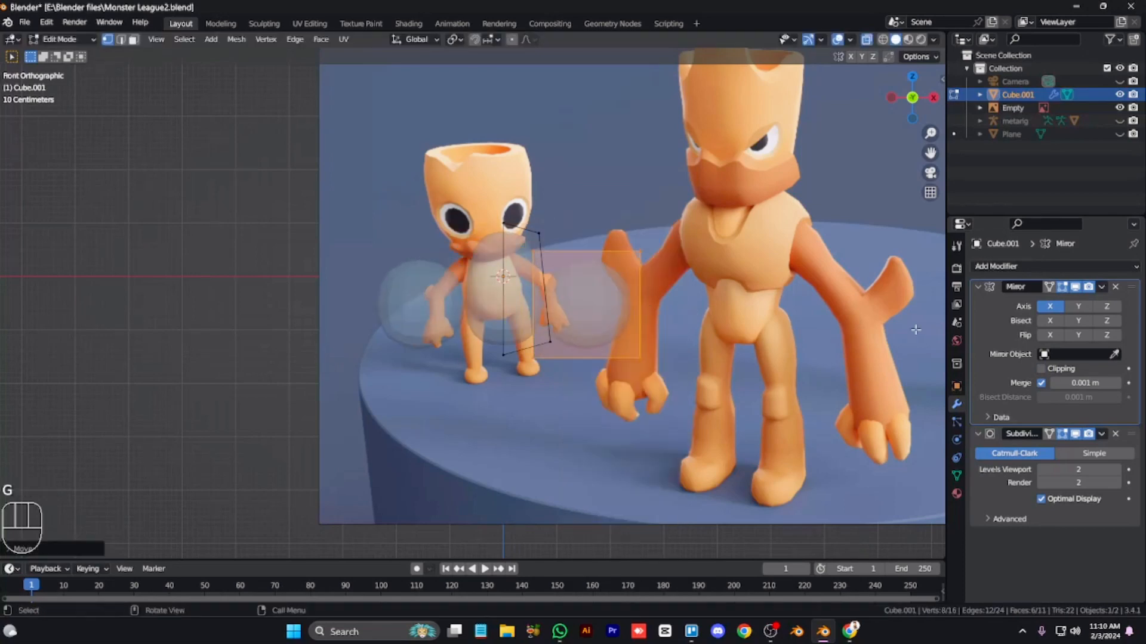
Step: Scale the new cube to about 0.27 in X and Y, locking Z, to form a narrow upright box
{"action": "scroll", "coordinate": [776, 307], "scroll_direction": "up", "scroll_amount": 6}
{"action": "scroll", "coordinate": [770, 312], "scroll_direction": "down", "scroll_amount": 1}
{"action": "key", "text": "s"}
{"action": "key", "text": "shift+z"}
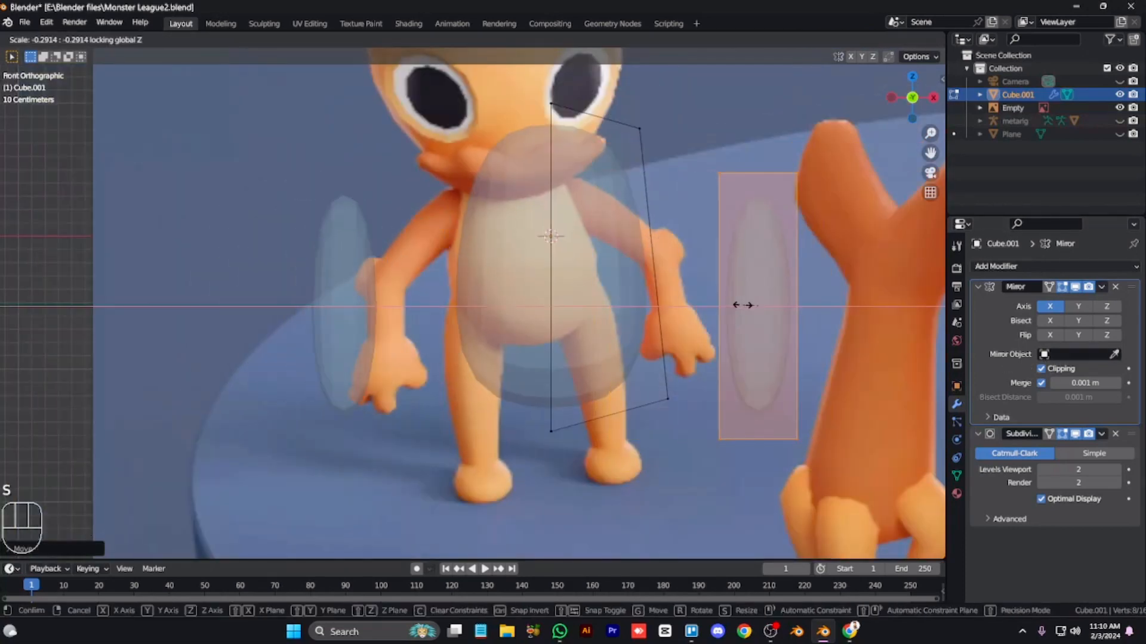
{"action": "right_click", "coordinate": [885, 203]}
{"action": "key", "text": "s"}
{"action": "key", "text": "shift+z"}
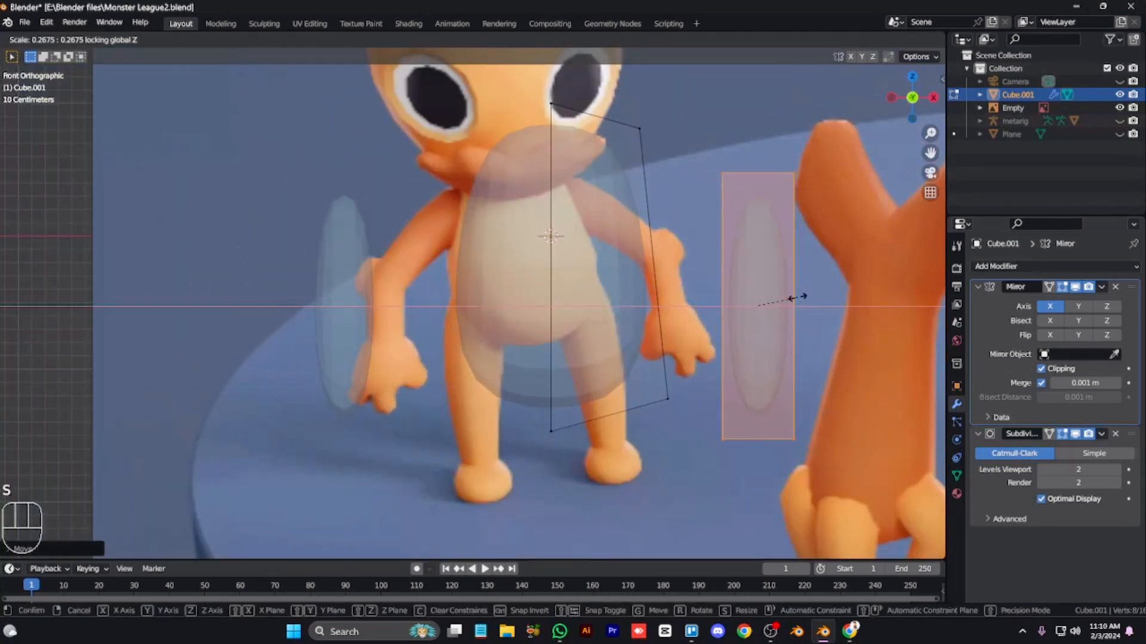
{"action": "left_click", "coordinate": [803, 296]}
Step: Delete the top and bottom faces of the narrow box to leave an open tube
{"action": "left_click_drag", "start_coordinate": [825, 216], "coordinate": [623, 79]}
{"action": "key", "text": "x"}
{"action": "left_click", "coordinate": [828, 258]}
{"action": "left_click_drag", "start_coordinate": [838, 415], "coordinate": [663, 479]}
{"action": "key", "text": "x"}
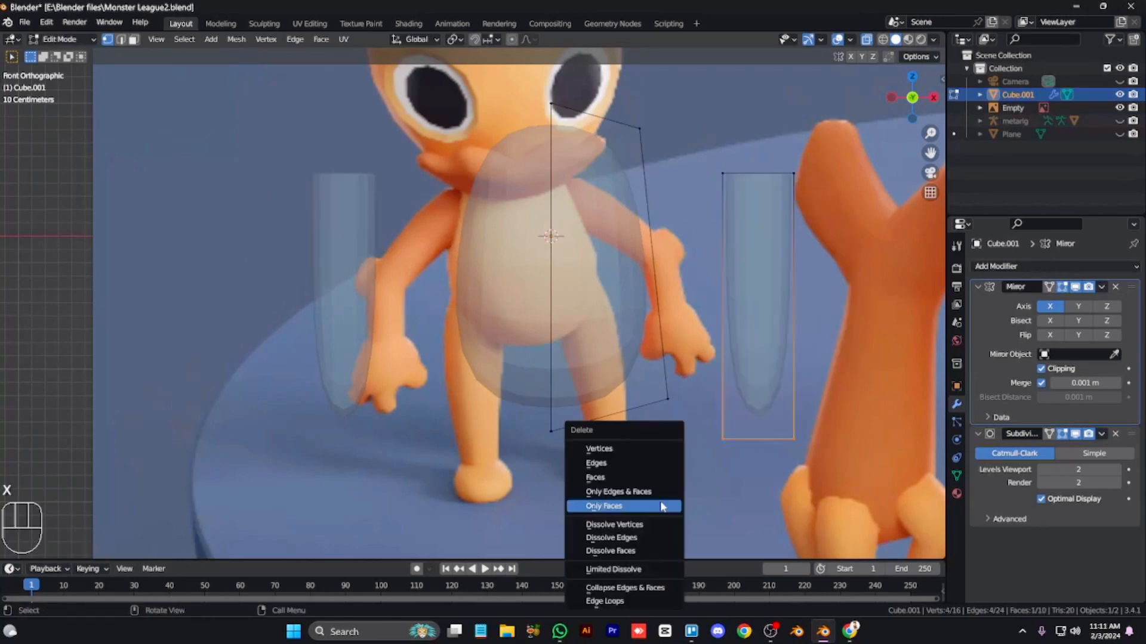
{"action": "left_click", "coordinate": [664, 477]}
Step: Select the whole tube and scale it thinner in X and Y without changing its height
{"action": "left_click_drag", "start_coordinate": [728, 422], "coordinate": [711, 180]}
{"action": "left_click_drag", "start_coordinate": [698, 141], "coordinate": [872, 445]}
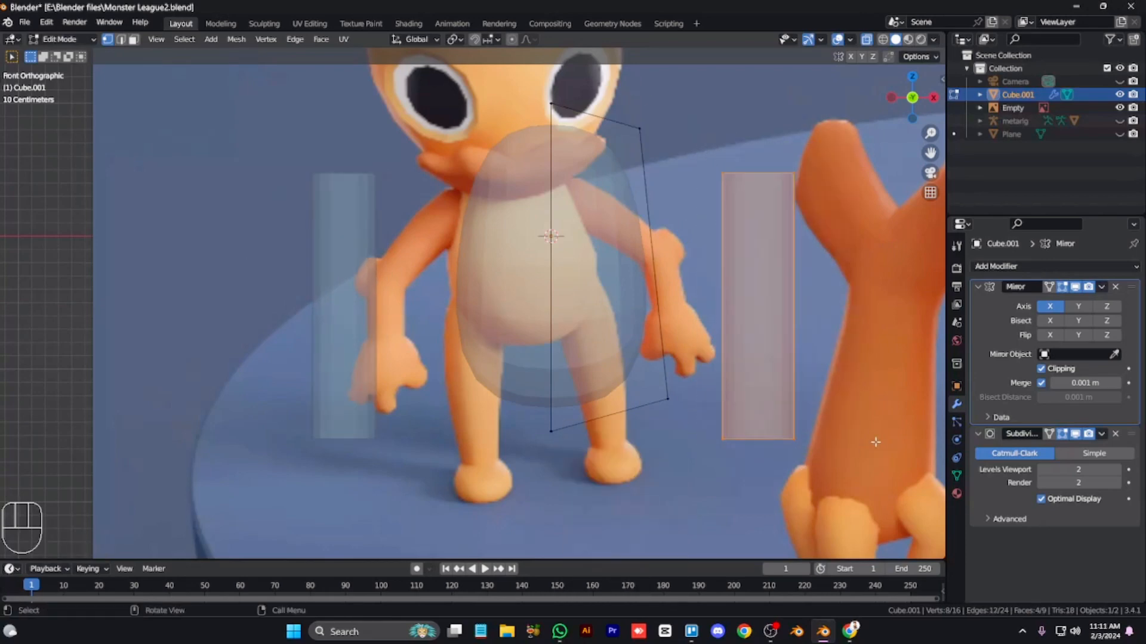
{"action": "key", "text": "s"}
{"action": "key", "text": "shift+z"}
{"action": "left_click", "coordinate": [822, 409]}
Step: Move the tube's upper end loop to the torso's shoulder and rotate it to fit the arm's direction
{"action": "left_click_drag", "start_coordinate": [806, 491], "coordinate": [732, 412]}
{"action": "key", "text": "g"}
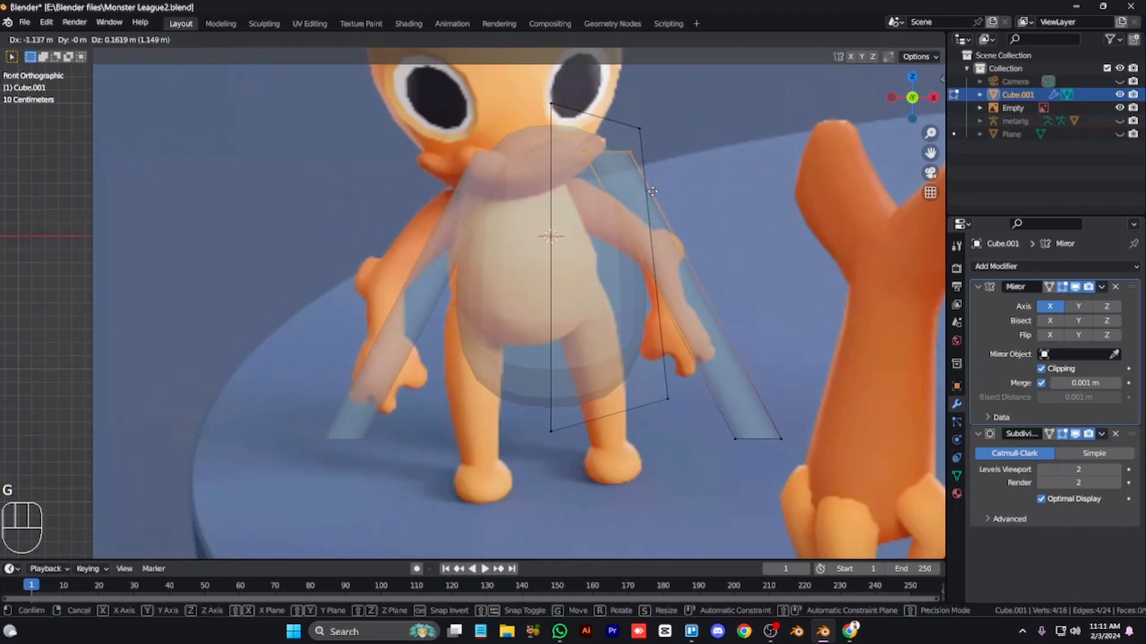
{"action": "key", "text": "r"}
{"action": "left_click", "coordinate": [719, 545]}
{"action": "key", "text": "g"}
{"action": "left_click", "coordinate": [715, 552]}
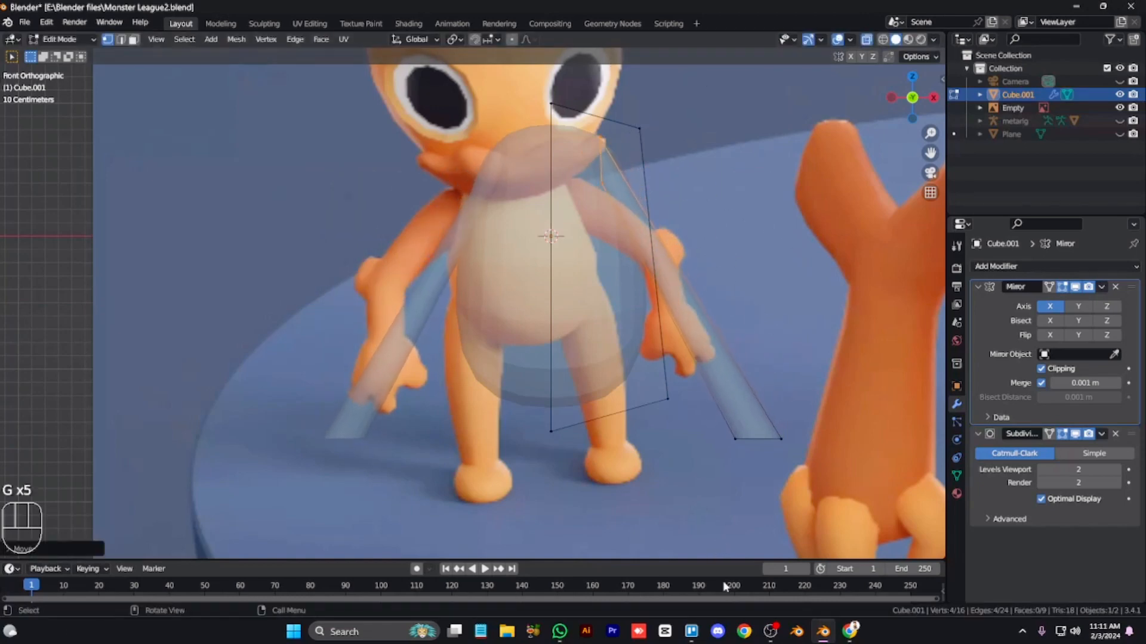
Step: Move the tube's lower end loop up to the elbow and rotate it square to the upper arm
{"action": "left_click_drag", "start_coordinate": [802, 507], "coordinate": [701, 413]}
{"action": "key", "text": "g"}
{"action": "left_click", "coordinate": [818, 120]}
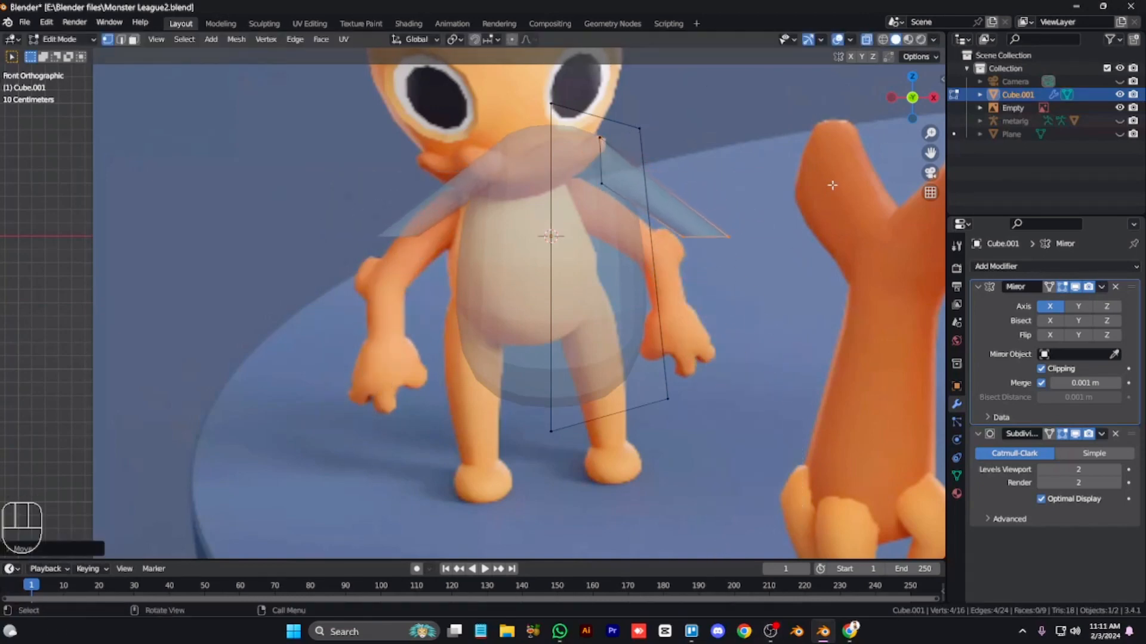
{"action": "key", "text": "r"}
{"action": "left_click", "coordinate": [810, 120]}
{"action": "key", "text": "g"}
{"action": "key", "text": "g"}
{"action": "key", "text": "g"}
{"action": "left_click", "coordinate": [766, 319]}
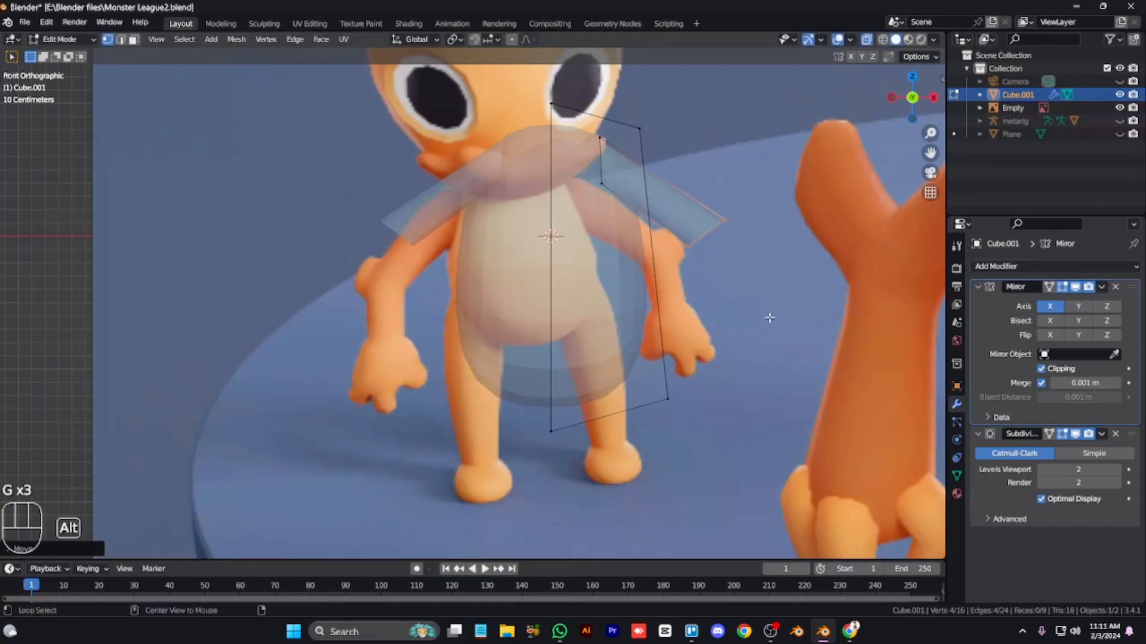
Step: In the right side view with X-ray on, scale the torso's lower vertices narrower along Y
{"action": "key", "text": "alt+z"}
{"action": "key", "text": "KP_3"}
{"action": "key", "text": "Tab"}
{"action": "key", "text": "Tab"}
{"action": "key", "text": "Tab"}
{"action": "key", "text": "Tab"}
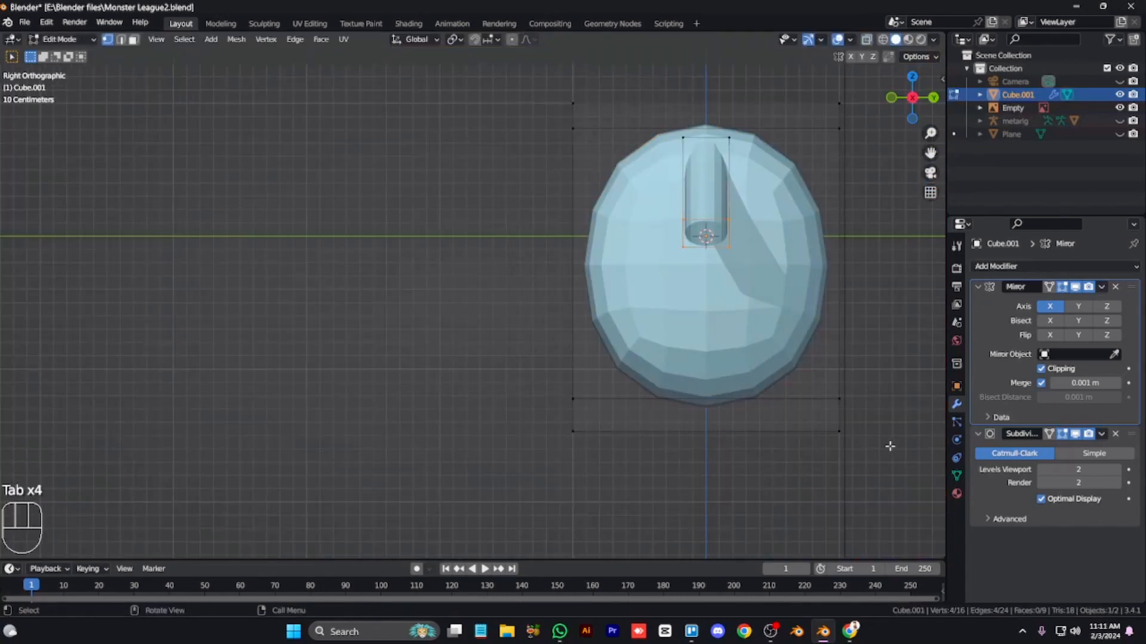
{"action": "key", "text": "alt+z"}
{"action": "left_click", "coordinate": [689, 385]}
{"action": "key", "text": "s"}
{"action": "key", "text": "y"}
{"action": "left_click", "coordinate": [833, 322]}
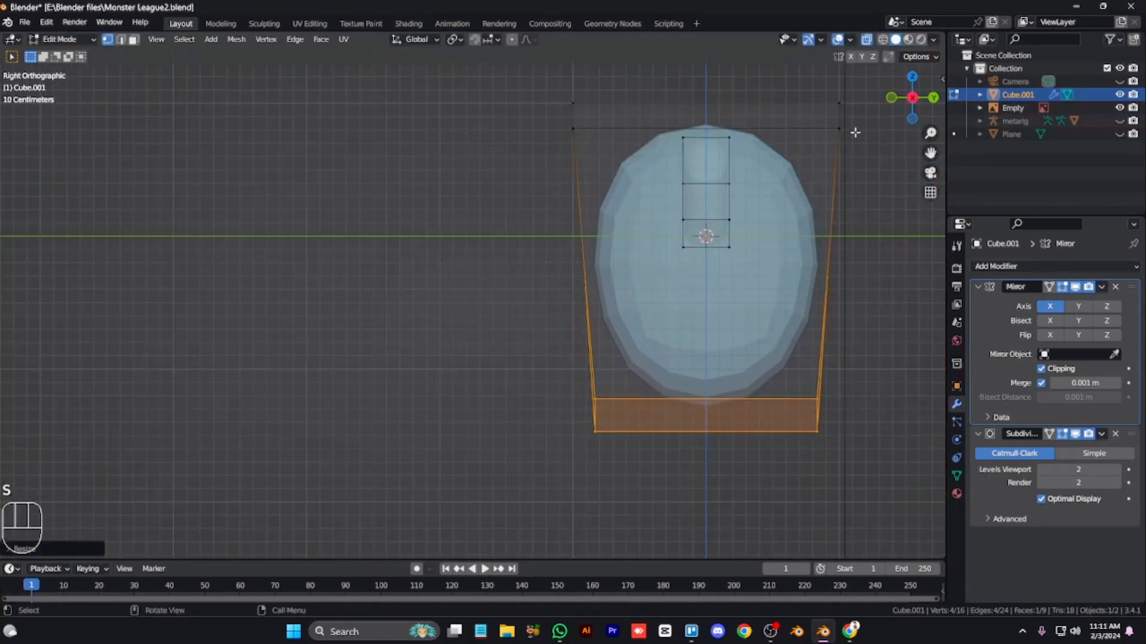
Step: Narrow the torso's upper vertices along Y, and scale its lower vertices in further to a similar depth
{"action": "left_click_drag", "start_coordinate": [855, 133], "coordinate": [557, 79]}
{"action": "key", "text": "s"}
{"action": "key", "text": "y"}
{"action": "left_click", "coordinate": [823, 160]}
{"action": "left_click_drag", "start_coordinate": [838, 480], "coordinate": [514, 353]}
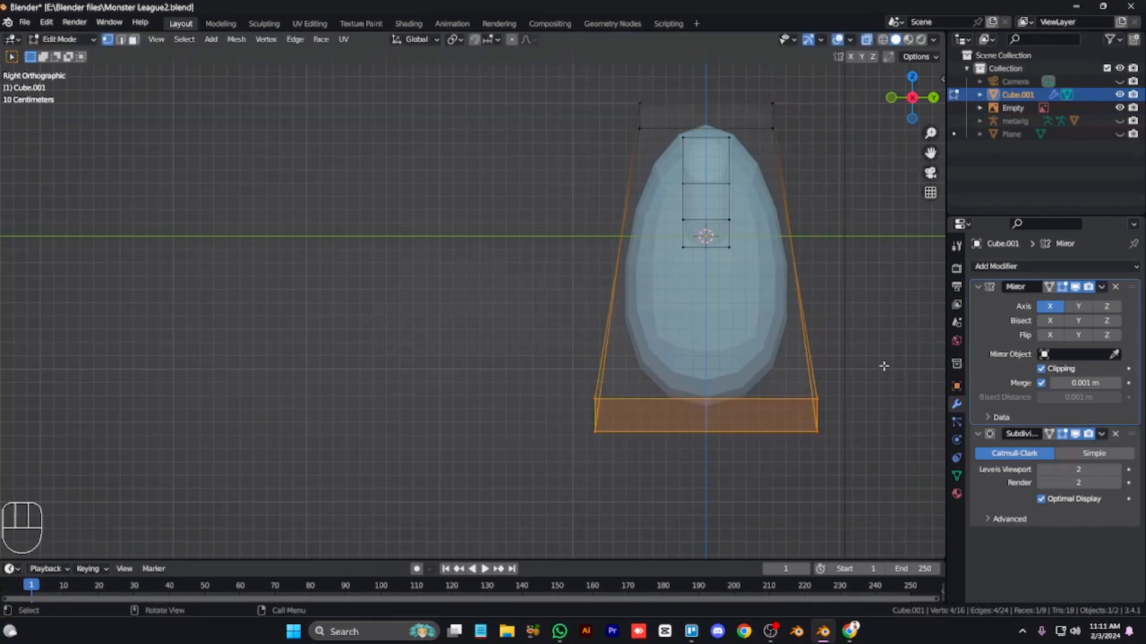
{"action": "key", "text": "s"}
{"action": "key", "text": "y"}
{"action": "left_click", "coordinate": [669, 452]}
{"action": "left_click_drag", "start_coordinate": [669, 452], "coordinate": [615, 385]}
{"action": "key", "text": "g"}
{"action": "right_click", "coordinate": [786, 387]}
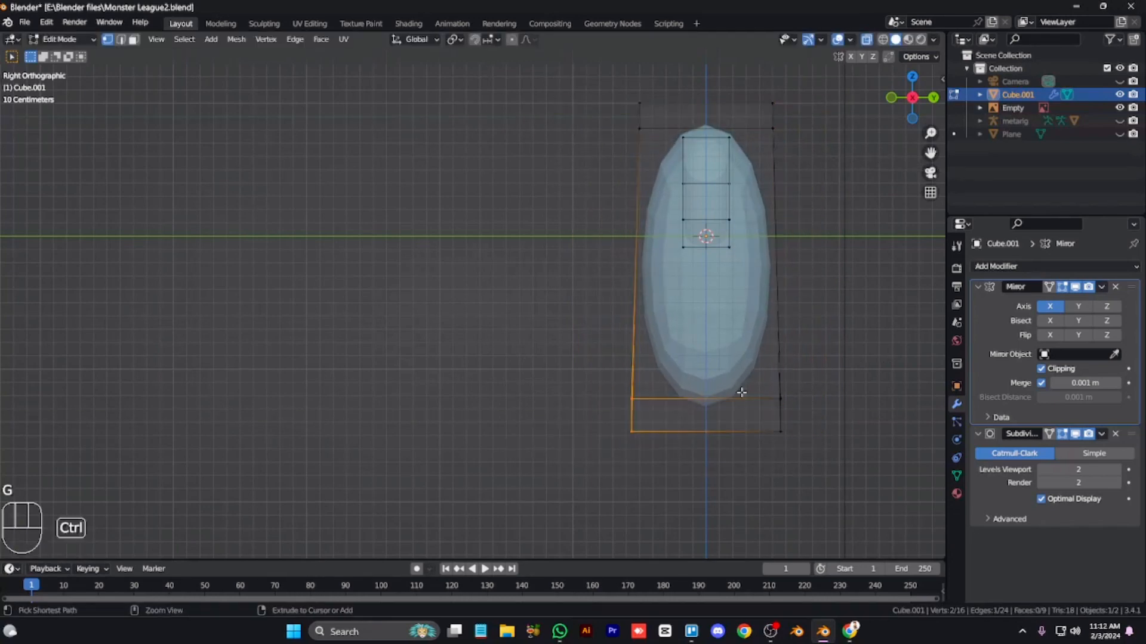
Step: Add two centred loop cuts to the torso, one running vertically and one horizontally
{"action": "key", "text": "ctrl+r"}
{"action": "left_click", "coordinate": [741, 393]}
{"action": "right_click", "coordinate": [741, 392]}
{"action": "left_click", "coordinate": [785, 311]}
{"action": "right_click", "coordinate": [784, 311]}
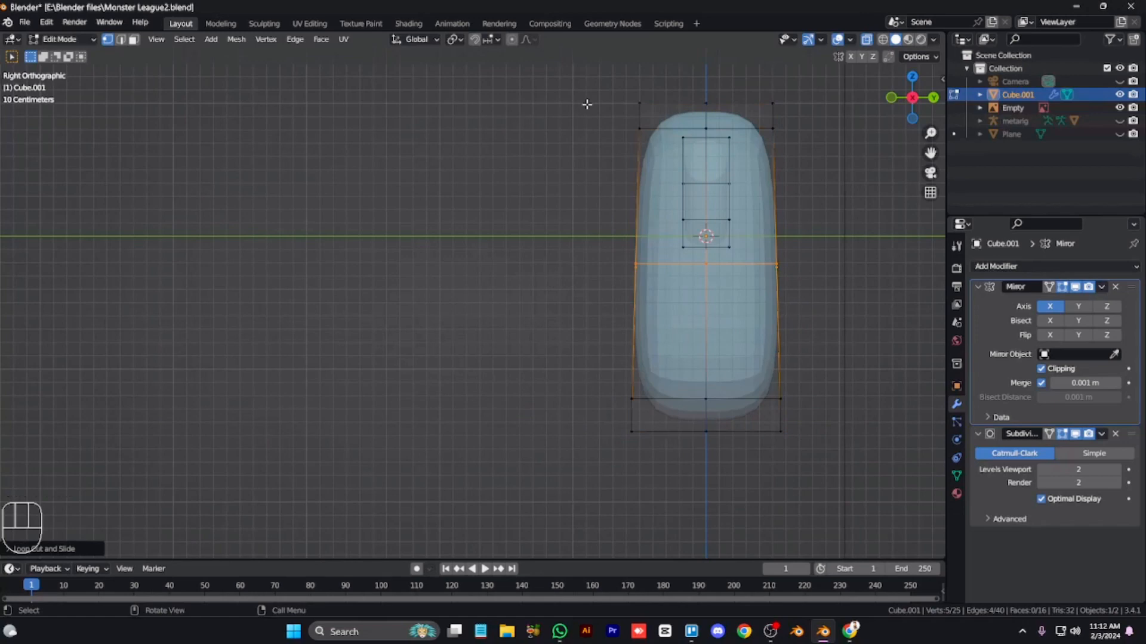
Step: Round the torso's side profile by pulling its top and bottom corner vertices inward and toward the middle
{"action": "left_click_drag", "start_coordinate": [624, 74], "coordinate": [655, 153]}
{"action": "key", "text": "s"}
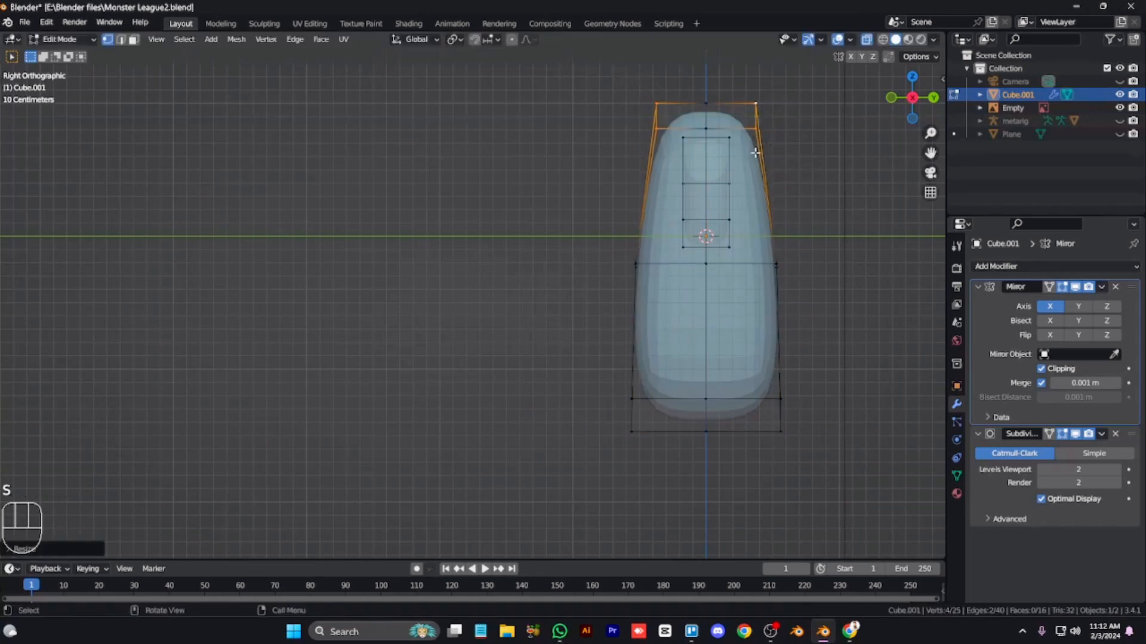
{"action": "left_click", "coordinate": [812, 458]}
{"action": "left_click_drag", "start_coordinate": [618, 416], "coordinate": [618, 416], "text": "shift"}
{"action": "key", "text": "g"}
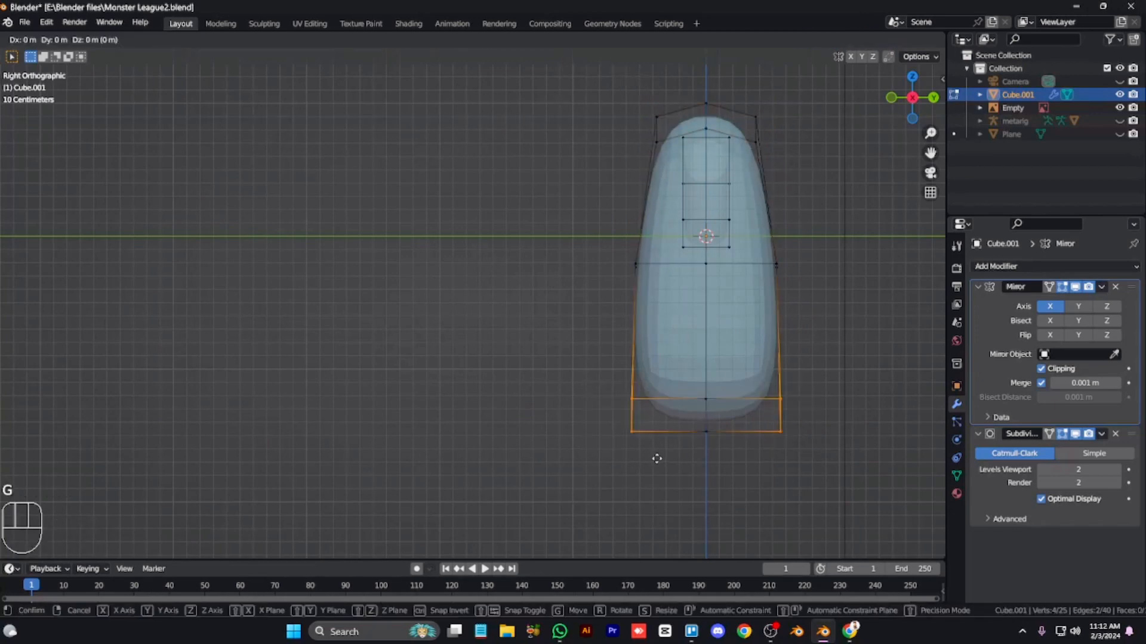
{"action": "left_click", "coordinate": [751, 460]}
{"action": "key", "text": "s"}
{"action": "left_click", "coordinate": [794, 438]}
Step: Adjust the torso's lower front corner vertices in side view and turn X-ray off
{"action": "left_click_drag", "start_coordinate": [737, 452], "coordinate": [686, 385]}
{"action": "key", "text": "g"}
{"action": "right_click", "coordinate": [671, 418]}
{"action": "key", "text": "g"}
{"action": "key", "text": "alt+z"}
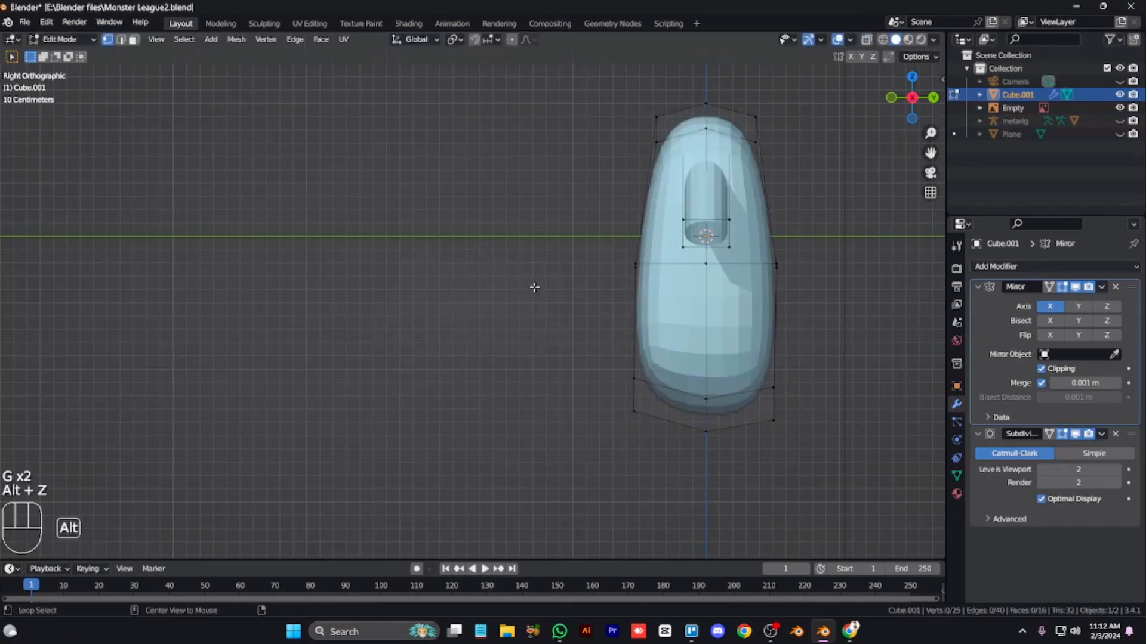
Step: In front view with X-ray on, select the whole arm tube and shift it slightly outward from the torso
{"action": "key", "text": "KP_1"}
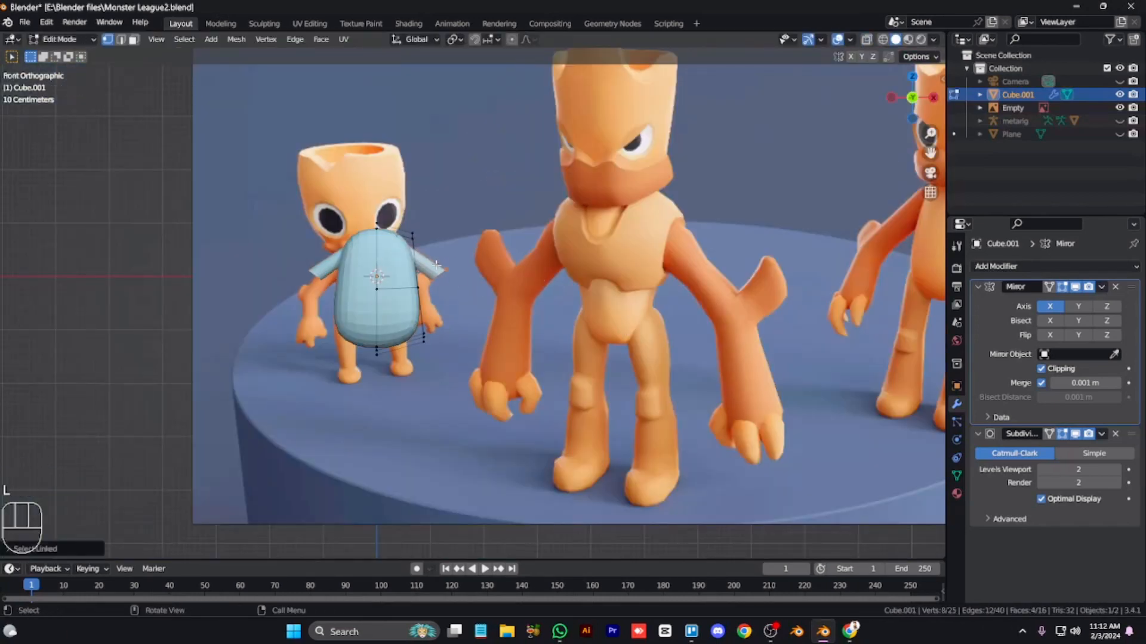
{"action": "key", "text": "ctrl+KP_4"}
{"action": "key", "text": "ctrl+KP_4"}
{"action": "key", "text": "ctrl+KP_4"}
{"action": "key", "text": "ctrl+KP_4"}
{"action": "key", "text": "ctrl+KP_4"}
{"action": "key", "text": "KP_Add"}
{"action": "key", "text": "KP_Add"}
{"action": "key", "text": "KP_Add"}
{"action": "key", "text": "KP_Add"}
{"action": "key", "text": "ctrl+KP_8"}
{"action": "key", "text": "ctrl+KP_8"}
{"action": "key", "text": "ctrl+KP_8"}
{"action": "key", "text": "ctrl+KP_6"}
{"action": "key", "text": "ctrl+KP_6"}
{"action": "key", "text": "ctrl+KP_6"}
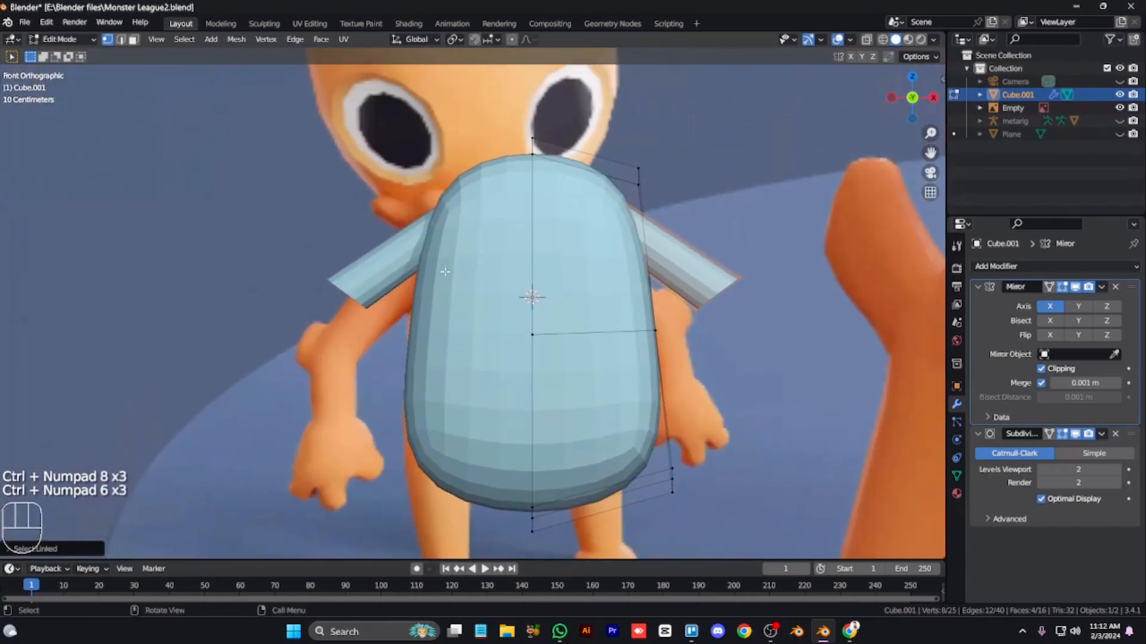
{"action": "key", "text": "alt+z"}
{"action": "key", "text": "g"}
{"action": "left_click", "coordinate": [744, 302]}
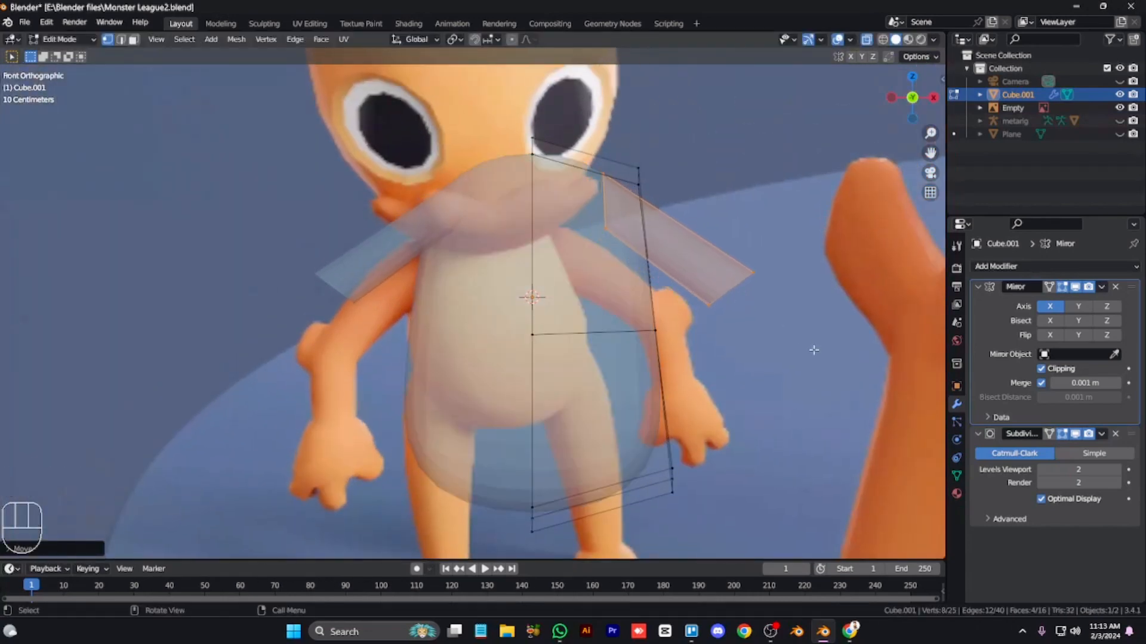
Step: Extrude the arm's elbow end loop down toward the wrist and level the new open end
{"action": "key", "text": "e"}
{"action": "left_click", "coordinate": [838, 444]}
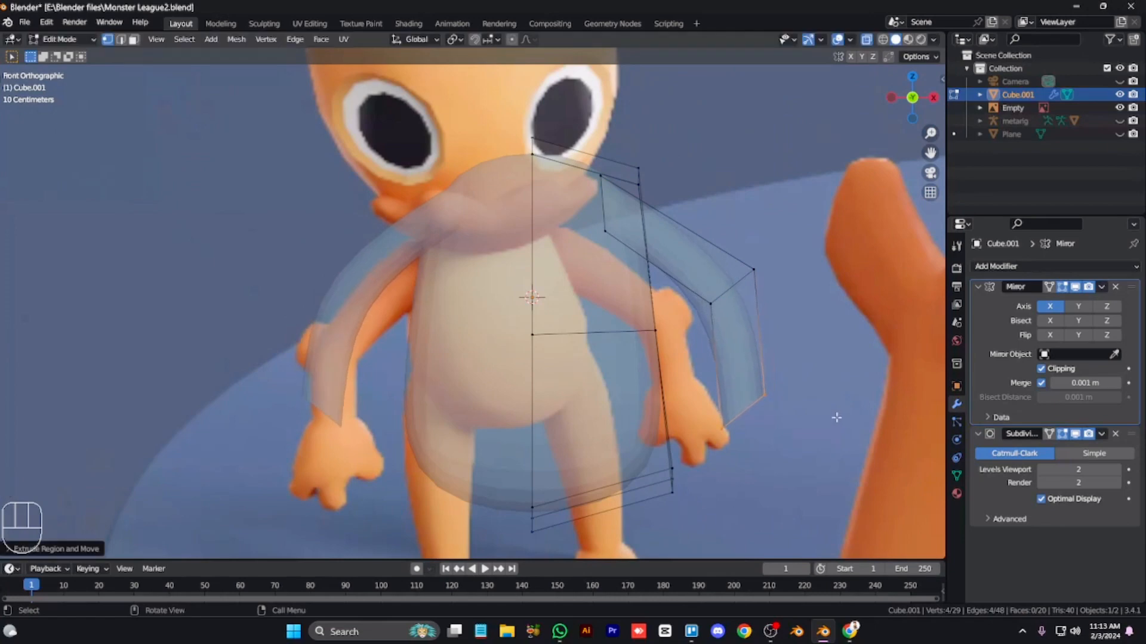
{"action": "key", "text": "s"}
{"action": "left_click", "coordinate": [822, 455]}
Step: Enlarge the arm's elbow loop and its shoulder loop slightly
{"action": "left_click", "coordinate": [723, 283], "text": "alt"}
{"action": "key", "text": "s"}
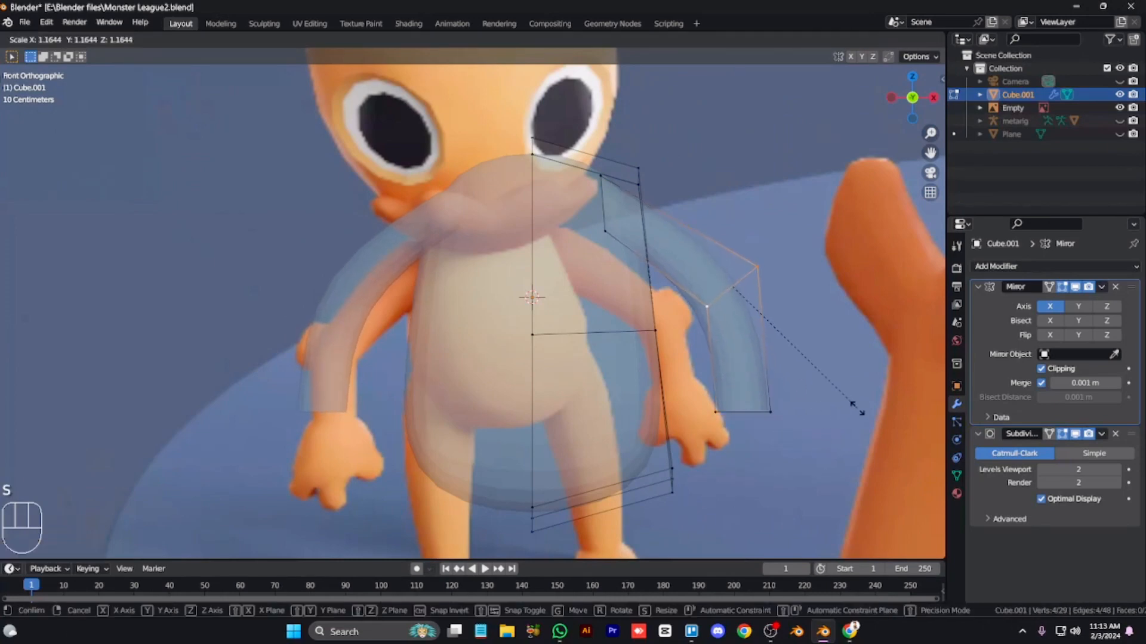
{"action": "left_click", "coordinate": [858, 410]}
{"action": "left_click", "coordinate": [593, 229], "text": "alt"}
{"action": "key", "text": "s"}
{"action": "left_click", "coordinate": [673, 298]}
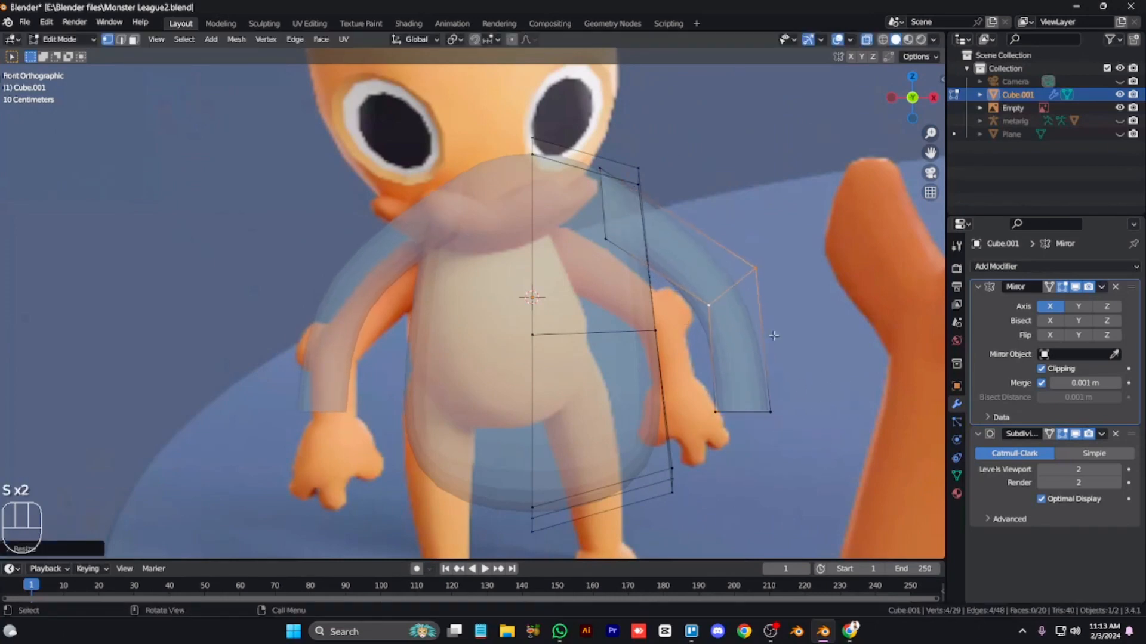
Step: Turn X-ray off and add a lengthwise loop cut along the outer side of the arm
{"action": "key", "text": "Tab"}
{"action": "key", "text": "Tab"}
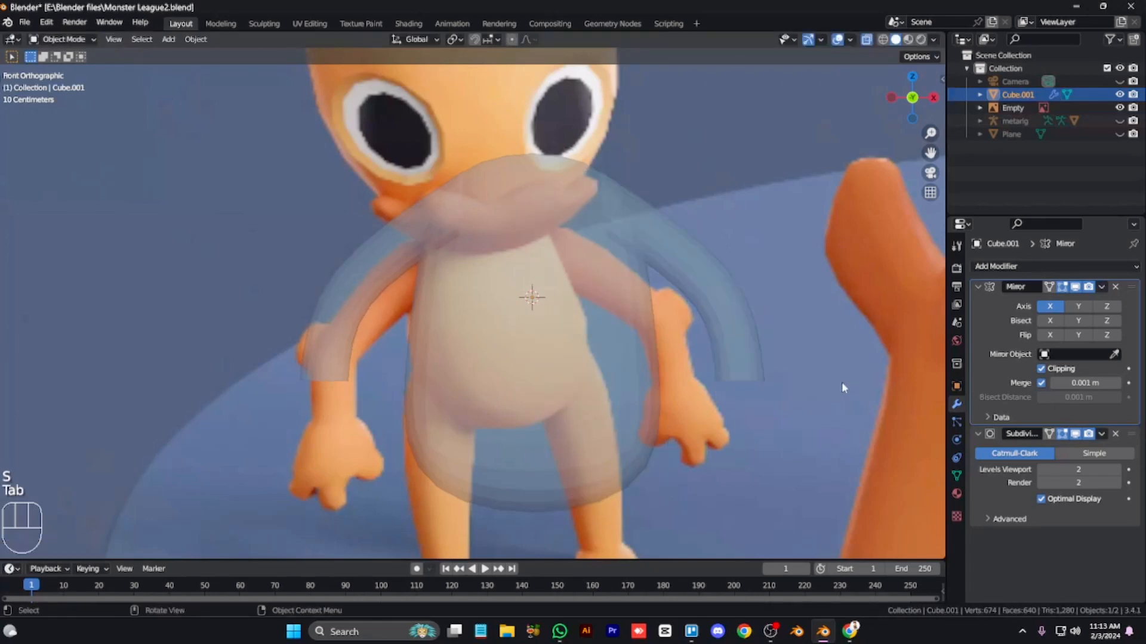
{"action": "key", "text": "KP_6"}
{"action": "key", "text": "KP_6"}
{"action": "key", "text": "alt+z"}
{"action": "left_click", "coordinate": [859, 257]}
{"action": "right_click", "coordinate": [859, 258]}
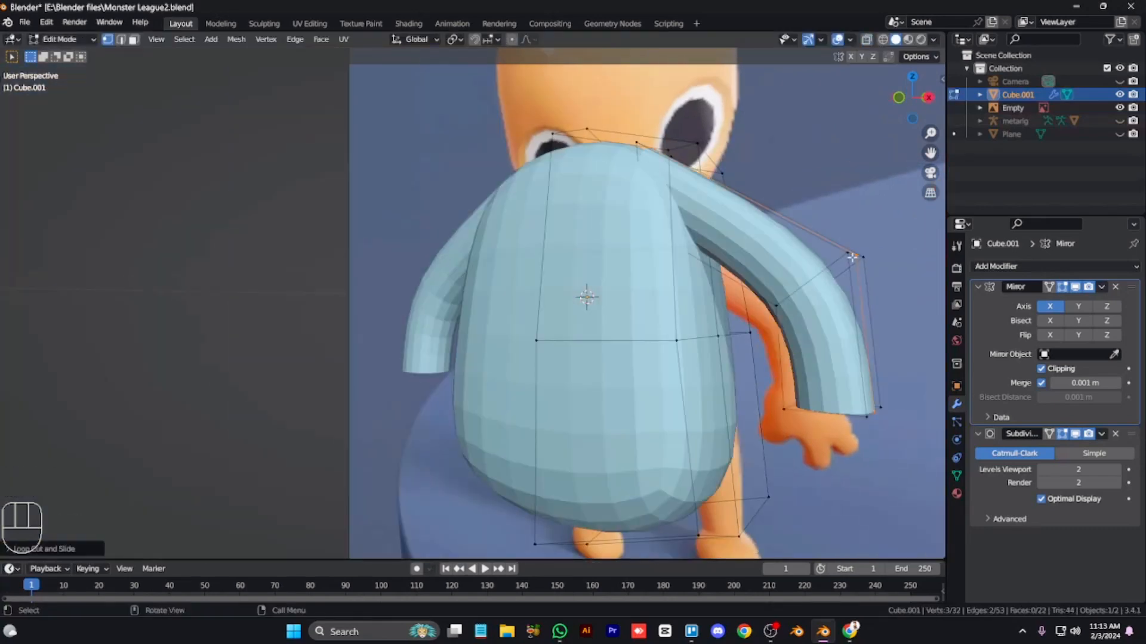
Step: Add a centred lengthwise loop cut along the inner front side of the arm
{"action": "key", "text": "KP_8"}
{"action": "key", "text": "KP_8"}
{"action": "key", "text": "ctrl+KP_6"}
{"action": "key", "text": "ctrl+KP_6"}
{"action": "key", "text": "ctrl+KP_6"}
{"action": "key", "text": "ctrl+KP_6"}
{"action": "key", "text": "ctrl+KP_6"}
{"action": "key", "text": "ctrl+KP_6"}
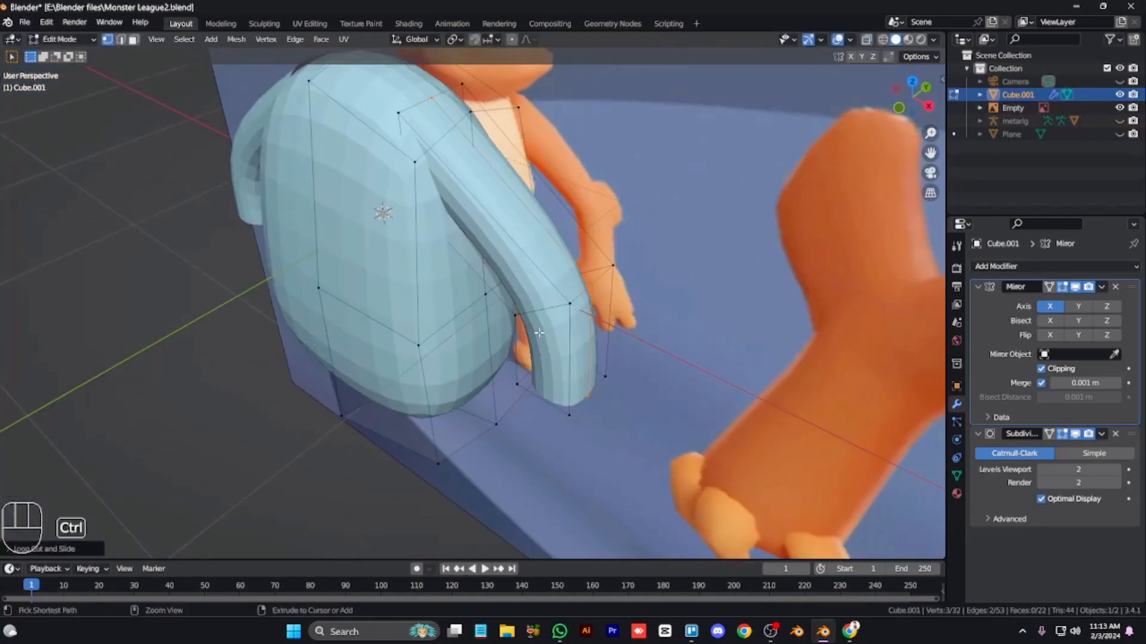
{"action": "key", "text": "ctrl+e"}
{"action": "key", "text": "ctrl+r"}
{"action": "left_click", "coordinate": [546, 315]}
{"action": "right_click", "coordinate": [546, 314]}
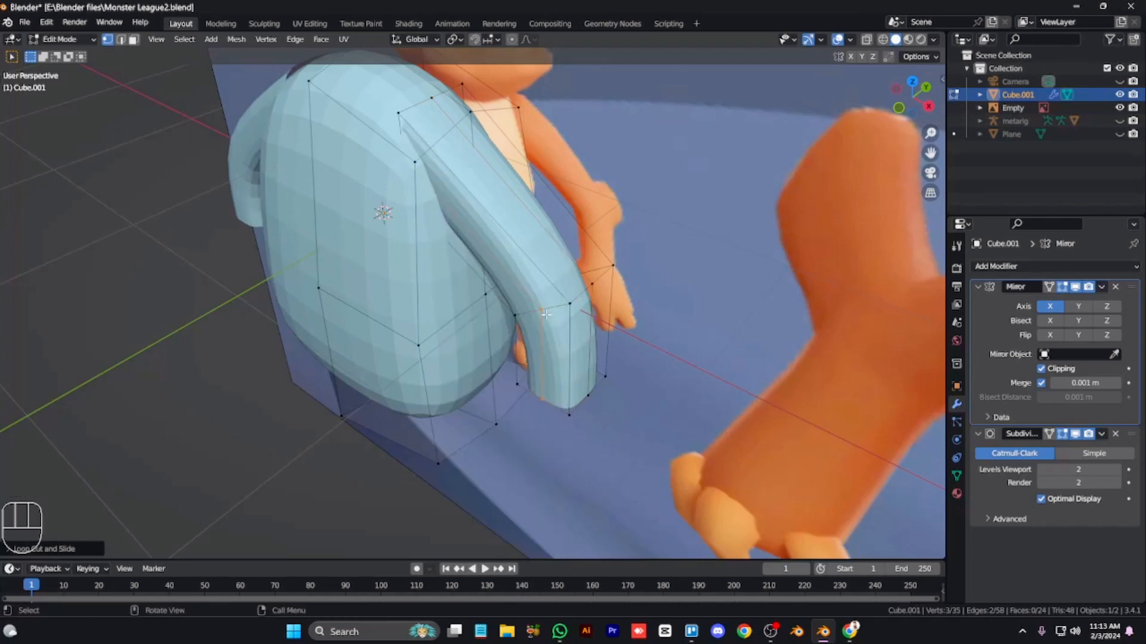
Step: With X-ray on, add centred lengthwise loop cuts along the two remaining sides of the arm
{"action": "key", "text": "alt+z"}
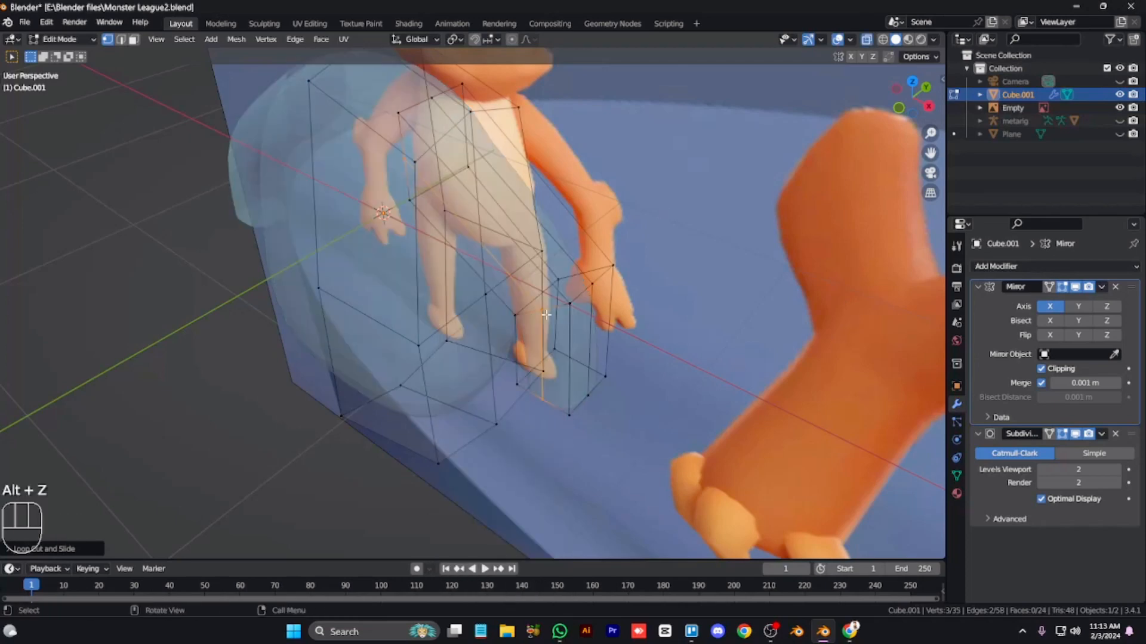
{"action": "left_click", "coordinate": [595, 266]}
{"action": "right_click", "coordinate": [596, 266]}
{"action": "left_click", "coordinate": [537, 366]}
{"action": "right_click", "coordinate": [536, 365]}
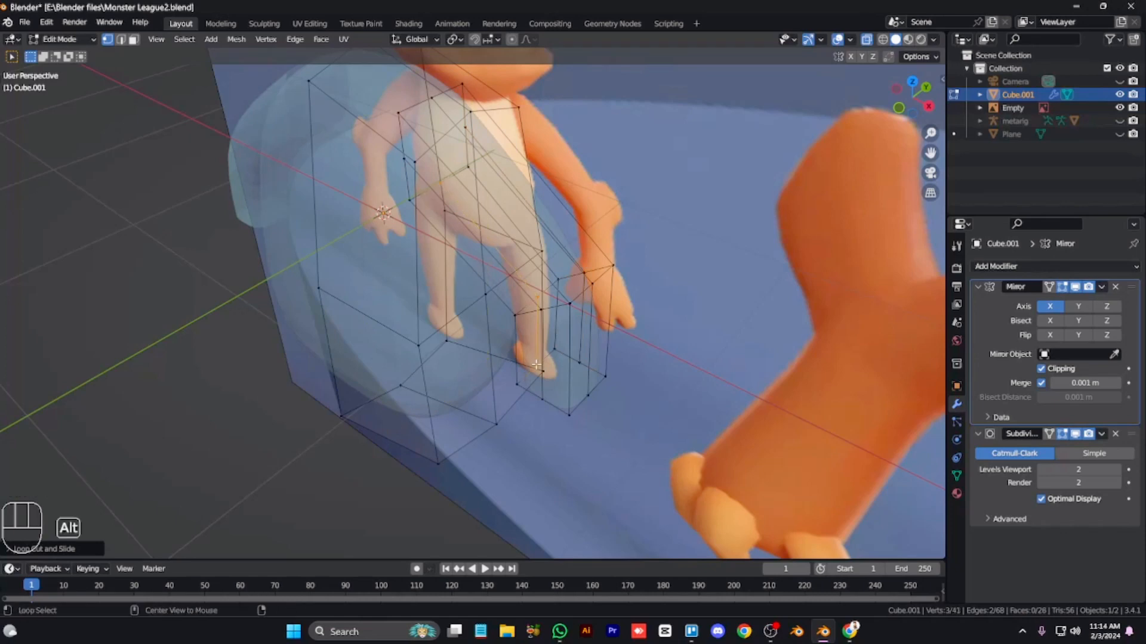
Step: Turn X-ray off and round the arm's elbow loop and open wrist loop with LoopTools Circle
{"action": "key", "text": "alt+z"}
{"action": "left_click", "coordinate": [572, 297], "text": "alt"}
{"action": "right_click", "coordinate": [703, 289]}
{"action": "mouse_move", "coordinate": [688, 259]}
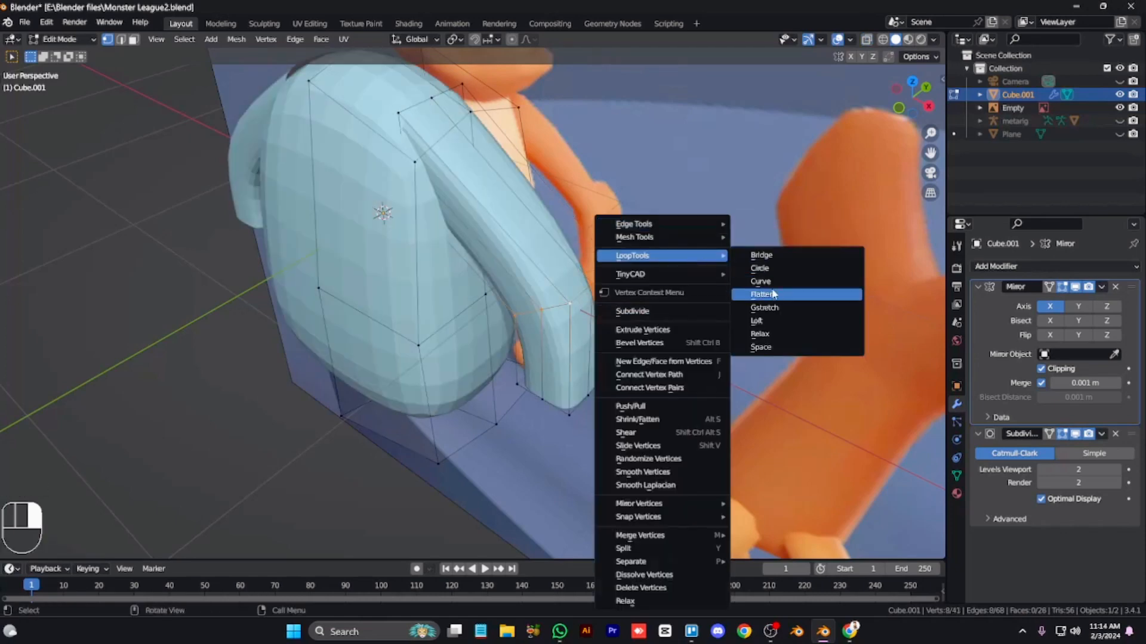
{"action": "left_click", "coordinate": [762, 268]}
{"action": "right_click", "coordinate": [792, 313]}
{"action": "mouse_move", "coordinate": [805, 257]}
{"action": "left_click", "coordinate": [864, 267]}
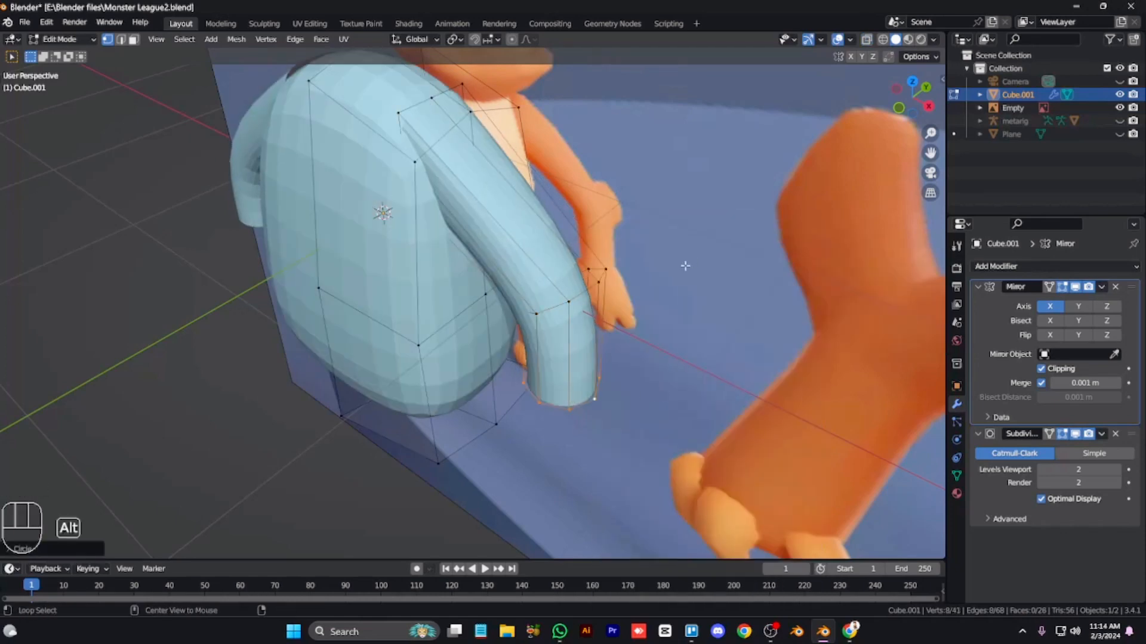
Step: Round the arm's shoulder loop with LoopTools Circle and resize it in front view with X-ray on
{"action": "key", "text": "alt+z"}
{"action": "left_click", "coordinate": [401, 134], "text": "alt"}
{"action": "right_click", "coordinate": [799, 288]}
{"action": "mouse_move", "coordinate": [806, 237]}
{"action": "left_click", "coordinate": [864, 240]}
{"action": "key", "text": "alt+z"}
{"action": "key", "text": "KP_1"}
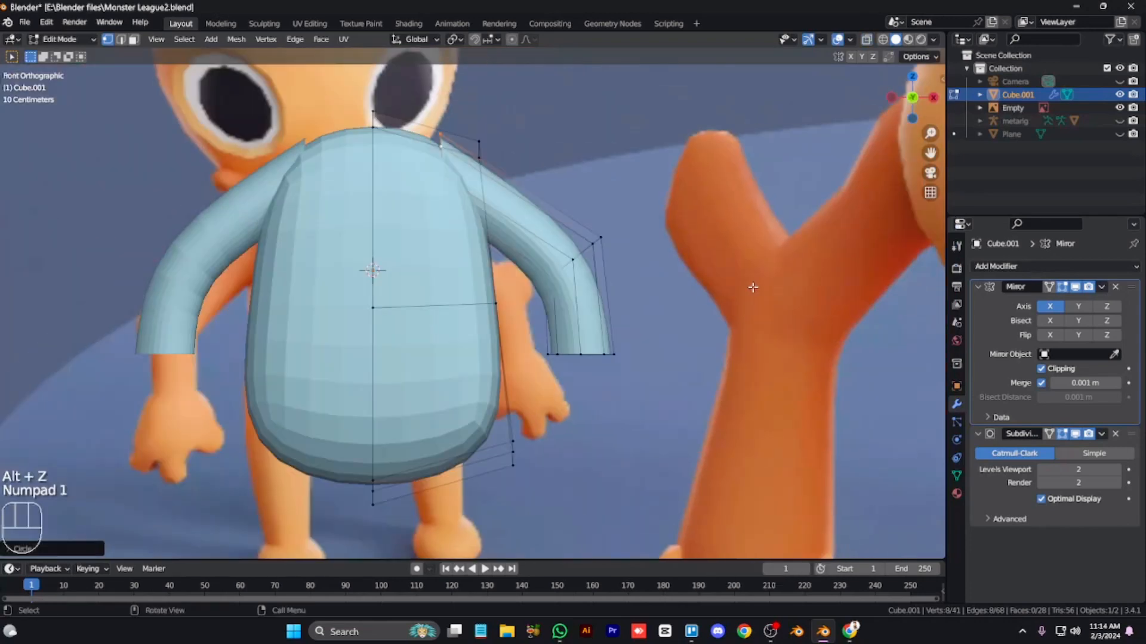
{"action": "key", "text": "alt+z"}
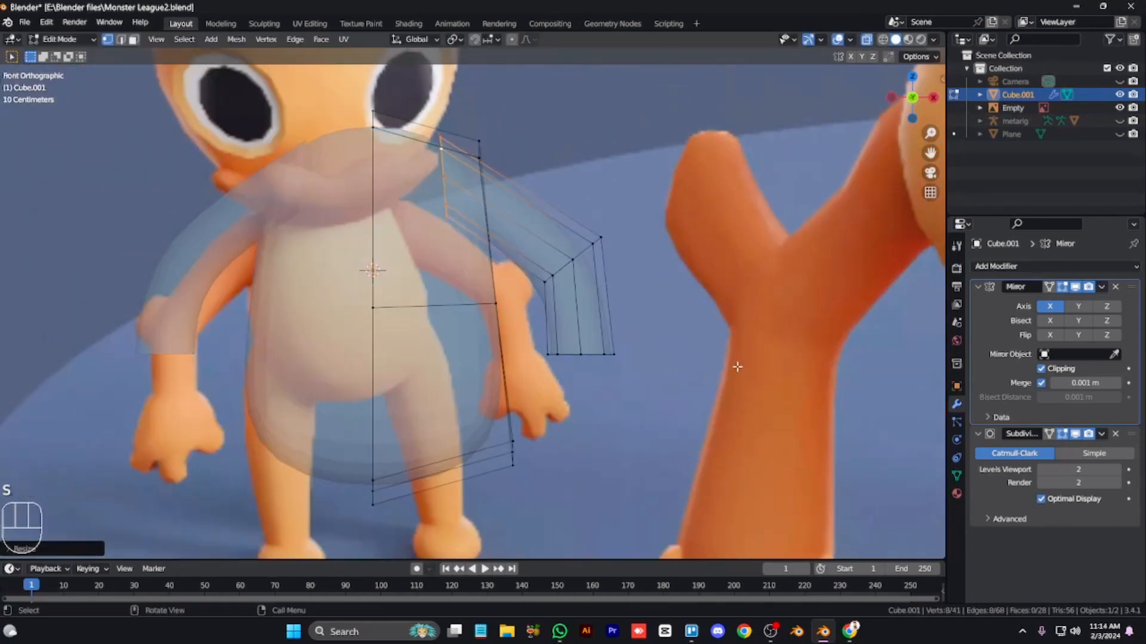
Step: Rotate the forearm slightly outward and move its wrist loop down and outward
{"action": "left_click_drag", "start_coordinate": [657, 418], "coordinate": [521, 180]}
{"action": "key", "text": "r"}
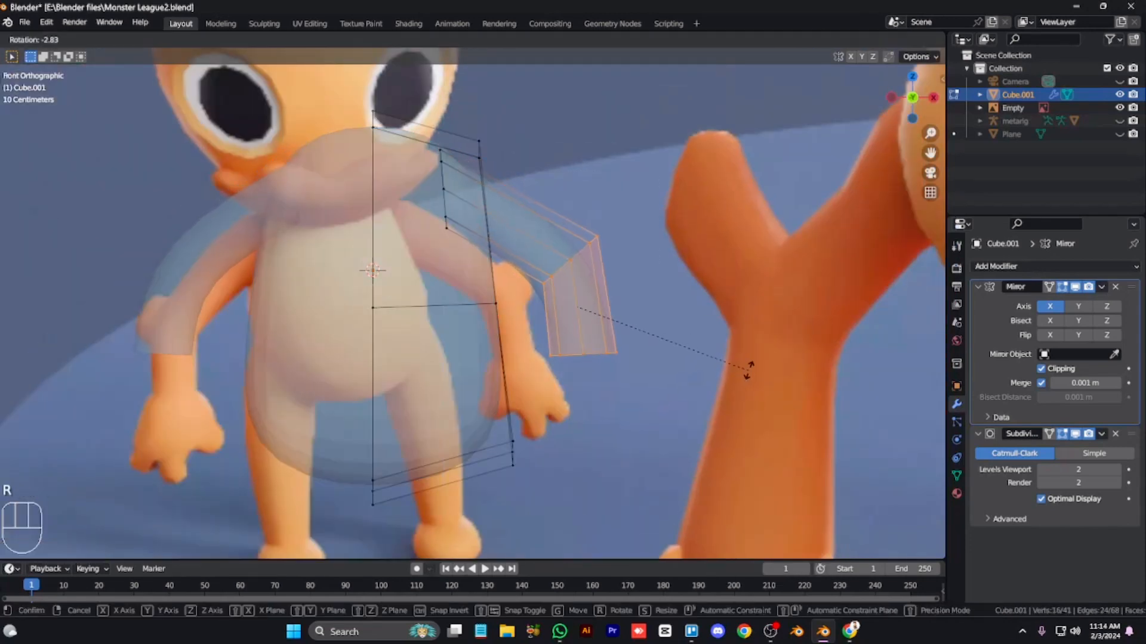
{"action": "left_click", "coordinate": [749, 368]}
{"action": "left_click_drag", "start_coordinate": [537, 330], "coordinate": [662, 406]}
{"action": "key", "text": "r"}
{"action": "right_click", "coordinate": [782, 435]}
{"action": "key", "text": "g"}
{"action": "left_click", "coordinate": [696, 414]}
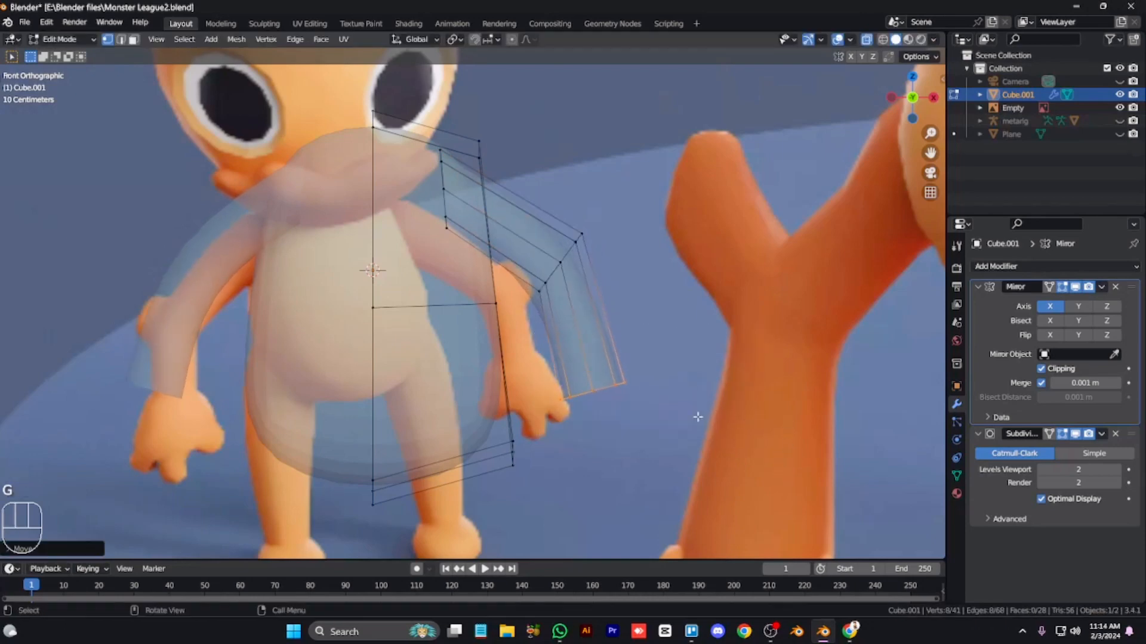
Step: Turn X-ray off and vertex-bevel the outer elbow vertex into a small four-sided face
{"action": "key", "text": "alt+z"}
{"action": "key", "text": "KP_6"}
{"action": "key", "text": "KP_6"}
{"action": "key", "text": "KP_6"}
{"action": "key", "text": "shift+ctrl+b"}
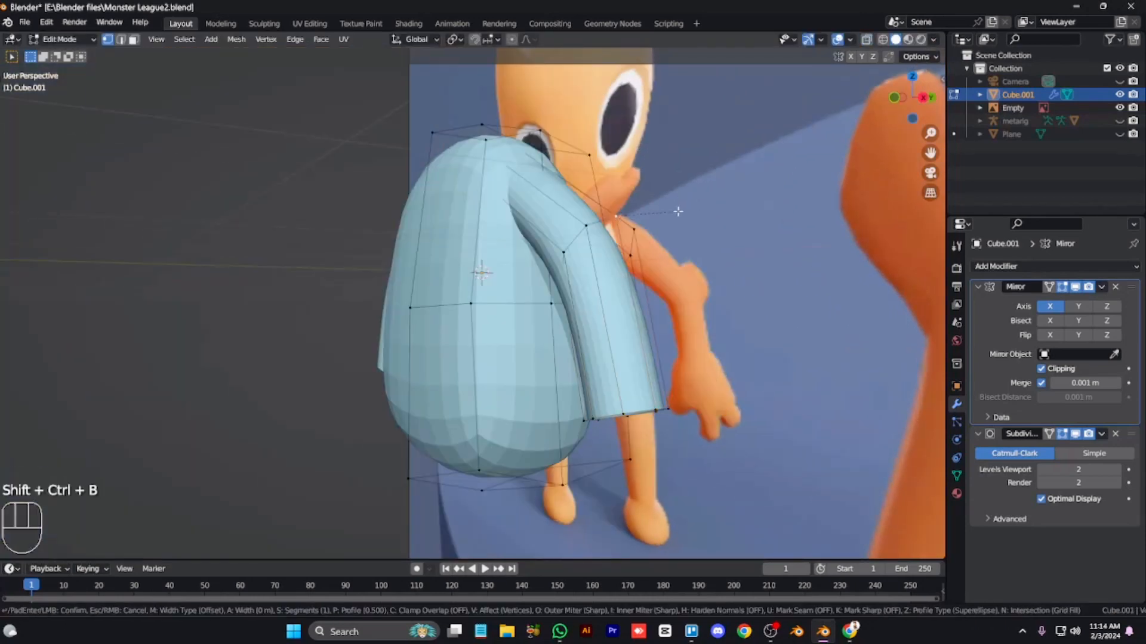
{"action": "left_click", "coordinate": [679, 230]}
Step: Extrude the beveled elbow face outward into a short stub and enlarge its end face
{"action": "key", "text": "e"}
{"action": "left_click", "coordinate": [699, 264]}
{"action": "key", "text": "s"}
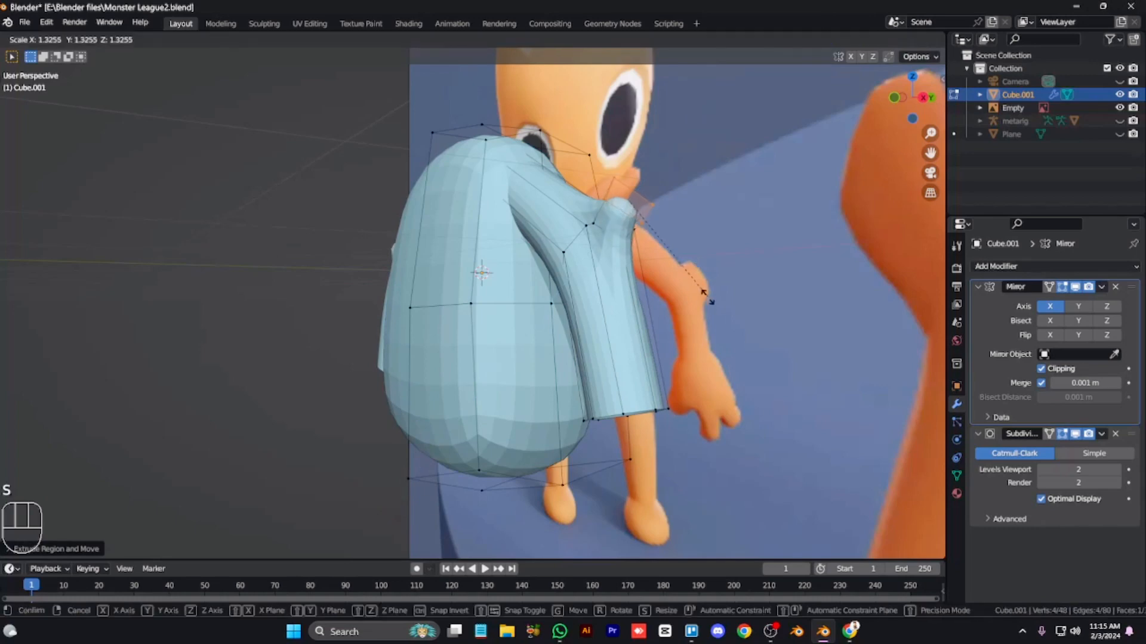
{"action": "left_click", "coordinate": [721, 320]}
Step: In front view with X-ray on, set the edge crease of the elbow stub's base loop to 0.91
{"action": "key", "text": "KP_1"}
{"action": "key", "text": "alt+z"}
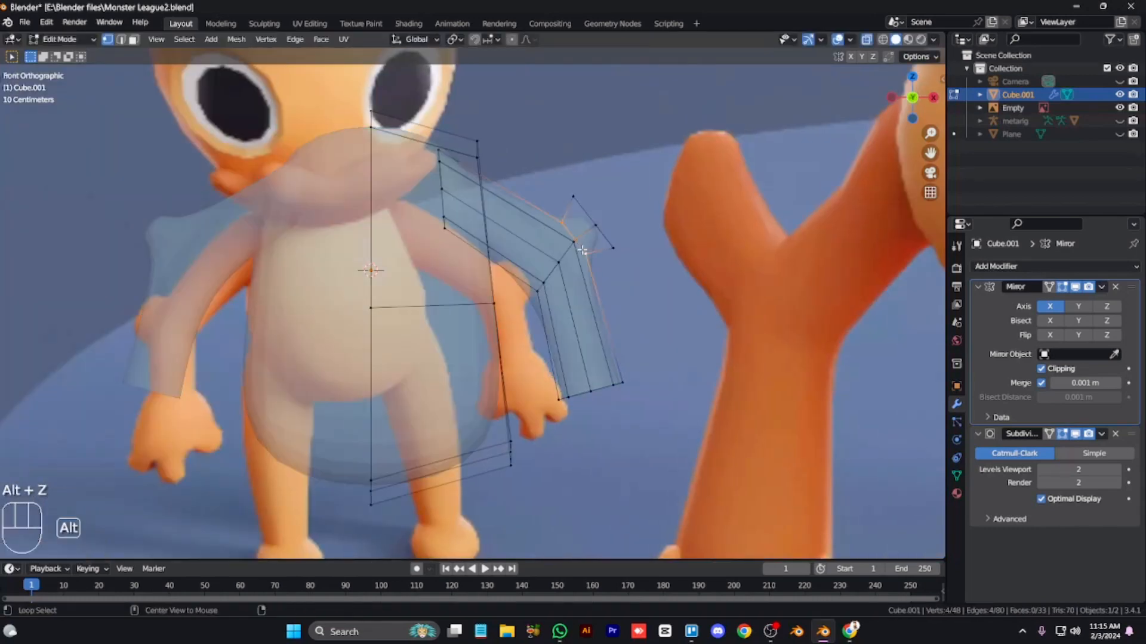
{"action": "key", "text": "n"}
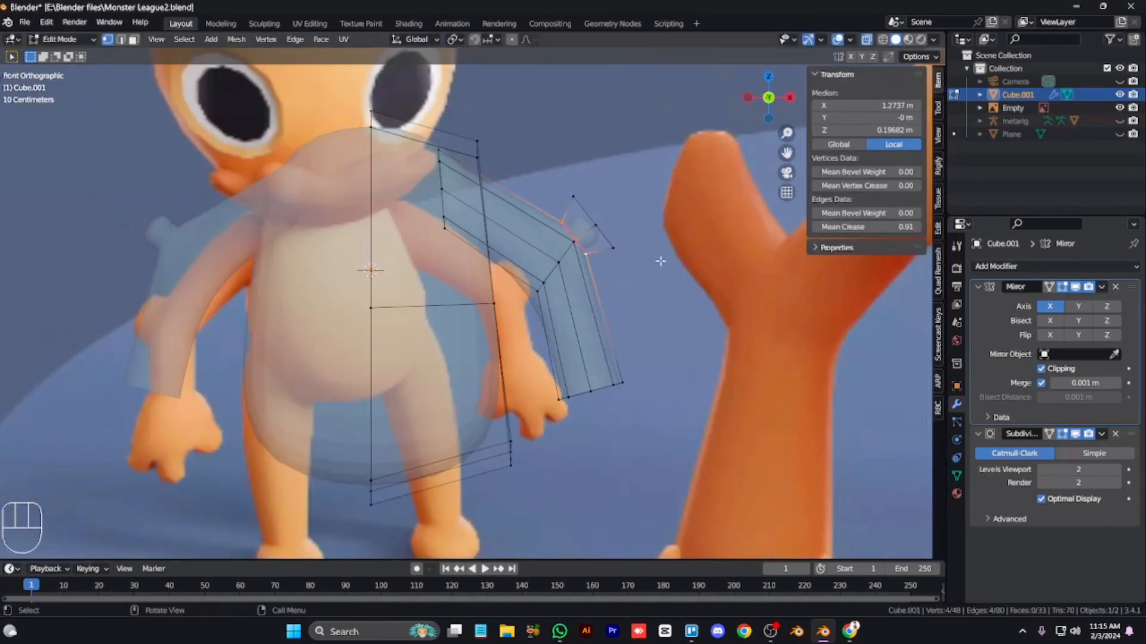
Step: Crease the elbow stub's end loop to 0.47 and resize it
{"action": "key", "text": "s"}
{"action": "left_click", "coordinate": [615, 233]}
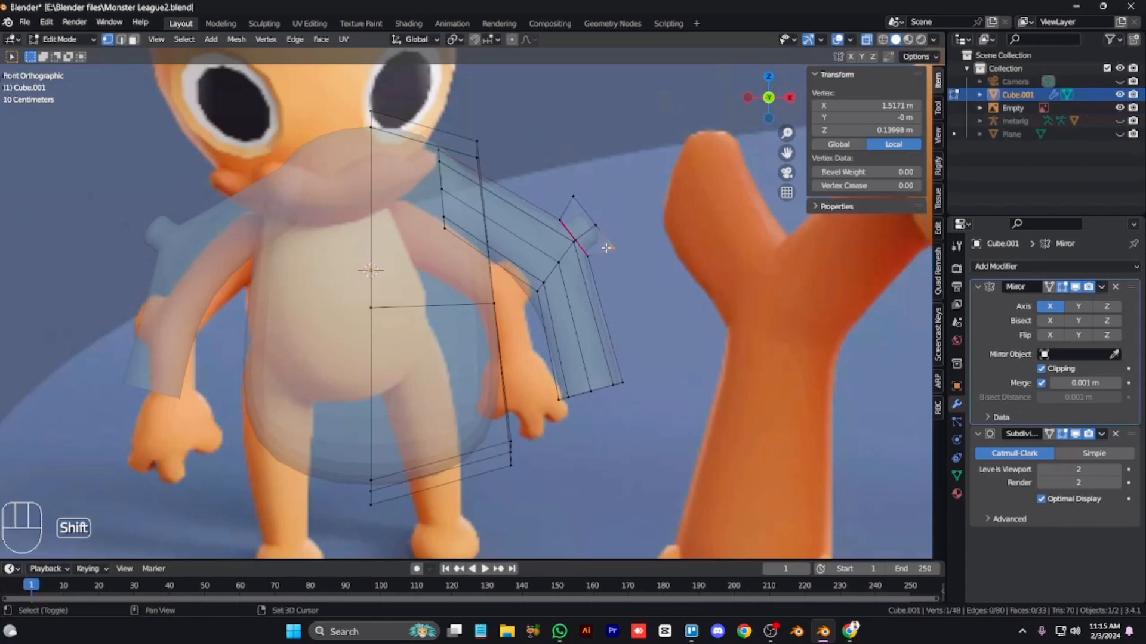
{"action": "key", "text": "s"}
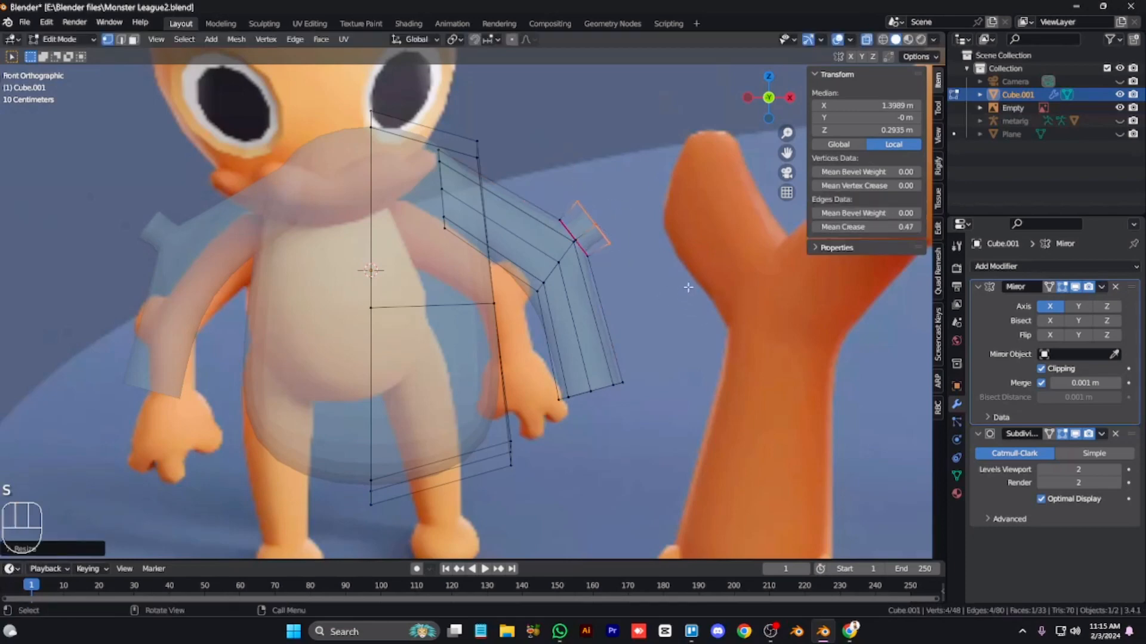
Step: Move the elbow stub's upper and lower vertices to reshape its outline in front view
{"action": "left_click_drag", "start_coordinate": [538, 136], "coordinate": [537, 136]}
{"action": "left_click_drag", "start_coordinate": [538, 136], "coordinate": [580, 228]}
{"action": "key", "text": "g"}
{"action": "left_click", "coordinate": [598, 253]}
{"action": "key", "text": "g"}
{"action": "left_click", "coordinate": [589, 235]}
Step: Turn X-ray off, enable auto-merging, and move the stub's front base vertex onto the neighbouring arm vertex
{"action": "key", "text": "alt+z"}
{"action": "key", "text": "KP_3"}
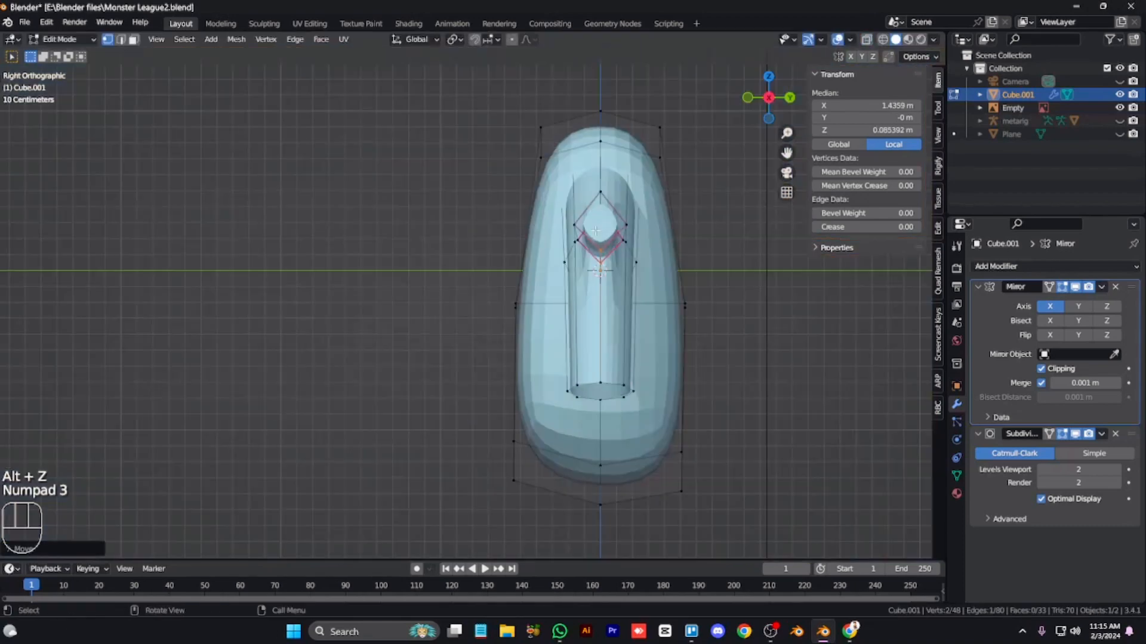
{"action": "key", "text": "KP_8"}
{"action": "key", "text": "KP_4"}
{"action": "key", "text": "KP_4"}
{"action": "key", "text": "KP_4"}
{"action": "left_click", "coordinate": [595, 233]}
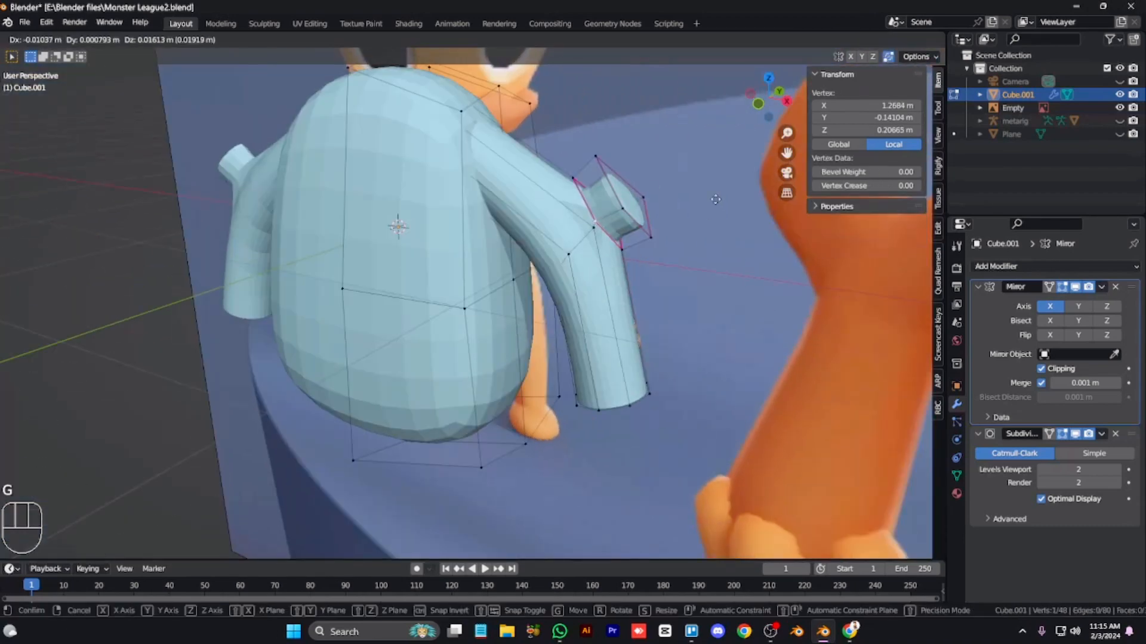
Step: Examine the arm and elbow stub from several side angles, toggling between Object Mode and Edit Mode
{"action": "key", "text": "Tab"}
{"action": "key", "text": "Tab"}
{"action": "key", "text": "KP_6"}
{"action": "key", "text": "KP_6"}
{"action": "key", "text": "KP_6"}
{"action": "key", "text": "KP_6"}
{"action": "key", "text": "KP_6"}
{"action": "key", "text": "Tab"}
{"action": "key", "text": "Tab"}
{"action": "key", "text": "KP_4"}
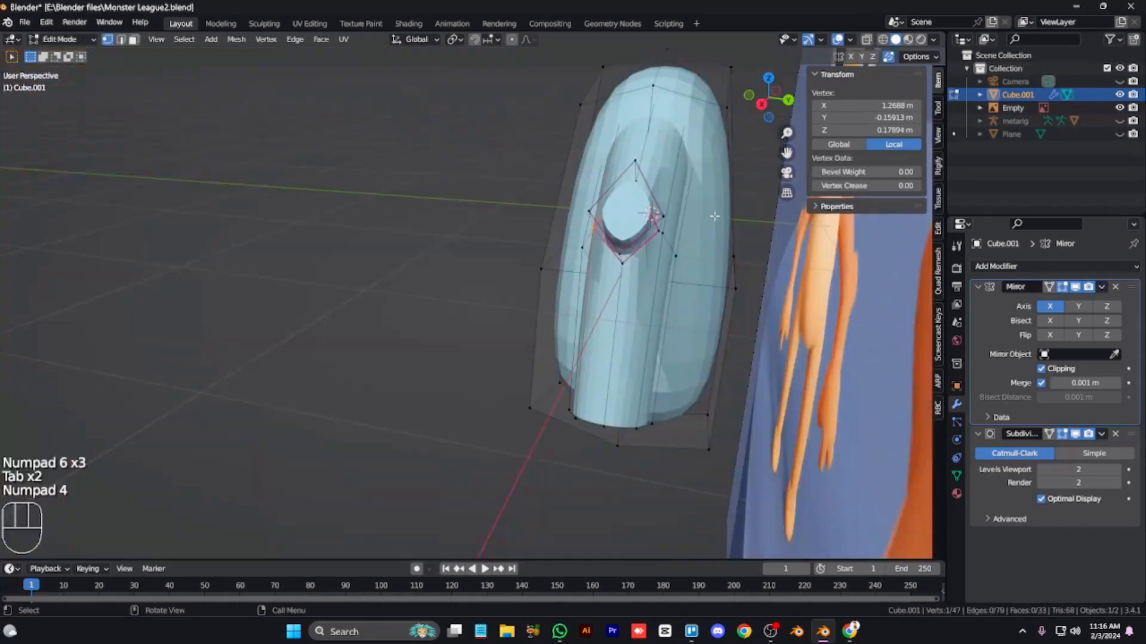
{"action": "key", "text": "KP_6"}
{"action": "key", "text": "KP_4"}
{"action": "key", "text": "KP_8"}
{"action": "key", "text": "KP_6"}
{"action": "key", "text": "KP_4"}
{"action": "key", "text": "KP_4"}
Step: Leave Edit Mode and move the reference image backward along the Y axis, away from the body
{"action": "key", "text": "Tab"}
{"action": "left_click", "coordinate": [718, 224]}
{"action": "key", "text": "g"}
{"action": "key", "text": "y"}
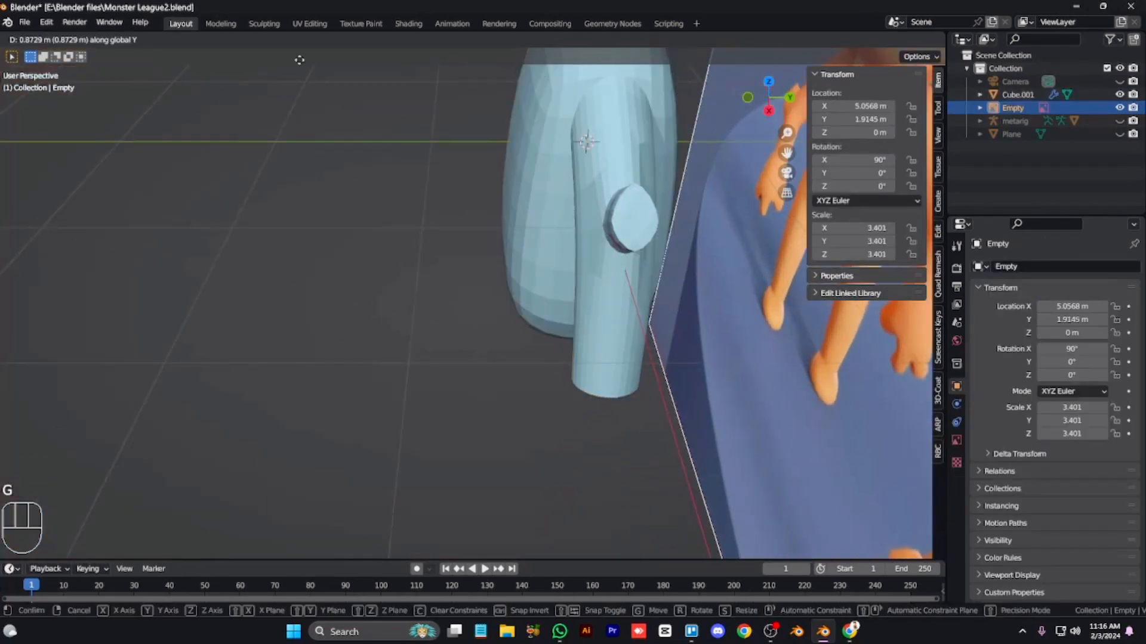
{"action": "left_click", "coordinate": [307, 60]}
Step: Return to editing the body and vertex-slide the stub's rear base vertex into its neighbour to merge them
{"action": "key", "text": "Tab"}
{"action": "left_click", "coordinate": [642, 216]}
{"action": "key", "text": "Tab"}
{"action": "key", "text": "KP_6"}
{"action": "key", "text": "KP_6"}
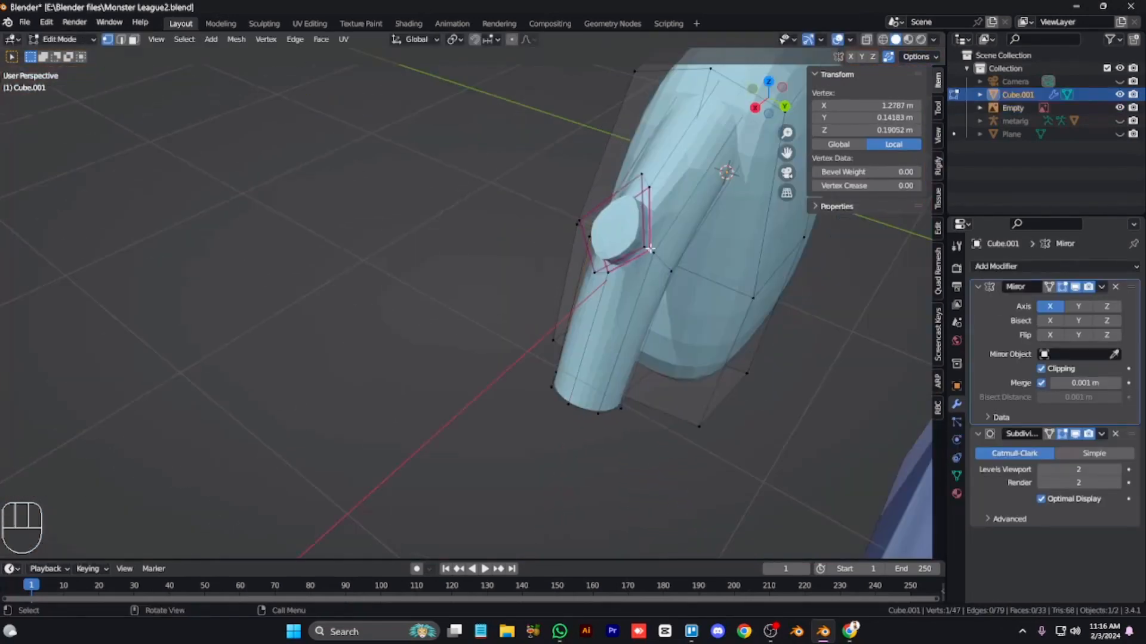
{"action": "key", "text": "g"}
{"action": "key", "text": "g"}
{"action": "left_click", "coordinate": [706, 276]}
Step: Select the elbow stub's faces and resize the whole stub, then resize its end face alone
{"action": "key", "text": "3"}
{"action": "left_click", "coordinate": [643, 248]}
{"action": "key", "text": "ctrl+KP_Add"}
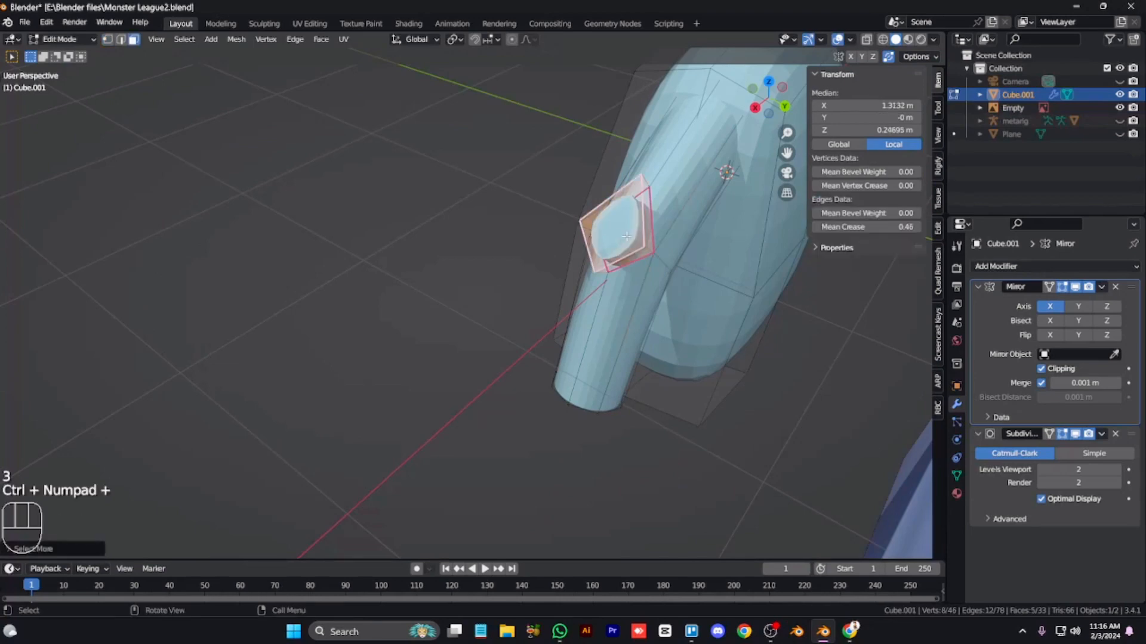
{"action": "key", "text": "s"}
{"action": "left_click", "coordinate": [749, 263]}
{"action": "key", "text": "KP_1"}
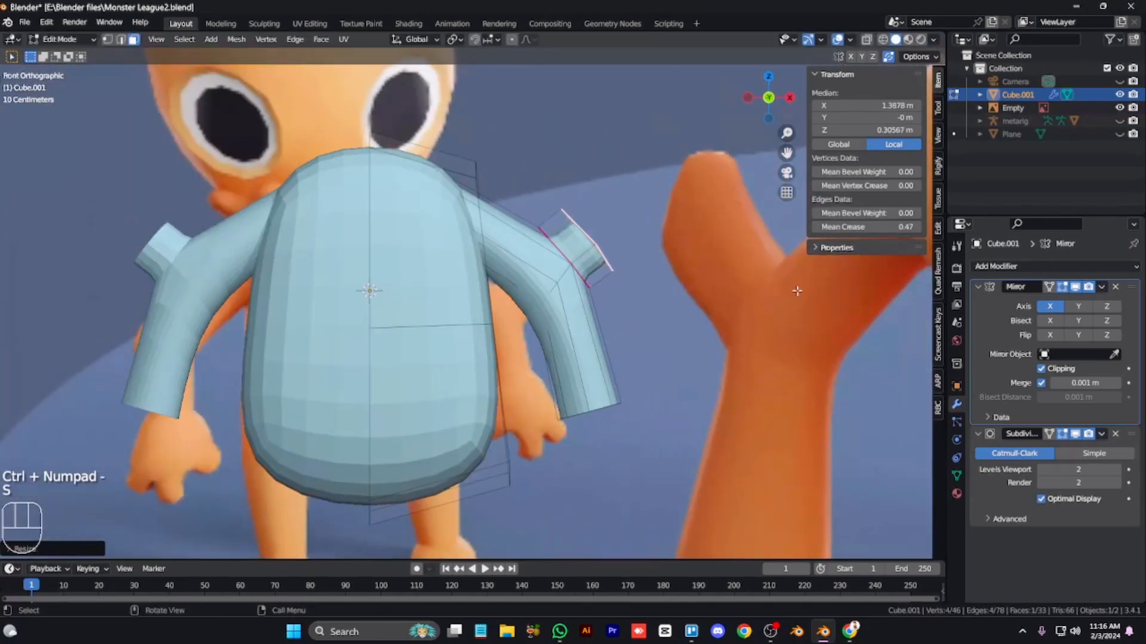
Step: With X-ray on in front view, move the elbow stub slightly inward and down, then turn X-ray off
{"action": "key", "text": "Tab"}
{"action": "key", "text": "Tab"}
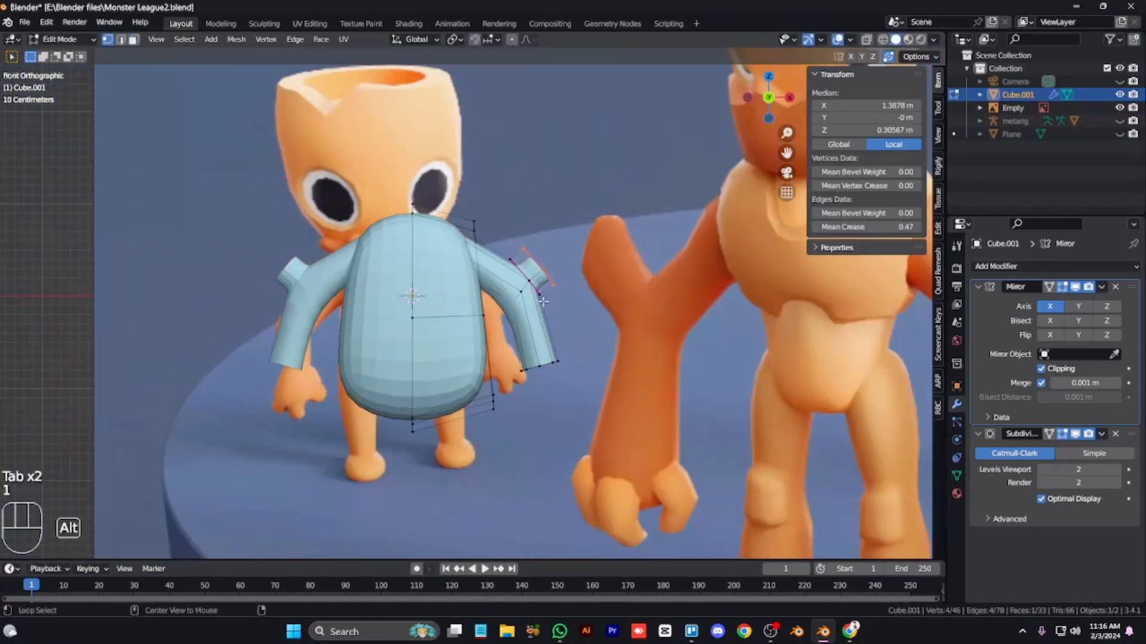
{"action": "key", "text": "alt+z"}
{"action": "key", "text": "g"}
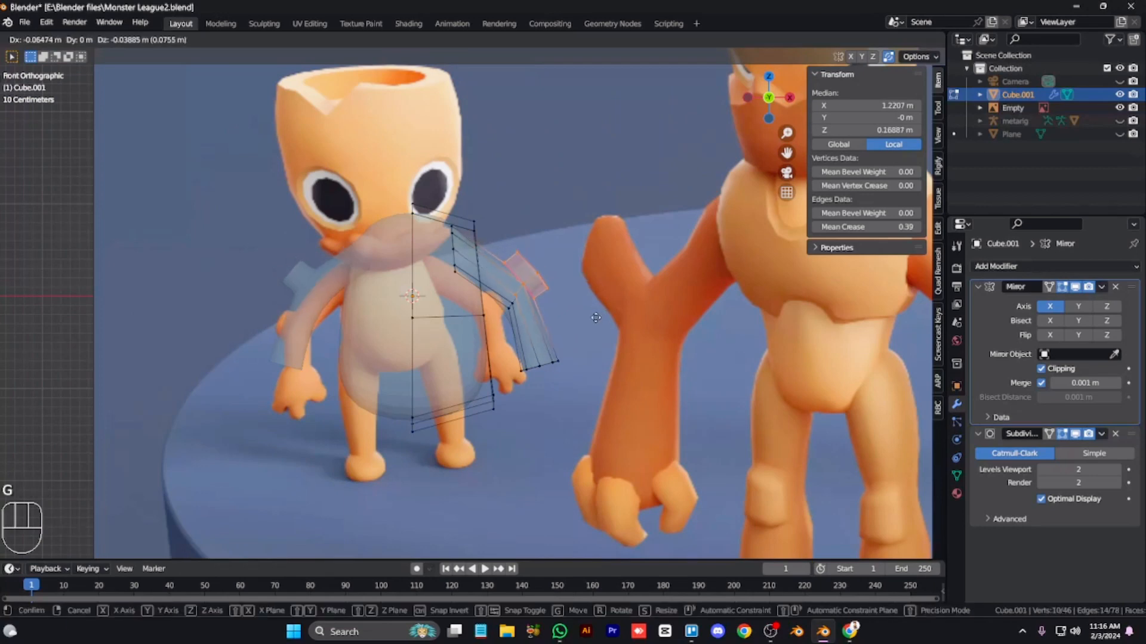
{"action": "left_click", "coordinate": [595, 318]}
{"action": "left_click", "coordinate": [623, 320]}
{"action": "key", "text": "alt+z"}
{"action": "key", "text": "Tab"}
{"action": "scroll", "coordinate": [575, 331], "scroll_direction": "down", "scroll_amount": 2}
{"action": "key", "text": "Tab"}
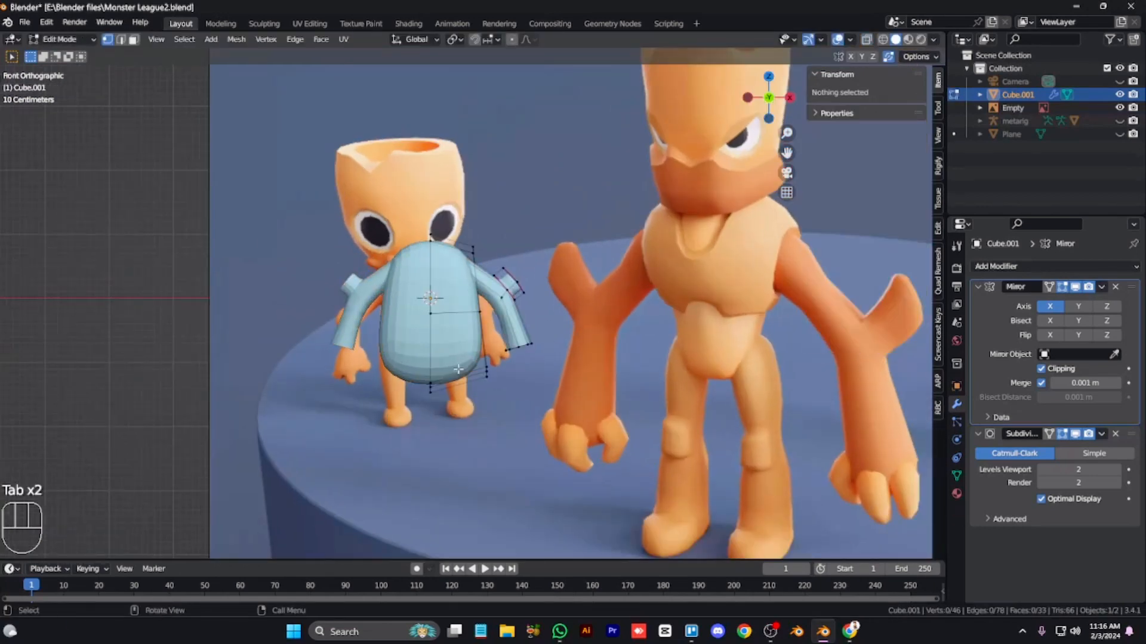
Step: Turn off the Mirror modifier's clipping and add a cube below the torso, to one side of the centre line
{"action": "key", "text": "shift+a"}
{"action": "key", "text": "KP_3"}
{"action": "key", "text": "KP_1"}
{"action": "key", "text": "ctrl+KP_4"}
{"action": "key", "text": "ctrl+KP_4"}
{"action": "key", "text": "ctrl+KP_4"}
{"action": "key", "text": "shift+a"}
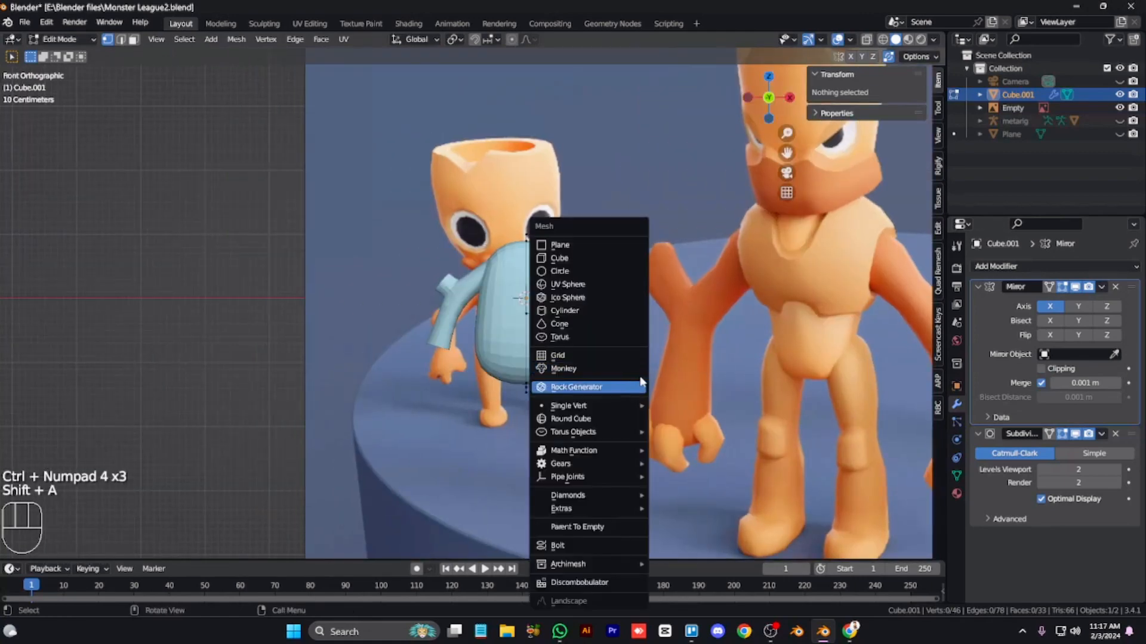
{"action": "left_click", "coordinate": [582, 258]}
{"action": "key", "text": "g"}
{"action": "left_click", "coordinate": [680, 388]}
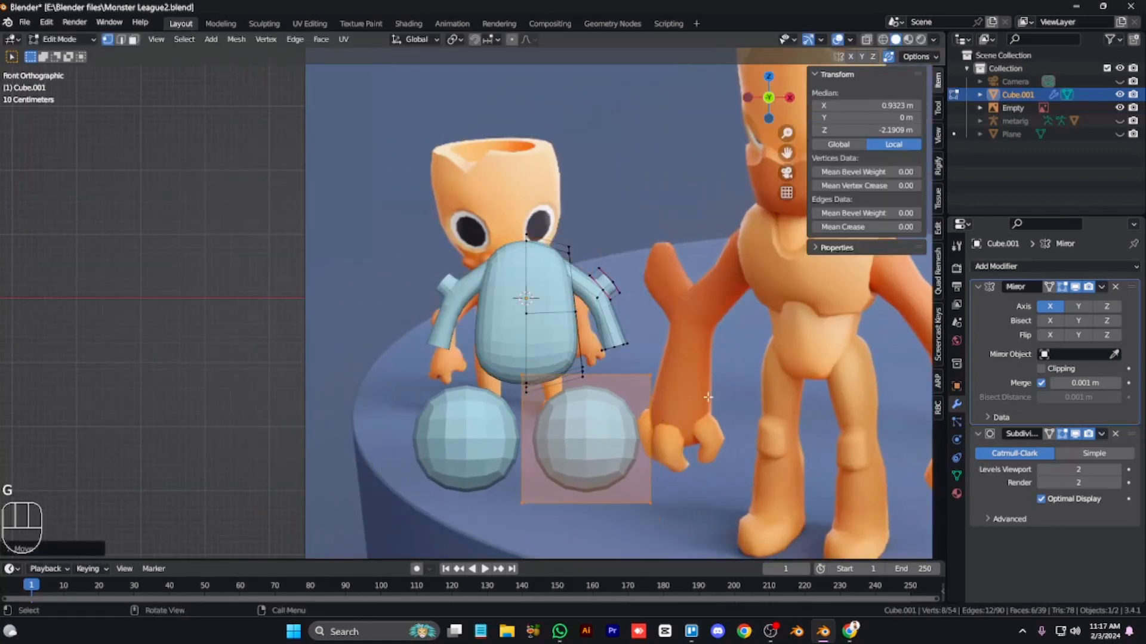
Step: Narrow the new cube in X and Y only and lower it along Z to form a leg block
{"action": "key", "text": "s"}
{"action": "key", "text": "shift+z"}
{"action": "left_click", "coordinate": [610, 417]}
{"action": "key", "text": "g"}
{"action": "key", "text": "z"}
{"action": "left_click", "coordinate": [612, 419]}
Step: Delete the leg block's top and bottom faces in X-ray to leave an open tube
{"action": "left_click_drag", "start_coordinate": [560, 385], "coordinate": [614, 411]}
{"action": "key", "text": "alt+z"}
{"action": "key", "text": "x"}
{"action": "left_click", "coordinate": [616, 418]}
{"action": "left_click_drag", "start_coordinate": [616, 539], "coordinate": [551, 513]}
{"action": "key", "text": "x"}
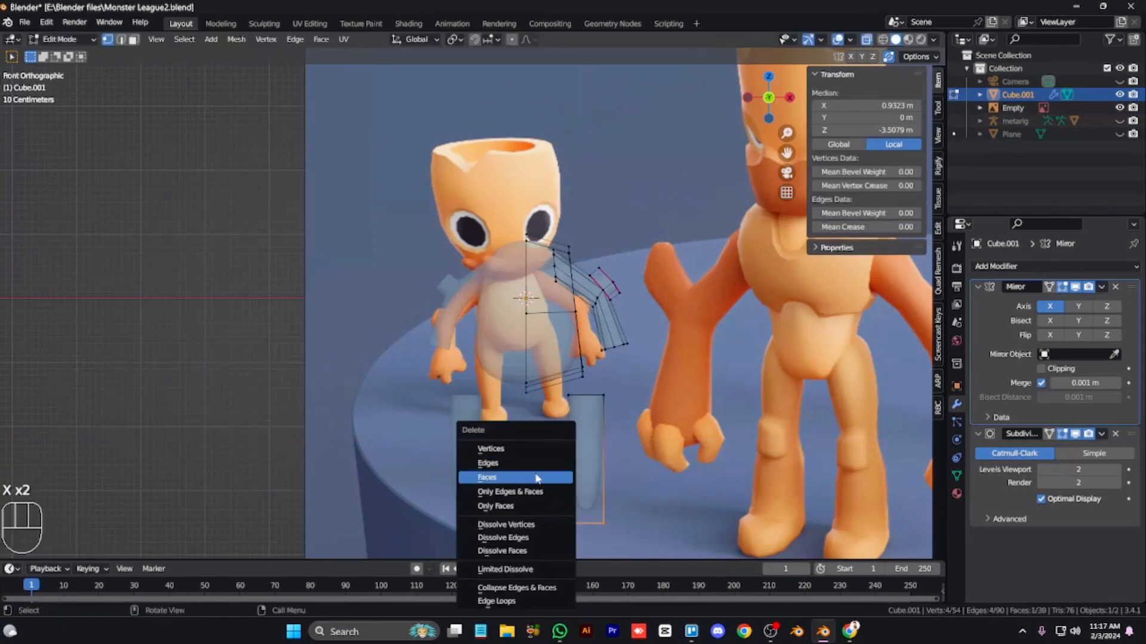
{"action": "left_click", "coordinate": [535, 478]}
Step: Move the leg tube's top loop up and inward into the hip area
{"action": "left_click_drag", "start_coordinate": [607, 413], "coordinate": [568, 388]}
{"action": "key", "text": "g"}
{"action": "left_click", "coordinate": [633, 391]}
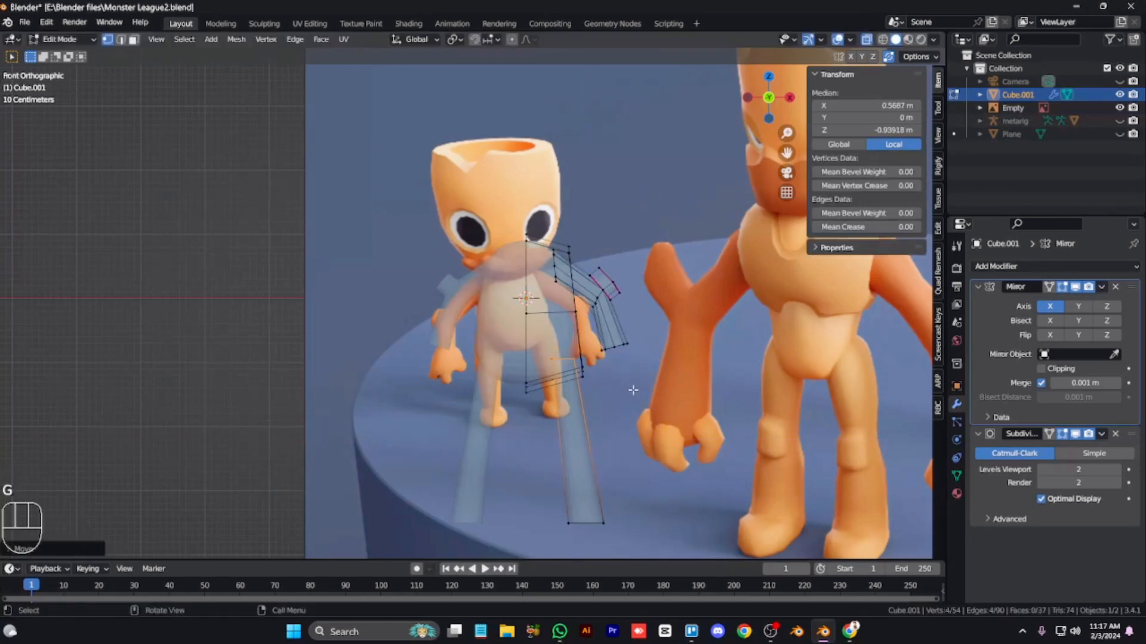
Step: Edge-slide the leg tube's bottom loop up to shorten the leg, adjusting it to the reference foot's height
{"action": "left_click_drag", "start_coordinate": [585, 509], "coordinate": [582, 507]}
{"action": "key", "text": "g"}
{"action": "left_click", "coordinate": [588, 435]}
{"action": "key", "text": "alt+z"}
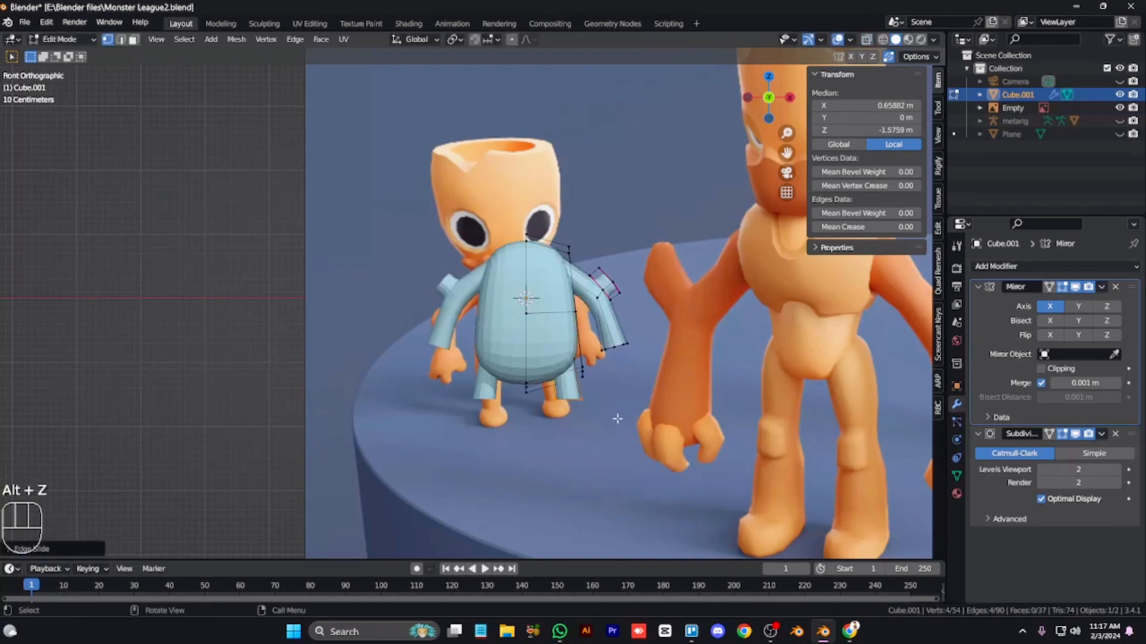
{"action": "key", "text": "g"}
{"action": "left_click", "coordinate": [621, 439]}
Step: Select the whole leg tube, rotate it more upright, and move it slightly inward and down
{"action": "key", "text": "alt+z"}
{"action": "key", "text": "ctrl+KP_Add"}
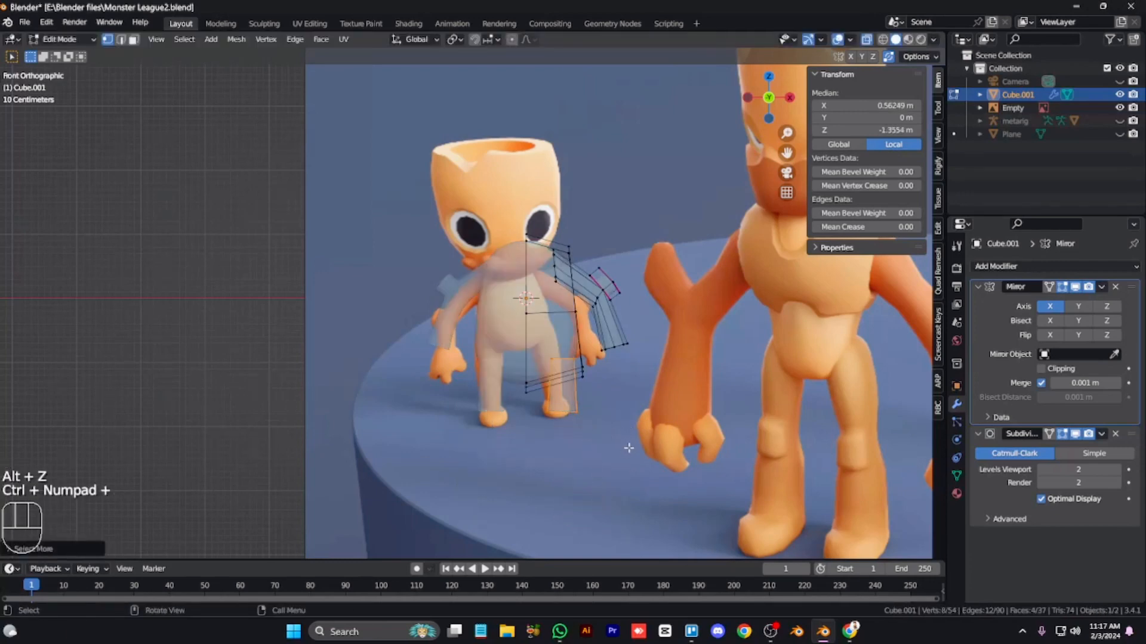
{"action": "key", "text": "alt+z"}
{"action": "key", "text": "r"}
{"action": "key", "text": "g"}
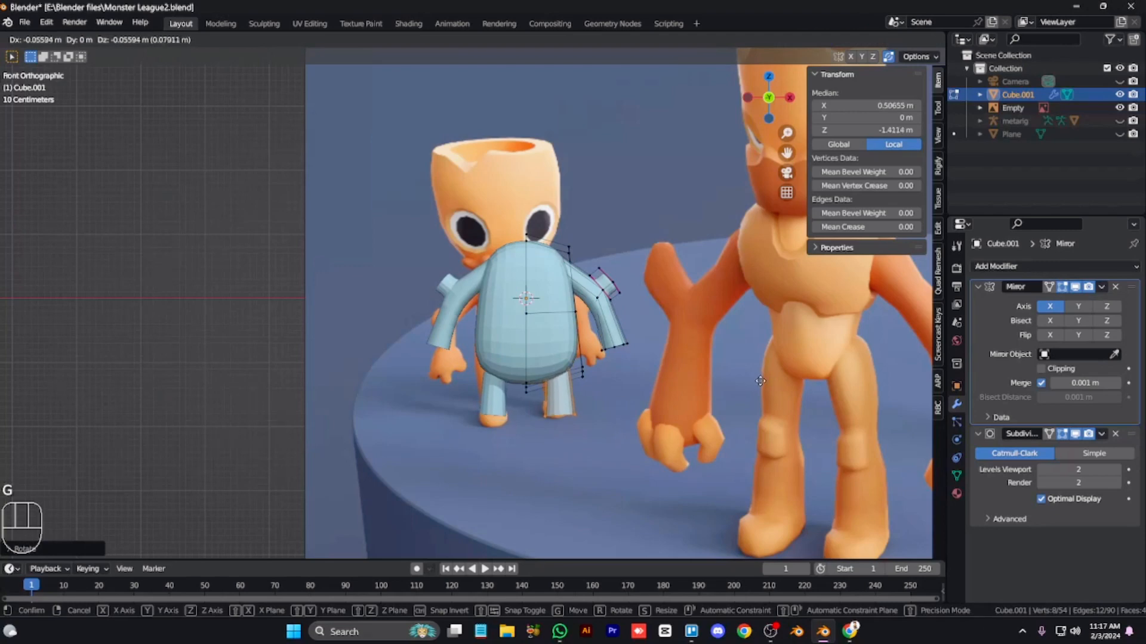
{"action": "left_click", "coordinate": [779, 441]}
Step: Extrude the leg's bottom loop straight down along Z and narrow the new open end slightly
{"action": "key", "text": "alt+z"}
{"action": "key", "text": "e"}
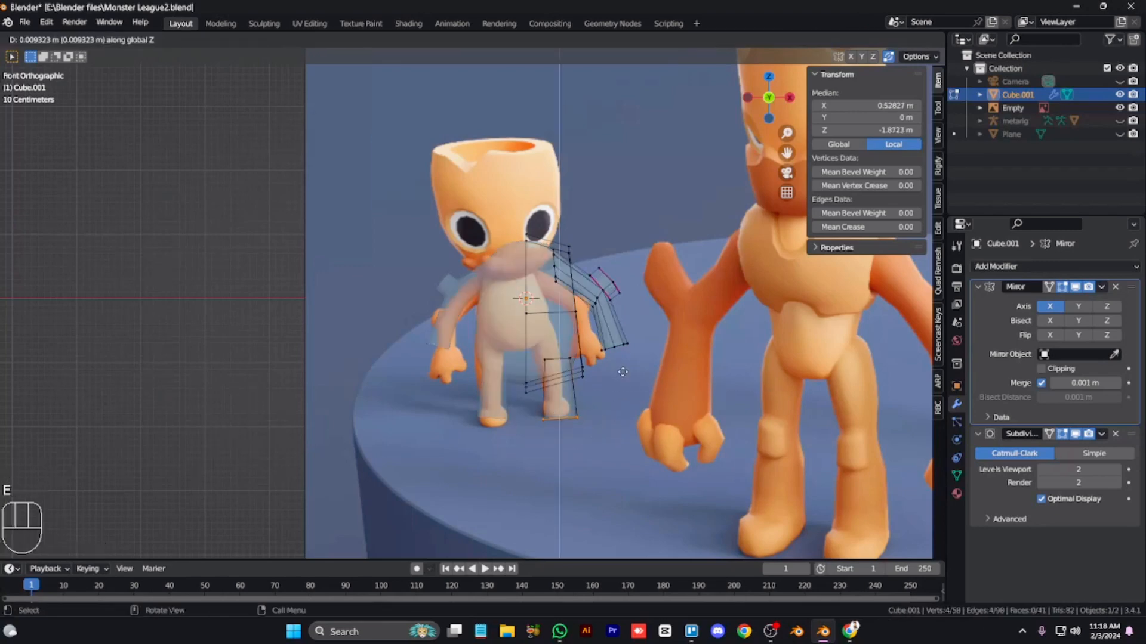
{"action": "left_click", "coordinate": [597, 490]}
{"action": "key", "text": "alt+z"}
{"action": "key", "text": "s"}
{"action": "left_click", "coordinate": [668, 421]}
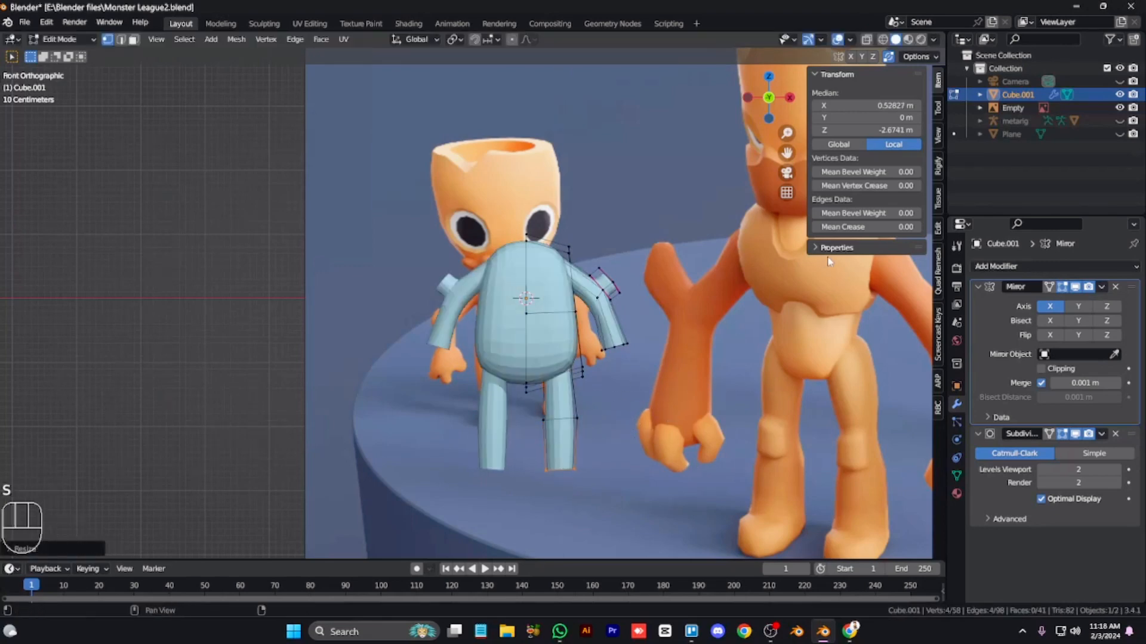
Step: Extrude the leg's bottom loop outward and straight down along Z into a short foot block, and cap its underside
{"action": "key", "text": "e"}
{"action": "left_click", "coordinate": [735, 466]}
{"action": "key", "text": "e"}
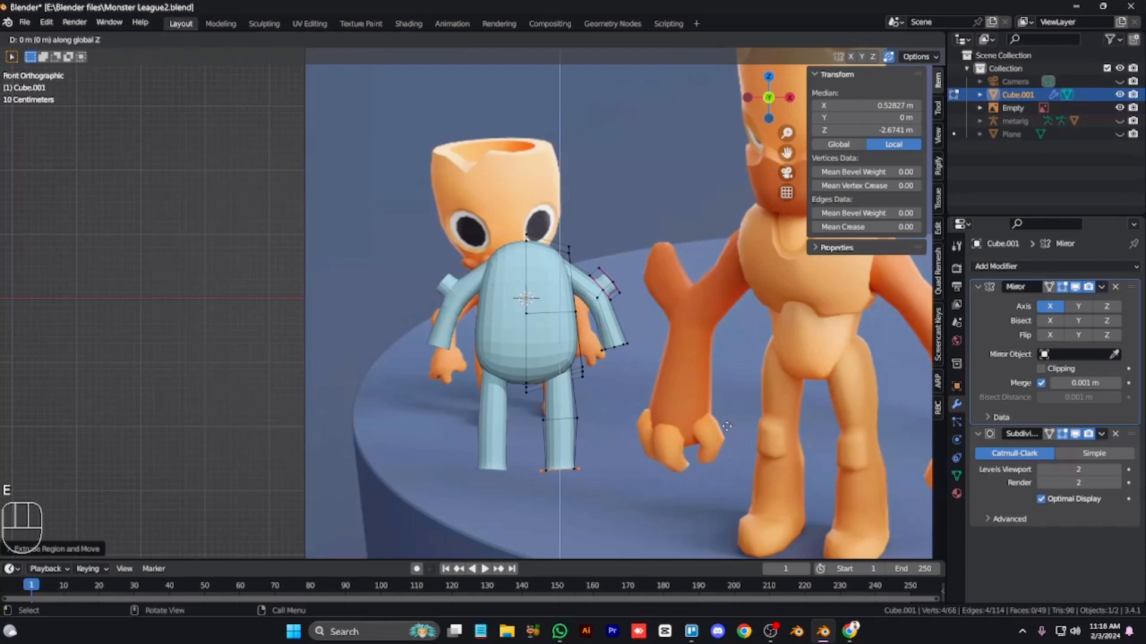
{"action": "left_click", "coordinate": [727, 440]}
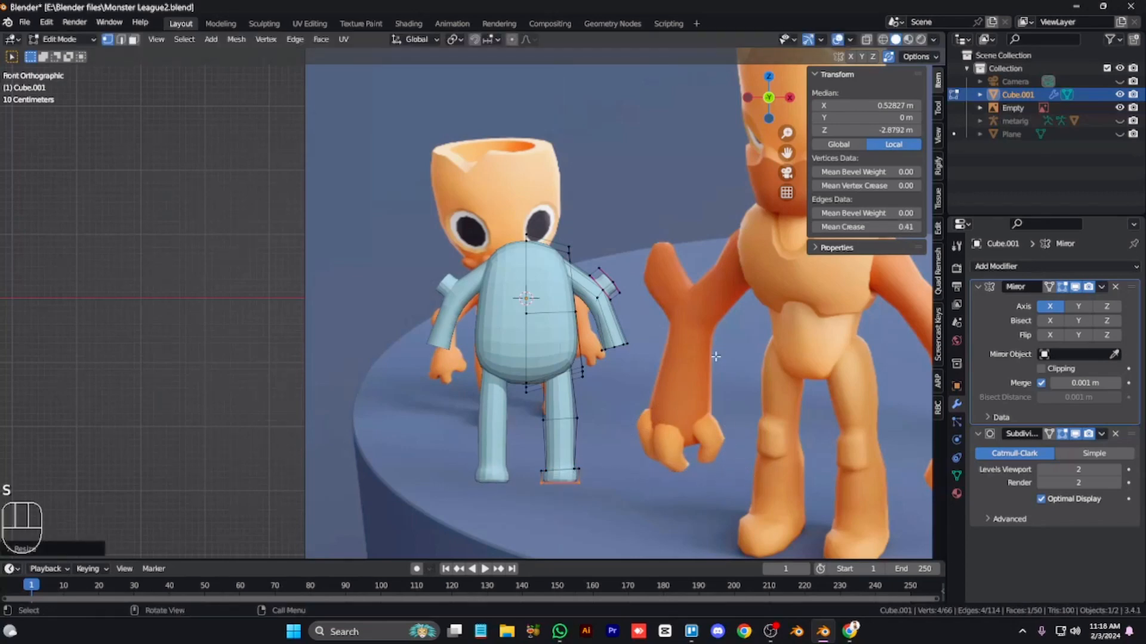
Step: Select the foot block's top loop and flatten it by scaling to 0 along Z
{"action": "key", "text": "KP_6"}
{"action": "key", "text": "KP_6"}
{"action": "key", "text": "KP_6"}
{"action": "key", "text": "KP_3"}
{"action": "key", "text": "KP_Add"}
{"action": "key", "text": "KP_Add"}
{"action": "key", "text": "ctrl+KP_2"}
{"action": "key", "text": "ctrl+KP_2"}
{"action": "key", "text": "ctrl+KP_2"}
{"action": "key", "text": "ctrl+KP_2"}
{"action": "key", "text": "ctrl+KP_2"}
{"action": "key", "text": "ctrl+KP_2"}
{"action": "key", "text": "ctrl+KP_2"}
{"action": "key", "text": "ctrl+KP_2"}
{"action": "key", "text": "ctrl+KP_2"}
{"action": "key", "text": "KP_4"}
{"action": "key", "text": "KP_4"}
{"action": "key", "text": "KP_4"}
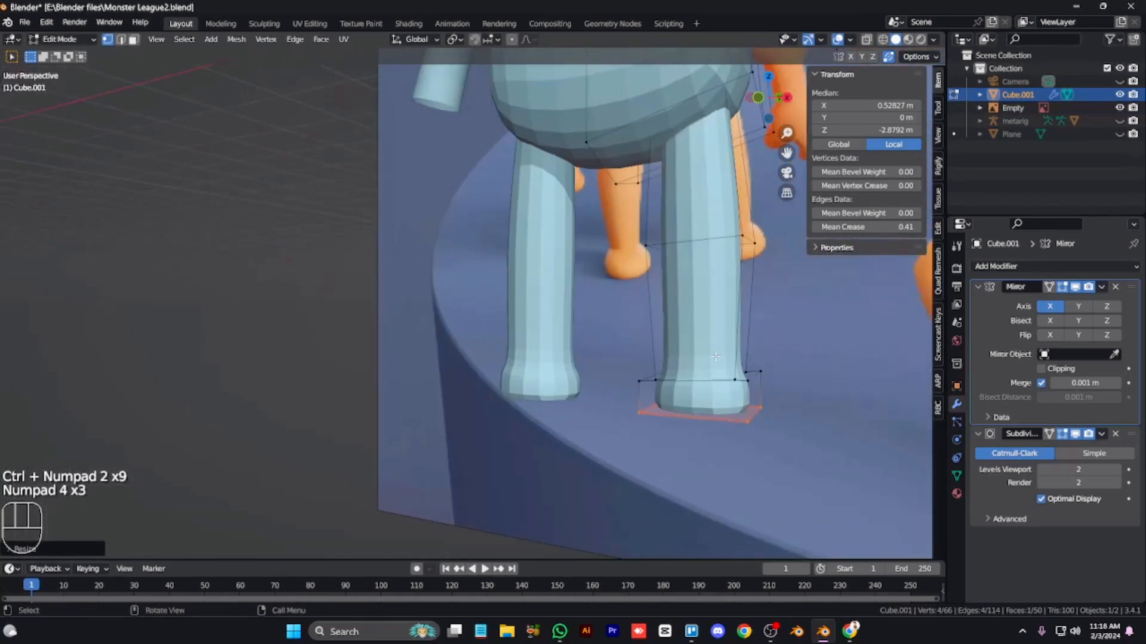
{"action": "key", "text": "s"}
{"action": "right_click", "coordinate": [813, 474]}
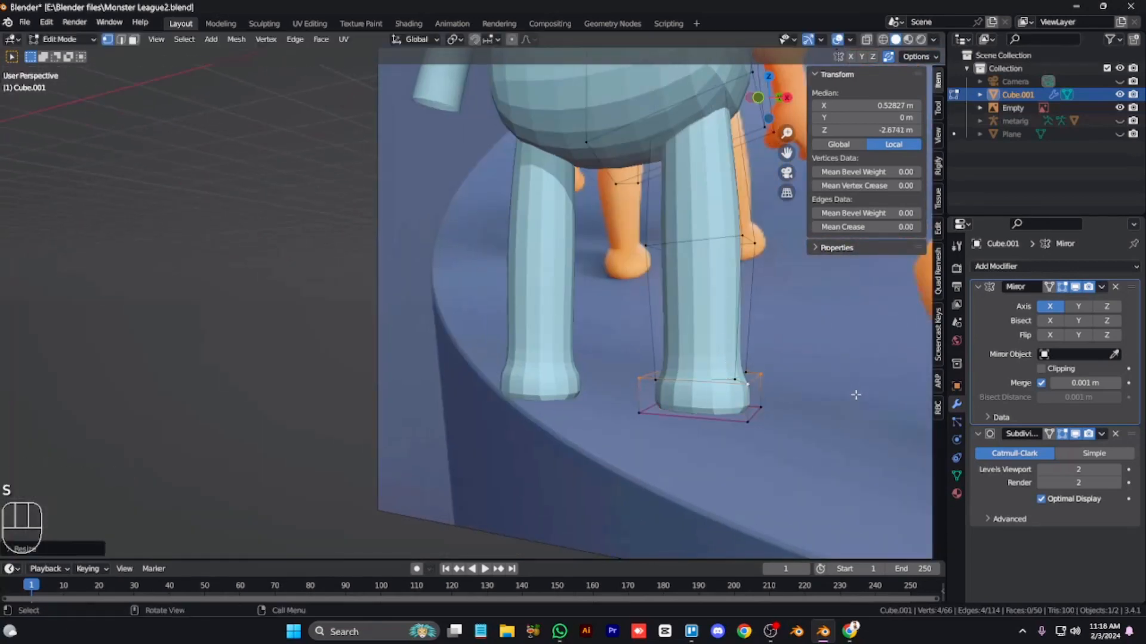
{"action": "key", "text": "alt+z"}
{"action": "key", "text": "s"}
{"action": "key", "text": "z"}
{"action": "key", "text": "0"}
{"action": "key", "text": "Return"}
{"action": "key", "text": "alt+z"}
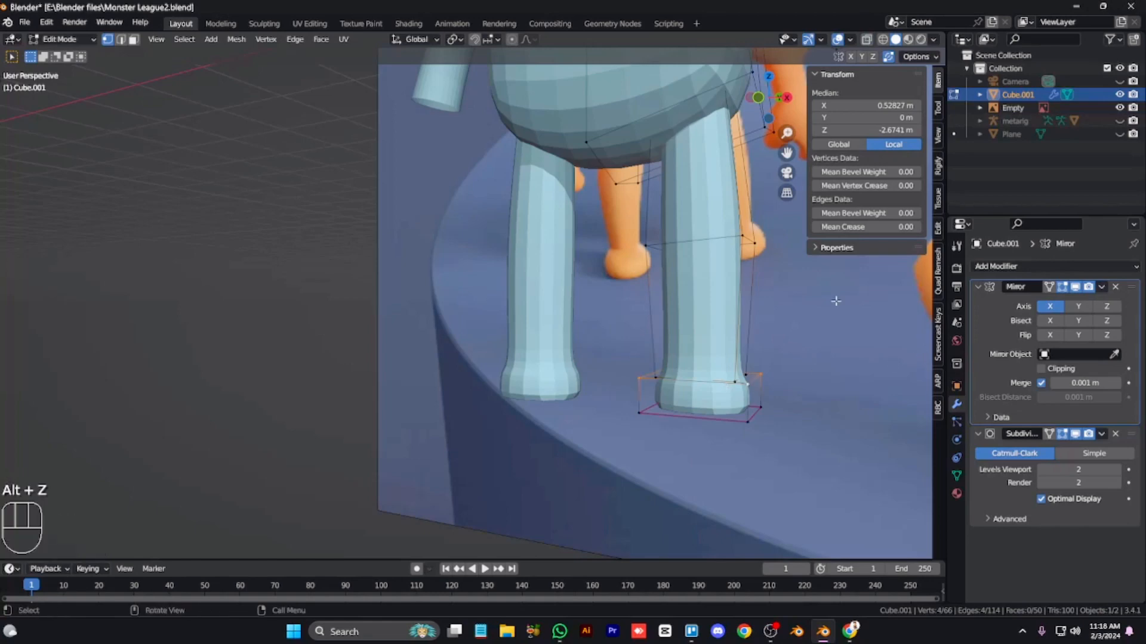
Step: Move the foot block's front face forward along Y
{"action": "key", "text": "3"}
{"action": "left_click", "coordinate": [720, 408]}
{"action": "key", "text": "g"}
{"action": "key", "text": "y"}
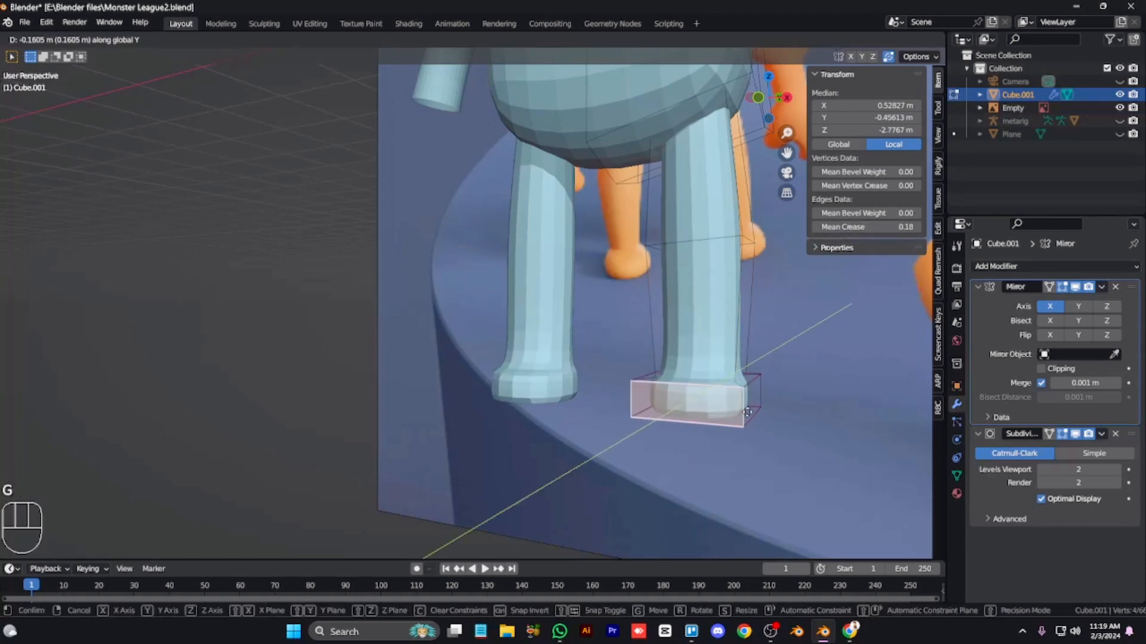
{"action": "right_click", "coordinate": [709, 413]}
Step: Select the foot block's ring of side faces and lengthen the foot by scaling it along Y
{"action": "left_click", "coordinate": [750, 402], "text": "alt"}
{"action": "key", "text": "s"}
{"action": "right_click", "coordinate": [831, 421]}
{"action": "key", "text": "KP_1"}
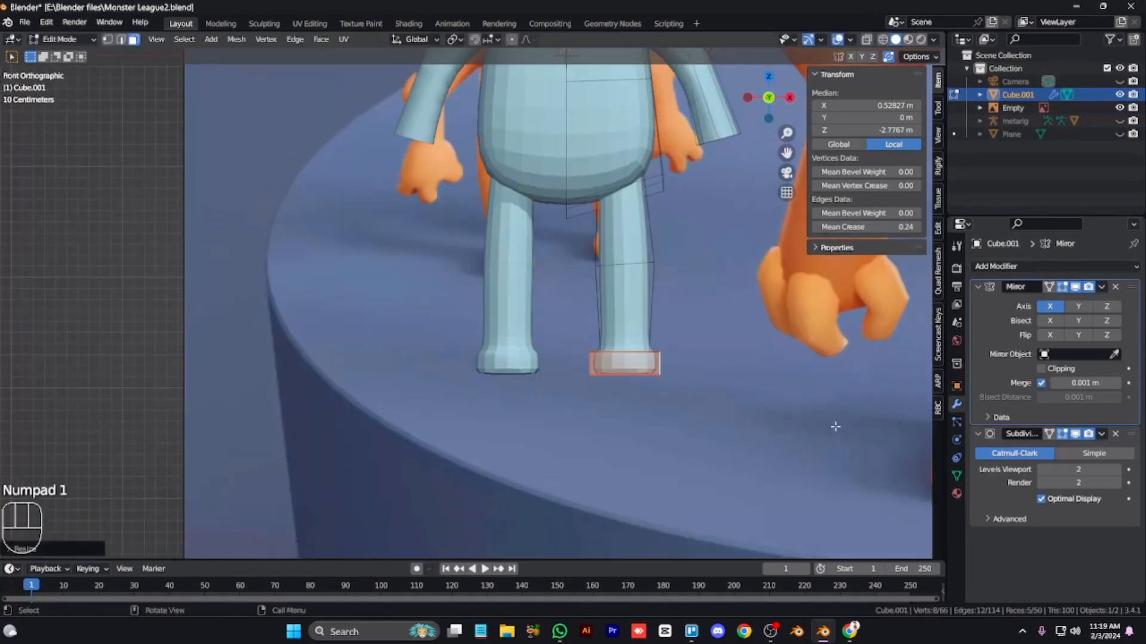
{"action": "key", "text": "KP_3"}
{"action": "key", "text": "s"}
{"action": "right_click", "coordinate": [851, 469]}
{"action": "key", "text": "s"}
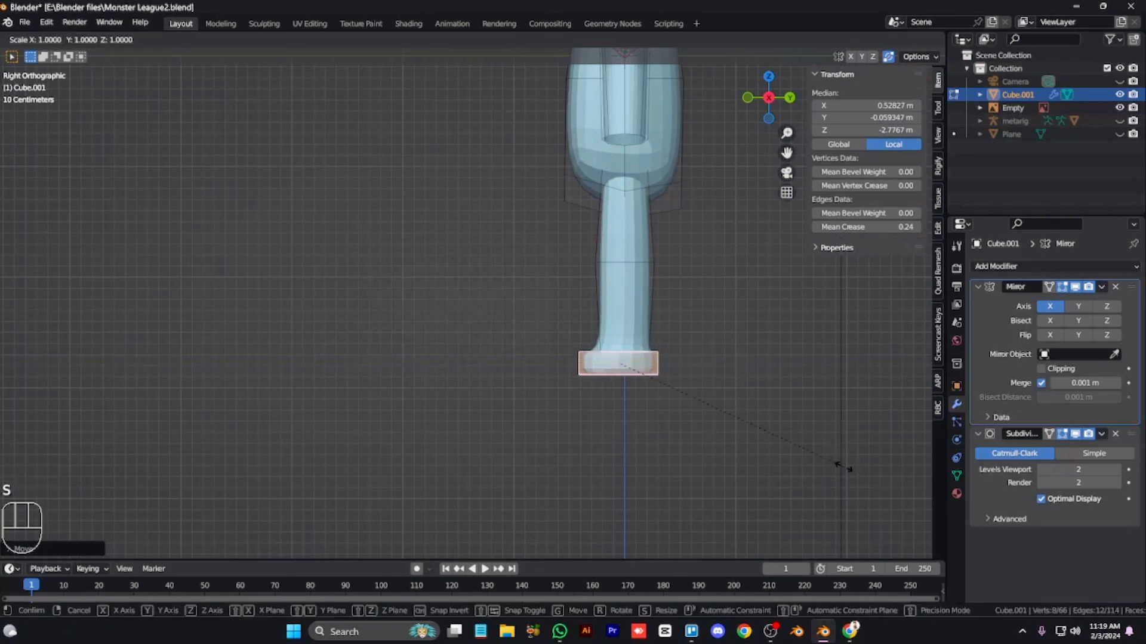
{"action": "key", "text": "y"}
{"action": "left_click", "coordinate": [634, 365]}
Step: Move the foot block's top loop slightly down along Z to form a slope below the ankle
{"action": "key", "text": "1"}
{"action": "key", "text": "g"}
{"action": "key", "text": "z"}
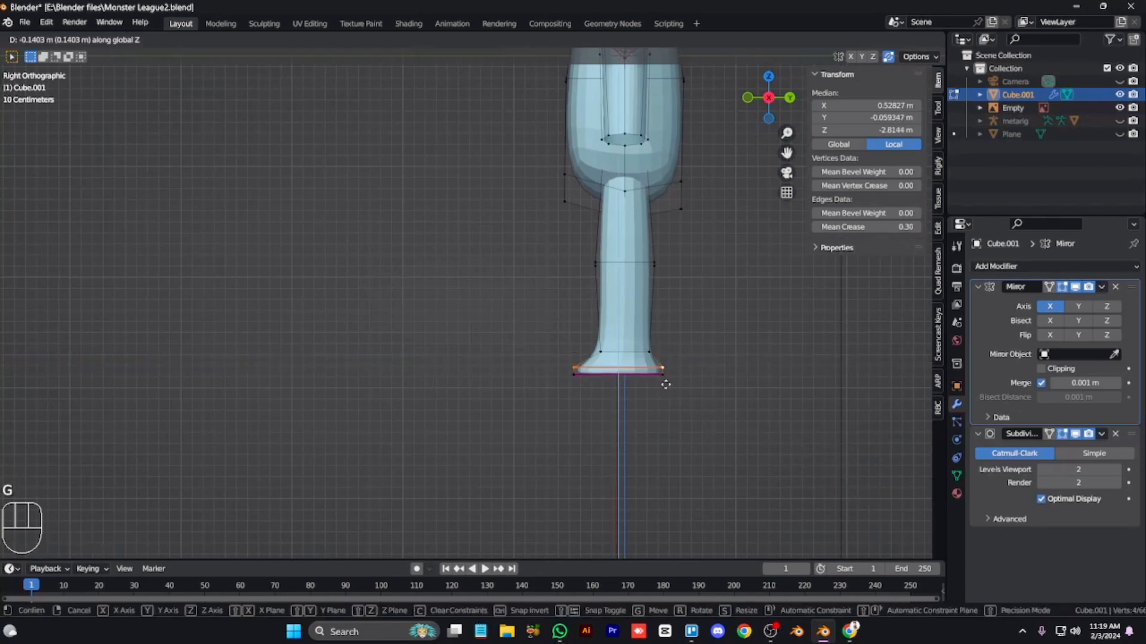
{"action": "left_click", "coordinate": [664, 368]}
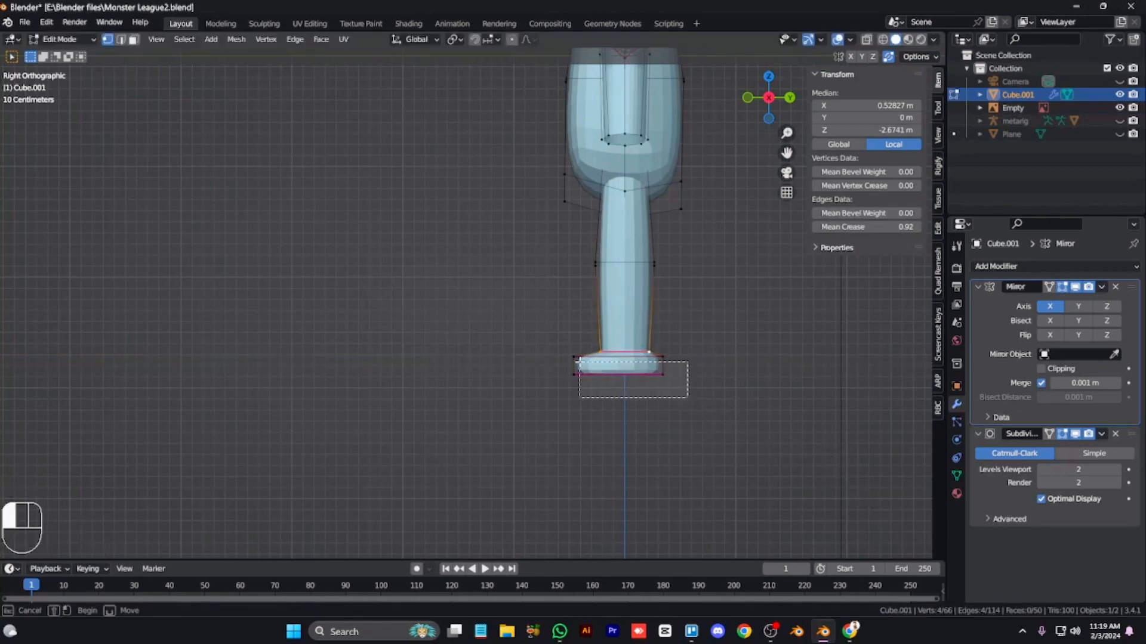
Step: Try to scale the whole foot block along Z and move it
{"action": "left_click_drag", "start_coordinate": [579, 361], "coordinate": [563, 354]}
{"action": "key", "text": "s"}
{"action": "key", "text": "z"}
{"action": "left_click", "coordinate": [803, 393]}
{"action": "key", "text": "g"}
{"action": "right_click", "coordinate": [737, 367]}
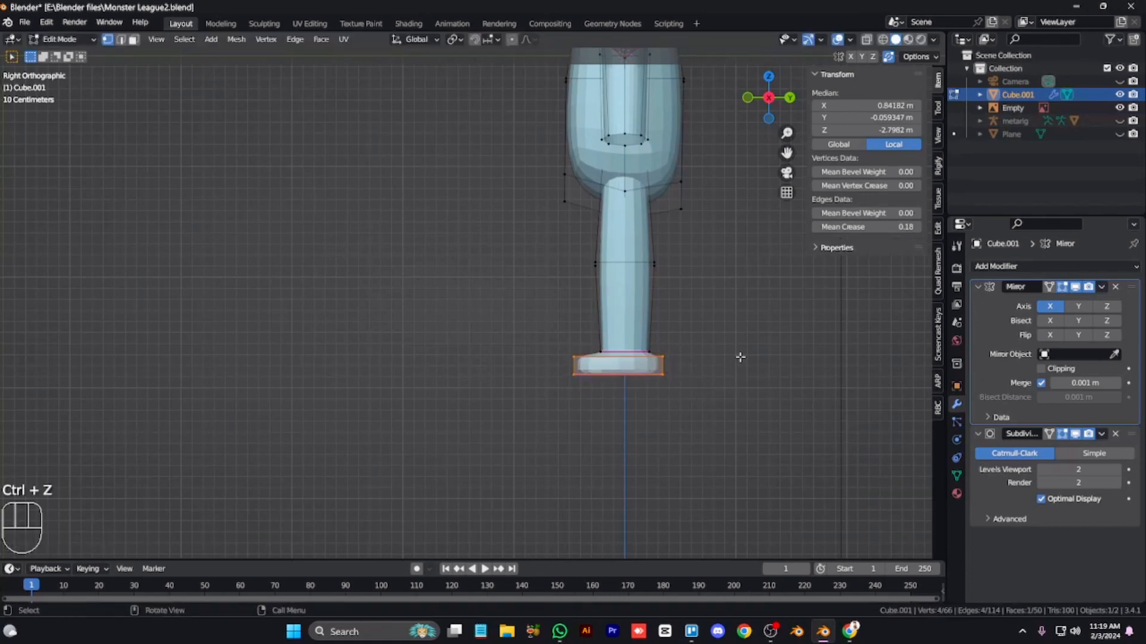
Step: Select the foot's side faces, thicken the foot along Z and move it slightly down
{"action": "key", "text": "KP_8"}
{"action": "key", "text": "3"}
{"action": "left_click", "coordinate": [783, 404], "text": "alt"}
{"action": "key", "text": "KP_3"}
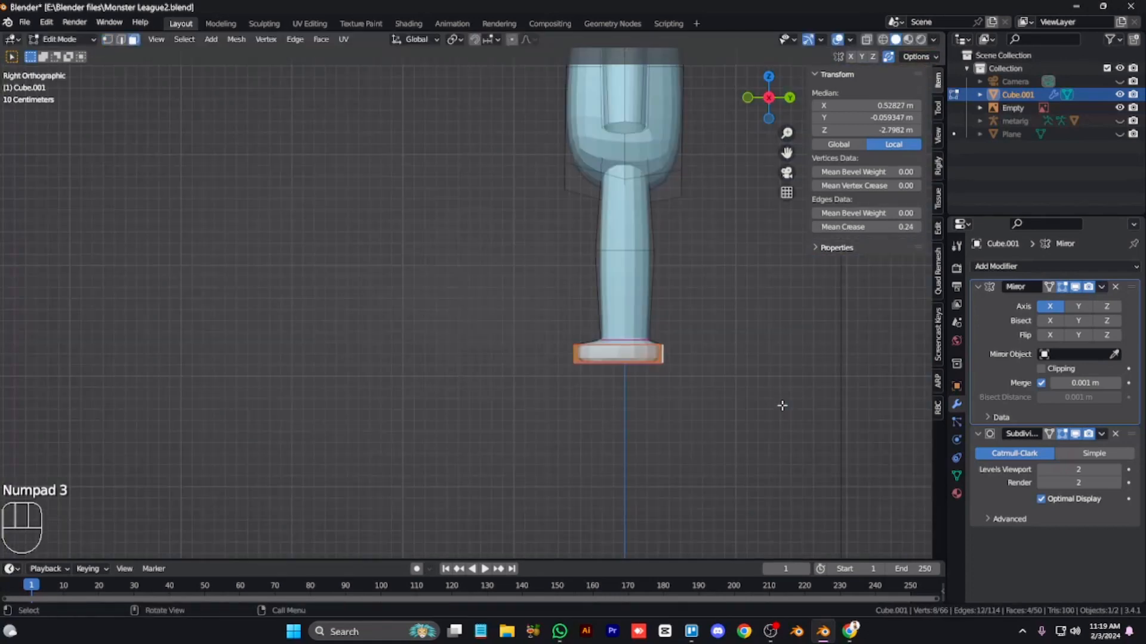
{"action": "scroll", "coordinate": [782, 405], "scroll_direction": "up", "scroll_amount": 3}
{"action": "key", "text": "1"}
{"action": "key", "text": "s"}
{"action": "key", "text": "z"}
{"action": "left_click", "coordinate": [886, 420]}
{"action": "key", "text": "g"}
{"action": "key", "text": "z"}
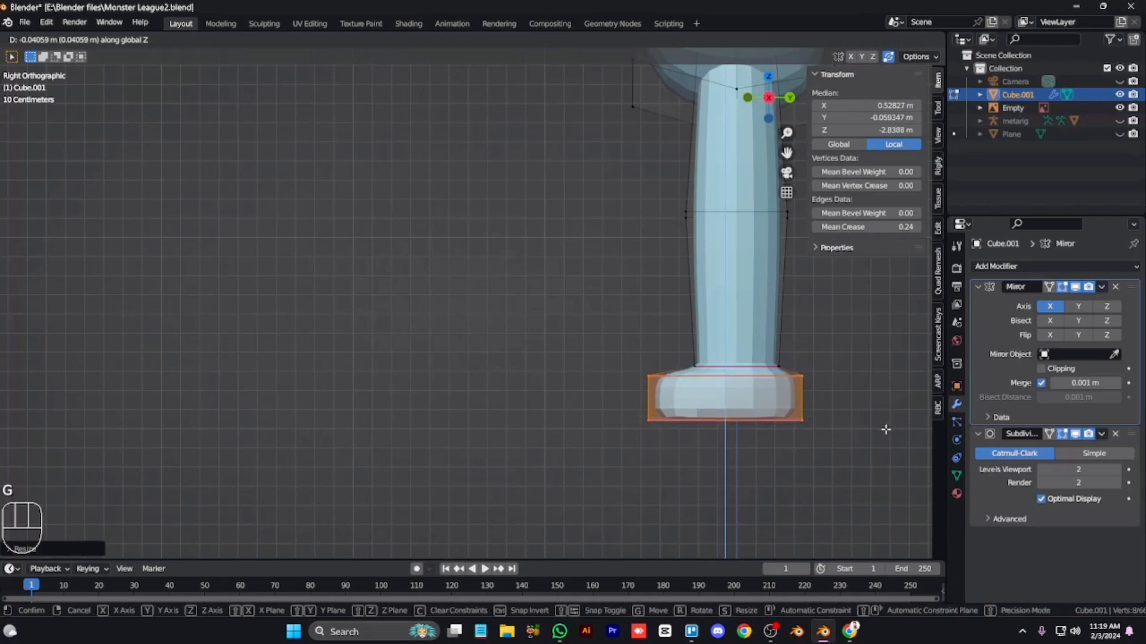
{"action": "left_click", "coordinate": [884, 430]}
Step: Narrow the foot's bottom loop so the sides taper inward, and adjust the heights of the foot's loops along Z
{"action": "left_click", "coordinate": [757, 400]}
{"action": "left_click_drag", "start_coordinate": [839, 447], "coordinate": [634, 400]}
{"action": "key", "text": "alt+z"}
{"action": "key", "text": "s"}
{"action": "key", "text": "g"}
{"action": "key", "text": "z"}
{"action": "left_click", "coordinate": [768, 404]}
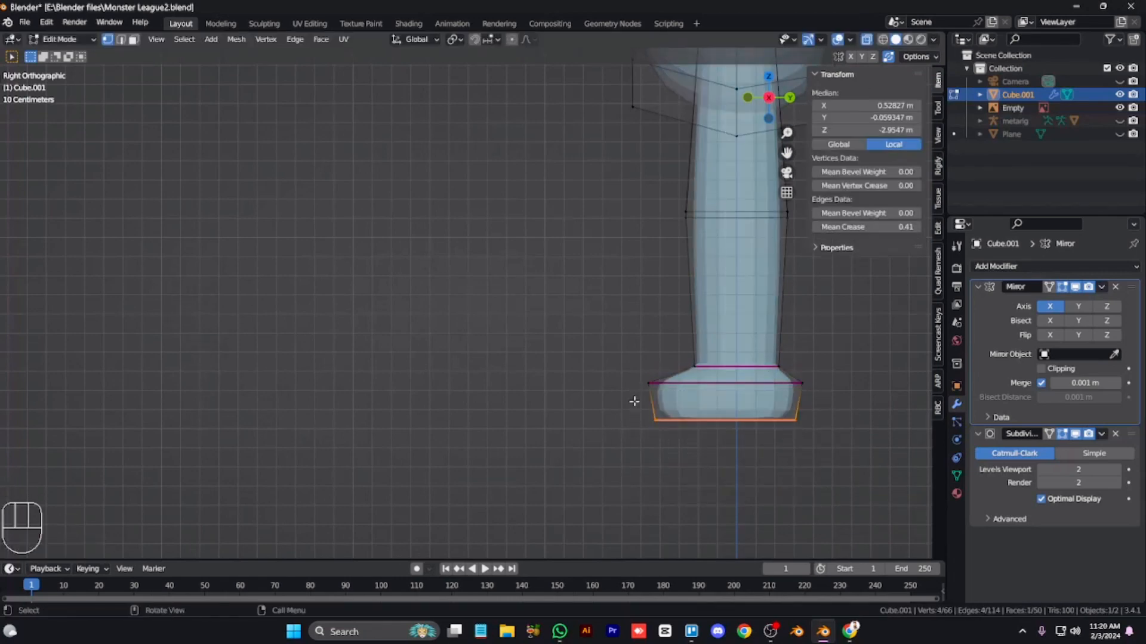
{"action": "key", "text": "g"}
{"action": "key", "text": "z"}
{"action": "left_click", "coordinate": [635, 400]}
{"action": "key", "text": "alt+z"}
{"action": "key", "text": "KP_1"}
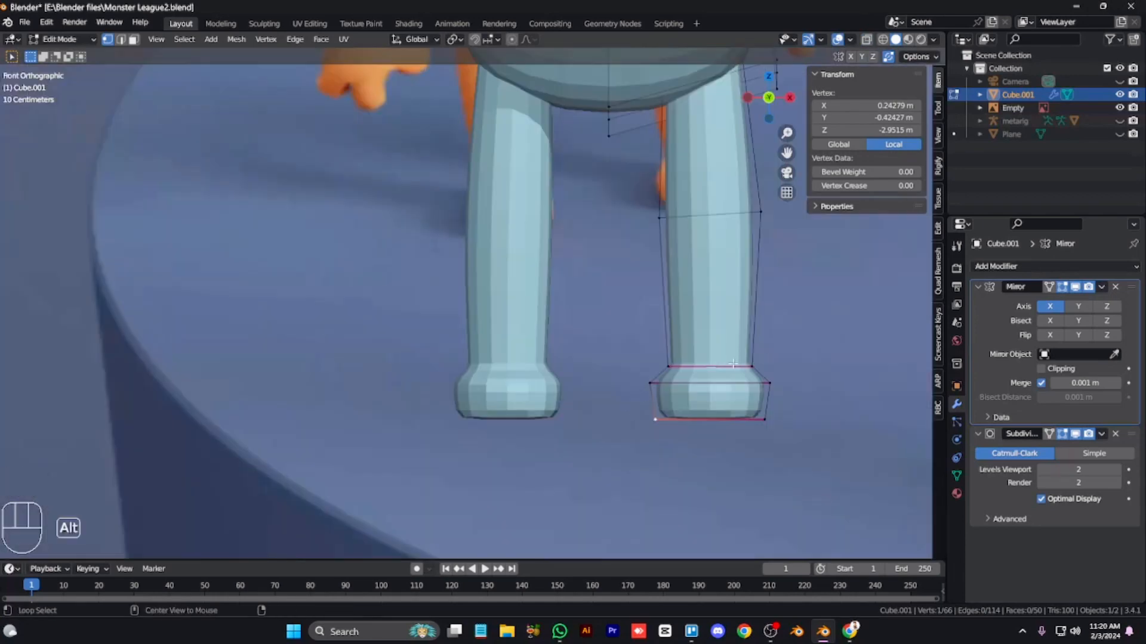
Step: Examine the whole figure's proportions against the reference image from the front and side
{"action": "left_click", "coordinate": [732, 365], "text": "alt"}
{"action": "key", "text": "alt+a"}
{"action": "key", "text": "ctrl+KP_8"}
{"action": "key", "text": "ctrl+KP_8"}
{"action": "key", "text": "ctrl+KP_8"}
{"action": "key", "text": "ctrl+KP_8"}
{"action": "key", "text": "KP_3"}
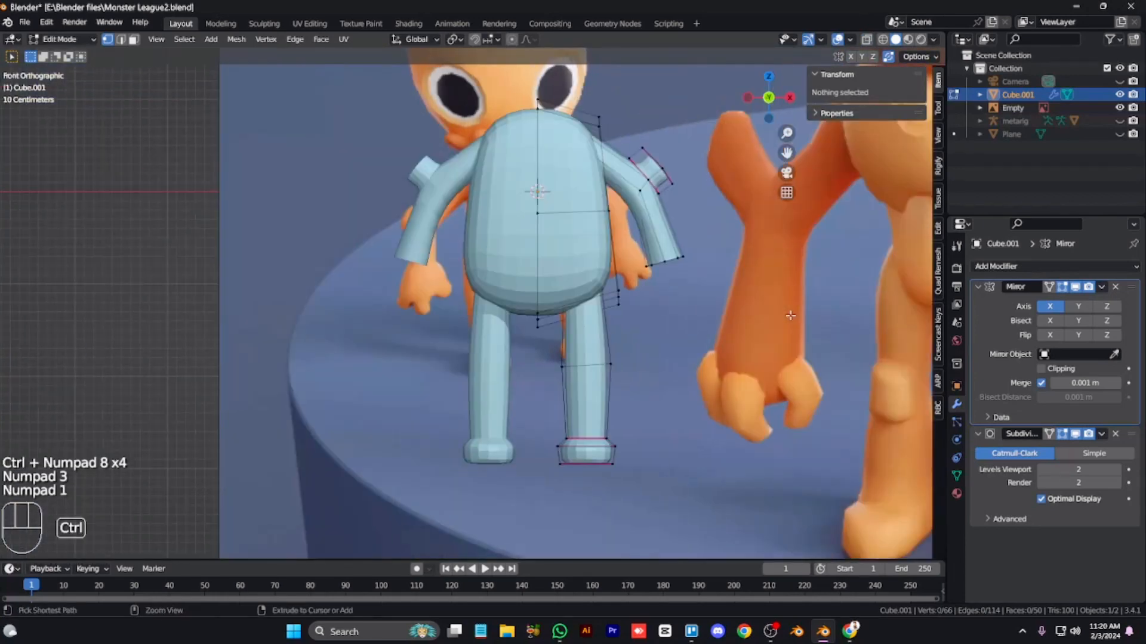
{"action": "key", "text": "ctrl+KP_8"}
{"action": "key", "text": "ctrl+KP_8"}
{"action": "key", "text": "ctrl+KP_8"}
{"action": "key", "text": "ctrl+KP_8"}
{"action": "key", "text": "KP_Multiply"}
{"action": "key", "text": "KP_Add"}
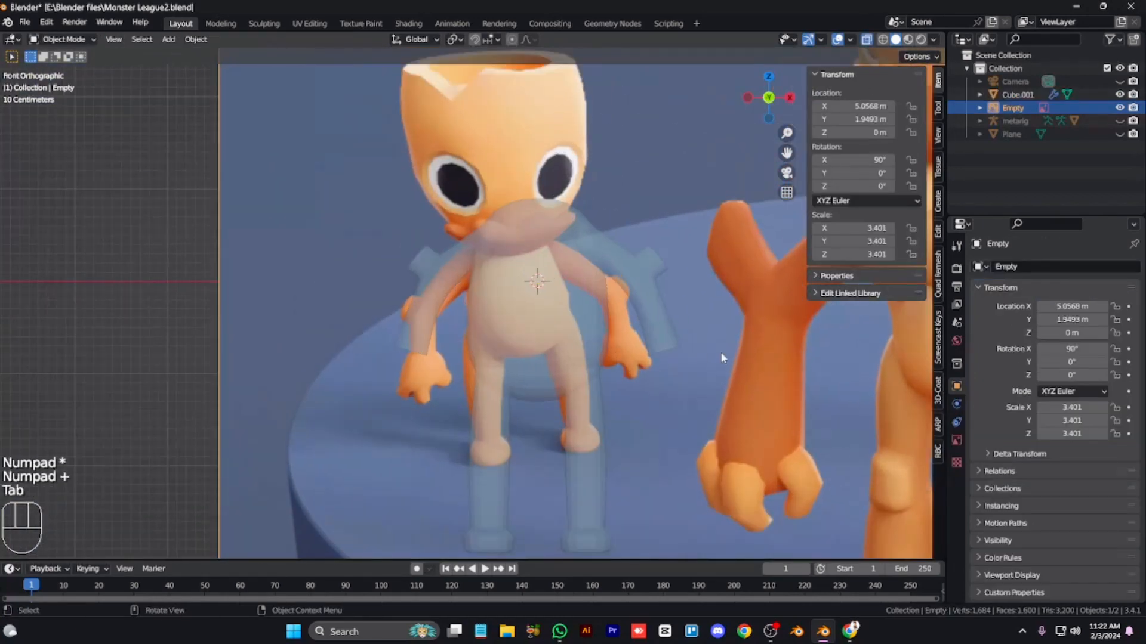
Step: Fill the arm's open end with a face and split it into quads by connecting opposite vertices with two crossing edges
{"action": "key", "text": "Tab"}
{"action": "key", "text": "KP_6"}
{"action": "key", "text": "KP_6"}
{"action": "key", "text": "alt+z"}
{"action": "key", "text": "KP_2"}
{"action": "key", "text": "KP_2"}
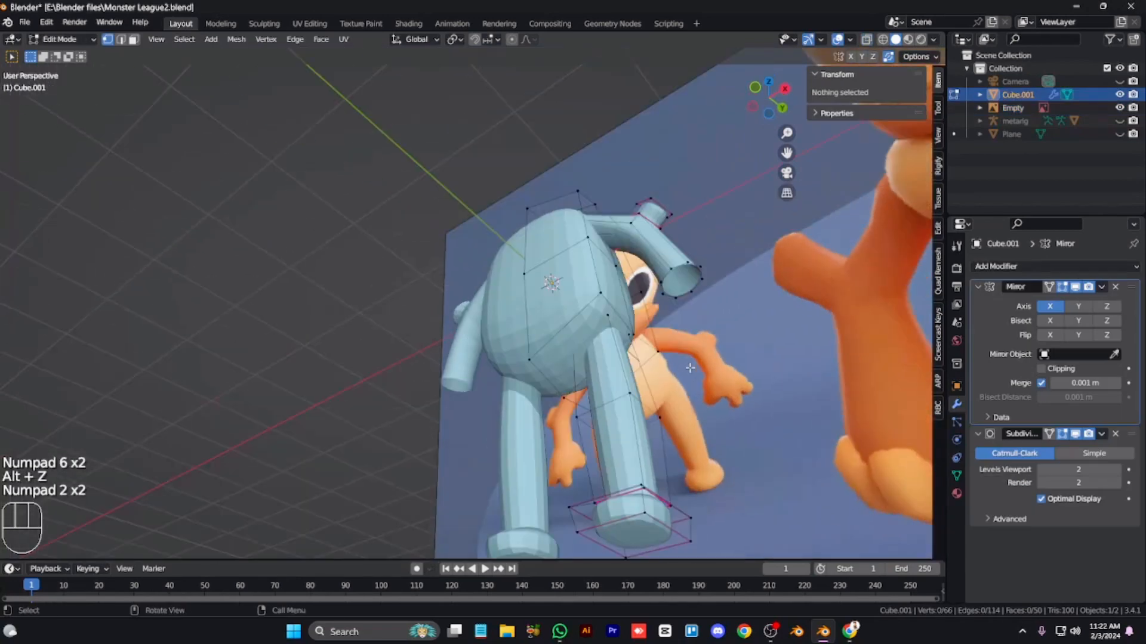
{"action": "left_click", "coordinate": [688, 292]}
{"action": "key", "text": "f"}
{"action": "key", "text": "j"}
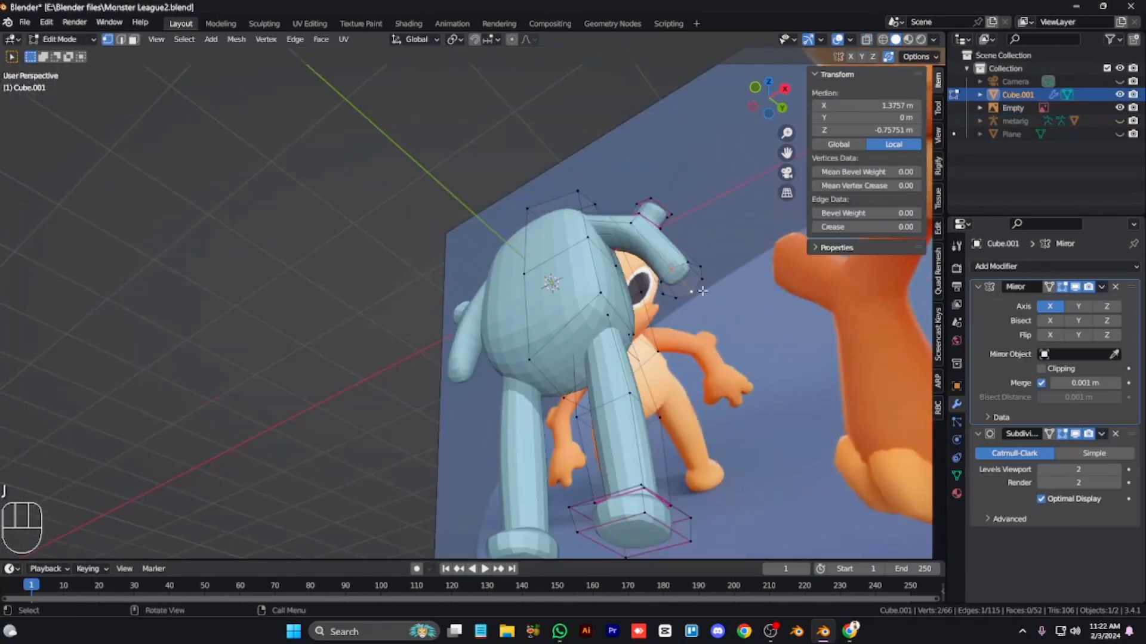
{"action": "left_click", "coordinate": [700, 268]}
{"action": "left_click", "coordinate": [663, 296], "text": "shift"}
{"action": "key", "text": "j"}
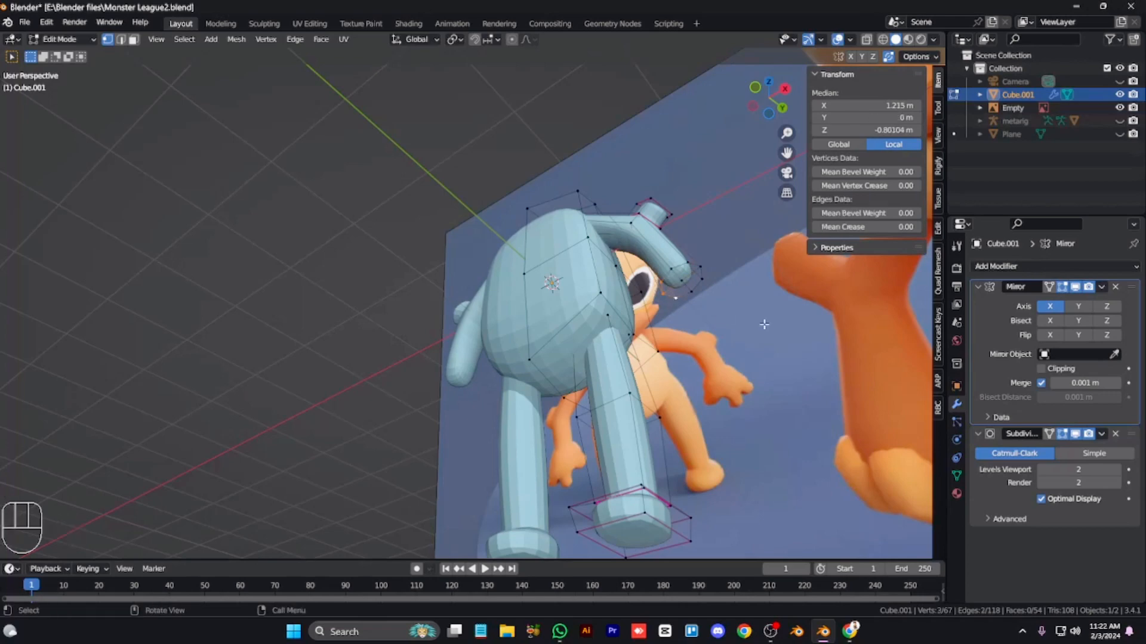
Step: Align the front and back vertex rows of the arm's end cap by scaling each row to 0
{"action": "key", "text": "s"}
{"action": "key", "text": "x"}
{"action": "key", "text": "0"}
{"action": "left_click", "coordinate": [790, 312]}
{"action": "key", "text": "s"}
{"action": "key", "text": "x"}
{"action": "key", "text": "y"}
{"action": "key", "text": "0"}
{"action": "left_click", "coordinate": [796, 341]}
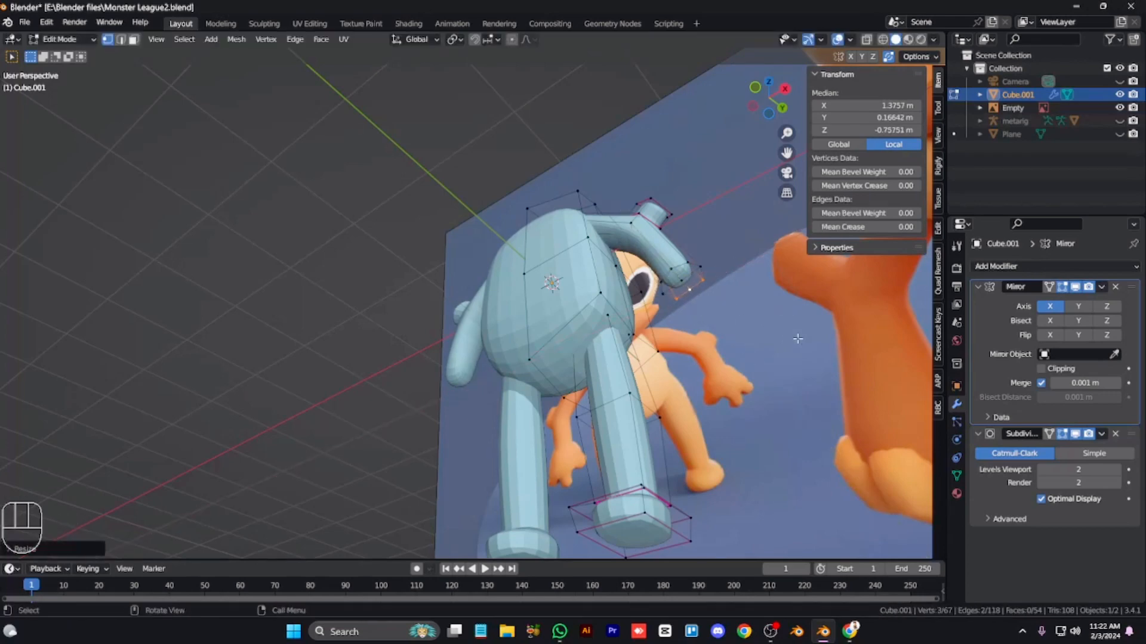
{"action": "key", "text": "s"}
{"action": "key", "text": "x"}
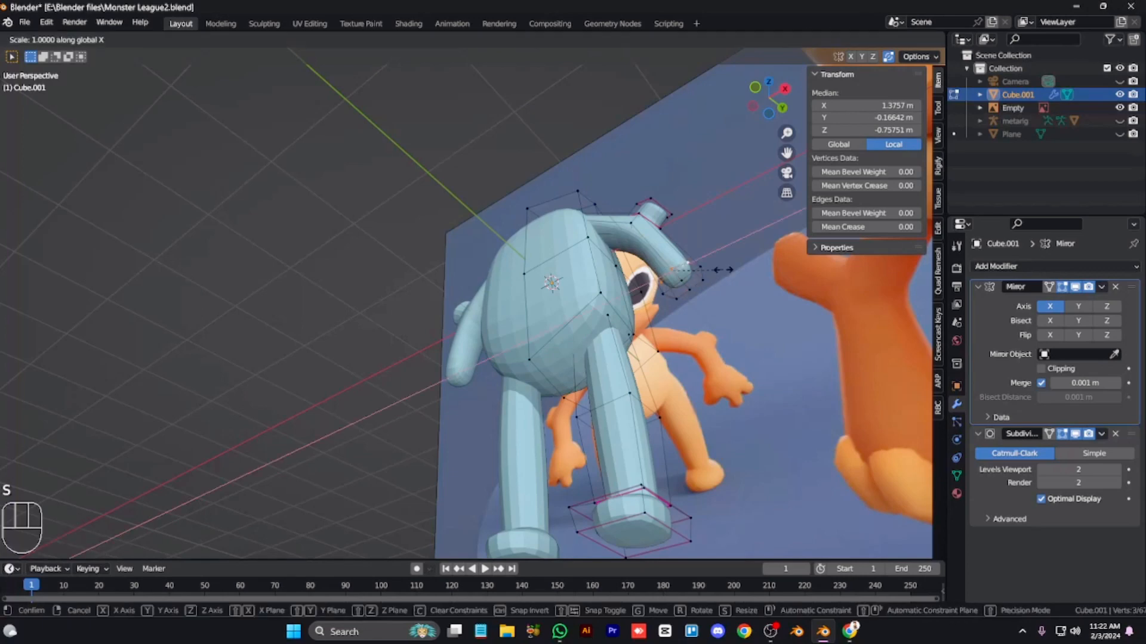
{"action": "left_click", "coordinate": [722, 270]}
Step: Flatten the outer vertex row of the arm's end cap in the front view by scaling it to 0
{"action": "key", "text": "ctrl+KP_6"}
{"action": "key", "text": "ctrl+KP_6"}
{"action": "key", "text": "ctrl+KP_6"}
{"action": "key", "text": "ctrl+KP_6"}
{"action": "key", "text": "ctrl+KP_6"}
{"action": "key", "text": "ctrl+KP_6"}
{"action": "key", "text": "ctrl+KP_6"}
{"action": "key", "text": "ctrl+KP_6"}
{"action": "key", "text": "ctrl+KP_6"}
{"action": "key", "text": "ctrl+KP_6"}
{"action": "key", "text": "ctrl+KP_6"}
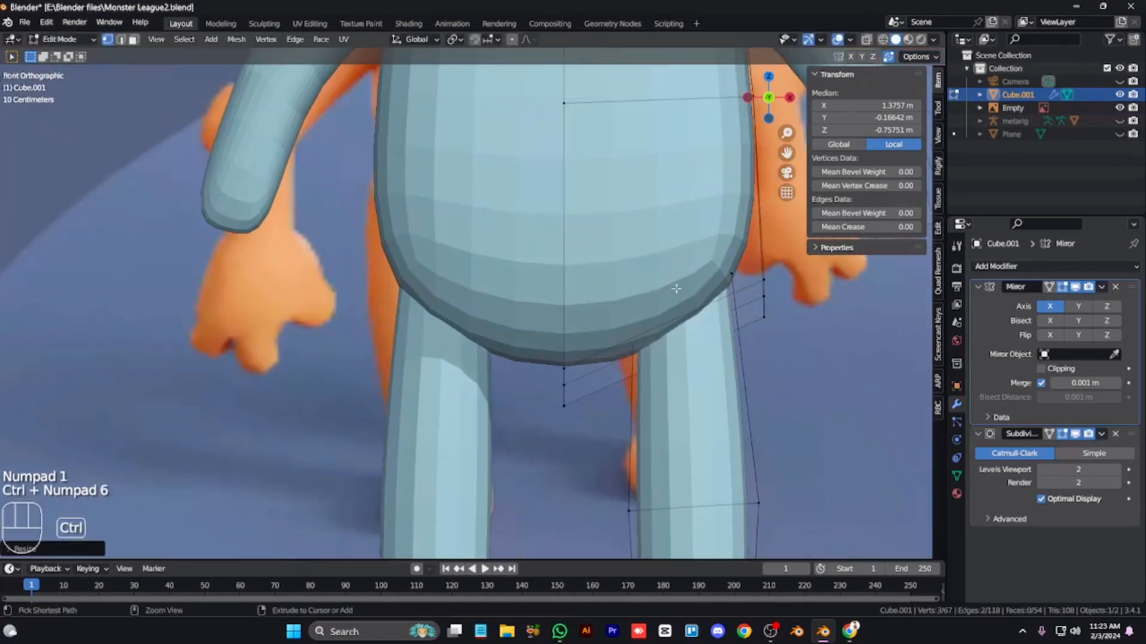
{"action": "key", "text": "ctrl+KP_4"}
{"action": "key", "text": "ctrl+KP_4"}
{"action": "key", "text": "ctrl+KP_4"}
{"action": "key", "text": "ctrl+KP_4"}
{"action": "key", "text": "KP_Add"}
{"action": "key", "text": "KP_Add"}
{"action": "key", "text": "KP_Add"}
{"action": "key", "text": "alt+z"}
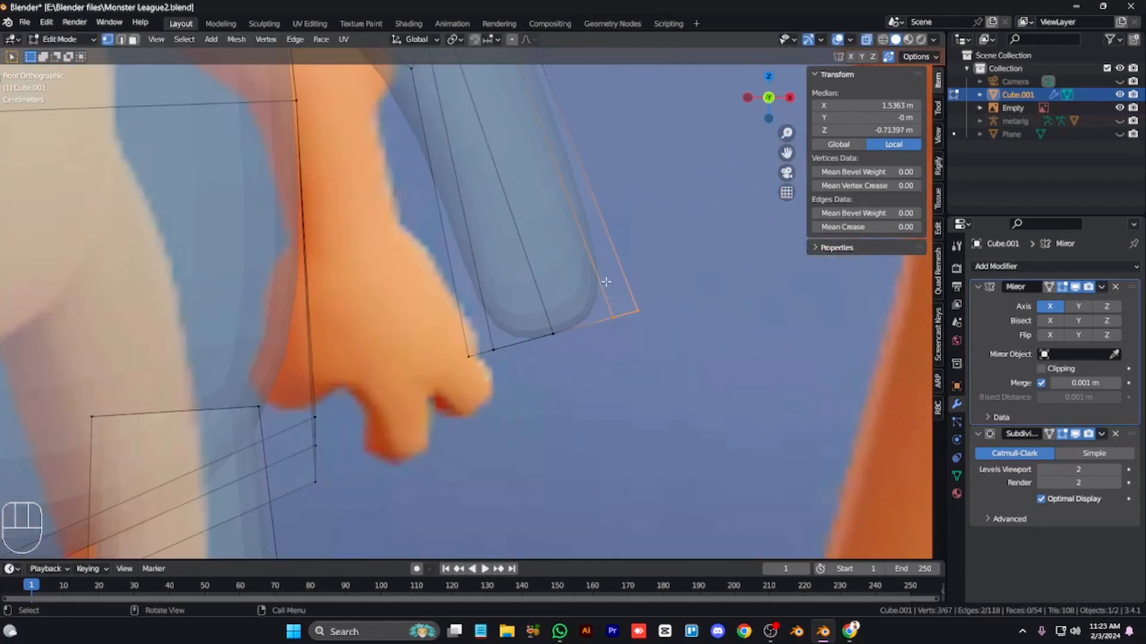
{"action": "key", "text": "s"}
{"action": "left_click", "coordinate": [606, 282]}
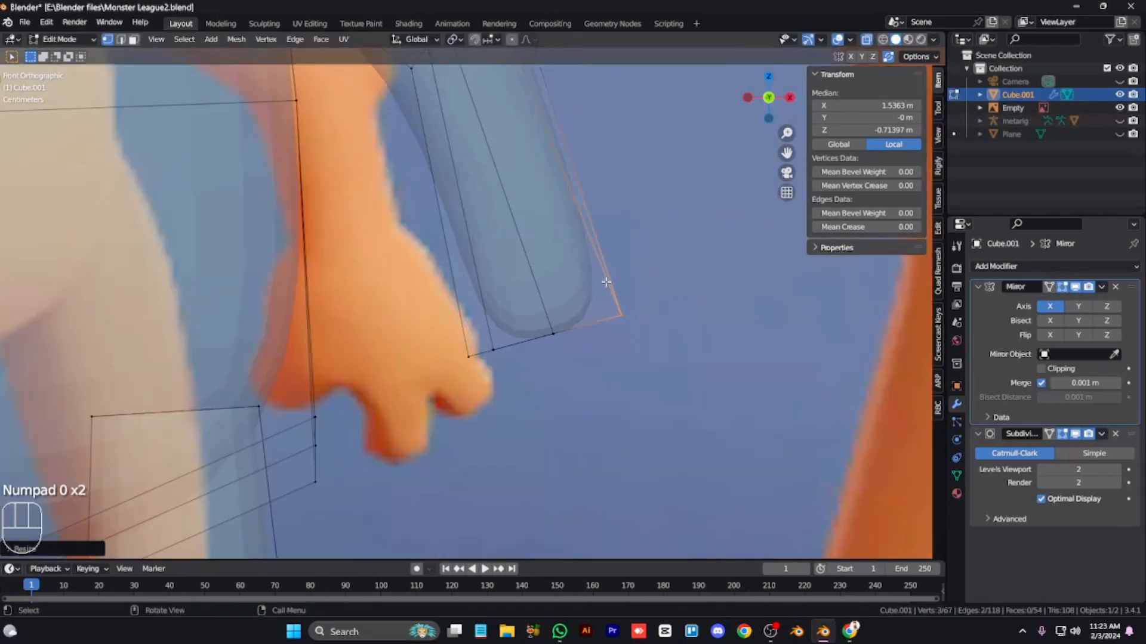
Step: Flatten the inner vertex row of the arm's end cap so it lines up in the front view
{"action": "key", "text": "KP_2"}
{"action": "key", "text": "KP_2"}
{"action": "key", "text": "KP_Subtract"}
{"action": "key", "text": "KP_Subtract"}
{"action": "key", "text": "KP_Subtract"}
{"action": "key", "text": "KP_Subtract"}
{"action": "key", "text": "KP_Subtract"}
{"action": "key", "text": "KP_Subtract"}
{"action": "key", "text": "KP_Subtract"}
{"action": "key", "text": "KP_Subtract"}
{"action": "key", "text": "KP_Subtract"}
{"action": "key", "text": "KP_Subtract"}
{"action": "key", "text": "KP_Subtract"}
{"action": "key", "text": "KP_Subtract"}
{"action": "key", "text": "KP_Subtract"}
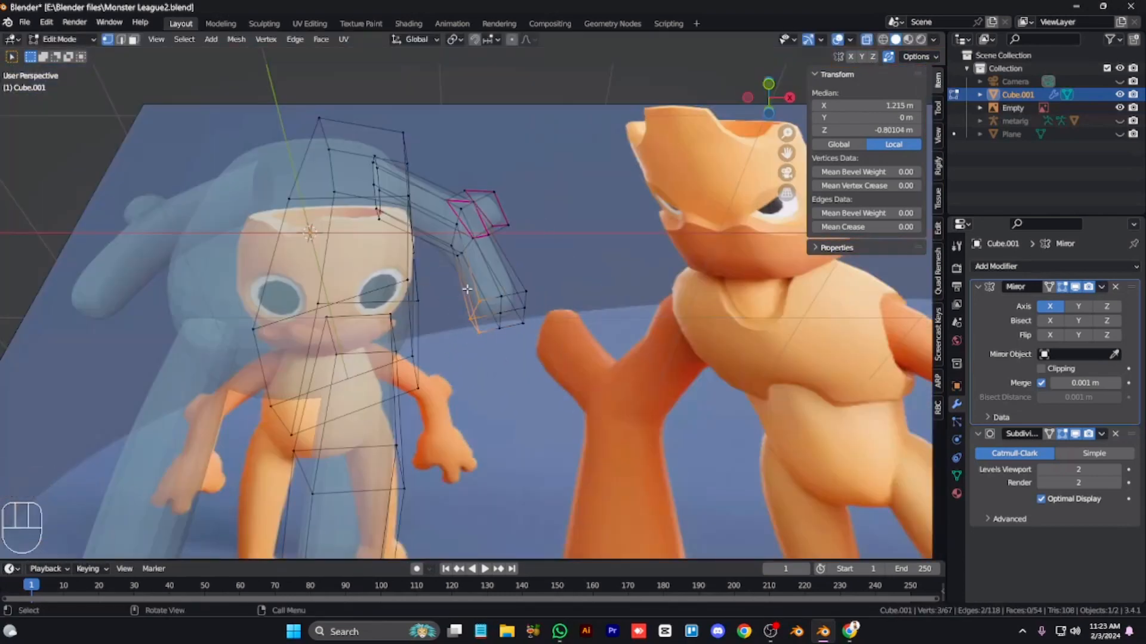
{"action": "key", "text": "KP_1"}
{"action": "key", "text": "KP_Add"}
{"action": "key", "text": "KP_Add"}
{"action": "key", "text": "KP_Add"}
{"action": "key", "text": "KP_Add"}
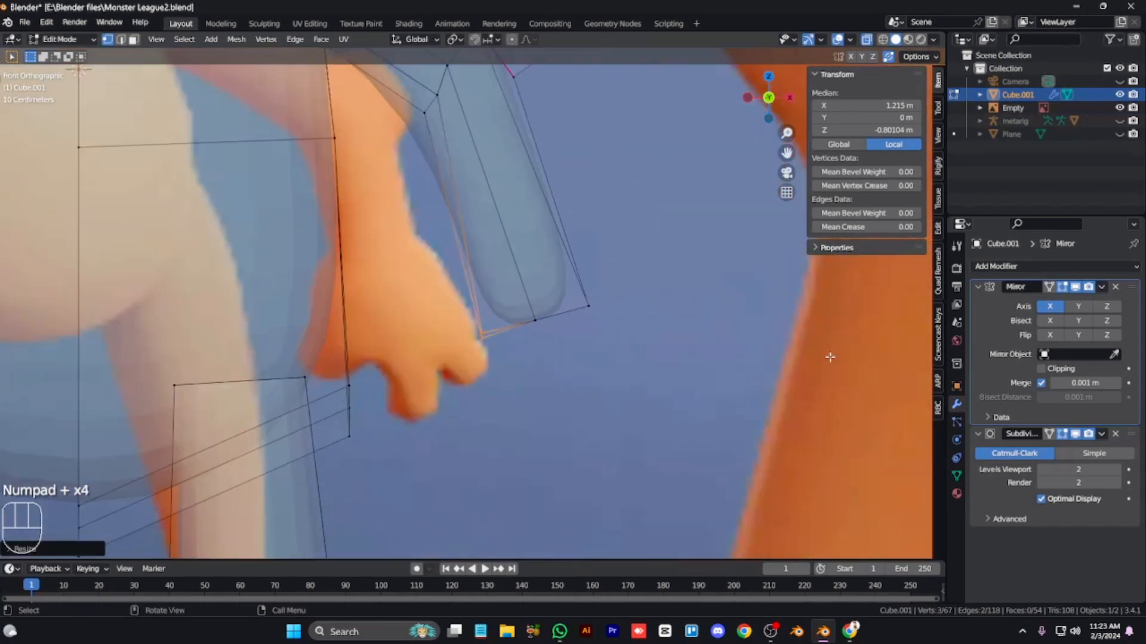
Step: Move the middle and inner vertex rows of the arm's end cap toward the body to widen the palm
{"action": "key", "text": "g"}
{"action": "left_click", "coordinate": [671, 349]}
{"action": "key", "text": "g"}
{"action": "left_click", "coordinate": [563, 386]}
Step: Split the outer half of the arm's end cap with an extra edge column to separate two finger bases
{"action": "key", "text": "3"}
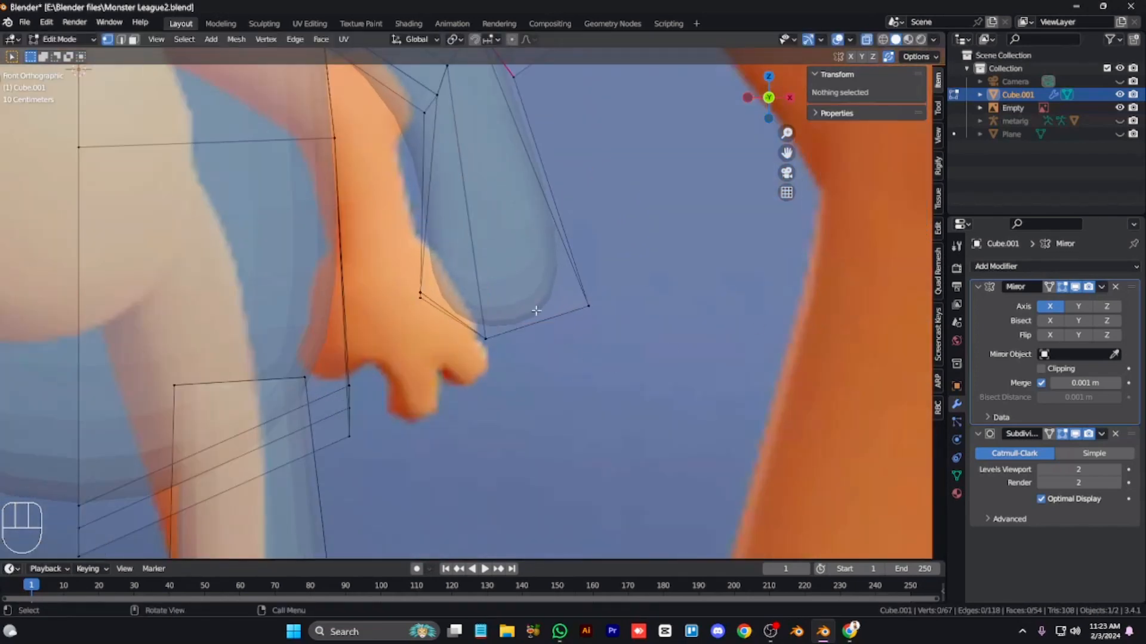
{"action": "left_click_drag", "start_coordinate": [533, 311], "coordinate": [575, 364]}
{"action": "key", "text": "KP_2"}
{"action": "key", "text": "KP_2"}
{"action": "key", "text": "KP_Subtract"}
{"action": "key", "text": "KP_Subtract"}
{"action": "key", "text": "KP_Subtract"}
{"action": "key", "text": "KP_Subtract"}
{"action": "key", "text": "KP_Subtract"}
{"action": "key", "text": "KP_Subtract"}
{"action": "key", "text": "KP_Subtract"}
{"action": "key", "text": "KP_Subtract"}
{"action": "key", "text": "KP_Subtract"}
{"action": "key", "text": "KP_Subtract"}
{"action": "key", "text": "KP_Subtract"}
{"action": "key", "text": "KP_Subtract"}
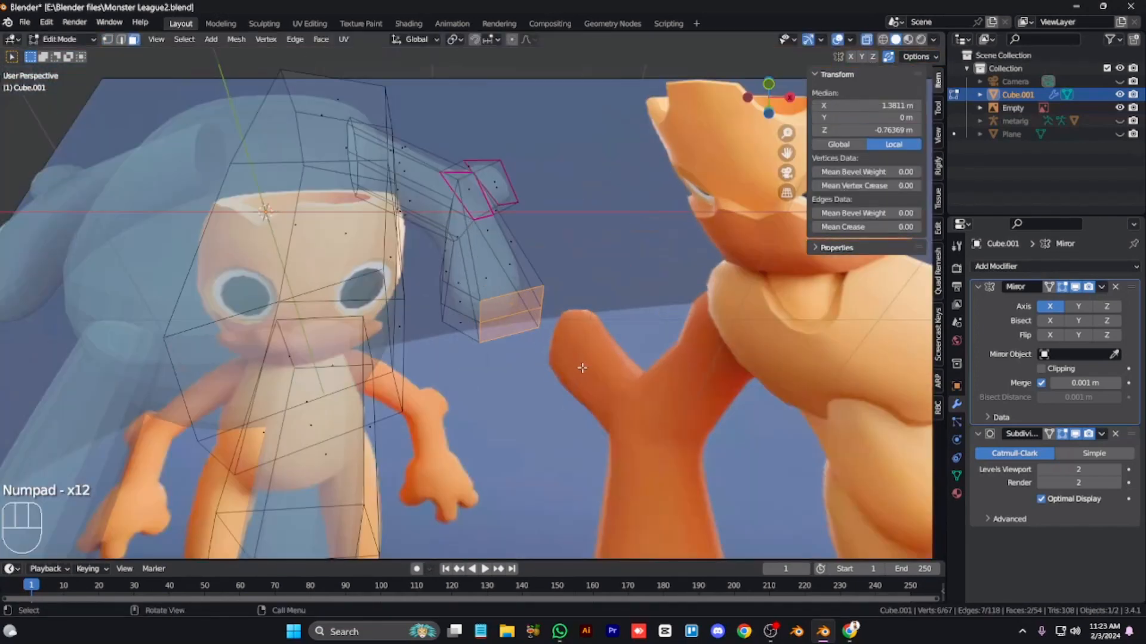
{"action": "key", "text": "2"}
{"action": "left_click", "coordinate": [500, 311]}
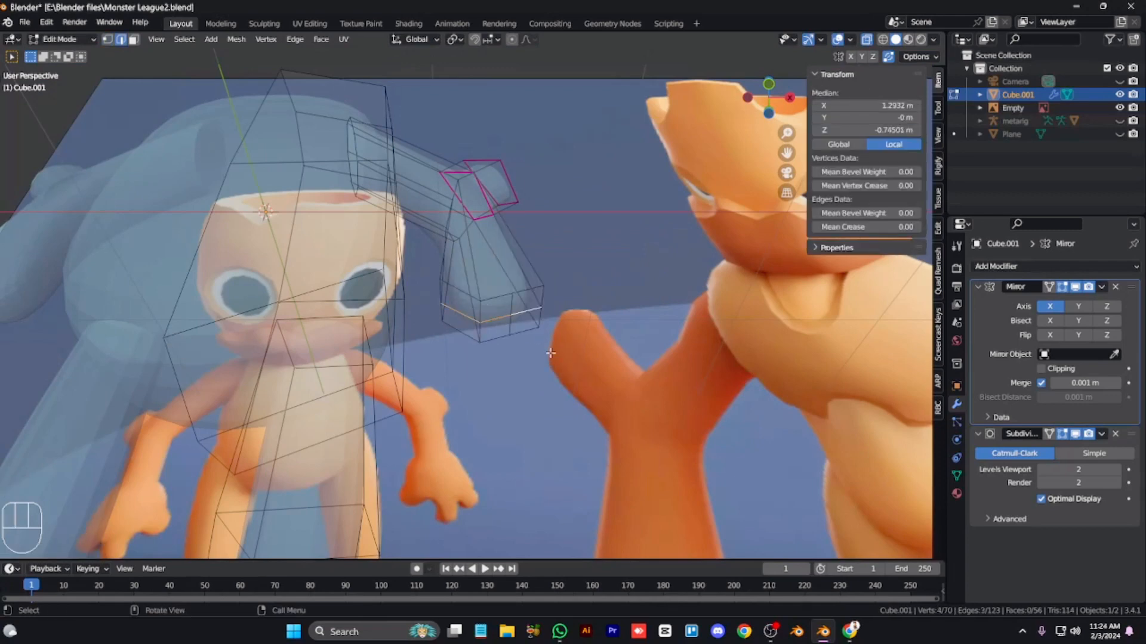
Step: Delete the horizontal middle edges of the arm's end cap and the loose middle vertices left behind
{"action": "key", "text": "x"}
{"action": "left_click", "coordinate": [538, 335]}
{"action": "left_click", "coordinate": [473, 318]}
{"action": "left_click", "coordinate": [469, 308], "text": "shift"}
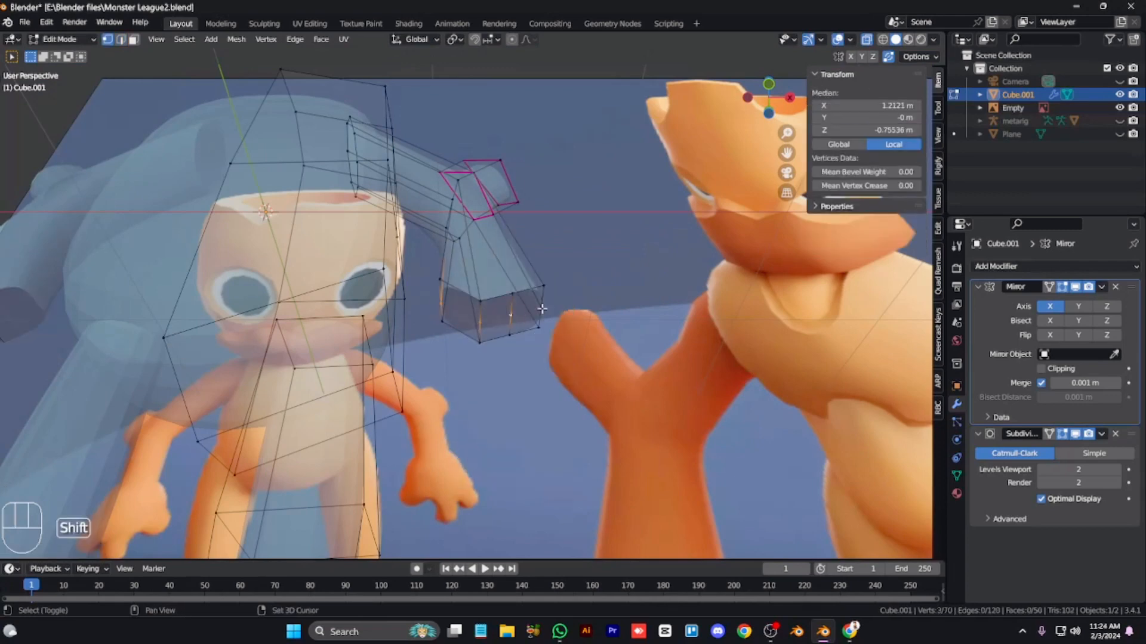
{"action": "key", "text": "x"}
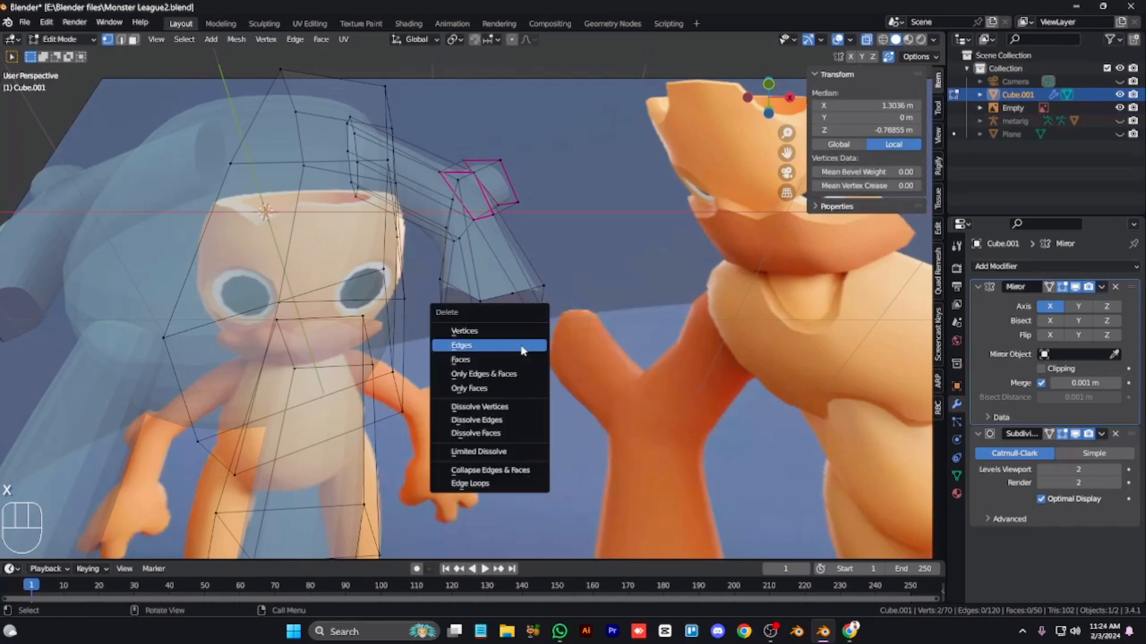
{"action": "left_click", "coordinate": [525, 345]}
{"action": "left_click", "coordinate": [512, 345], "text": "ctrl"}
Step: Fill the arm's open end with separate faces, one for each finger base
{"action": "left_click", "coordinate": [480, 340]}
{"action": "left_click", "coordinate": [481, 302], "text": "ctrl"}
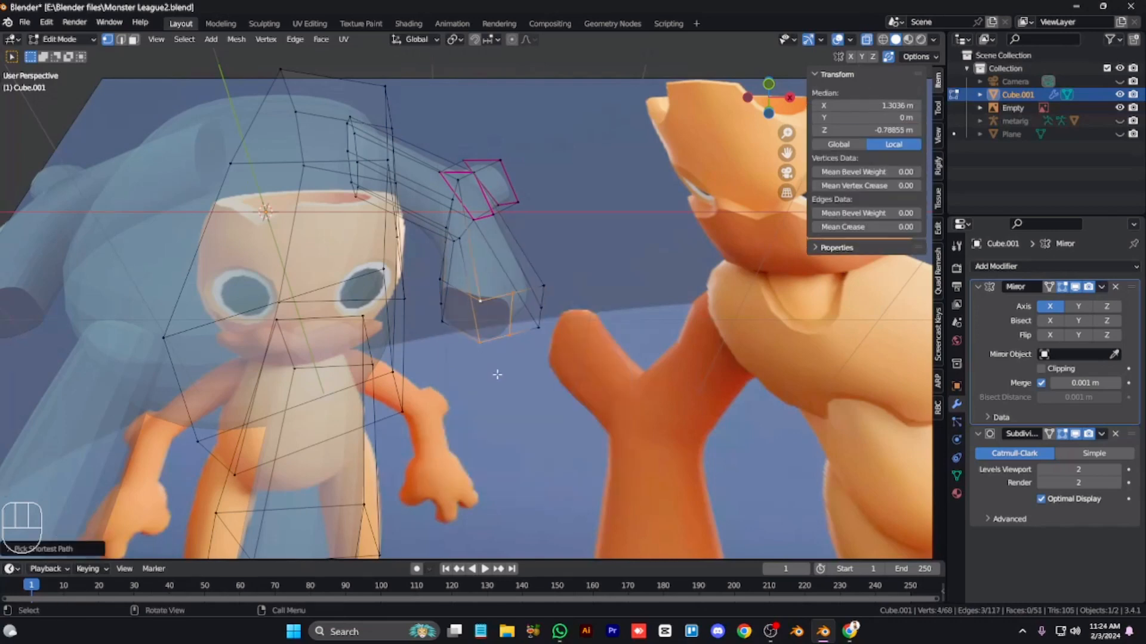
{"action": "key", "text": "f"}
{"action": "left_click", "coordinate": [480, 343]}
{"action": "left_click", "coordinate": [460, 337], "text": "alt"}
Step: Extrude the innermost end face into a short thumb, scale its tip, and move and rotate it into place
{"action": "scroll", "coordinate": [487, 383], "scroll_direction": "up", "scroll_amount": 3}
{"action": "key", "text": "KP_1"}
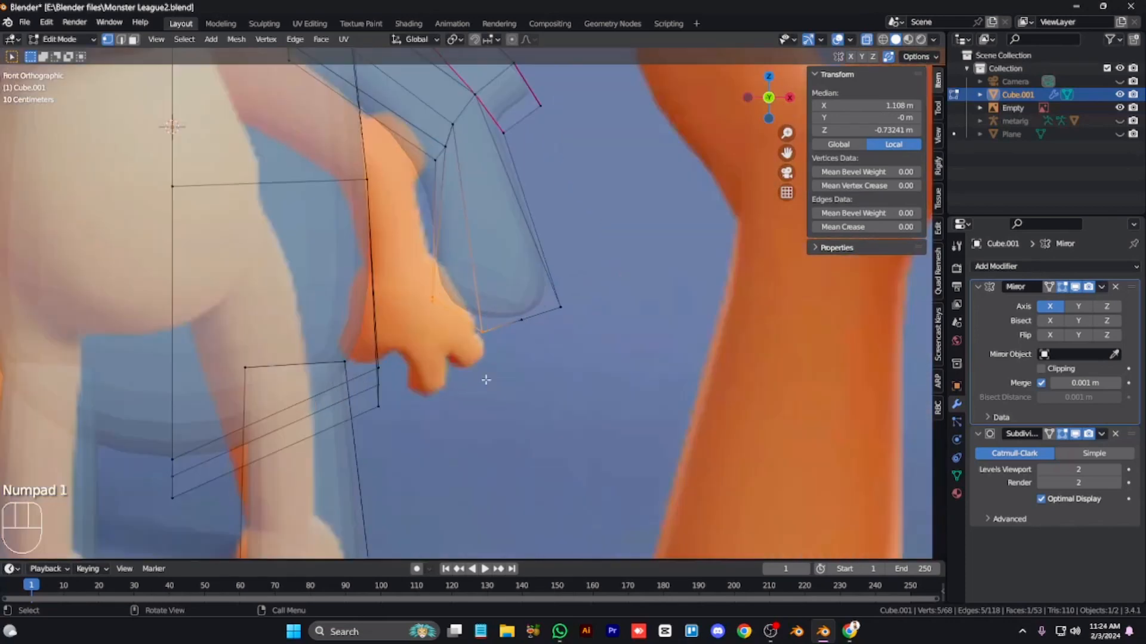
{"action": "key", "text": "e"}
{"action": "left_click", "coordinate": [543, 388]}
{"action": "key", "text": "s"}
{"action": "left_click", "coordinate": [535, 381]}
{"action": "key", "text": "g"}
{"action": "left_click", "coordinate": [546, 384]}
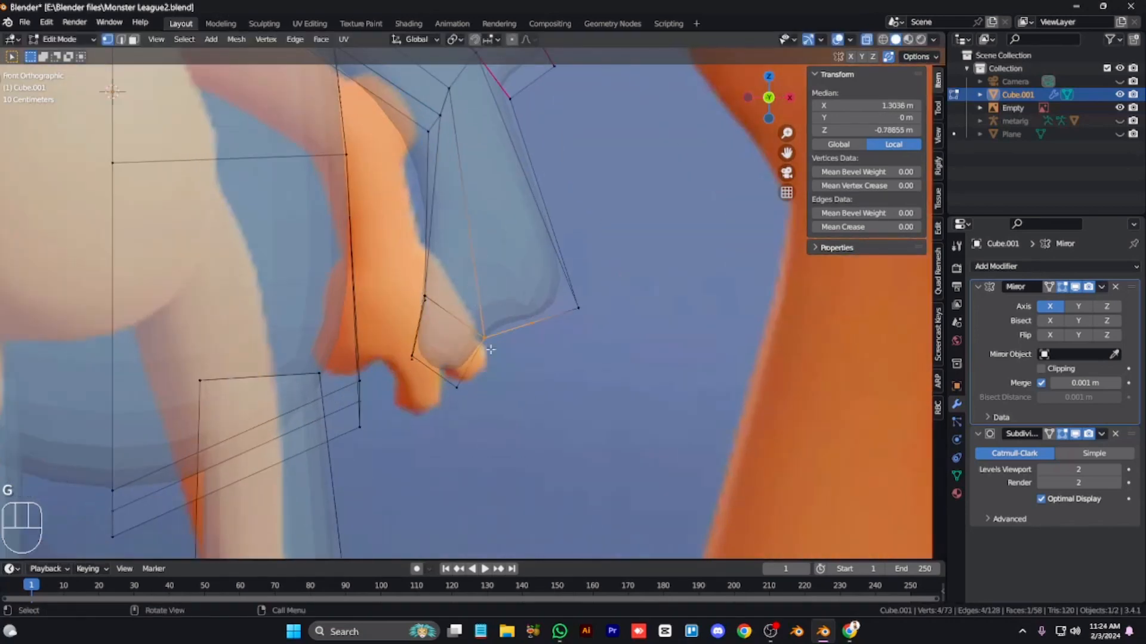
{"action": "key", "text": "g"}
{"action": "left_click", "coordinate": [480, 421]}
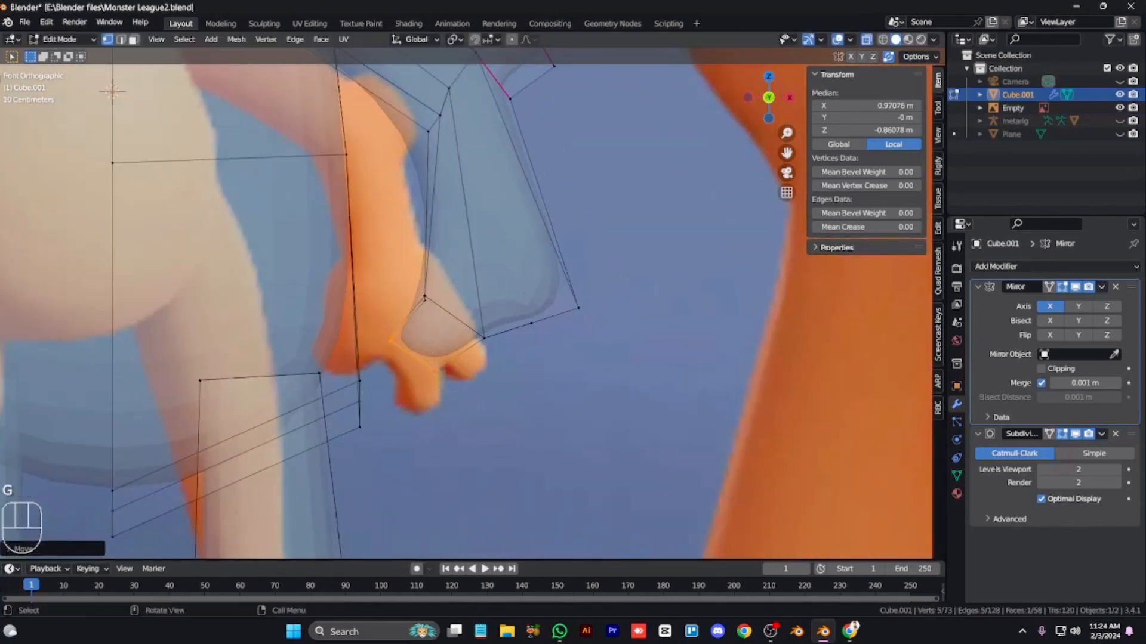
{"action": "key", "text": "r"}
{"action": "left_click", "coordinate": [533, 359]}
Step: Rotate the palm's outer corner vertices and move them slightly up and outward
{"action": "left_click_drag", "start_coordinate": [565, 286], "coordinate": [626, 334]}
{"action": "key", "text": "r"}
{"action": "left_click", "coordinate": [560, 371]}
{"action": "key", "text": "g"}
{"action": "left_click", "coordinate": [565, 348]}
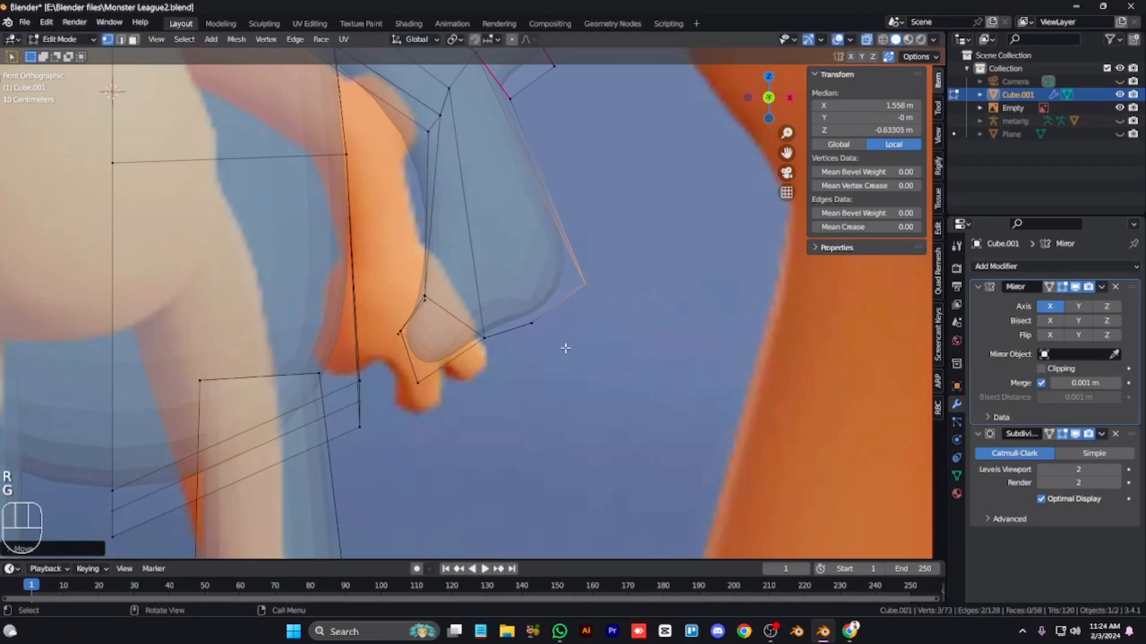
Step: Extrude the middle and outer end faces into two fingers and scale down their tips
{"action": "left_click", "coordinate": [556, 370]}
{"action": "left_click_drag", "start_coordinate": [521, 255], "coordinate": [470, 314]}
{"action": "key", "text": "e"}
{"action": "left_click", "coordinate": [663, 387]}
{"action": "key", "text": "s"}
{"action": "left_click", "coordinate": [657, 392]}
Step: Adjust the vertices between the finger bases, then shift the lower tip corners of the thumb and middle finger
{"action": "key", "text": "g"}
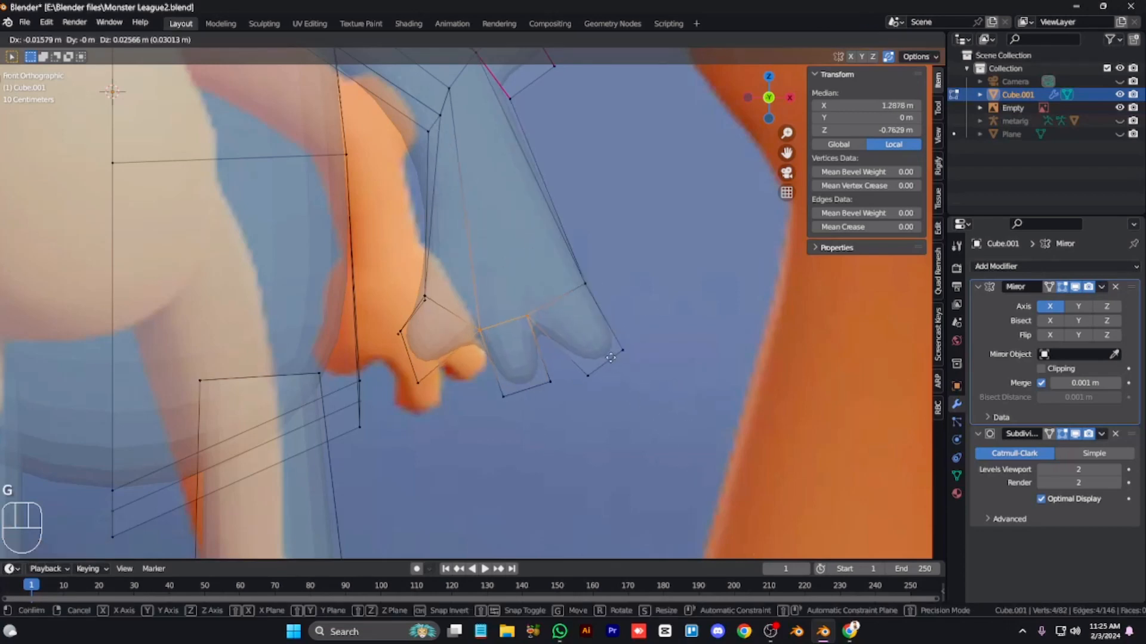
{"action": "left_click", "coordinate": [463, 296]}
{"action": "left_click_drag", "start_coordinate": [435, 398], "coordinate": [404, 370]}
{"action": "key", "text": "g"}
{"action": "left_click", "coordinate": [435, 366]}
{"action": "left_click_drag", "start_coordinate": [519, 414], "coordinate": [490, 391]}
{"action": "key", "text": "g"}
{"action": "left_click", "coordinate": [478, 393]}
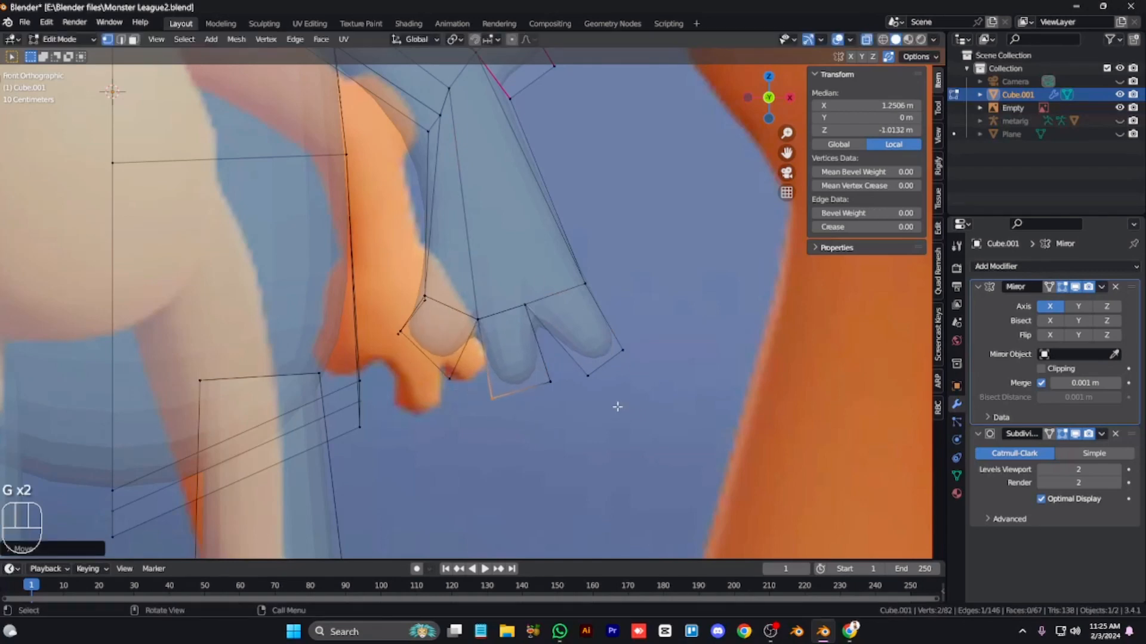
Step: Reposition the outer finger's tip vertices to make the finger shorter and align it with the hand
{"action": "left_click_drag", "start_coordinate": [617, 406], "coordinate": [572, 361]}
{"action": "key", "text": "g"}
{"action": "left_click", "coordinate": [561, 368]}
{"action": "left_click_drag", "start_coordinate": [657, 380], "coordinate": [613, 358]}
{"action": "left_click_drag", "start_coordinate": [600, 409], "coordinate": [600, 410], "text": "shift"}
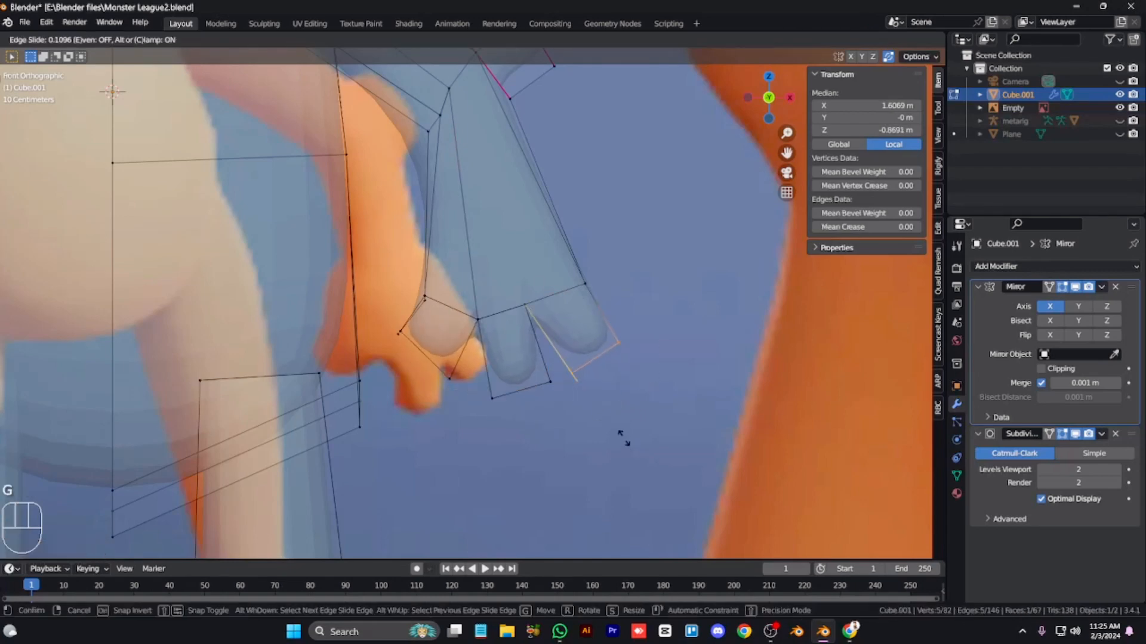
{"action": "key", "text": "g"}
{"action": "left_click", "coordinate": [661, 350]}
Step: Inspect the finished hands, arms and torso in solid display from the front
{"action": "key", "text": "alt+z"}
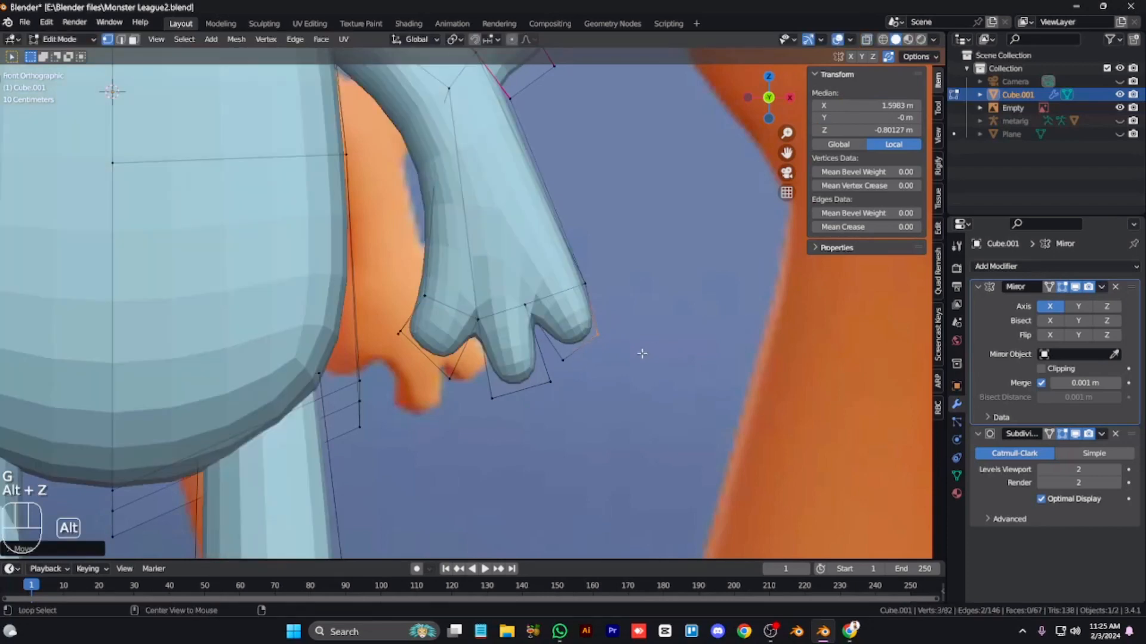
{"action": "scroll", "coordinate": [659, 352], "scroll_direction": "down", "scroll_amount": 4}
{"action": "scroll", "coordinate": [659, 353], "scroll_direction": "up", "scroll_amount": 3}
{"action": "key", "text": "ctrl+KP_8"}
{"action": "key", "text": "ctrl+KP_8"}
{"action": "key", "text": "ctrl+KP_8"}
{"action": "key", "text": "ctrl+KP_8"}
{"action": "key", "text": "ctrl+KP_8"}
{"action": "key", "text": "ctrl+KP_8"}
{"action": "key", "text": "ctrl+KP_8"}
{"action": "key", "text": "ctrl+KP_4"}
{"action": "key", "text": "ctrl+KP_4"}
{"action": "key", "text": "ctrl+KP_4"}
{"action": "key", "text": "ctrl+KP_4"}
{"action": "key", "text": "ctrl+KP_4"}
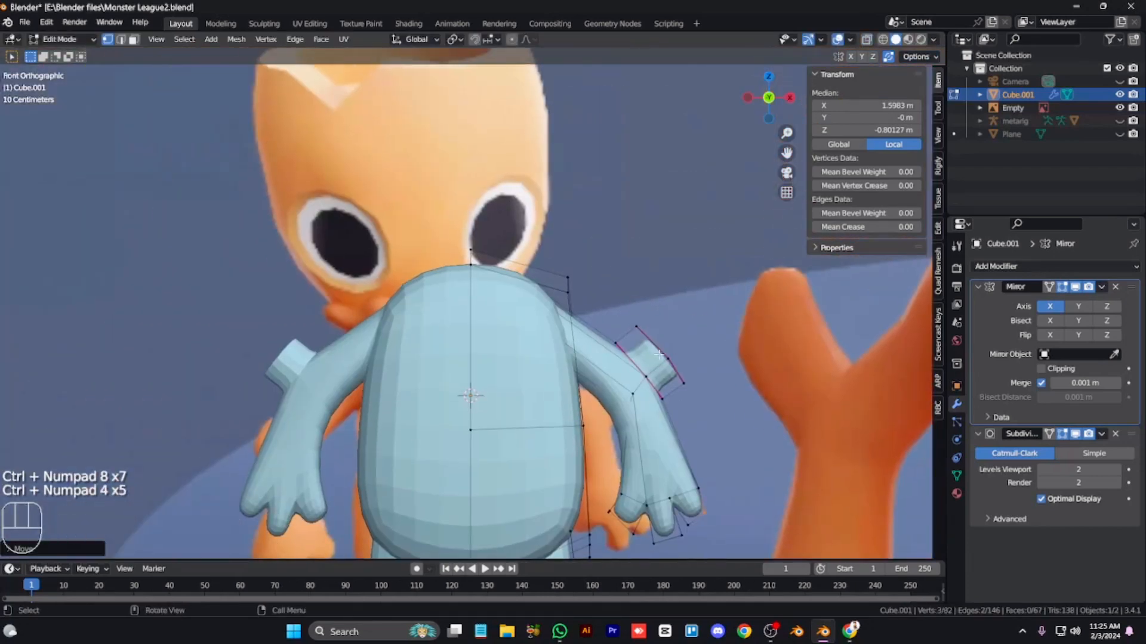
{"action": "key", "text": "shift+a"}
{"action": "left_click", "coordinate": [620, 284]}
{"action": "key", "text": "g"}
{"action": "key", "text": "z"}
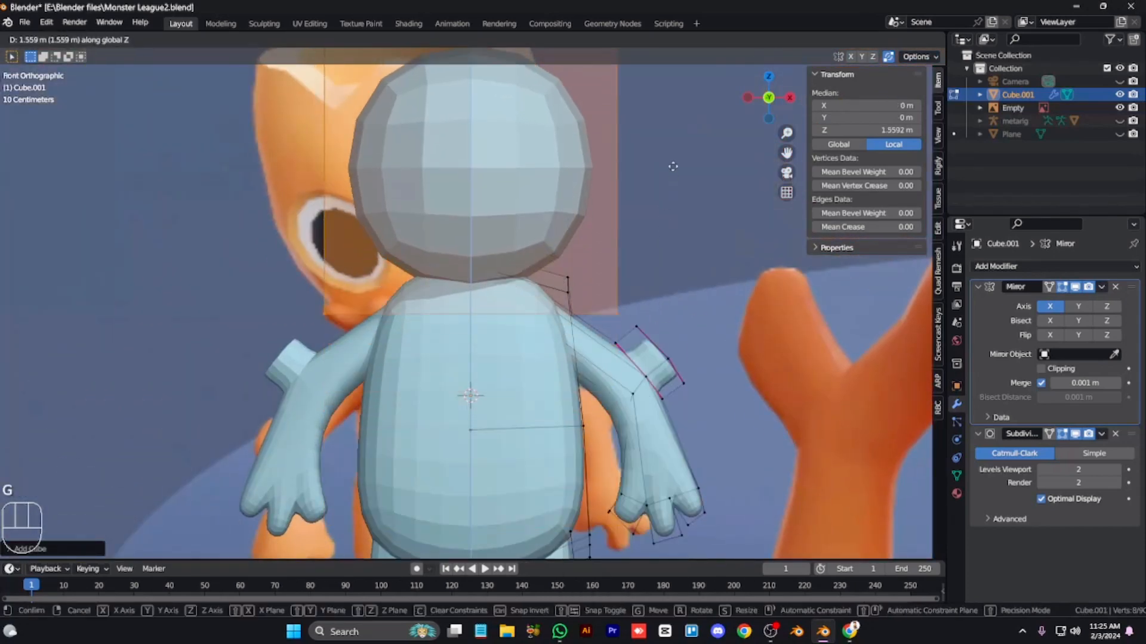
{"action": "left_click", "coordinate": [673, 167]}
{"action": "key", "text": "ctrl+KP_8"}
{"action": "key", "text": "ctrl+KP_8"}
{"action": "key", "text": "ctrl+KP_8"}
{"action": "key", "text": "ctrl+KP_8"}
{"action": "key", "text": "x"}
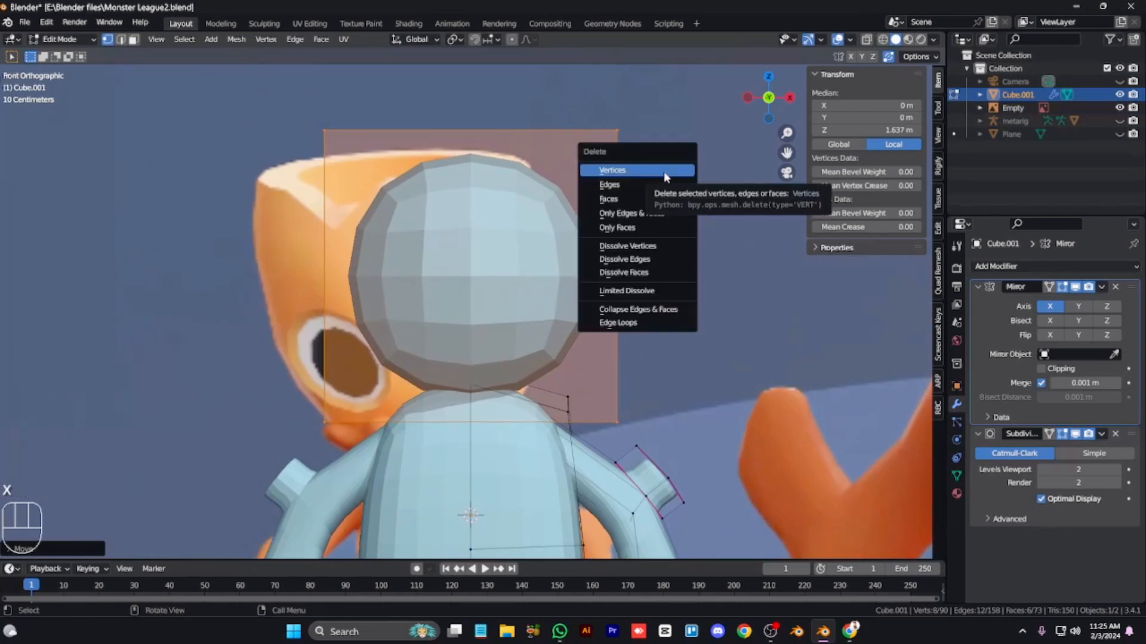
{"action": "left_click", "coordinate": [664, 171]}
Step: Add a six-sided cylinder for the head and raise it about 2.03 m along Z
{"action": "key", "text": "shift+a"}
{"action": "left_click", "coordinate": [640, 230]}
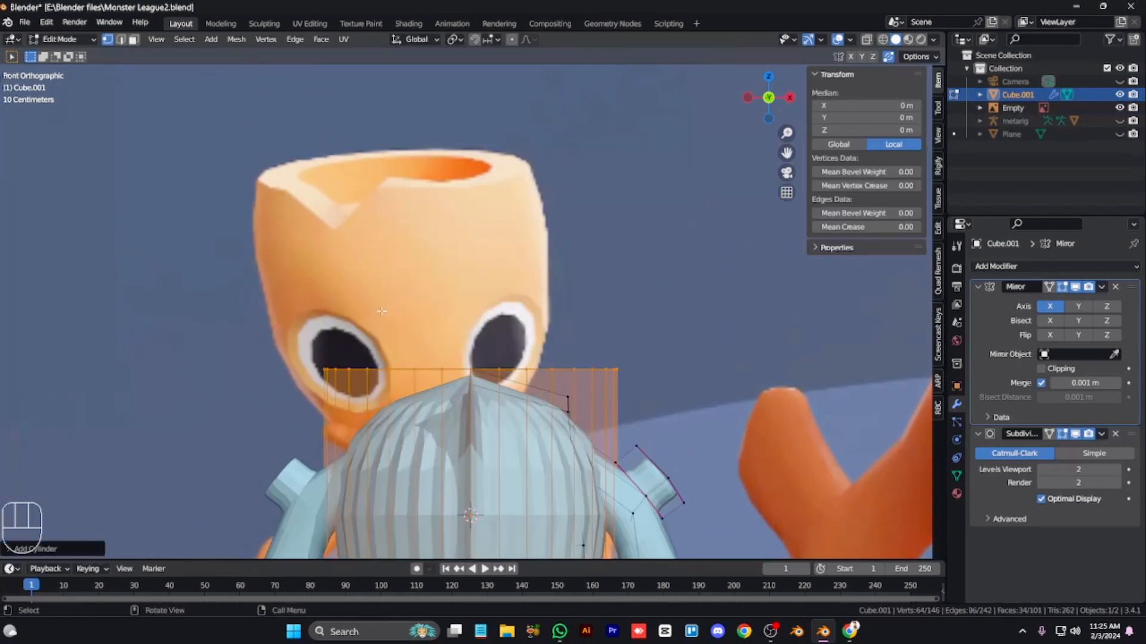
{"action": "left_click", "coordinate": [55, 550]}
{"action": "left_click_drag", "start_coordinate": [157, 394], "coordinate": [81, 394]}
{"action": "key", "text": "g"}
{"action": "key", "text": "z"}
{"action": "left_click", "coordinate": [517, 186]}
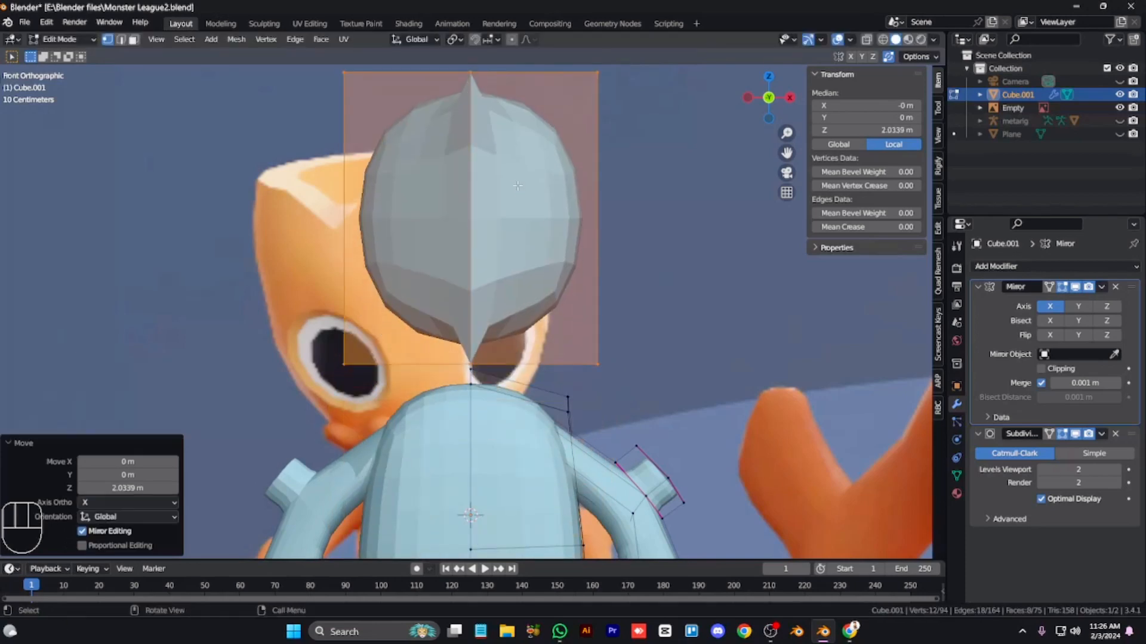
{"action": "key", "text": "alt+z"}
{"action": "left_click_drag", "start_coordinate": [231, 302], "coordinate": [627, 376]}
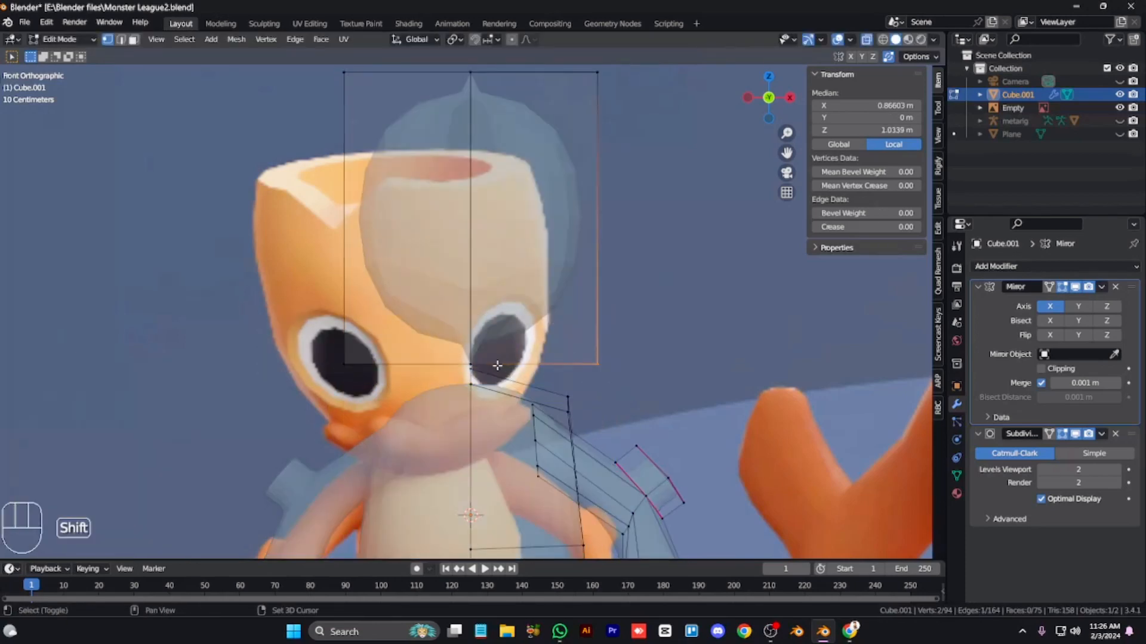
{"action": "left_click_drag", "start_coordinate": [497, 365], "coordinate": [412, 340], "text": "shift"}
{"action": "key", "text": "x"}
{"action": "key", "text": "alt+KP_2"}
{"action": "key", "text": "KP_2"}
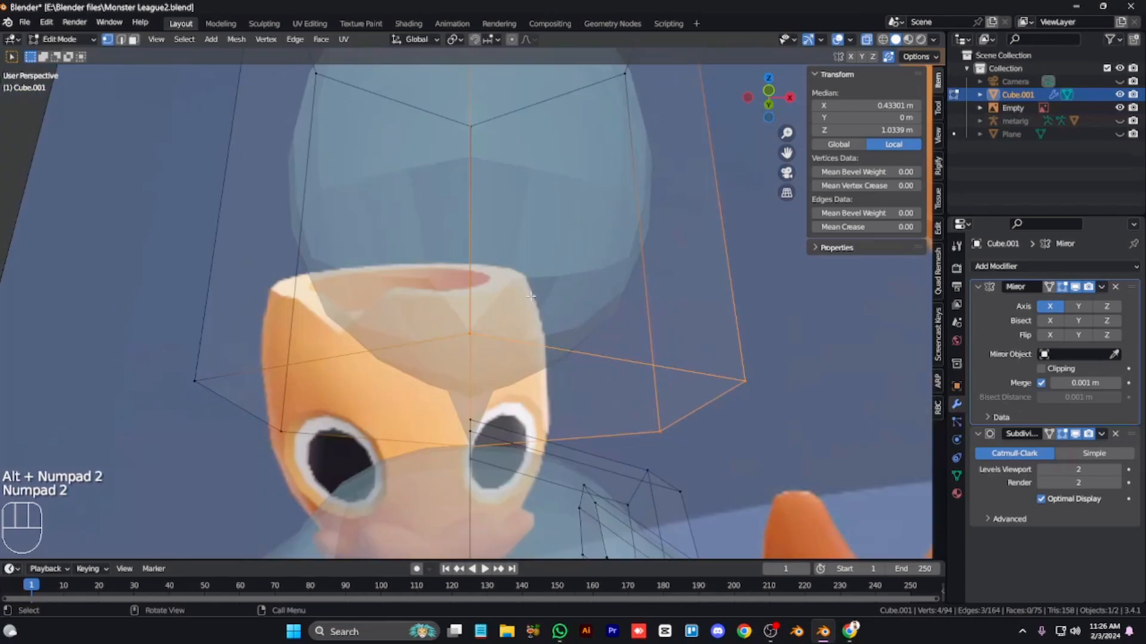
{"action": "key", "text": "alt+z"}
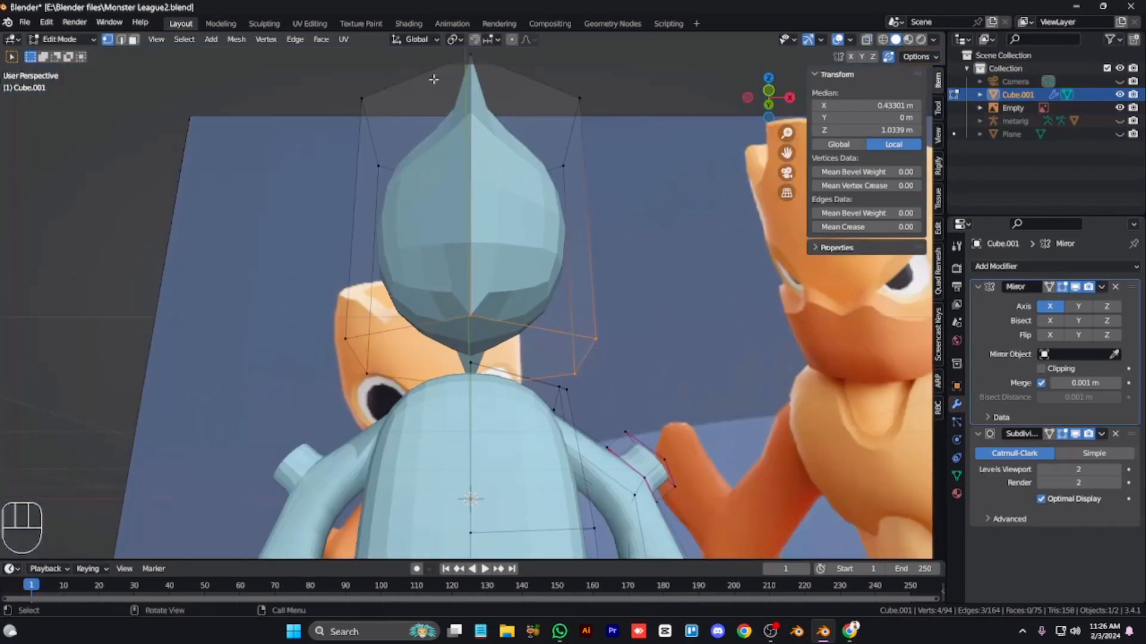
{"action": "key", "text": "ctrl+KP_8"}
{"action": "key", "text": "ctrl+KP_8"}
{"action": "key", "text": "ctrl+KP_8"}
{"action": "key", "text": "ctrl+KP_8"}
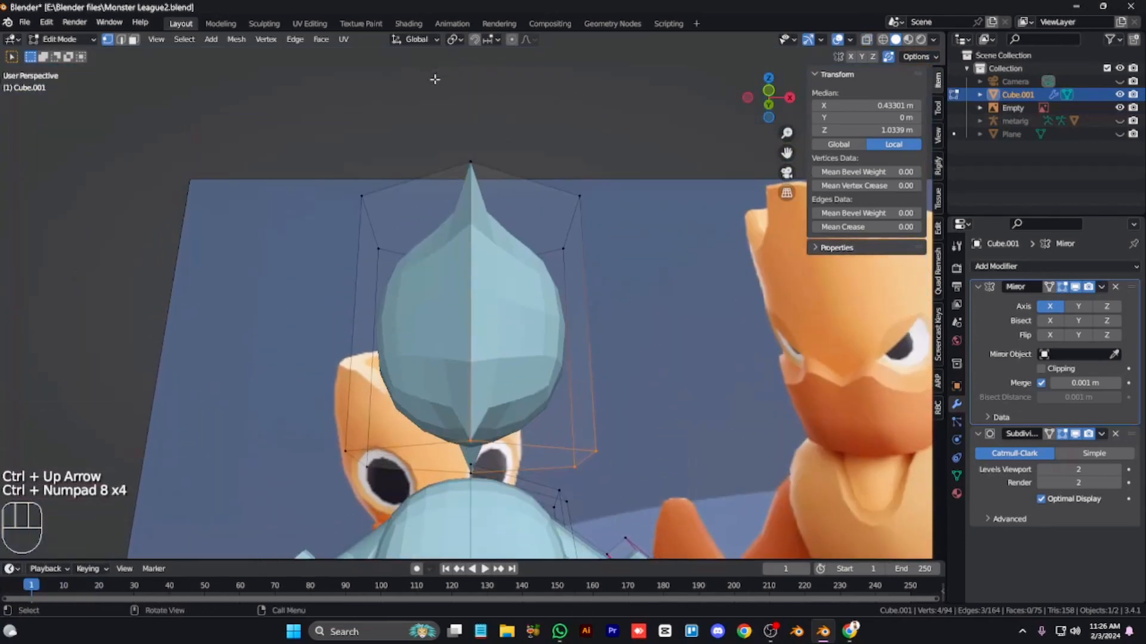
{"action": "key", "text": "KP_Subtract"}
Step: Delete the head cylinder's top and bottom caps and its half on the already mirrored side
{"action": "key", "text": "alt+z"}
{"action": "key", "text": "3"}
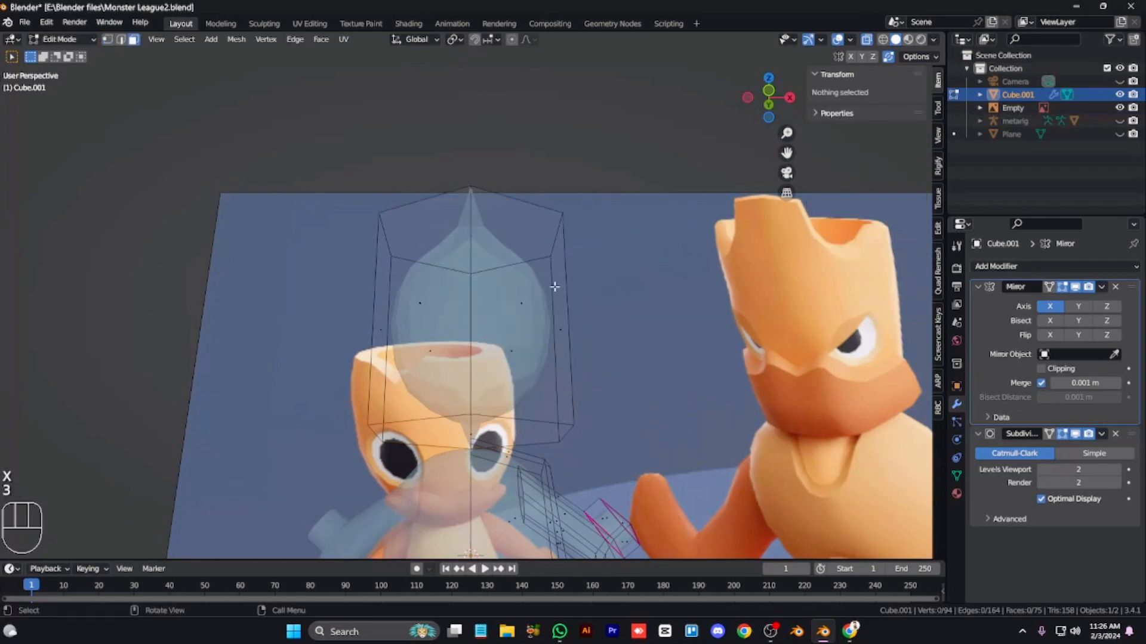
{"action": "key", "text": "x"}
{"action": "left_click", "coordinate": [485, 377]}
{"action": "left_click", "coordinate": [485, 377]}
{"action": "key", "text": "x"}
{"action": "left_click", "coordinate": [442, 425]}
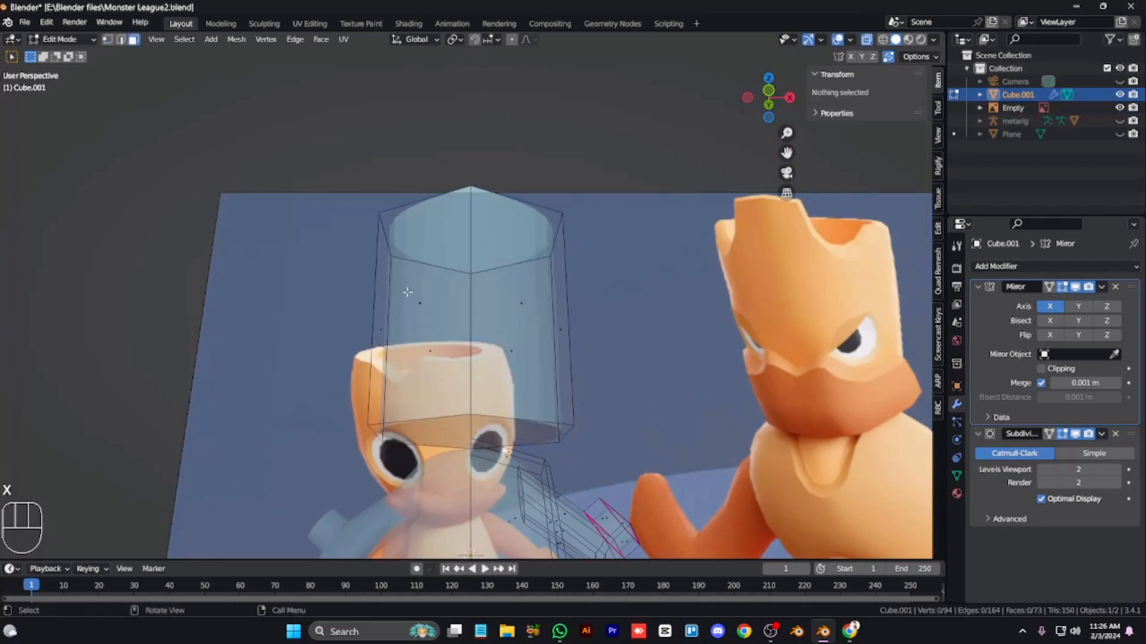
{"action": "left_click_drag", "start_coordinate": [385, 388], "coordinate": [385, 388]}
{"action": "key", "text": "x"}
{"action": "left_click", "coordinate": [333, 393]}
Step: Return to the front view and reopen the character mesh for editing with X-ray display on
{"action": "key", "text": "Tab"}
{"action": "key", "text": "Tab"}
{"action": "left_click", "coordinate": [488, 332]}
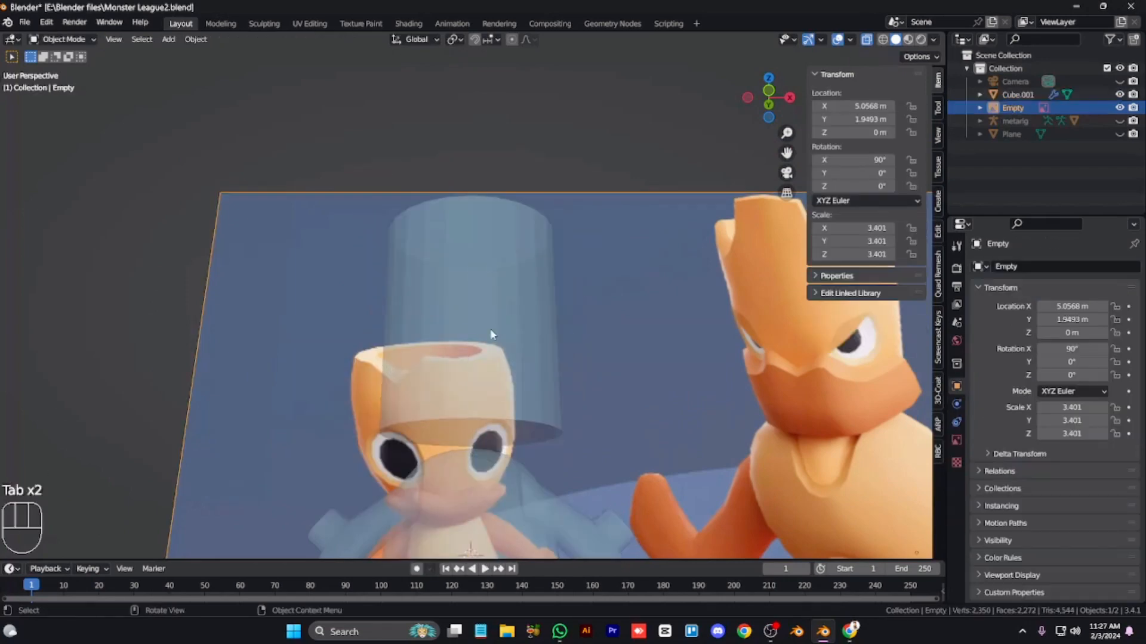
{"action": "key", "text": "KP_1"}
{"action": "key", "text": "ctrl+KP_2"}
{"action": "key", "text": "ctrl+KP_2"}
{"action": "key", "text": "ctrl+KP_2"}
{"action": "key", "text": "ctrl+KP_2"}
{"action": "key", "text": "ctrl+KP_2"}
{"action": "key", "text": "alt+z"}
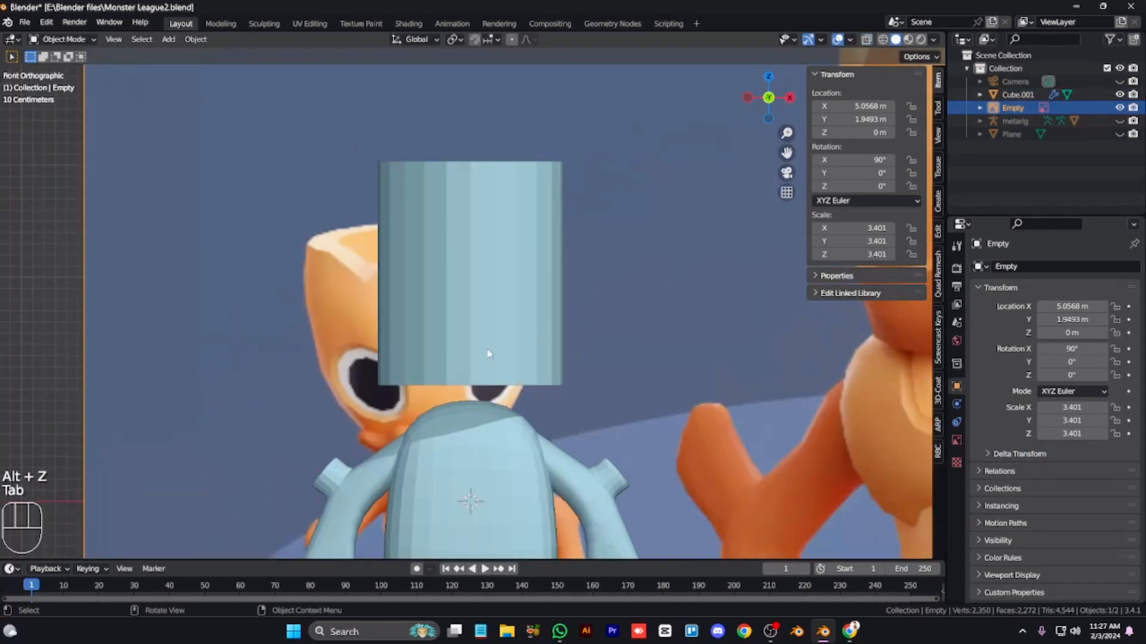
{"action": "left_click", "coordinate": [487, 353]}
{"action": "key", "text": "Tab"}
{"action": "key", "text": "alt+z"}
Step: Select the entire linked head half-cylinder and lower it along Z toward the torso
{"action": "key", "text": "l"}
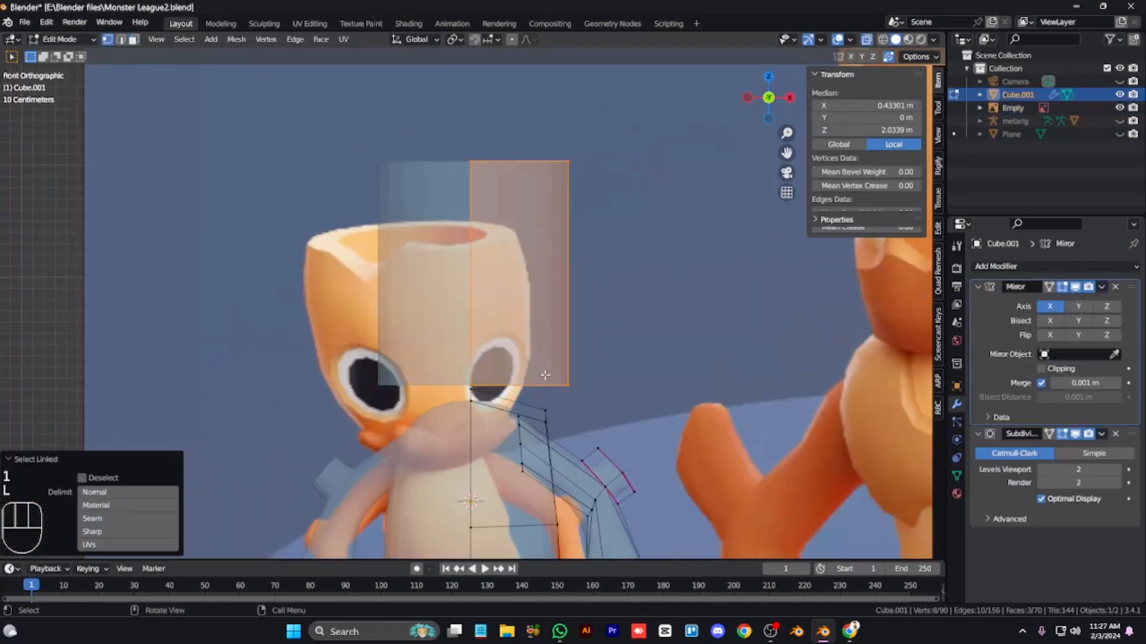
{"action": "key", "text": "g"}
{"action": "key", "text": "z"}
{"action": "left_click", "coordinate": [583, 403]}
Step: Enable clipping on the Mirror modifier and move the head's bottom vertices inward to narrow its lower end
{"action": "left_click_drag", "start_coordinate": [591, 274], "coordinate": [403, 126], "text": "ctrl"}
{"action": "key", "text": "s"}
{"action": "right_click", "coordinate": [627, 403]}
{"action": "key", "text": "g"}
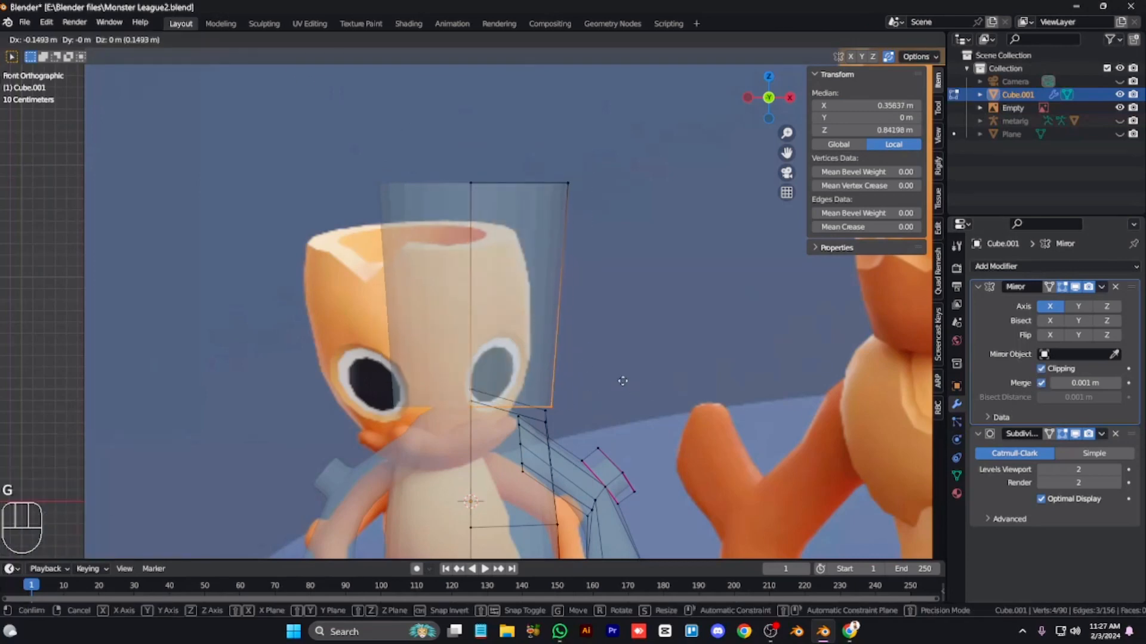
{"action": "left_click", "coordinate": [621, 381]}
Step: Lower the head's top vertices along Z to the reference rim and scale them by 1.413 to widen the top
{"action": "left_click_drag", "start_coordinate": [604, 200], "coordinate": [372, 67]}
{"action": "key", "text": "g"}
{"action": "key", "text": "z"}
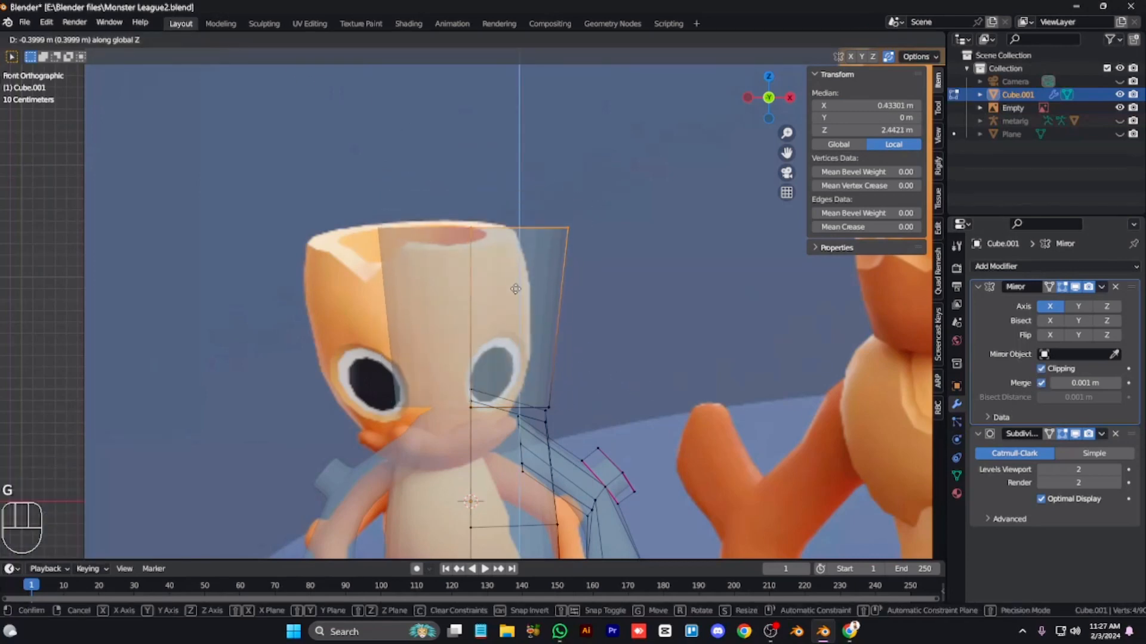
{"action": "left_click", "coordinate": [516, 290]}
{"action": "key", "text": "s"}
{"action": "left_click", "coordinate": [548, 321]}
Step: Fill the head's open top and bottom with faces and add one centred horizontal loop cut
{"action": "key", "text": "KP_8"}
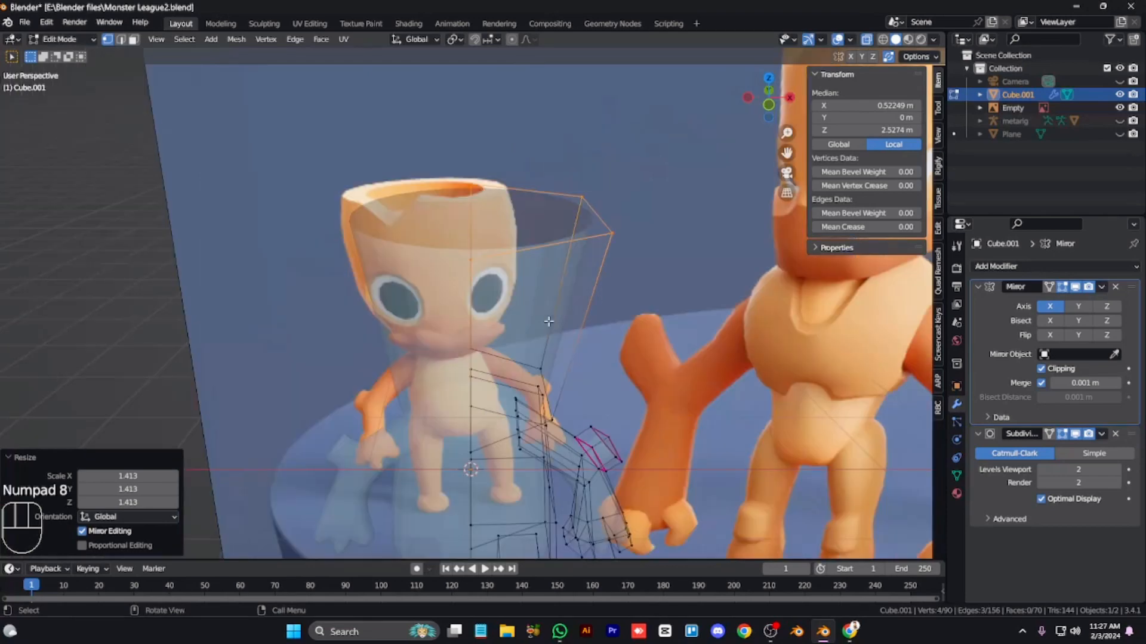
{"action": "key", "text": "f"}
{"action": "key", "text": "KP_1"}
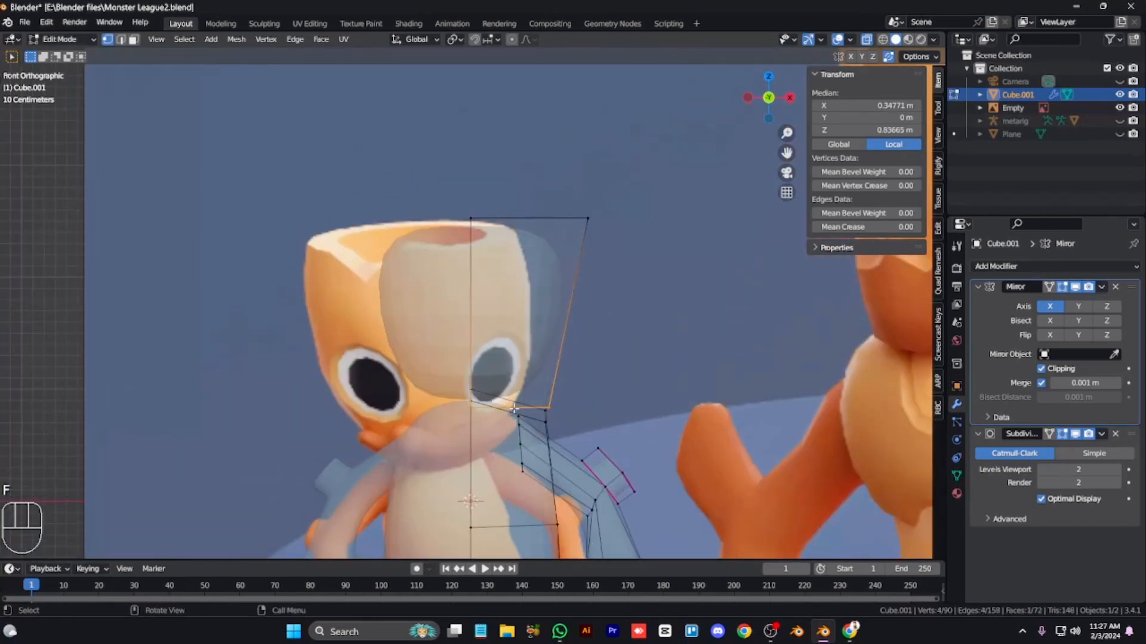
{"action": "left_click", "coordinate": [610, 276]}
{"action": "right_click", "coordinate": [610, 276]}
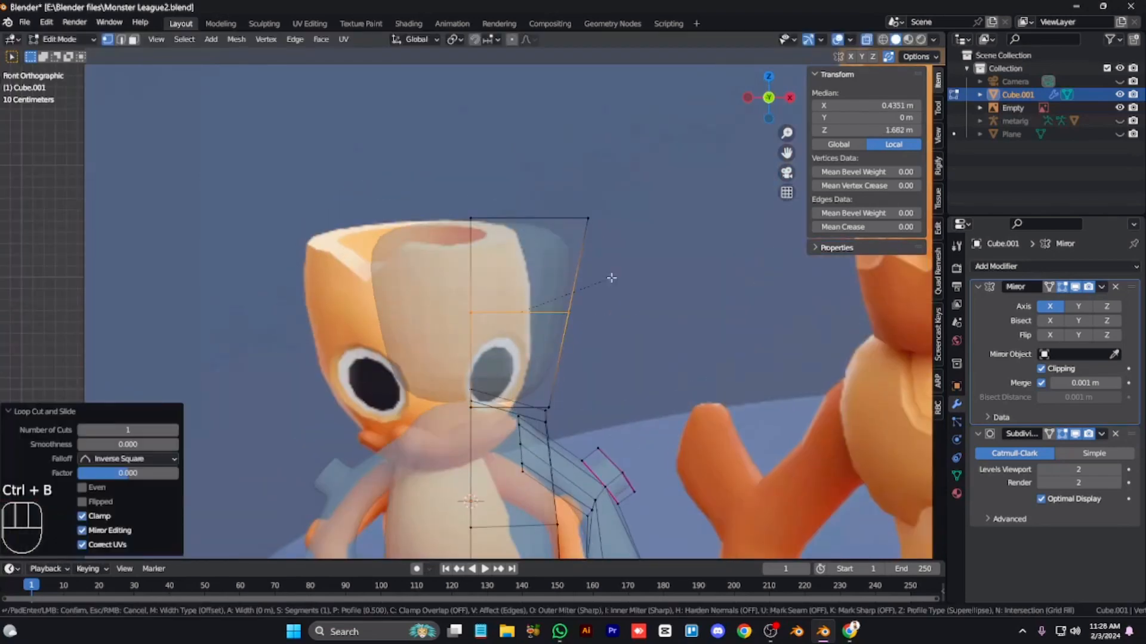
Step: Slide the head's horizontal edge loop upward, closer to the top edge
{"action": "key", "text": "g"}
{"action": "key", "text": "g"}
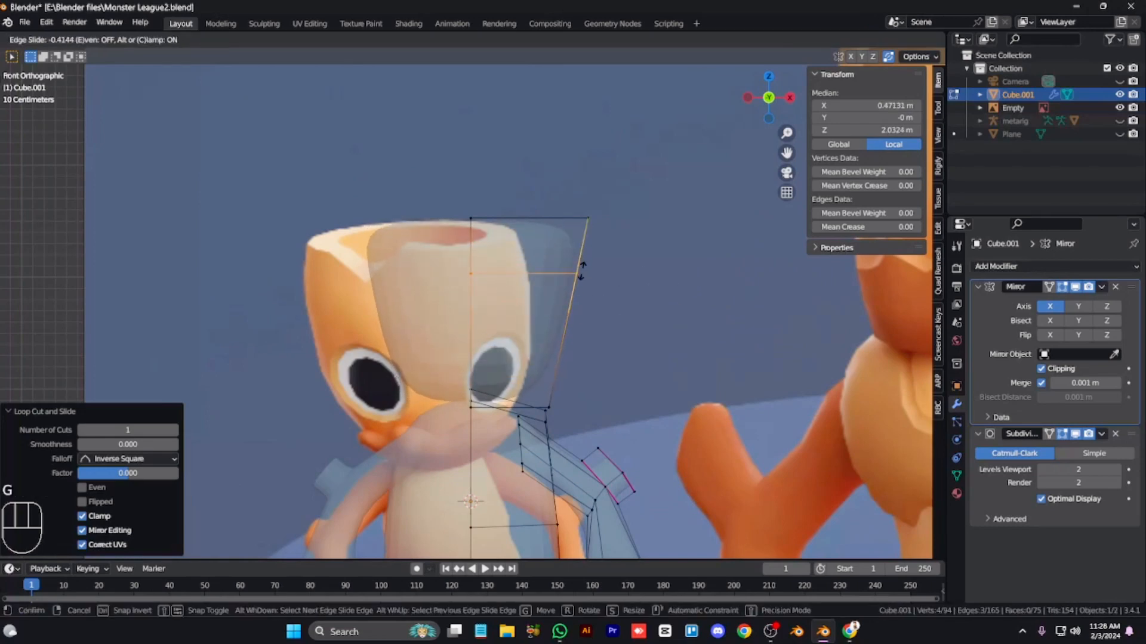
{"action": "left_click", "coordinate": [580, 243]}
Step: Move the head's top outer corner inward and raise the top vertices along Z
{"action": "left_click_drag", "start_coordinate": [615, 234], "coordinate": [540, 185]}
{"action": "key", "text": "g"}
{"action": "left_click", "coordinate": [631, 231]}
{"action": "left_click_drag", "start_coordinate": [611, 227], "coordinate": [448, 194]}
{"action": "key", "text": "g"}
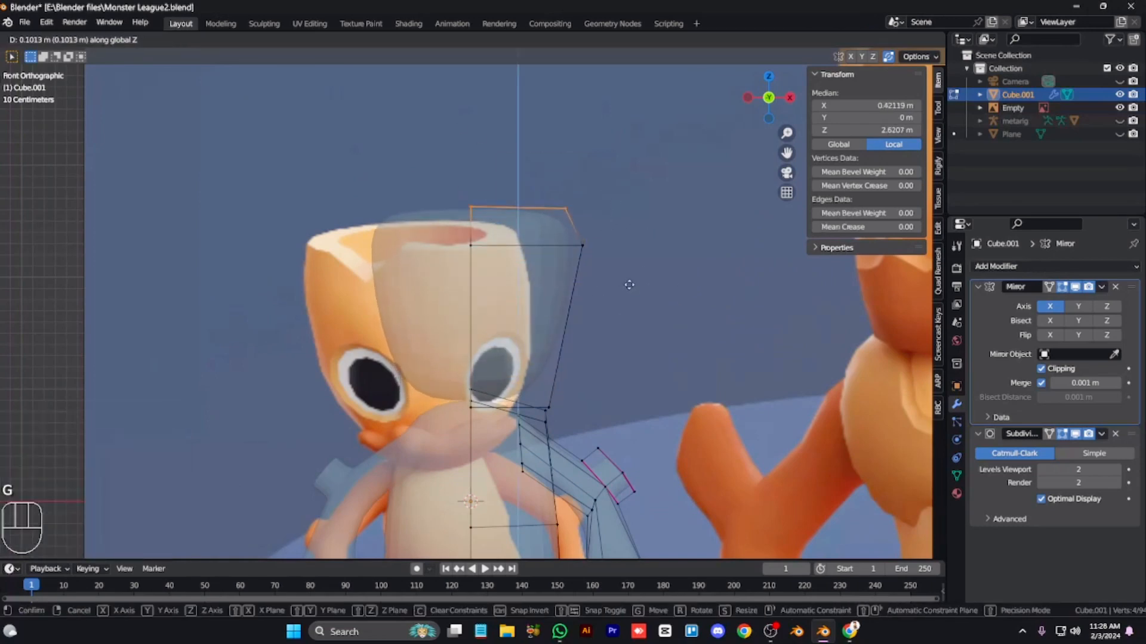
{"action": "left_click", "coordinate": [626, 264]}
Step: Isolate the linked head mesh by inverting its selection and hiding all other body parts
{"action": "key", "text": "l"}
{"action": "key", "text": "l"}
{"action": "key", "text": "l"}
{"action": "key", "text": "ctrl+i"}
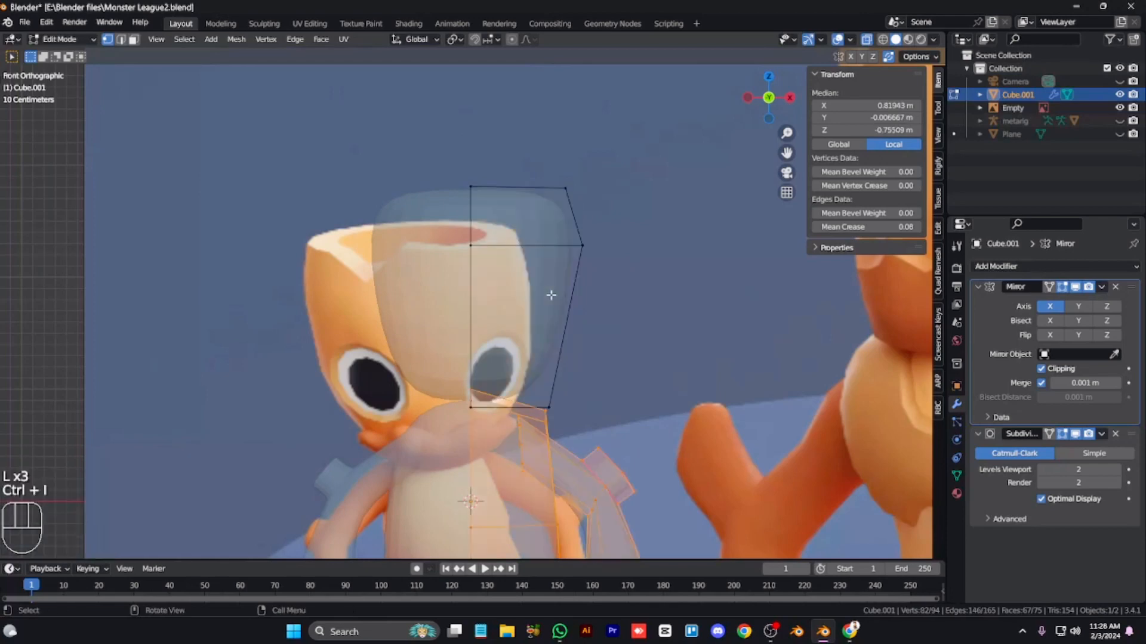
{"action": "key", "text": "h"}
Step: Select the head's bottom vertices at the centre and outer side and lower them slightly along Z
{"action": "left_click_drag", "start_coordinate": [449, 390], "coordinate": [496, 426]}
{"action": "left_click_drag", "start_coordinate": [511, 391], "coordinate": [562, 428], "text": "shift"}
{"action": "key", "text": "g"}
{"action": "key", "text": "z"}
{"action": "left_click", "coordinate": [567, 433]}
{"action": "left_click", "coordinate": [659, 416]}
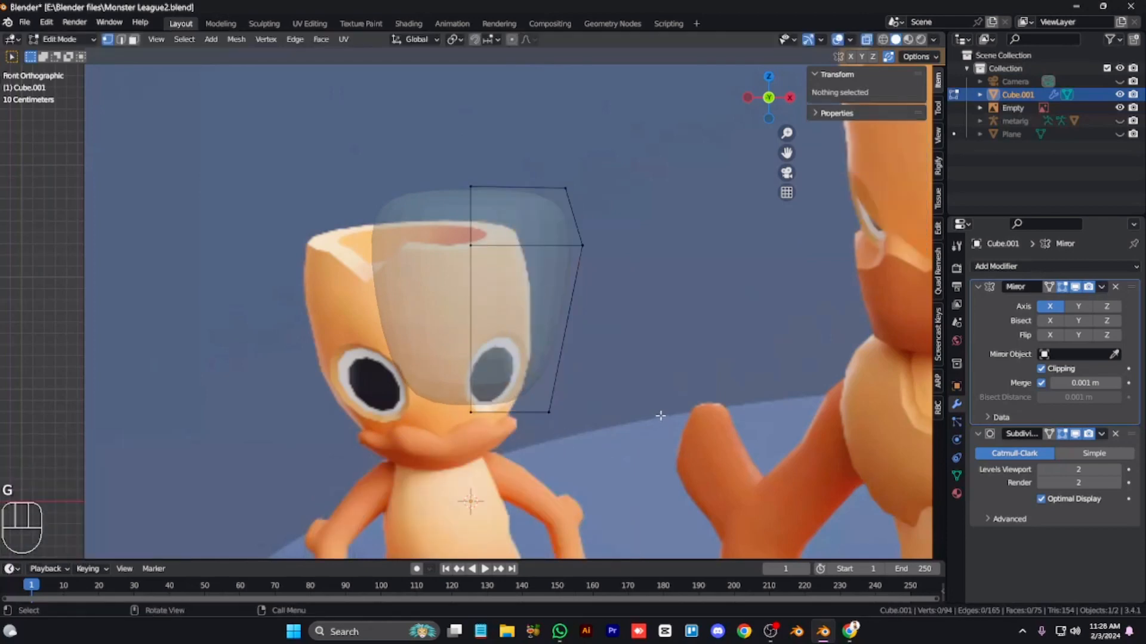
Step: Reveal the hidden body geometry and turn off X-ray display
{"action": "key", "text": "Tab"}
{"action": "key", "text": "Tab"}
{"action": "key", "text": "alt+h"}
{"action": "key", "text": "Tab"}
{"action": "key", "text": "alt+z"}
{"action": "key", "text": "Tab"}
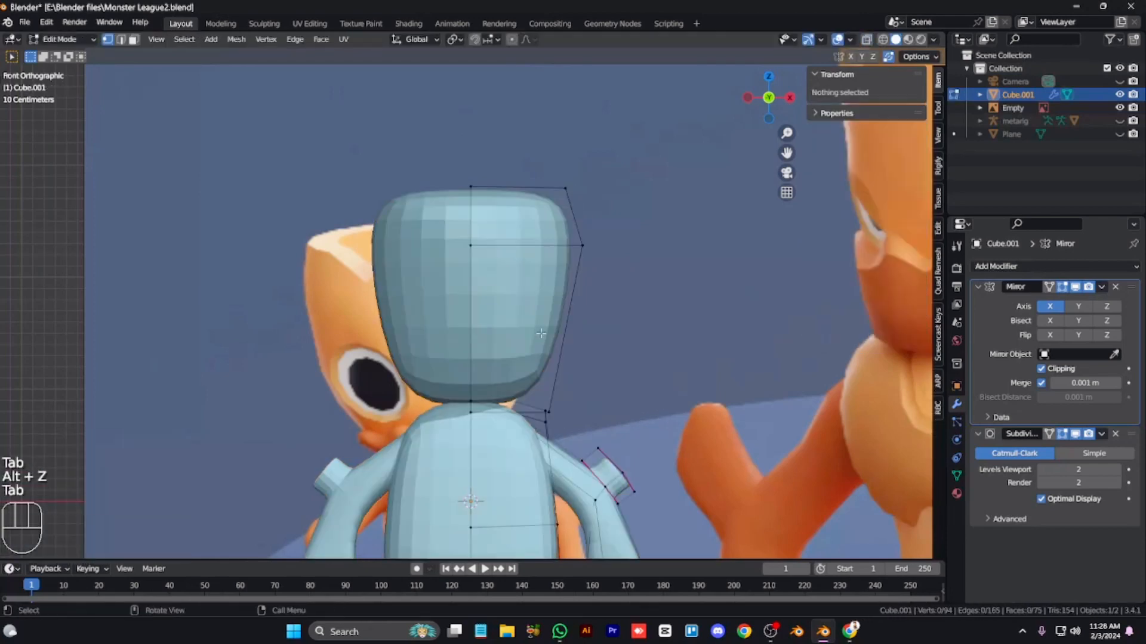
Step: Add a centred vertical loop cut to the head half and scale the loop on the mirror line inward along Y
{"action": "left_click", "coordinate": [508, 261]}
{"action": "right_click", "coordinate": [507, 260]}
{"action": "key", "text": "KP_6"}
{"action": "key", "text": "KP_6"}
{"action": "key", "text": "KP_6"}
{"action": "key", "text": "KP_8"}
{"action": "key", "text": "KP_8"}
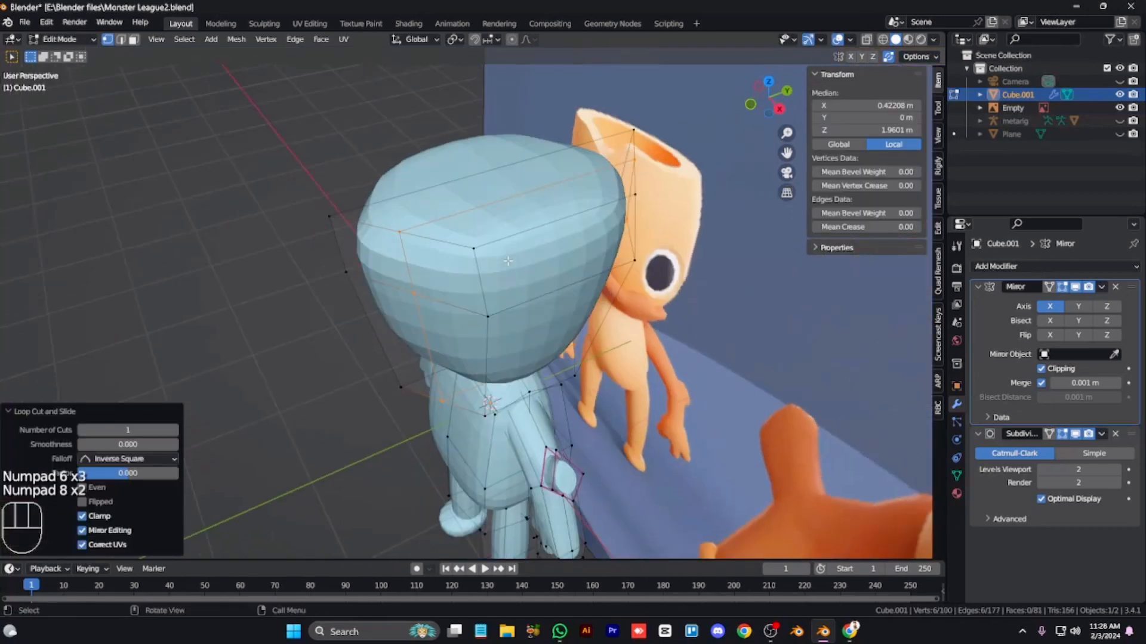
{"action": "left_click", "coordinate": [377, 387], "text": "alt"}
{"action": "key", "text": "s"}
{"action": "key", "text": "y"}
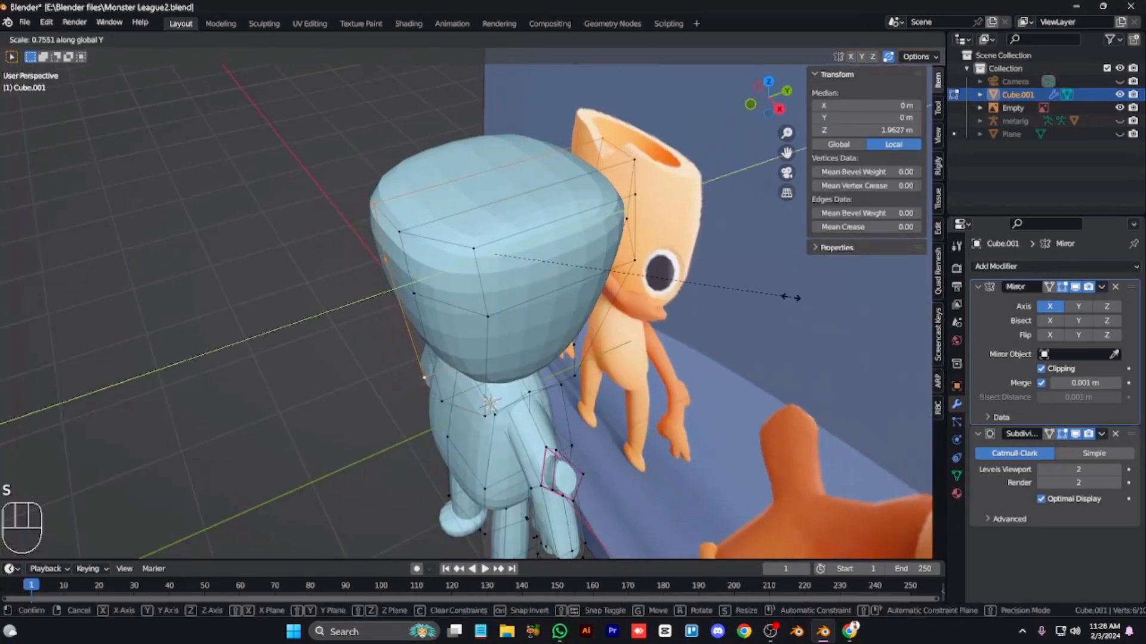
{"action": "left_click", "coordinate": [780, 297]}
Step: Add a centred loop cut through the head's depth and scale the outer corner loop by 0.819 along Y
{"action": "left_click", "coordinate": [562, 227]}
{"action": "right_click", "coordinate": [562, 228]}
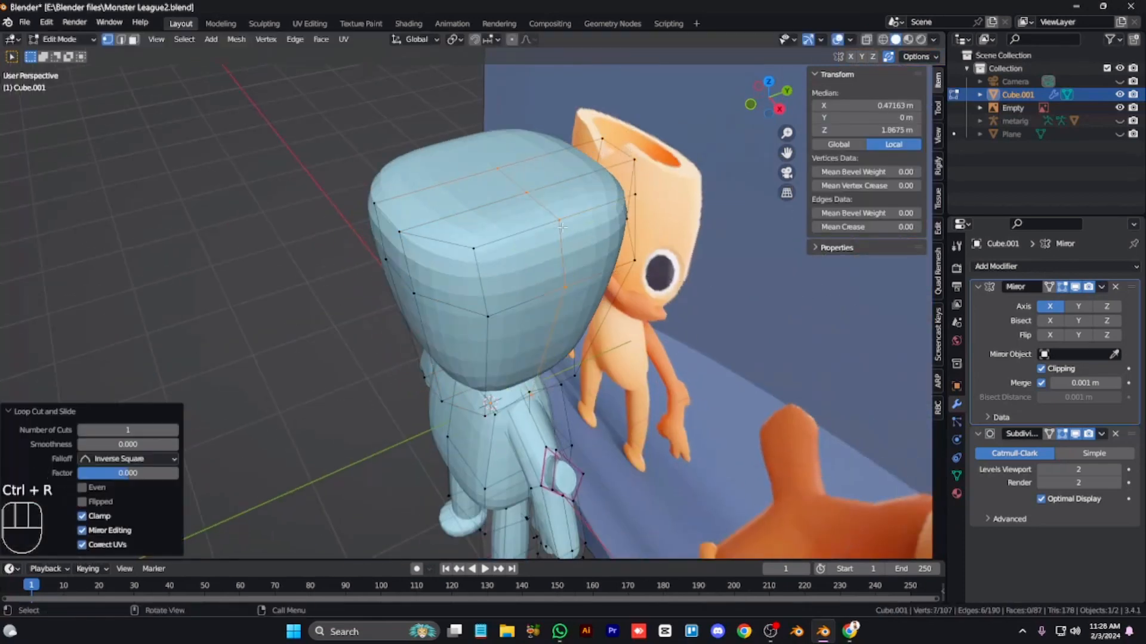
{"action": "left_click", "coordinate": [487, 287], "text": "alt"}
{"action": "key", "text": "s"}
{"action": "key", "text": "shift+z"}
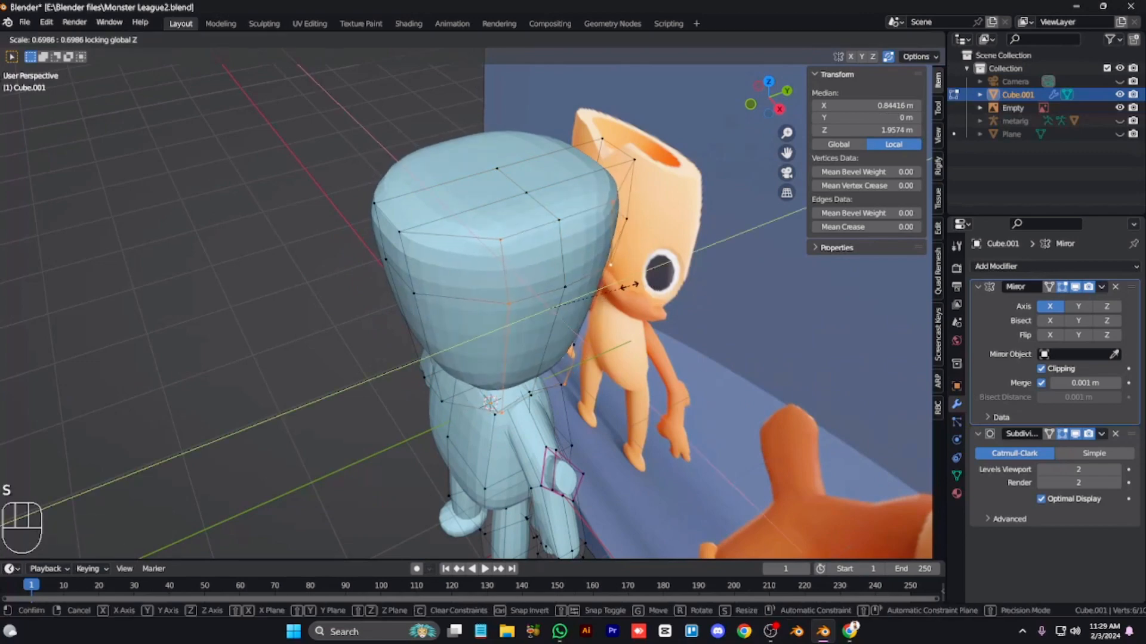
{"action": "right_click", "coordinate": [691, 304]}
{"action": "key", "text": "s"}
{"action": "key", "text": "y"}
{"action": "left_click", "coordinate": [673, 306]}
Step: Move the head's outer corner loop inward along X and shift the middle depth loop slightly outward
{"action": "key", "text": "g"}
{"action": "key", "text": "x"}
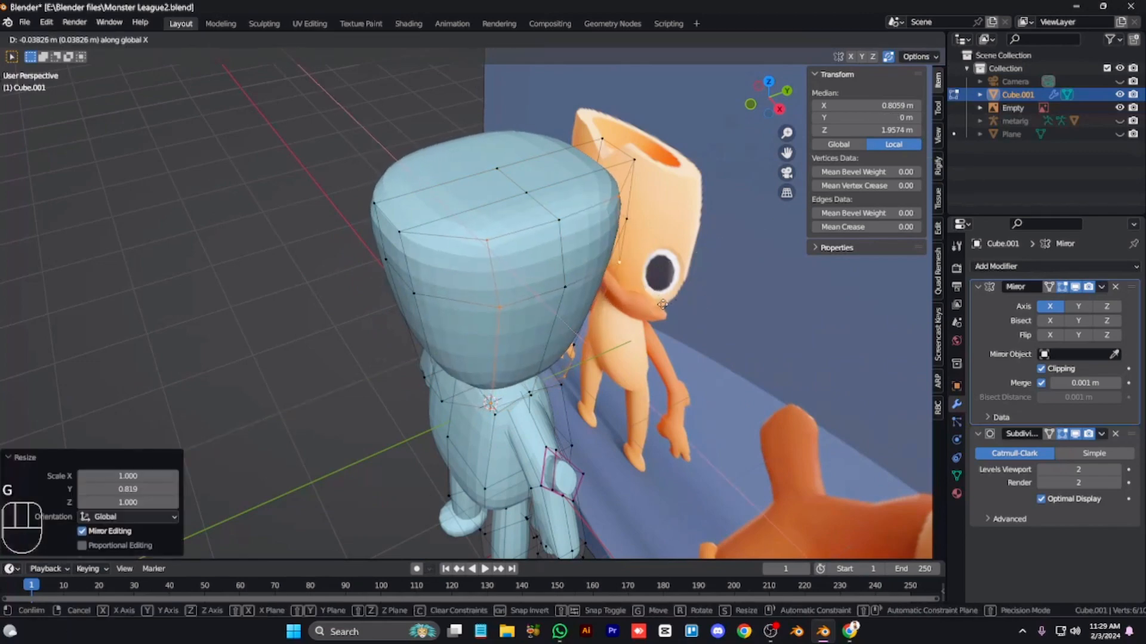
{"action": "left_click", "coordinate": [666, 302]}
{"action": "left_click", "coordinate": [556, 339], "text": "alt"}
{"action": "left_click", "coordinate": [744, 286]}
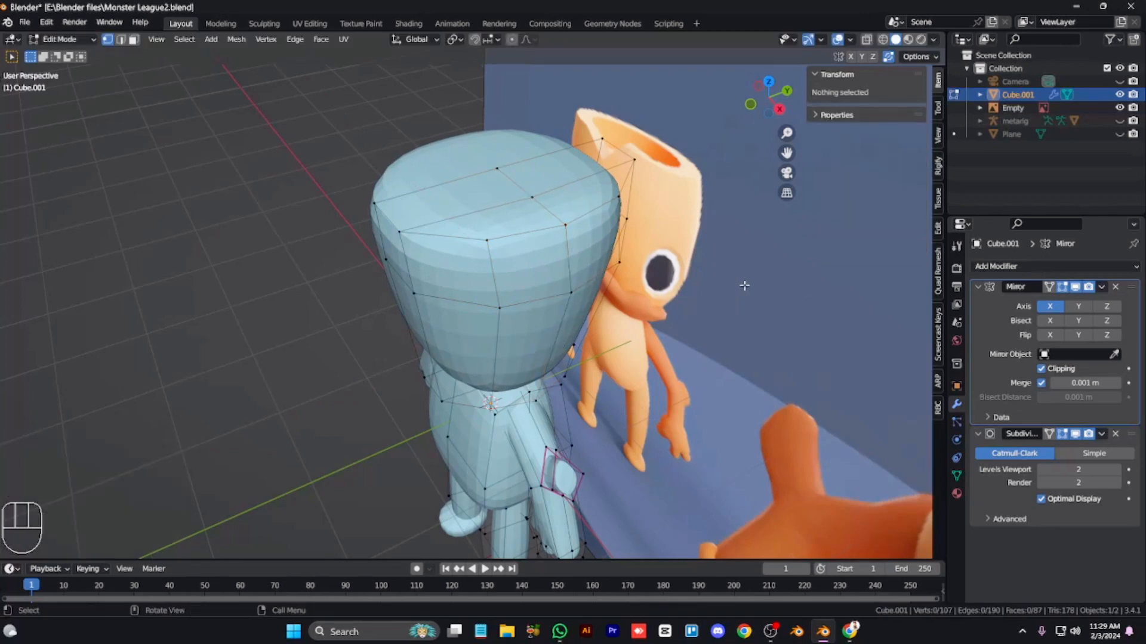
Step: Try to bevel the middle vertex on the head's top into a face and widen that face along Y
{"action": "left_click", "coordinate": [540, 203]}
{"action": "key", "text": "ctrl+b"}
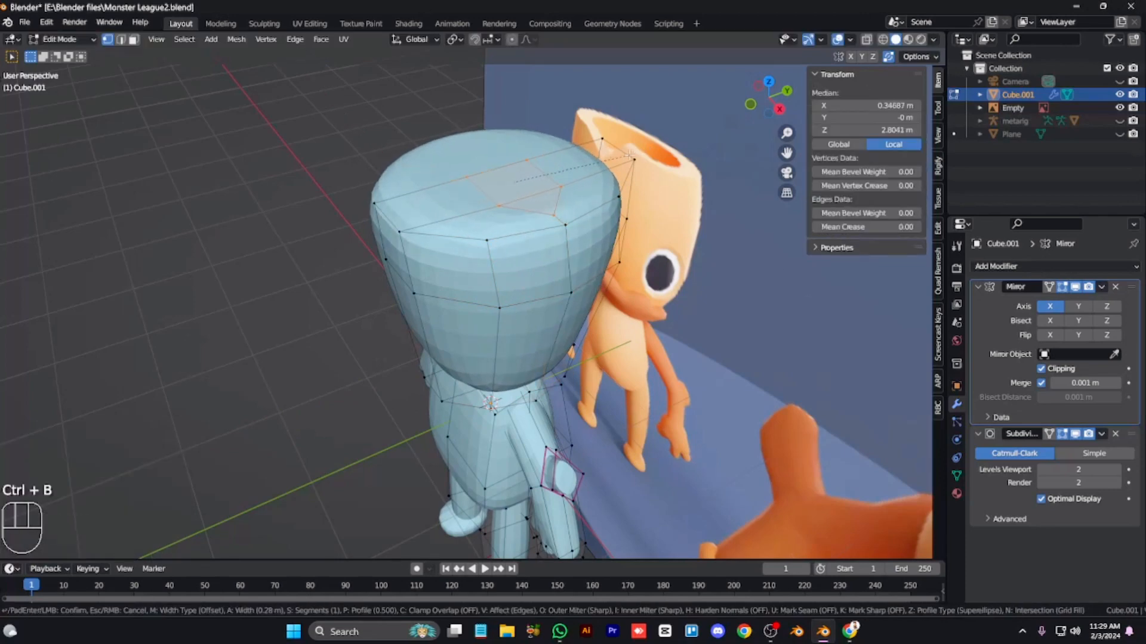
{"action": "left_click", "coordinate": [622, 161]}
{"action": "key", "text": "3"}
{"action": "key", "text": "s"}
{"action": "key", "text": "y"}
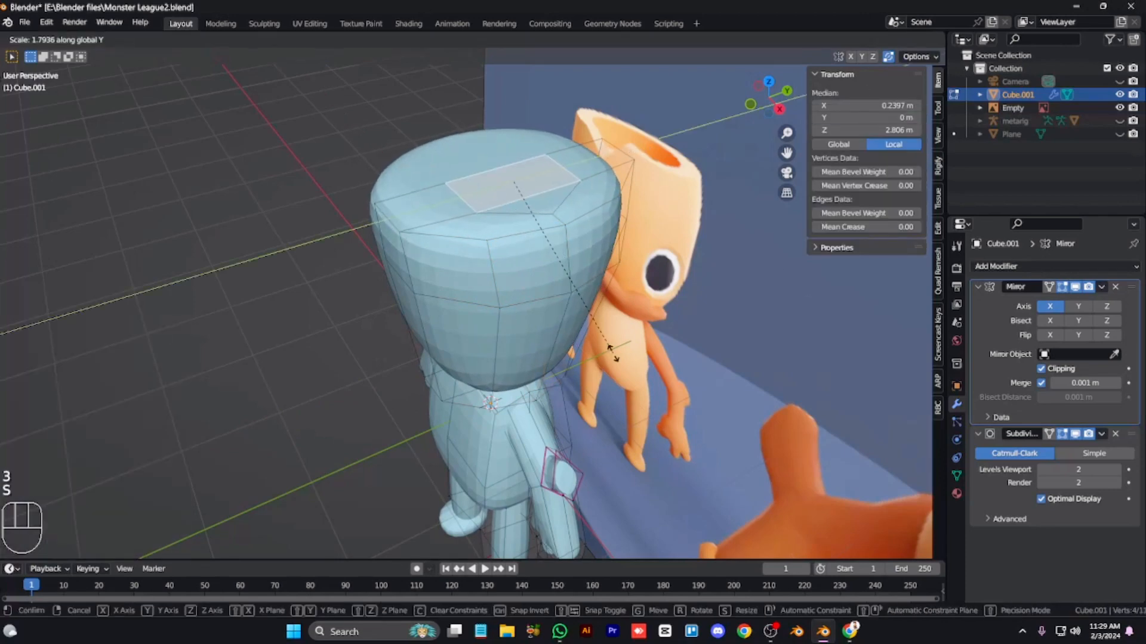
{"action": "left_click", "coordinate": [758, 439]}
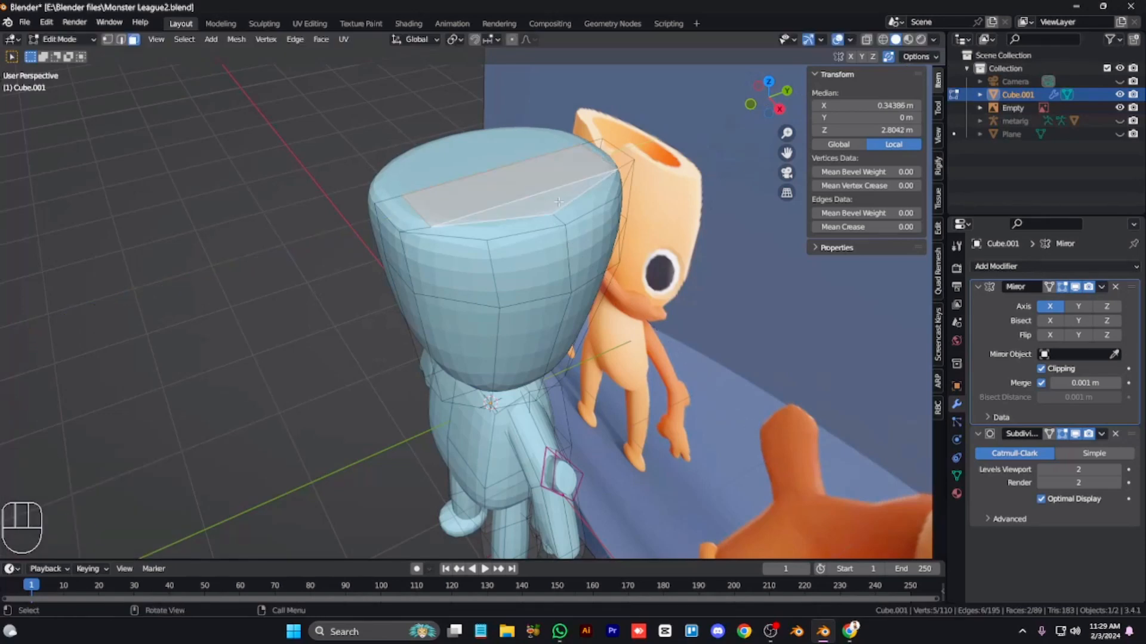
Step: Undo the vertex bevel and the face scaling on the head's top
{"action": "key", "text": "KP_4"}
{"action": "key", "text": "KP_4"}
{"action": "key", "text": "ctrl+z"}
{"action": "key", "text": "ctrl+z"}
{"action": "key", "text": "ctrl+z"}
{"action": "key", "text": "ctrl+z"}
{"action": "key", "text": "ctrl+z"}
{"action": "key", "text": "ctrl+z"}
{"action": "key", "text": "ctrl+z"}
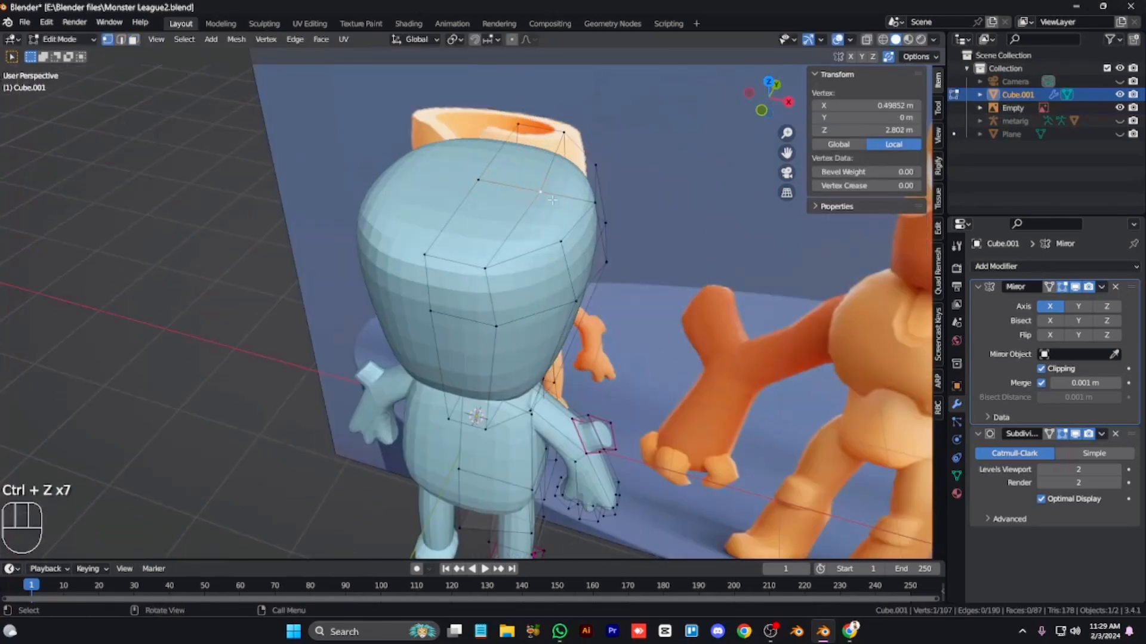
Step: Delete the two middle vertices on the head's top to open it up
{"action": "left_click", "coordinate": [479, 181], "text": "shift"}
{"action": "key", "text": "x"}
{"action": "left_click", "coordinate": [479, 184]}
Step: Extrude the head's open top rim inward and scale the new inner loop by 0.521 along X
{"action": "left_click", "coordinate": [559, 237], "text": "alt"}
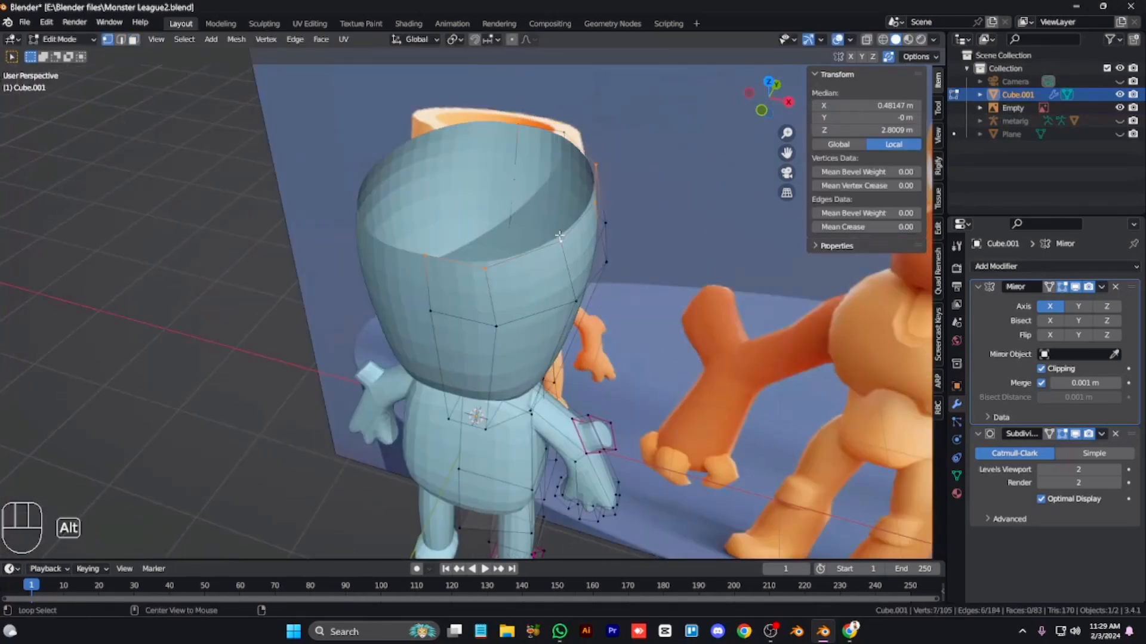
{"action": "key", "text": "e"}
{"action": "key", "text": "s"}
{"action": "left_click", "coordinate": [639, 240]}
{"action": "key", "text": "s"}
{"action": "key", "text": "x"}
{"action": "left_click", "coordinate": [579, 214]}
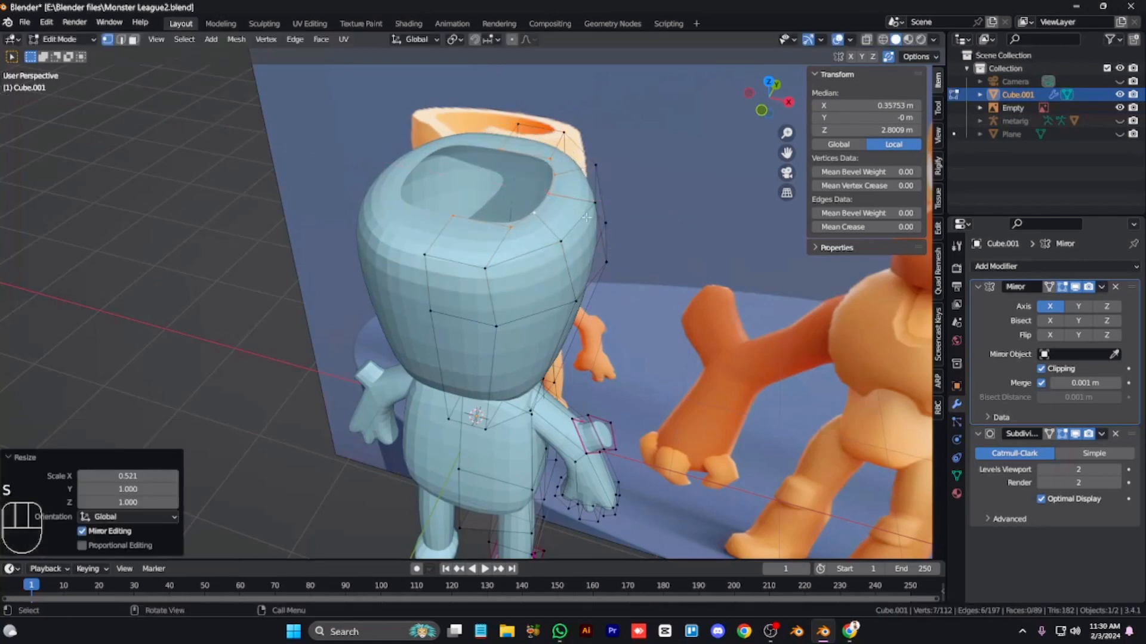
Step: Relax the inner rim loop once with Cubic interpolation, enlarge it uniformly and scale it by 1.145 along X
{"action": "key", "text": "KP_7"}
{"action": "right_click", "coordinate": [578, 214]}
{"action": "mouse_move", "coordinate": [578, 232]}
{"action": "left_click", "coordinate": [667, 306]}
{"action": "key", "text": "s"}
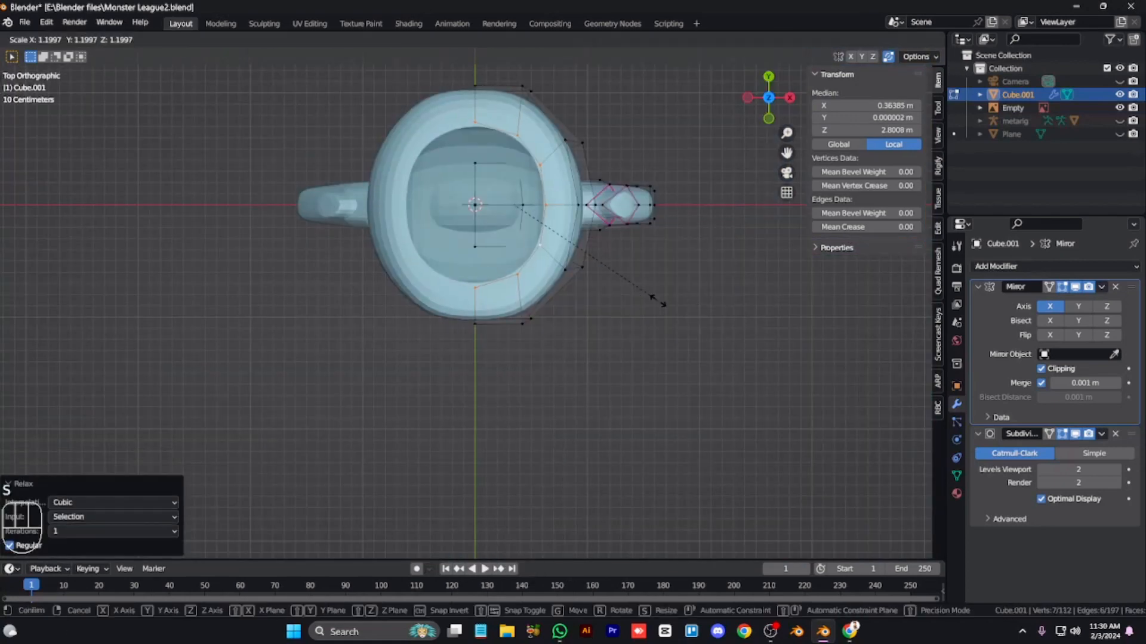
{"action": "left_click", "coordinate": [663, 302]}
{"action": "key", "text": "s"}
{"action": "key", "text": "x"}
{"action": "left_click", "coordinate": [669, 303]}
Step: Extrude the inner rim loop 0.13062 m down into the head, shrink it and fill the opening with a face
{"action": "key", "text": "KP_2"}
{"action": "key", "text": "KP_2"}
{"action": "key", "text": "KP_2"}
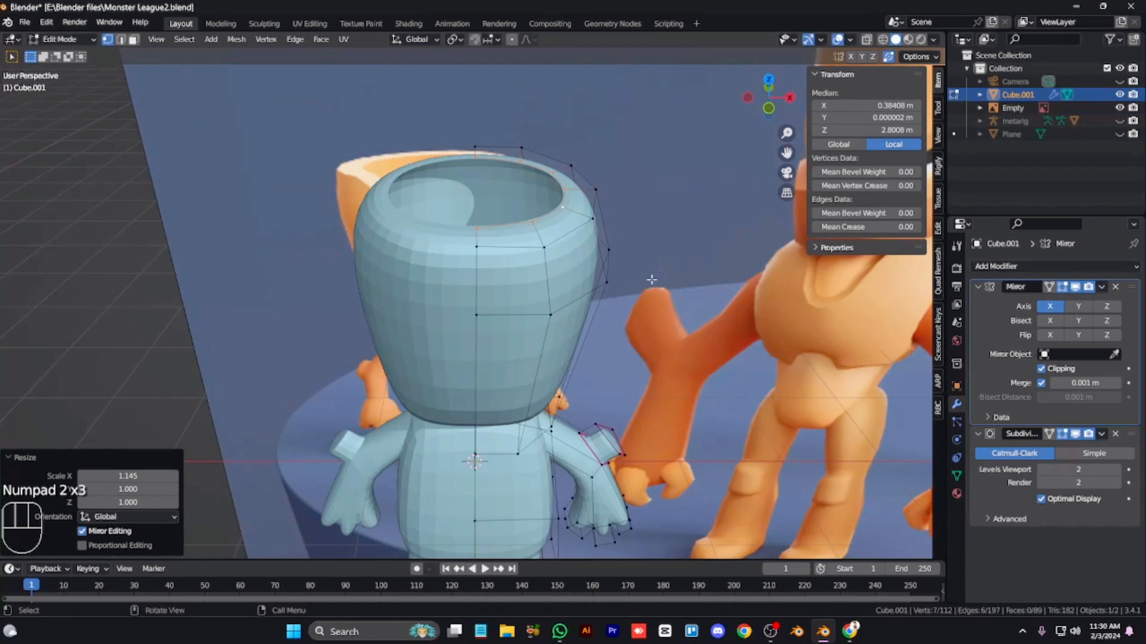
{"action": "key", "text": "e"}
{"action": "left_click", "coordinate": [548, 208]}
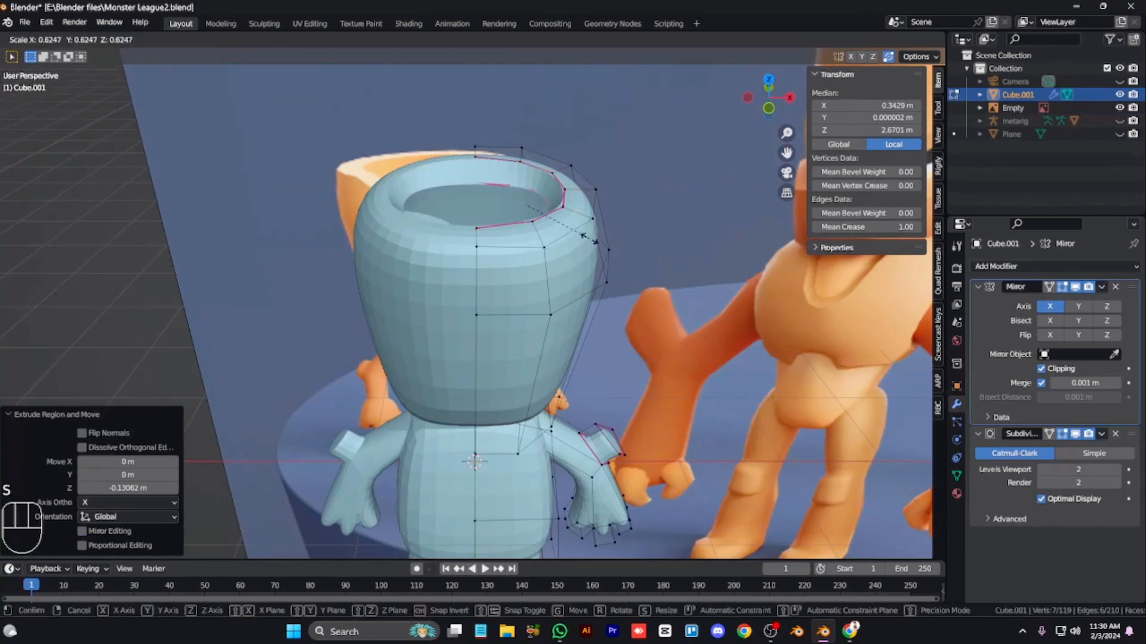
{"action": "key", "text": "f"}
Step: Delete the entire linked head mesh above the torso
{"action": "key", "text": "Tab"}
{"action": "key", "text": "Tab"}
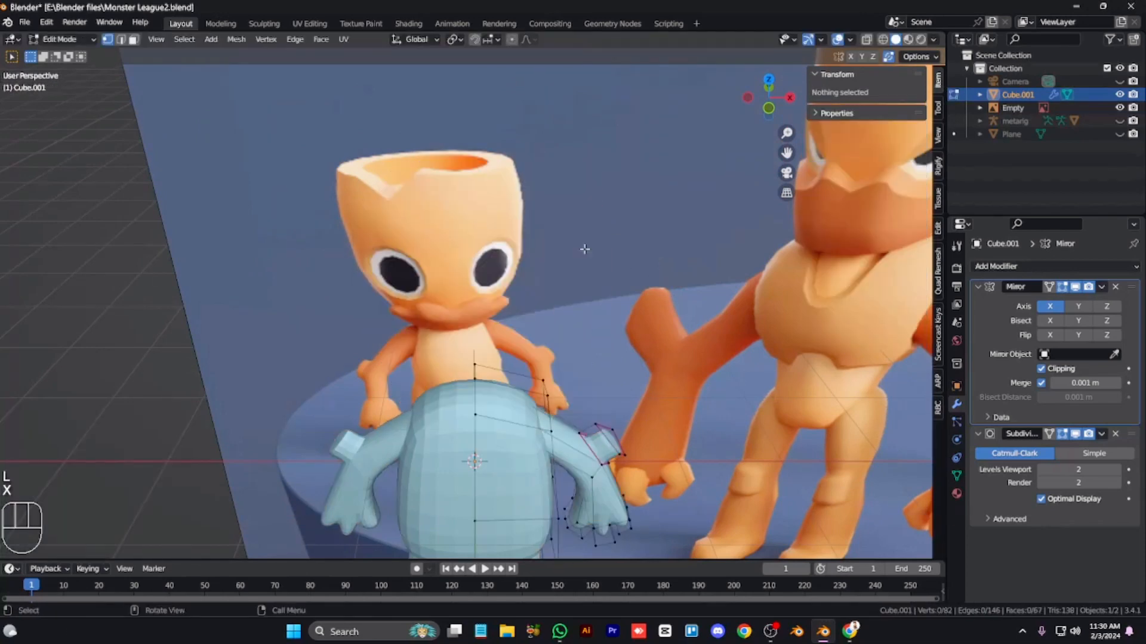
Step: Add a centred loop cut through the new head block's depth and bevel it with a width of 0.862 m
{"action": "key", "text": "KP_1"}
{"action": "key", "text": "KP_Multiply"}
{"action": "key", "text": "Tab"}
{"action": "key", "text": "Tab"}
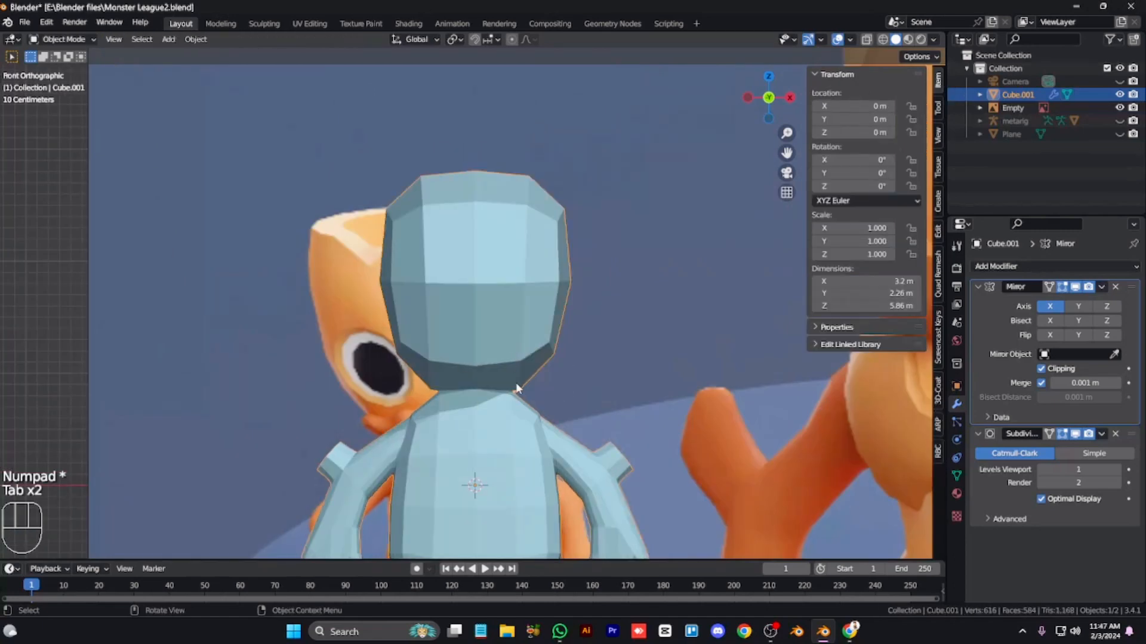
{"action": "key", "text": "KP_8"}
{"action": "key", "text": "KP_8"}
{"action": "key", "text": "Tab"}
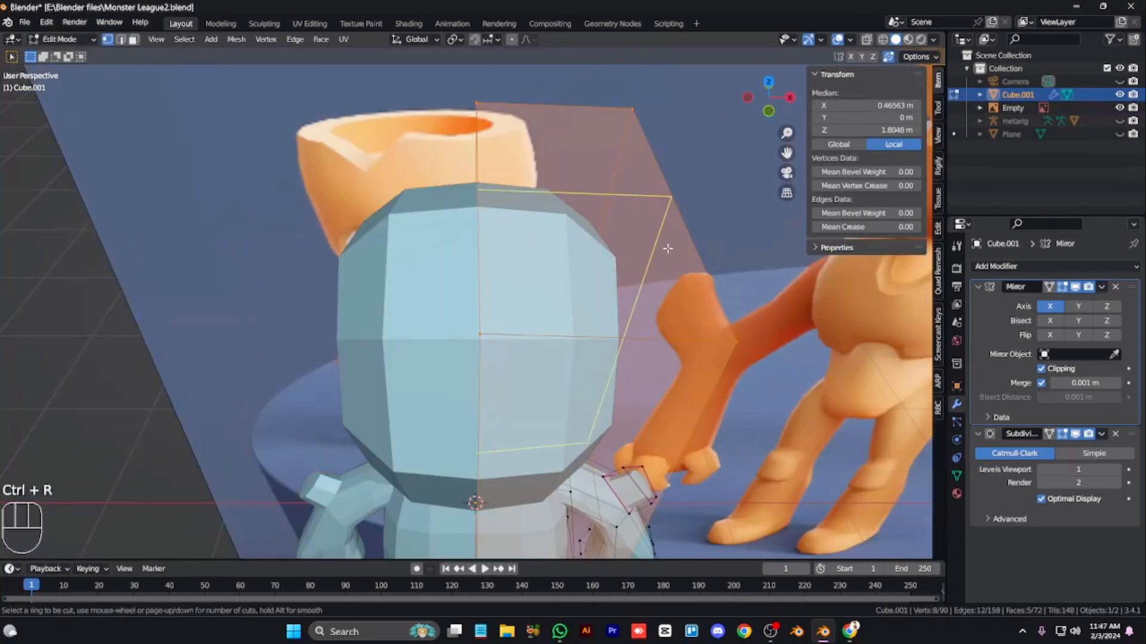
{"action": "left_click", "coordinate": [668, 248]}
{"action": "right_click", "coordinate": [667, 248]}
{"action": "key", "text": "ctrl+b"}
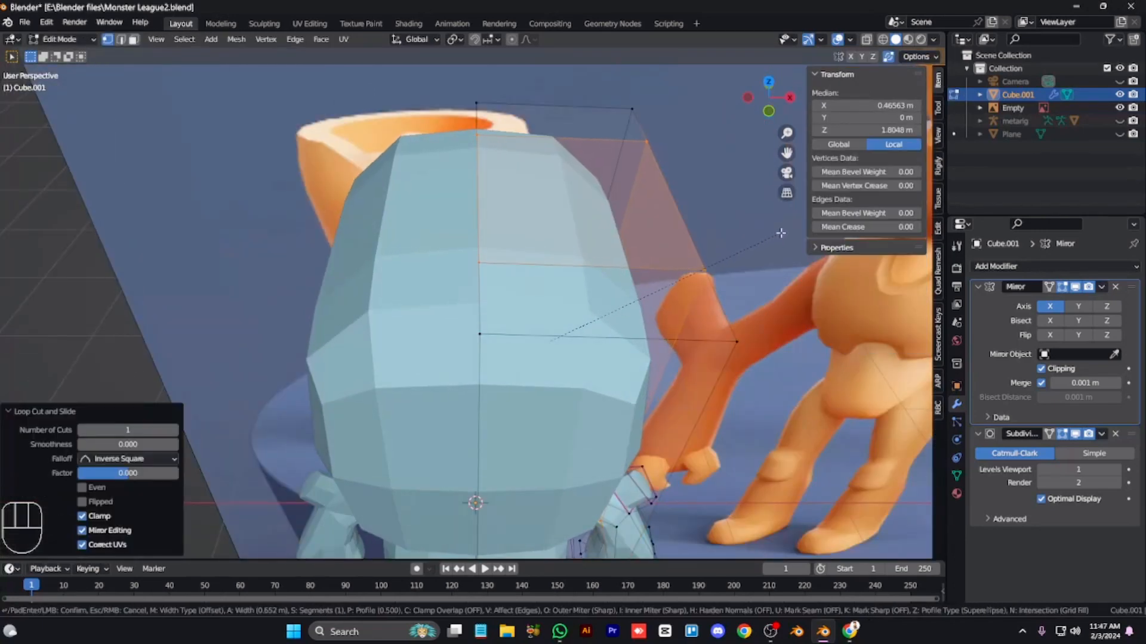
{"action": "left_click", "coordinate": [596, 280]}
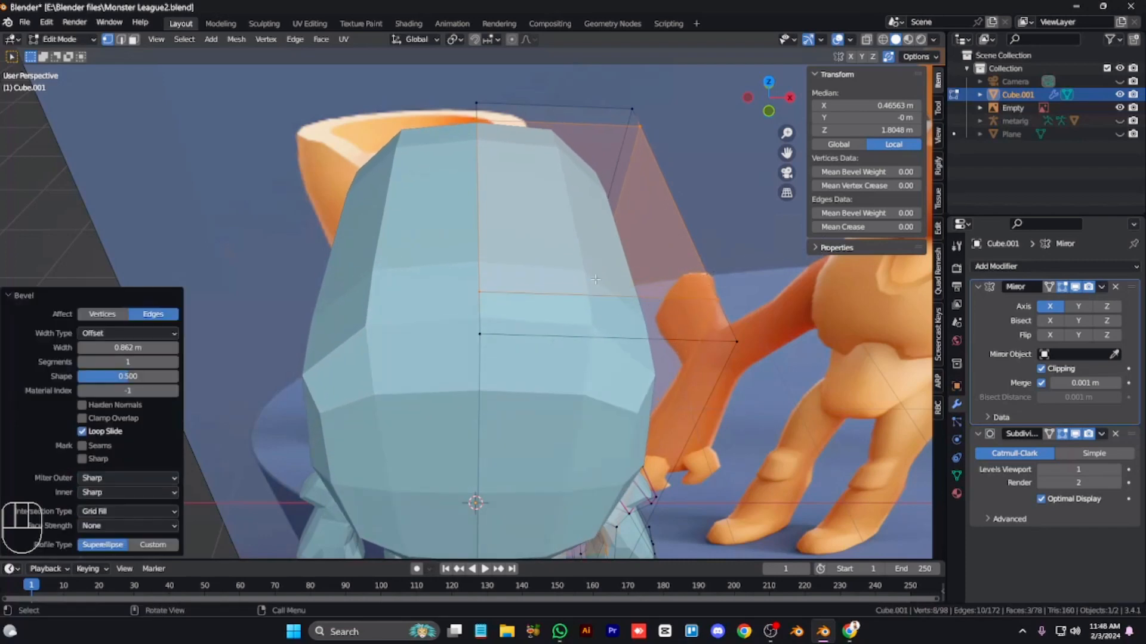
{"action": "left_click", "coordinate": [587, 338], "text": "alt"}
{"action": "key", "text": "2"}
{"action": "key", "text": "3"}
{"action": "left_click", "coordinate": [586, 336], "text": "alt"}
{"action": "scroll", "coordinate": [537, 364], "scroll_direction": "down", "scroll_amount": 1}
{"action": "key", "text": "1"}
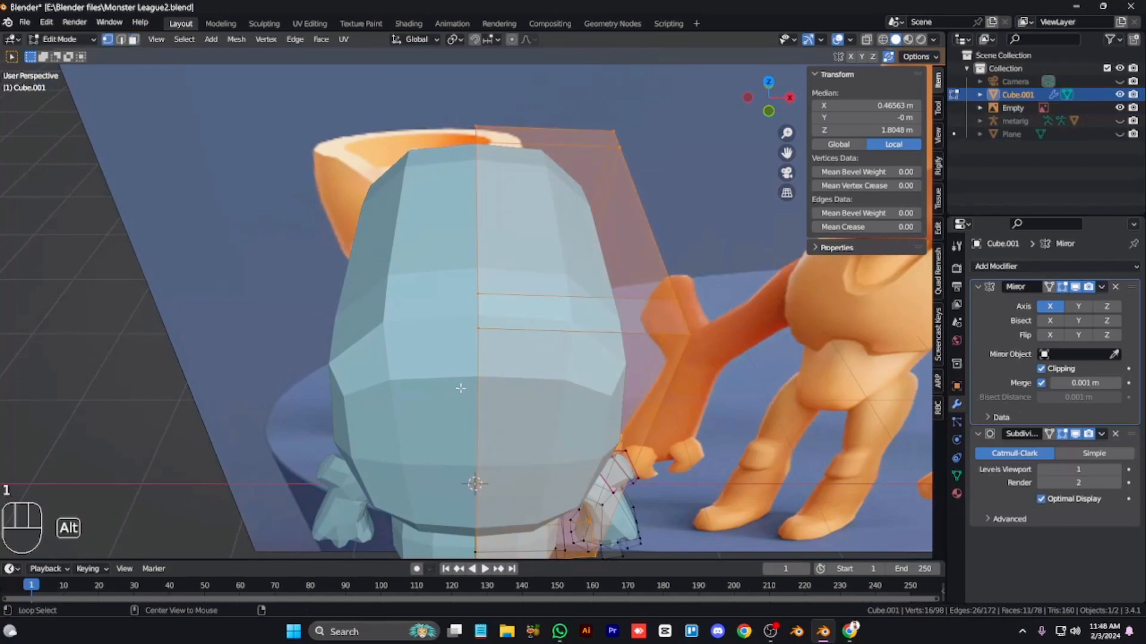
{"action": "left_click", "coordinate": [471, 386], "text": "alt"}
{"action": "key", "text": "s"}
{"action": "right_click", "coordinate": [659, 359]}
Step: Select the head's outer side face and move it 0.15153 m outward along X
{"action": "key", "text": "3"}
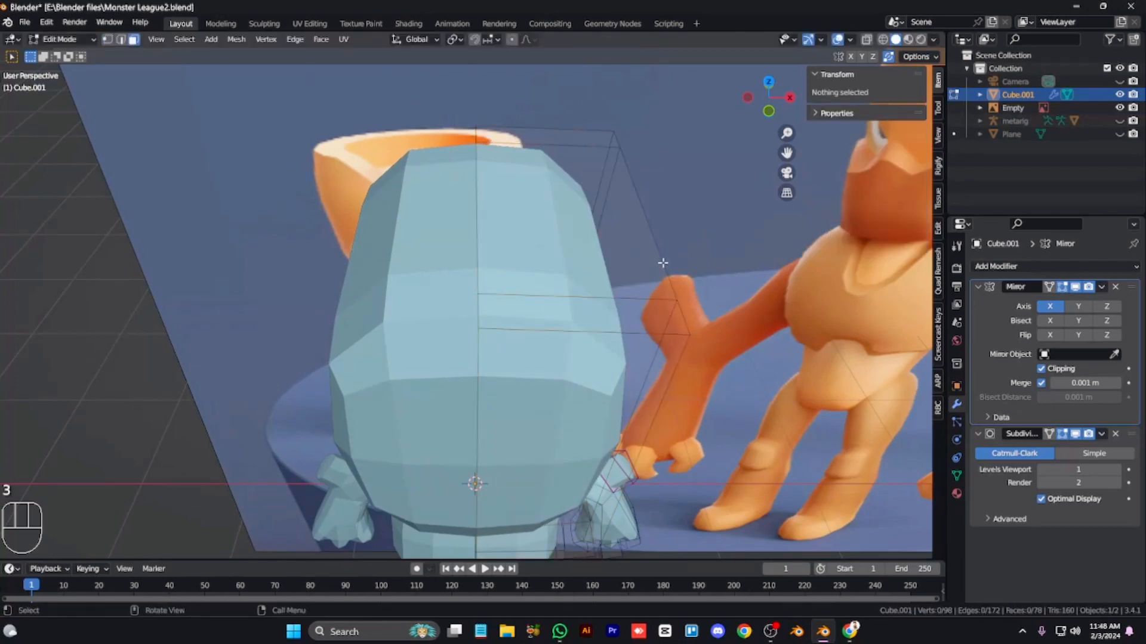
{"action": "left_click", "coordinate": [662, 265], "text": "alt"}
{"action": "left_click", "coordinate": [644, 310], "text": "alt"}
{"action": "key", "text": "alt+z"}
{"action": "left_click", "coordinate": [599, 335]}
{"action": "key", "text": "alt+z"}
{"action": "key", "text": "g"}
{"action": "key", "text": "x"}
{"action": "left_click", "coordinate": [627, 333]}
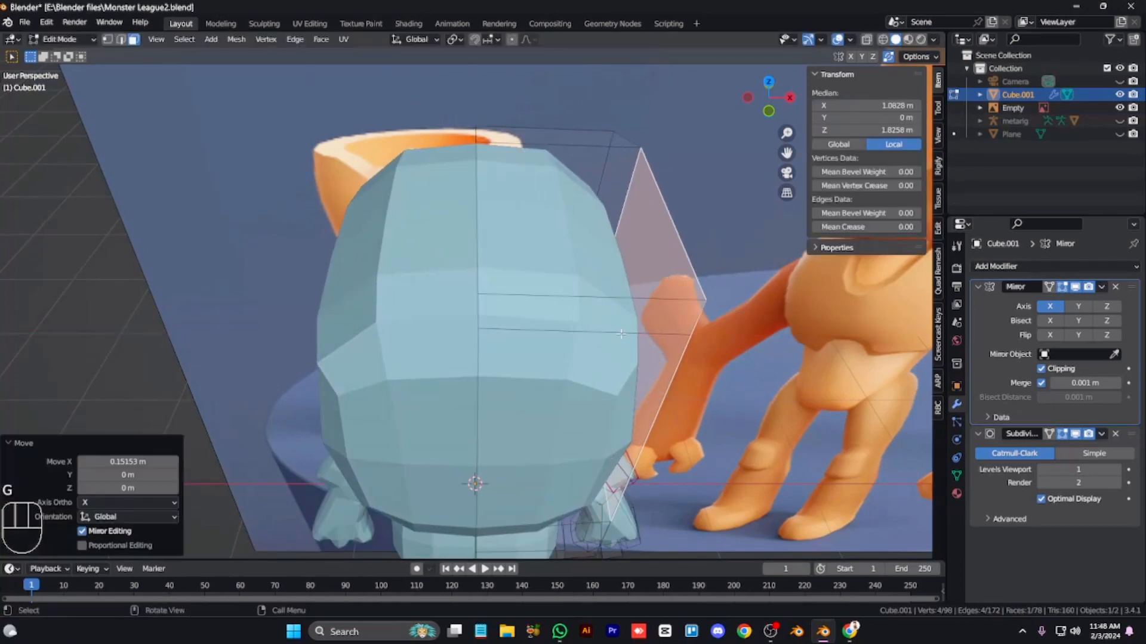
Step: Select the head's middle face band between the bevelled loops and scale it by 0.823 along Y
{"action": "left_click", "coordinate": [708, 266], "text": "alt"}
{"action": "key", "text": "s"}
{"action": "key", "text": "y"}
{"action": "left_click", "coordinate": [692, 306]}
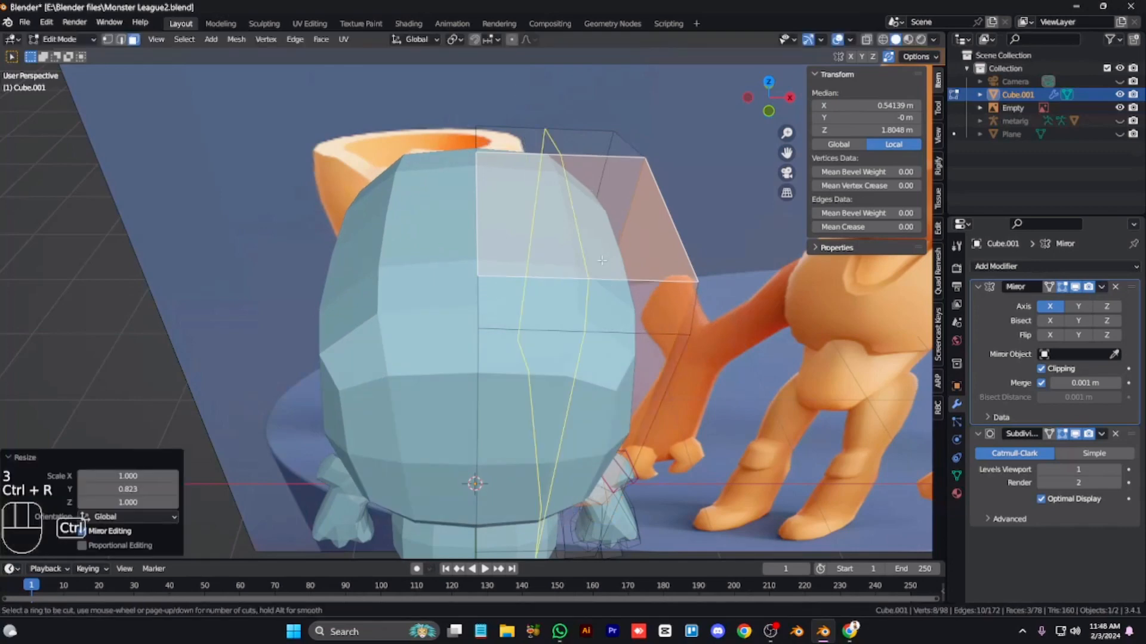
Step: Add a centred vertical loop cut between the head's mirror line and its outer side
{"action": "left_click", "coordinate": [602, 260]}
{"action": "key", "text": "Return"}
Step: Edge-slide the new loop's edge across the middle top face outward toward the head's side
{"action": "key", "text": "1"}
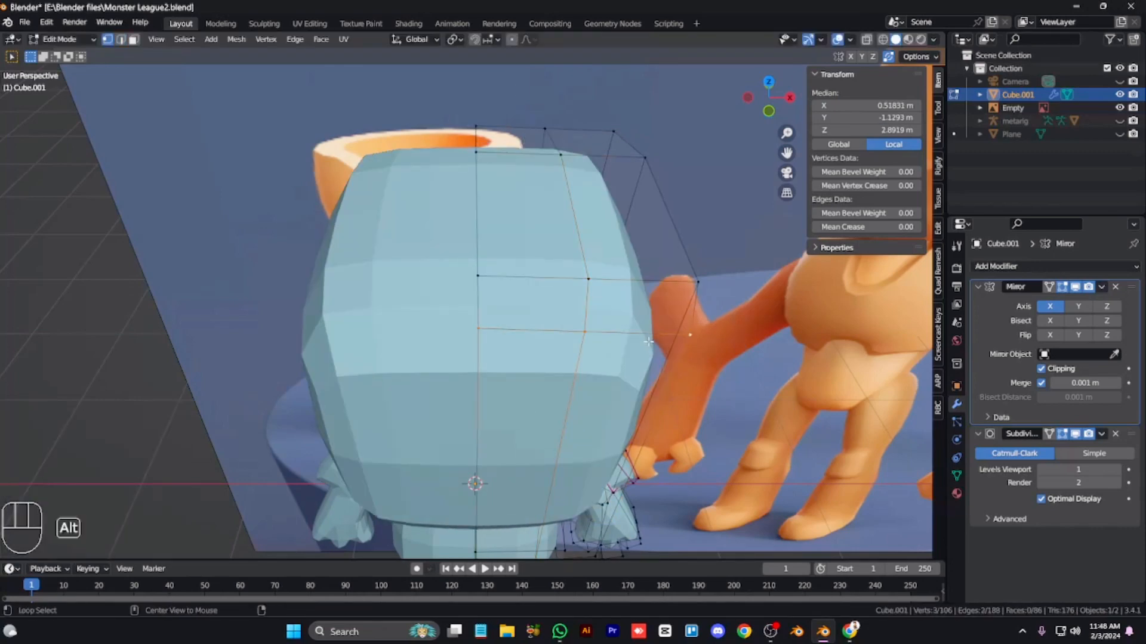
{"action": "key", "text": "alt+z"}
{"action": "key", "text": "KP_1"}
{"action": "key", "text": "alt+z"}
{"action": "key", "text": "KP_8"}
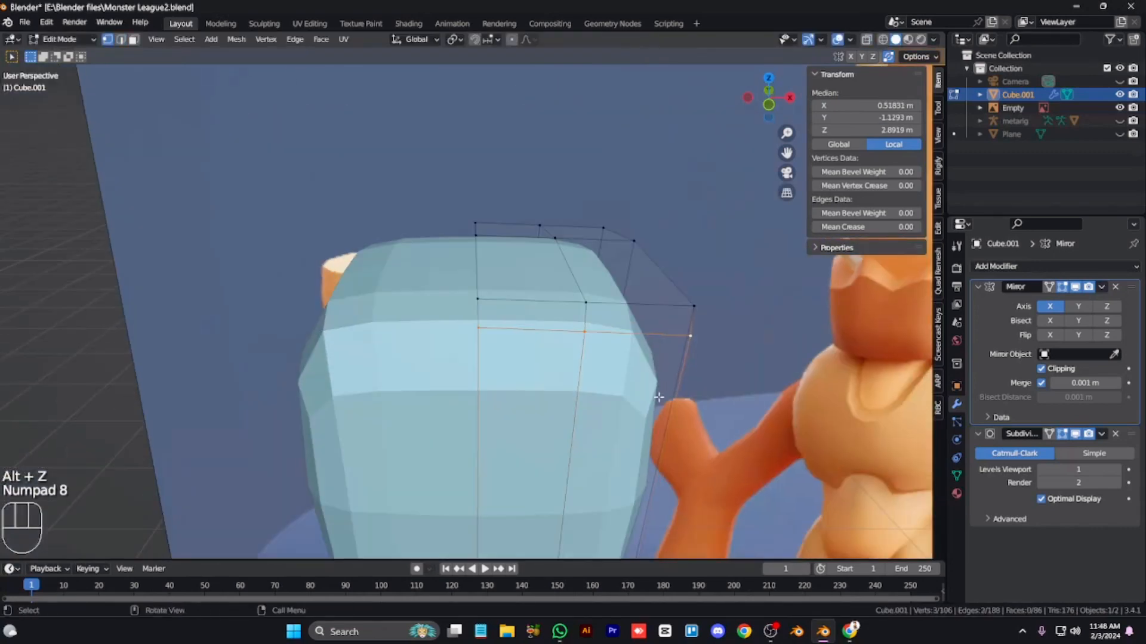
{"action": "left_click", "coordinate": [576, 289]}
{"action": "left_click", "coordinate": [556, 240]}
{"action": "left_click", "coordinate": [591, 306], "text": "shift"}
{"action": "key", "text": "g"}
{"action": "key", "text": "g"}
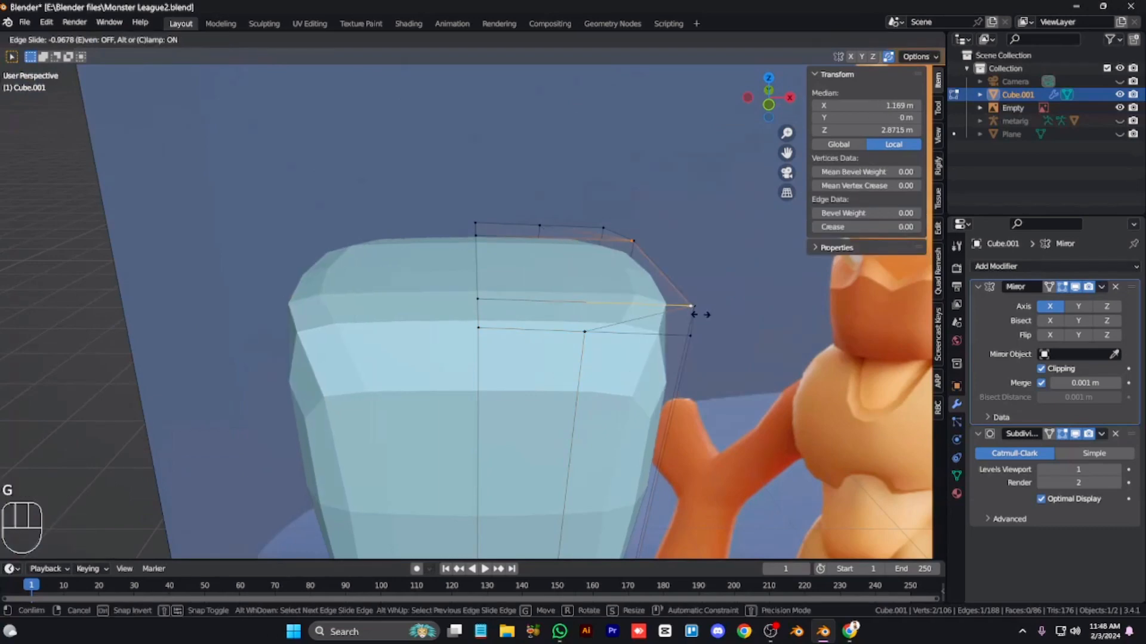
{"action": "left_click", "coordinate": [631, 312]}
Step: Extrude the middle top face down into the head to form a recess
{"action": "left_click", "coordinate": [555, 280]}
{"action": "key", "text": "3"}
{"action": "left_click", "coordinate": [553, 278]}
{"action": "key", "text": "e"}
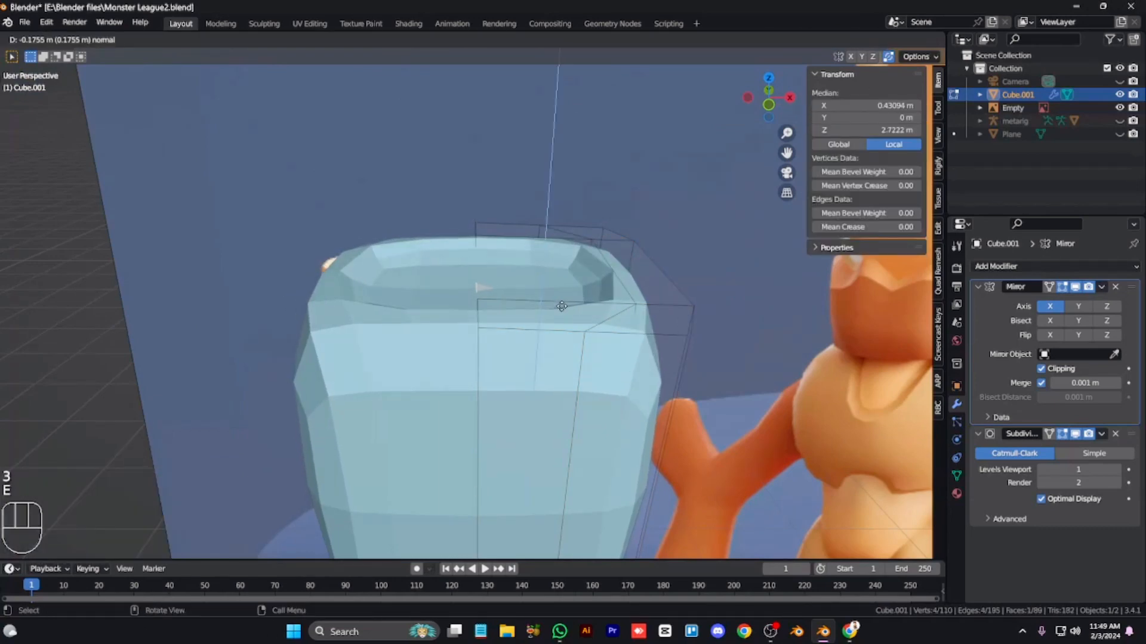
{"action": "left_click", "coordinate": [563, 315]}
Step: Connect the recess rim's corners to the head's outer top edge with new edges at the front and back
{"action": "key", "text": "1"}
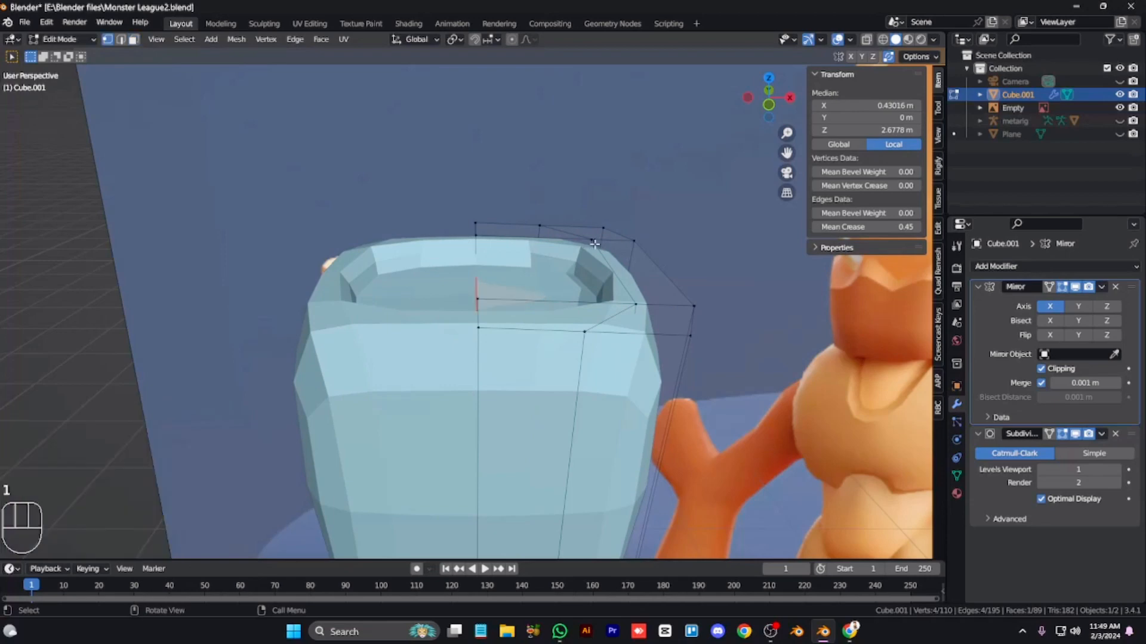
{"action": "left_click", "coordinate": [635, 306]}
{"action": "key", "text": "j"}
{"action": "left_click", "coordinate": [598, 239]}
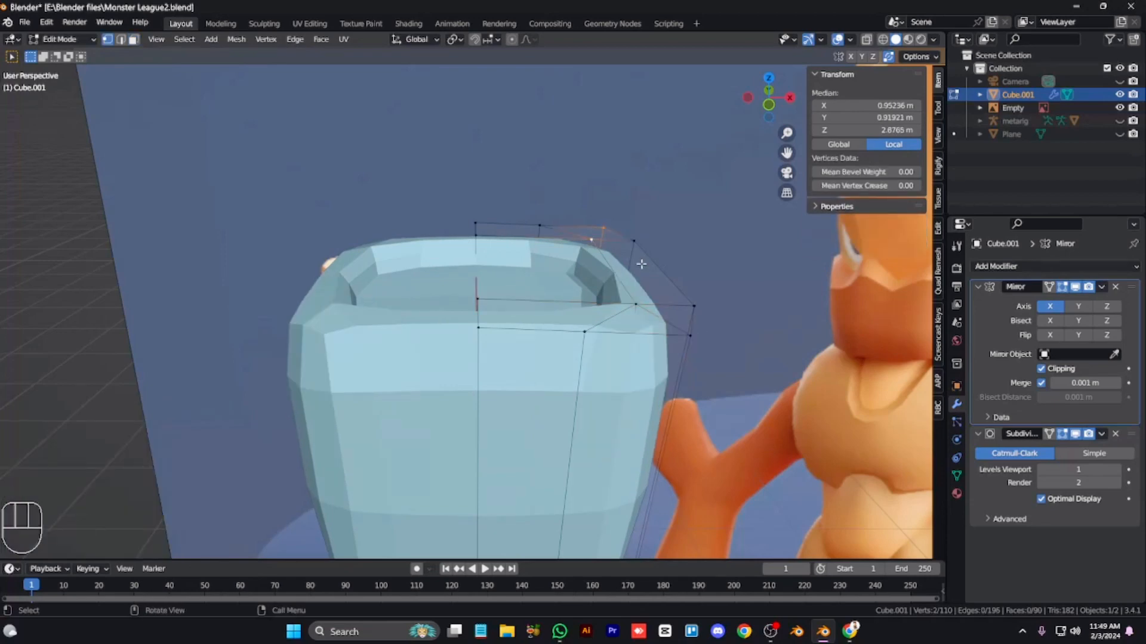
Step: Examine the shape of the head's top rim and recess from directly above in Object Mode
{"action": "key", "text": "Tab"}
{"action": "key", "text": "KP_8"}
{"action": "key", "text": "KP_7"}
{"action": "key", "text": "ctrl+KP_2"}
{"action": "key", "text": "ctrl+KP_2"}
{"action": "key", "text": "ctrl+KP_2"}
{"action": "key", "text": "ctrl+KP_2"}
{"action": "key", "text": "ctrl+KP_2"}
{"action": "key", "text": "ctrl+KP_2"}
{"action": "key", "text": "ctrl+KP_2"}
{"action": "key", "text": "ctrl+KP_2"}
{"action": "key", "text": "ctrl+KP_2"}
{"action": "key", "text": "ctrl+KP_2"}
{"action": "key", "text": "ctrl+KP_2"}
{"action": "key", "text": "ctrl+KP_2"}
{"action": "key", "text": "ctrl+KP_2"}
{"action": "key", "text": "ctrl+KP_2"}
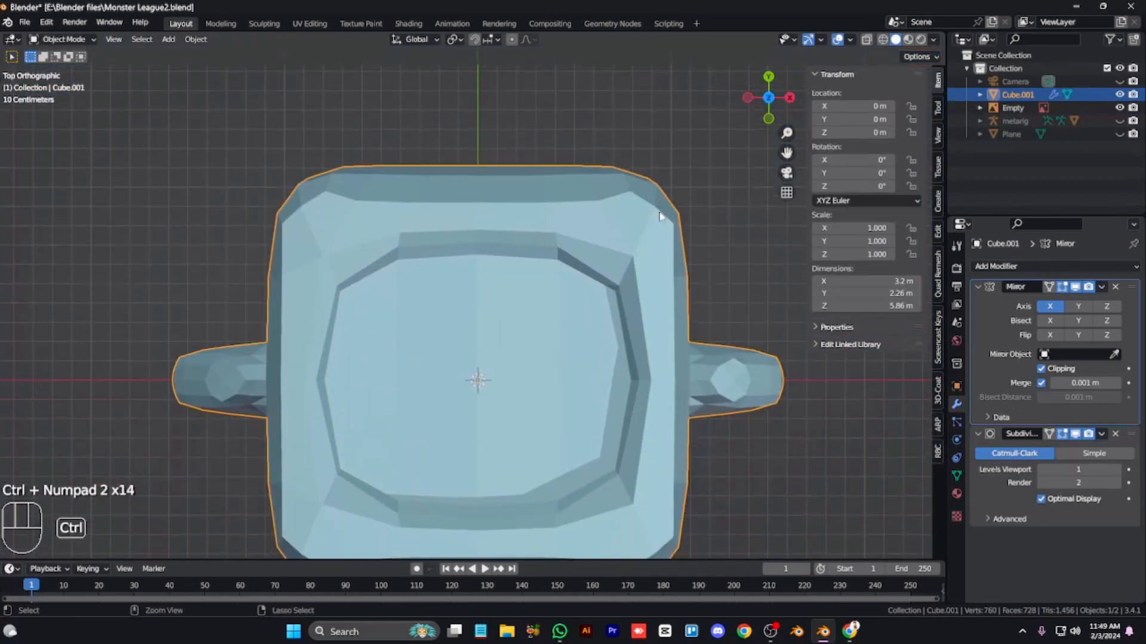
{"action": "key", "text": "ctrl+KP_2"}
{"action": "key", "text": "ctrl+KP_2"}
{"action": "key", "text": "KP_Subtract"}
{"action": "key", "text": "KP_Subtract"}
{"action": "key", "text": "KP_Subtract"}
Step: Try relaxing all of the head's top rim vertices with LoopTools Relax
{"action": "key", "text": "Tab"}
{"action": "key", "text": "KP_1"}
{"action": "key", "text": "alt+z"}
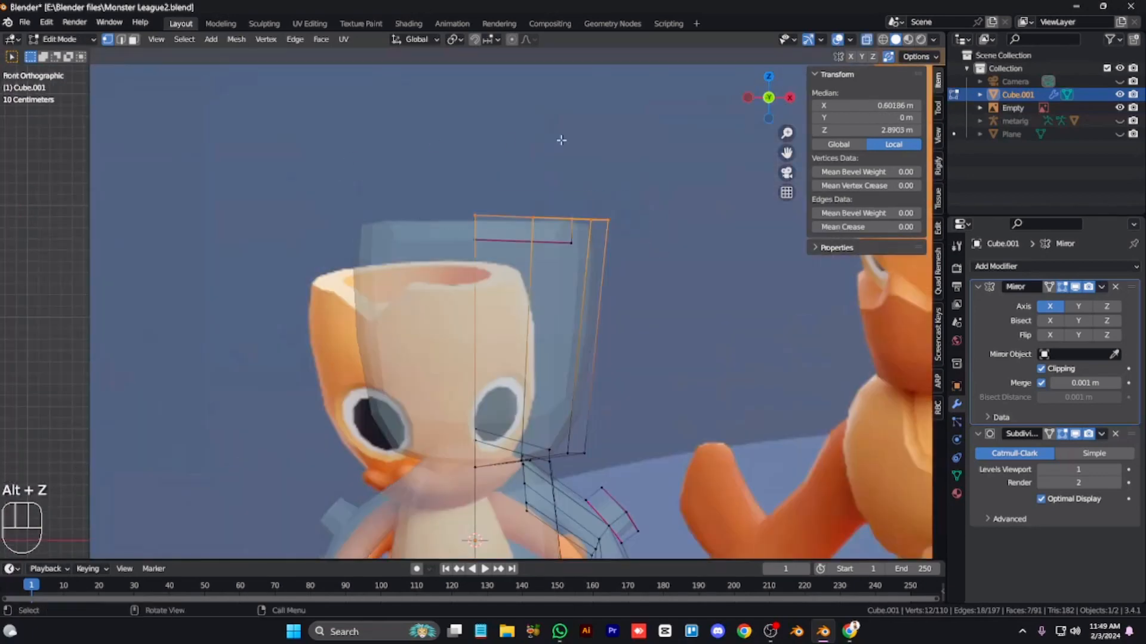
{"action": "right_click", "coordinate": [562, 140]}
{"action": "mouse_move", "coordinate": [602, 155]}
{"action": "left_click", "coordinate": [656, 234]}
{"action": "key", "text": "alt+z"}
{"action": "key", "text": "KP_8"}
{"action": "key", "text": "KP_8"}
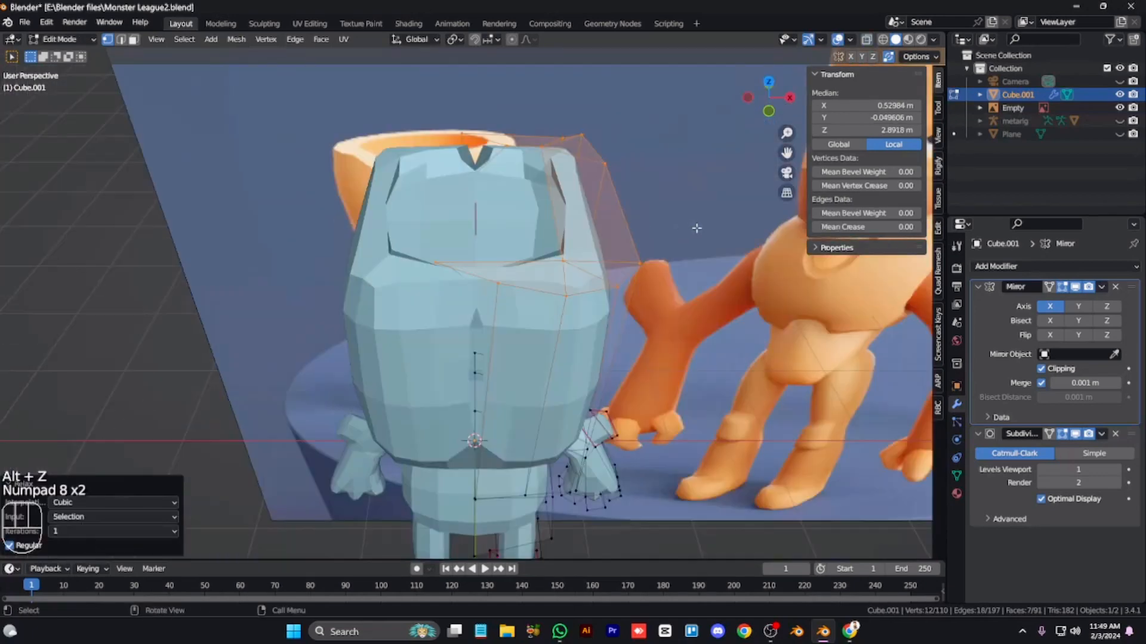
{"action": "key", "text": "ctrl+z"}
Step: Relax the recess's upper rim loop with LoopTools Relax
{"action": "left_click", "coordinate": [599, 232]}
{"action": "key", "text": "alt+z"}
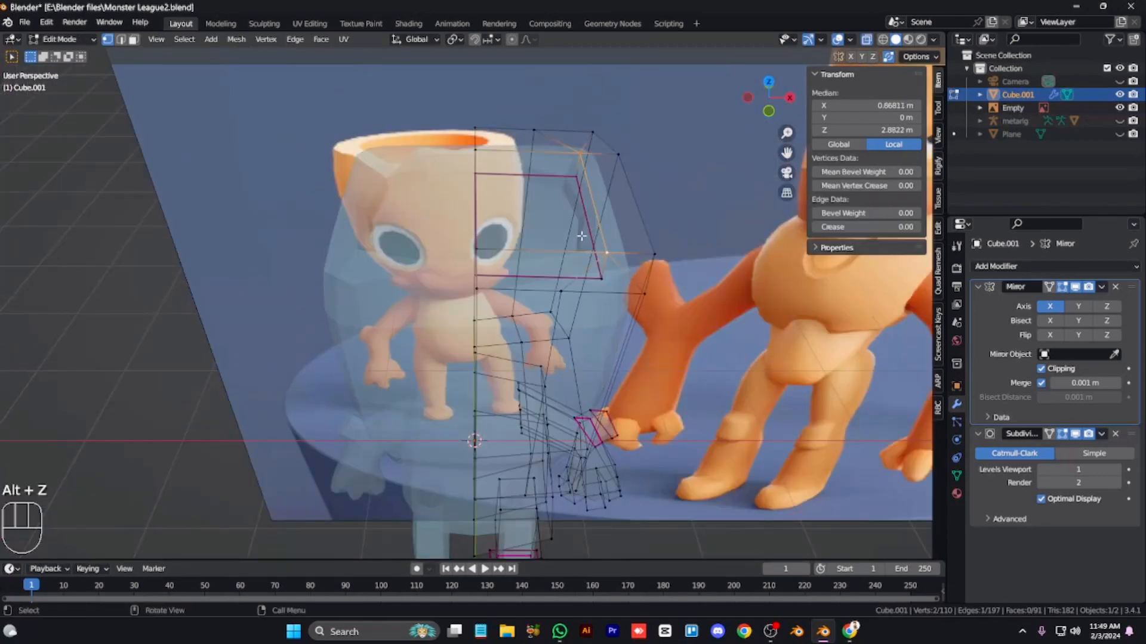
{"action": "right_click", "coordinate": [593, 229]}
{"action": "mouse_move", "coordinate": [596, 227]}
{"action": "left_click", "coordinate": [713, 299]}
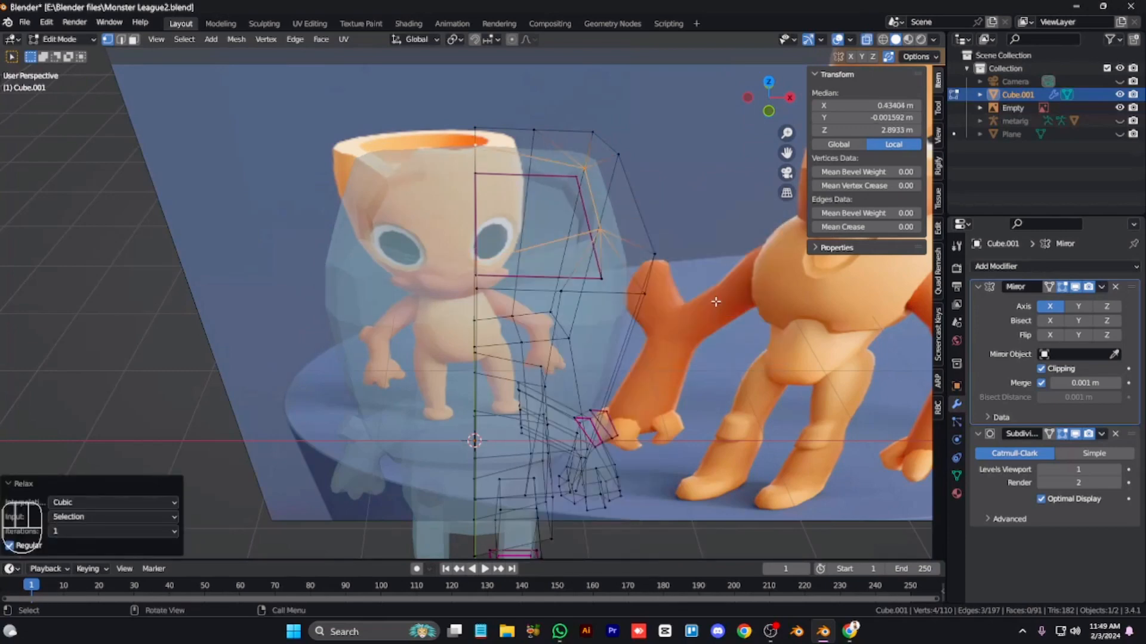
{"action": "key", "text": "alt+z"}
{"action": "key", "text": "alt+z"}
Step: Try relaxing the recess floor face with LoopTools Relax
{"action": "left_click", "coordinate": [540, 276]}
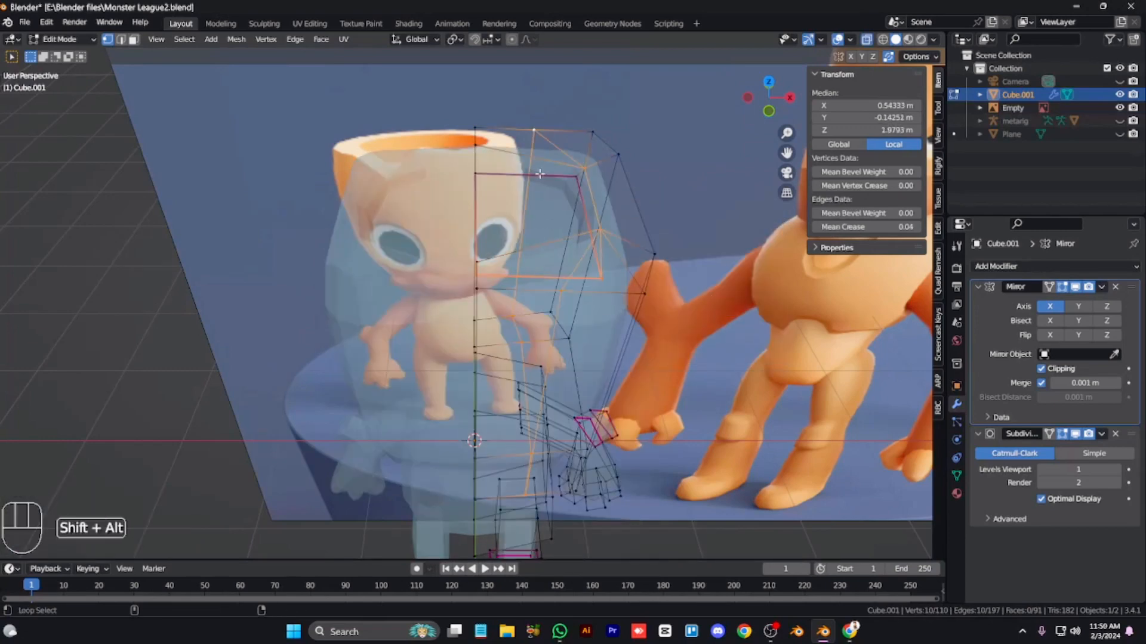
{"action": "key", "text": "2"}
{"action": "left_click", "coordinate": [549, 259]}
{"action": "right_click", "coordinate": [541, 235]}
{"action": "mouse_move", "coordinate": [536, 223]}
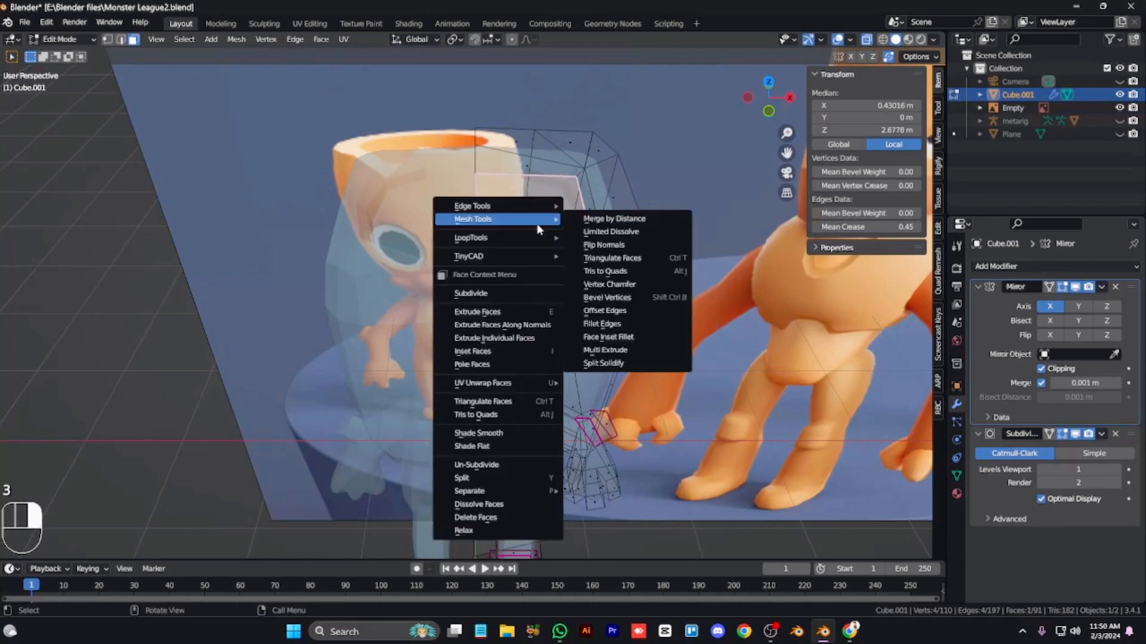
{"action": "left_click", "coordinate": [647, 300]}
{"action": "key", "text": "alt+z"}
{"action": "key", "text": "alt+z"}
{"action": "key", "text": "ctrl+z"}
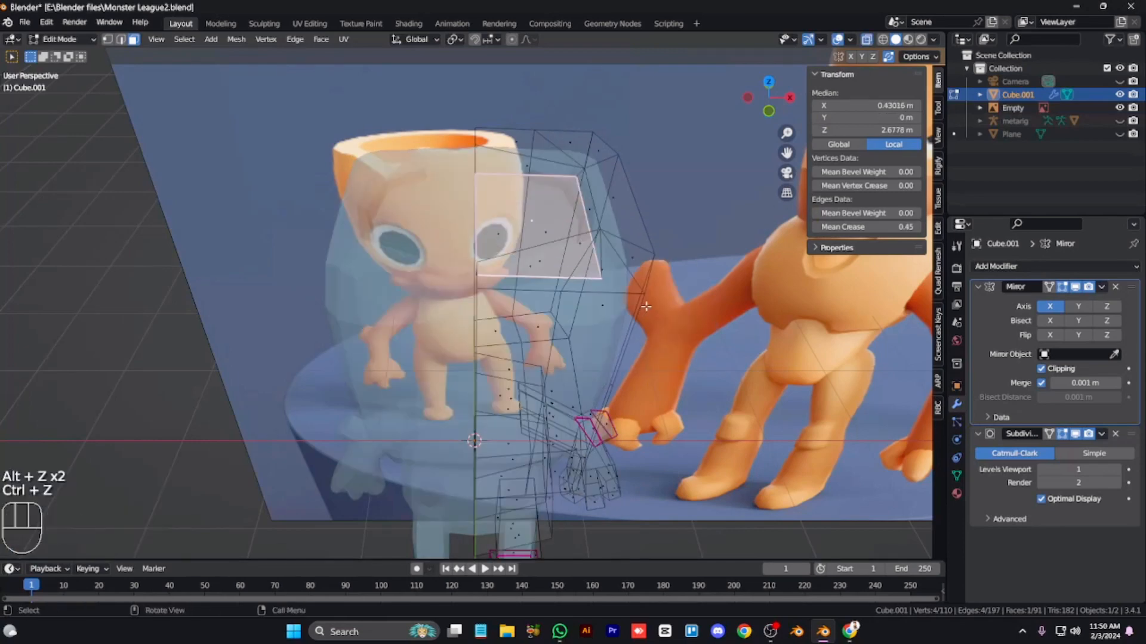
Step: Try relaxing only the recess floor's border edges, excluding the mirror-line edge, with LoopTools Relax
{"action": "key", "text": "2"}
{"action": "left_click", "coordinate": [473, 234], "text": "ctrl"}
{"action": "right_click", "coordinate": [518, 156]}
{"action": "mouse_move", "coordinate": [565, 162]}
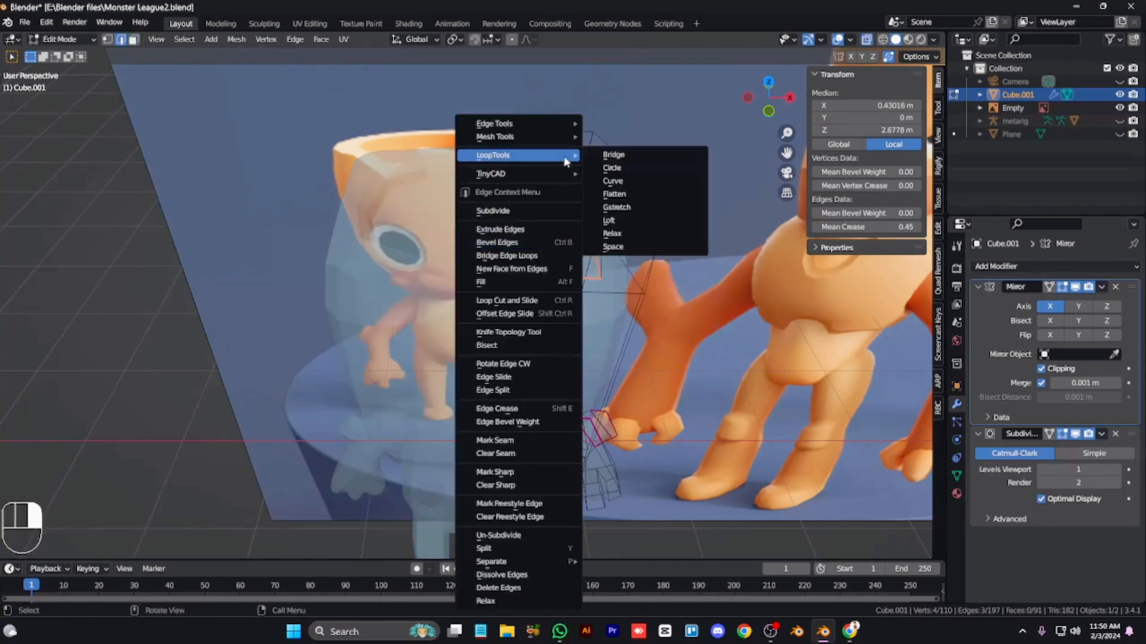
{"action": "left_click", "coordinate": [613, 233]}
{"action": "key", "text": "ctrl+z"}
Step: Round the head's outer top edge loop with LoopTools Relax
{"action": "key", "text": "1"}
{"action": "key", "text": "alt+z"}
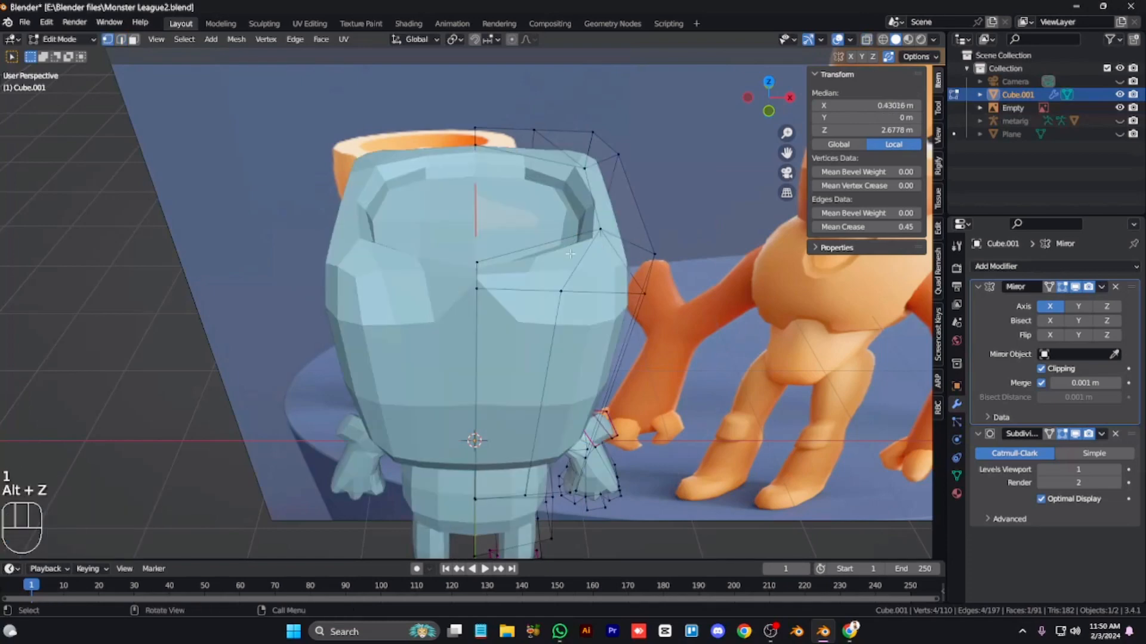
{"action": "left_click", "coordinate": [622, 189], "text": "alt"}
{"action": "right_click", "coordinate": [774, 195]}
{"action": "mouse_move", "coordinate": [777, 207]}
{"action": "left_click", "coordinate": [868, 287]}
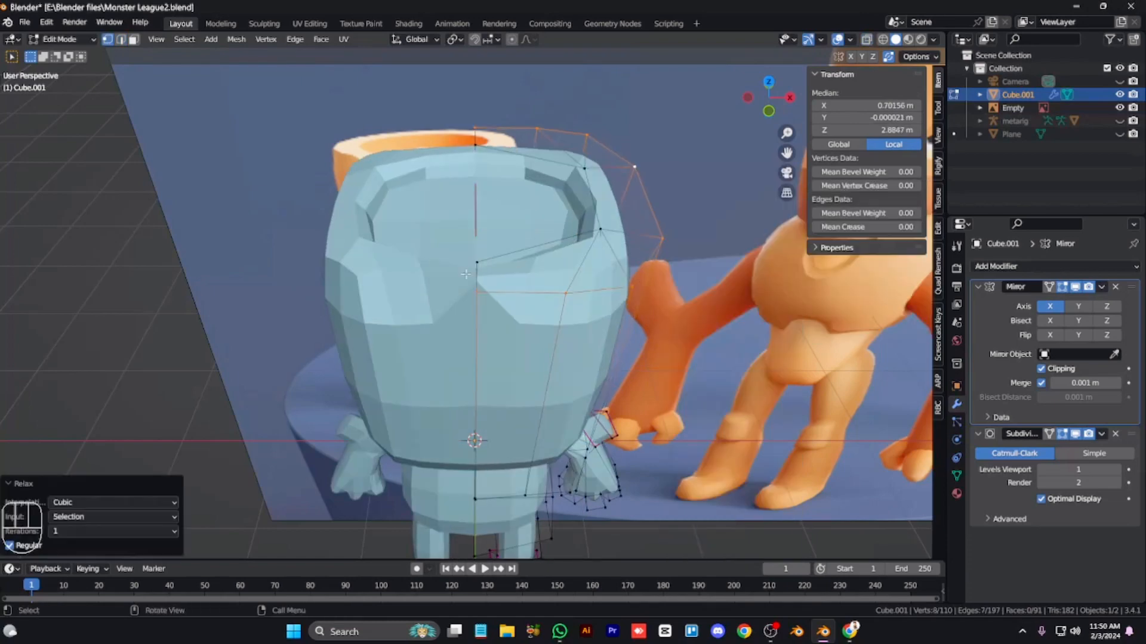
Step: Try moving the head's front top vertex on the mirror line
{"action": "left_click", "coordinate": [482, 285]}
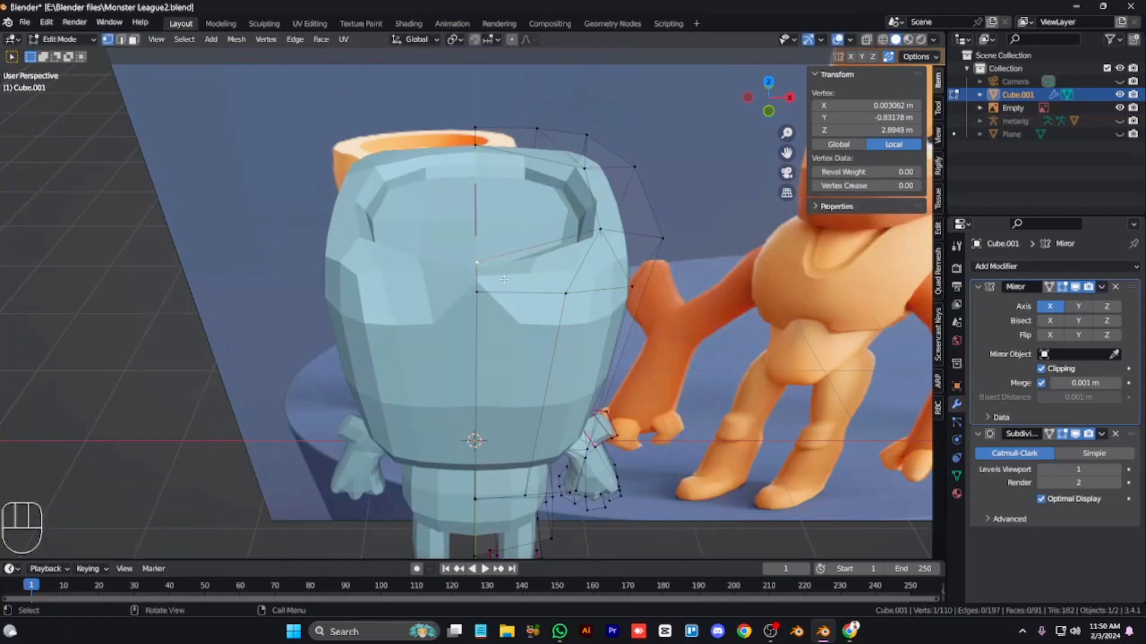
{"action": "key", "text": "KP_3"}
{"action": "key", "text": "alt+z"}
{"action": "key", "text": "KP_8"}
{"action": "key", "text": "KP_4"}
{"action": "key", "text": "KP_4"}
{"action": "key", "text": "KP_4"}
{"action": "key", "text": "alt+z"}
{"action": "key", "text": "g"}
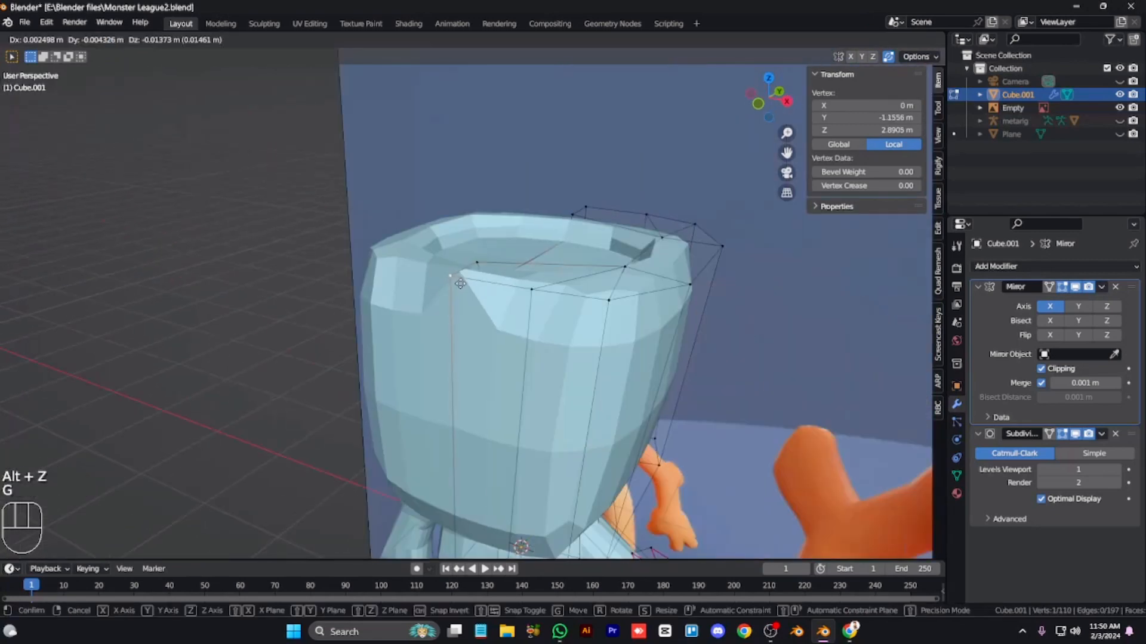
{"action": "left_click", "coordinate": [473, 281]}
Step: Sharpen the head's outer top loop with an edge crease and crease the recess rim loop to about 0.35
{"action": "left_click", "coordinate": [473, 280], "text": "alt"}
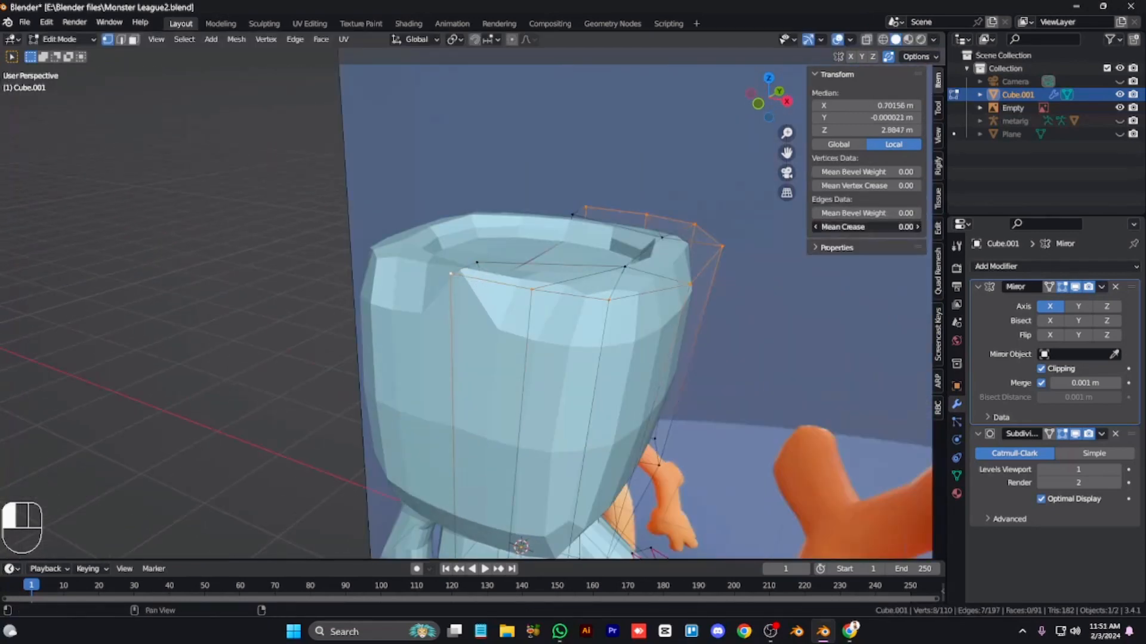
{"action": "left_click_drag", "start_coordinate": [866, 227], "coordinate": [1050, 227]}
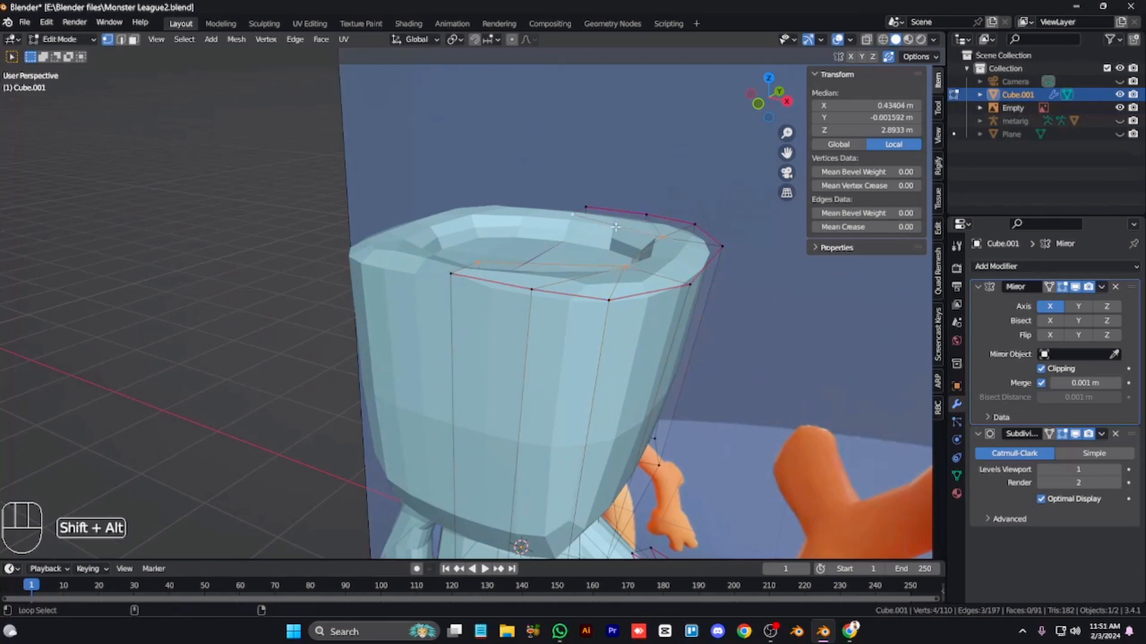
{"action": "left_click_drag", "start_coordinate": [859, 227], "coordinate": [1014, 226]}
Step: Try extruding the front face of the head's top rim upward
{"action": "key", "text": "3"}
{"action": "left_click", "coordinate": [517, 267]}
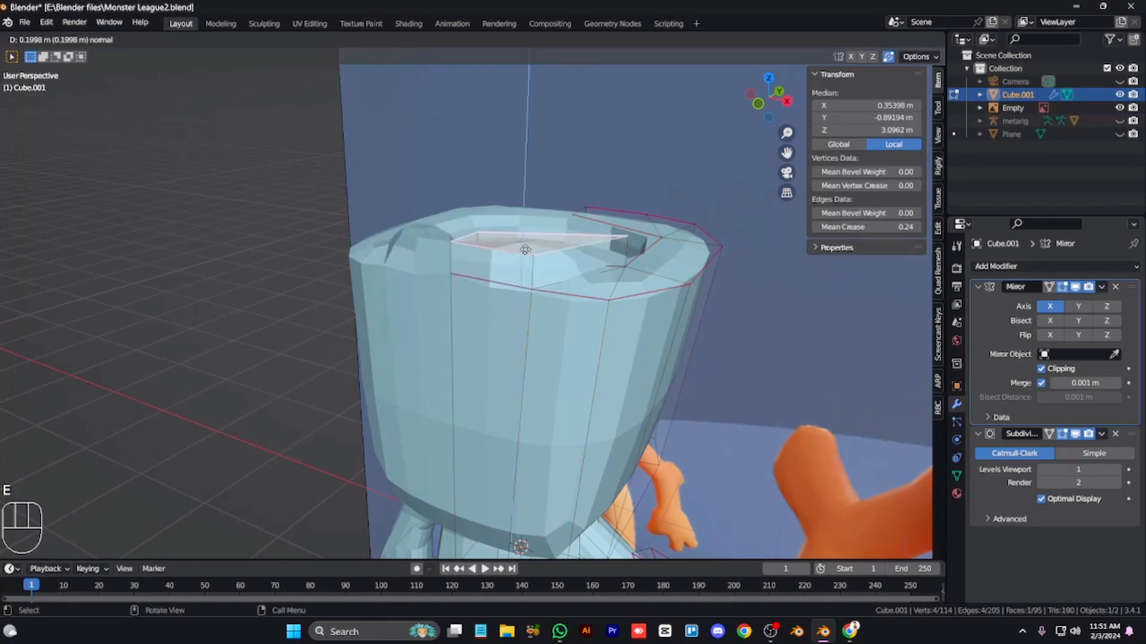
{"action": "key", "text": "e"}
{"action": "key", "text": "ctrl+z"}
Step: Try merging the vertices of the head's front face beside the mirror line by distance
{"action": "key", "text": "alt+z"}
{"action": "key", "text": "alt+KP_1"}
{"action": "key", "text": "KP_1"}
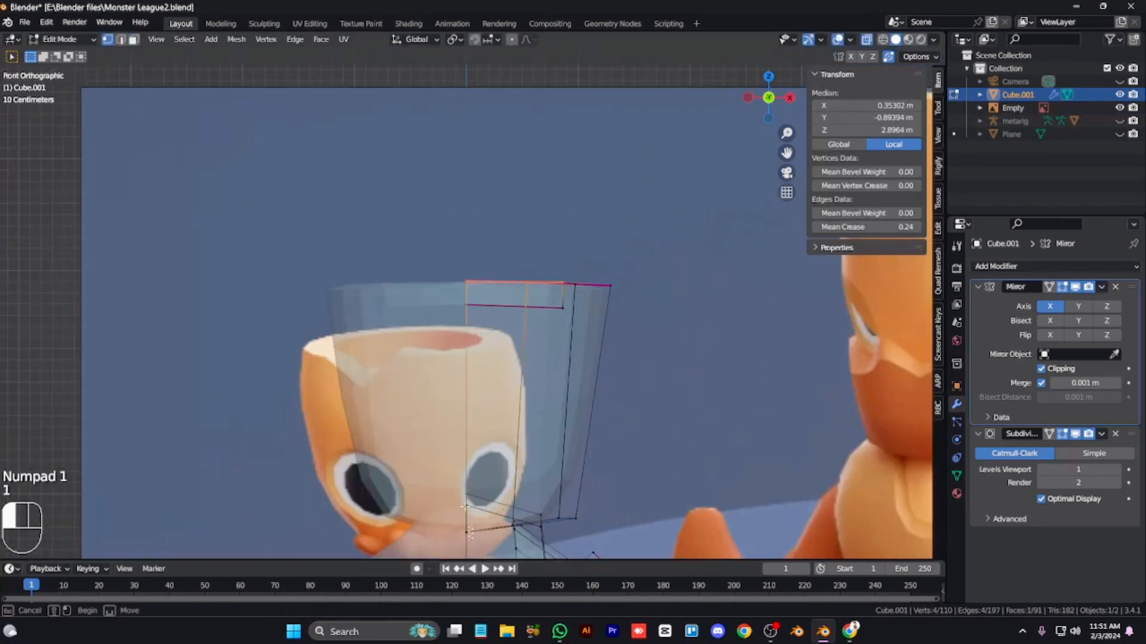
{"action": "left_click_drag", "start_coordinate": [465, 508], "coordinate": [424, 258]}
{"action": "key", "text": "3"}
{"action": "key", "text": "KP_6"}
{"action": "scroll", "coordinate": [422, 244], "scroll_direction": "down", "scroll_amount": 2}
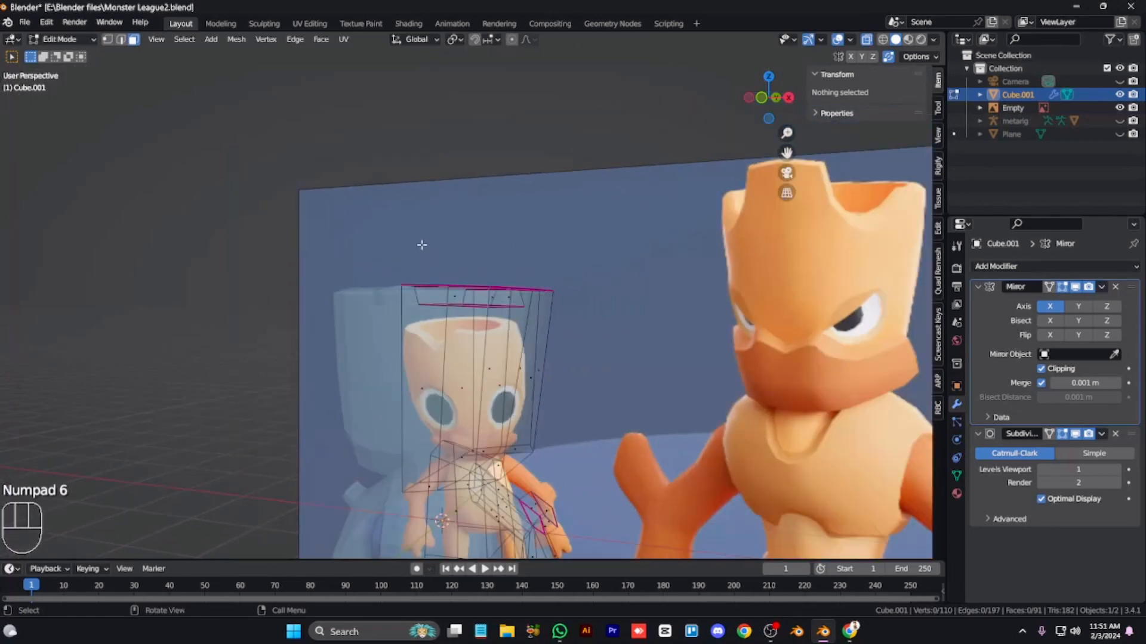
{"action": "left_click", "coordinate": [430, 362], "text": "alt"}
{"action": "key", "text": "alt+z"}
{"action": "key", "text": "alt+z"}
{"action": "key", "text": "alt+z"}
{"action": "key", "text": "KP_8"}
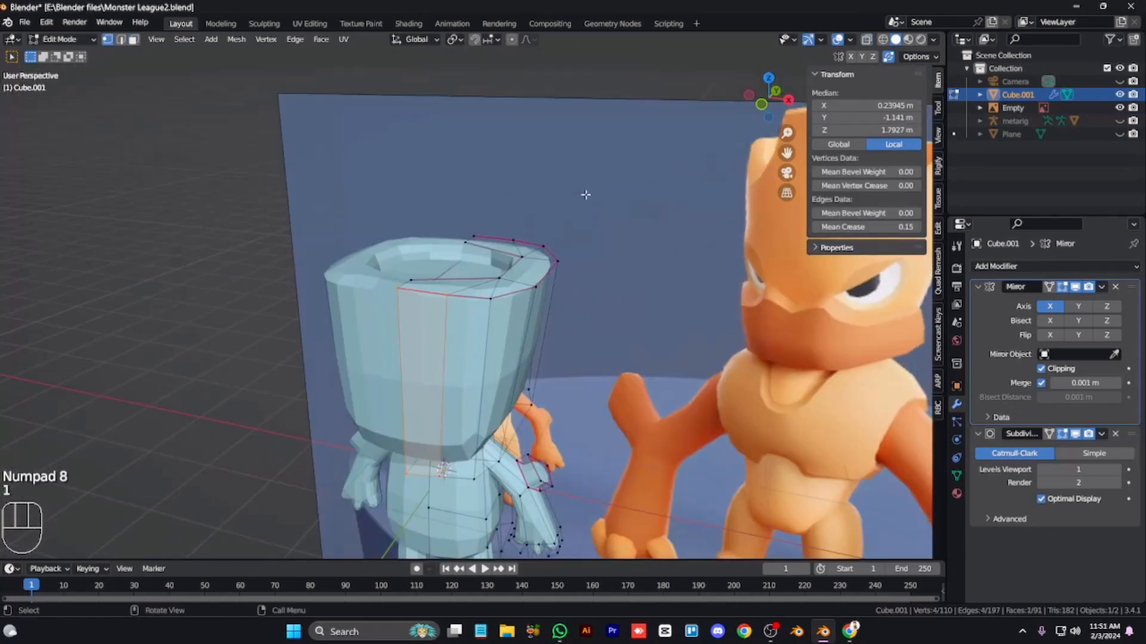
{"action": "key", "text": "m"}
{"action": "left_click", "coordinate": [573, 256]}
{"action": "key", "text": "Tab"}
{"action": "key", "text": "Tab"}
Step: Retry the upward extrusion of the rim's front face beside the mirror line, then undo it
{"action": "key", "text": "3"}
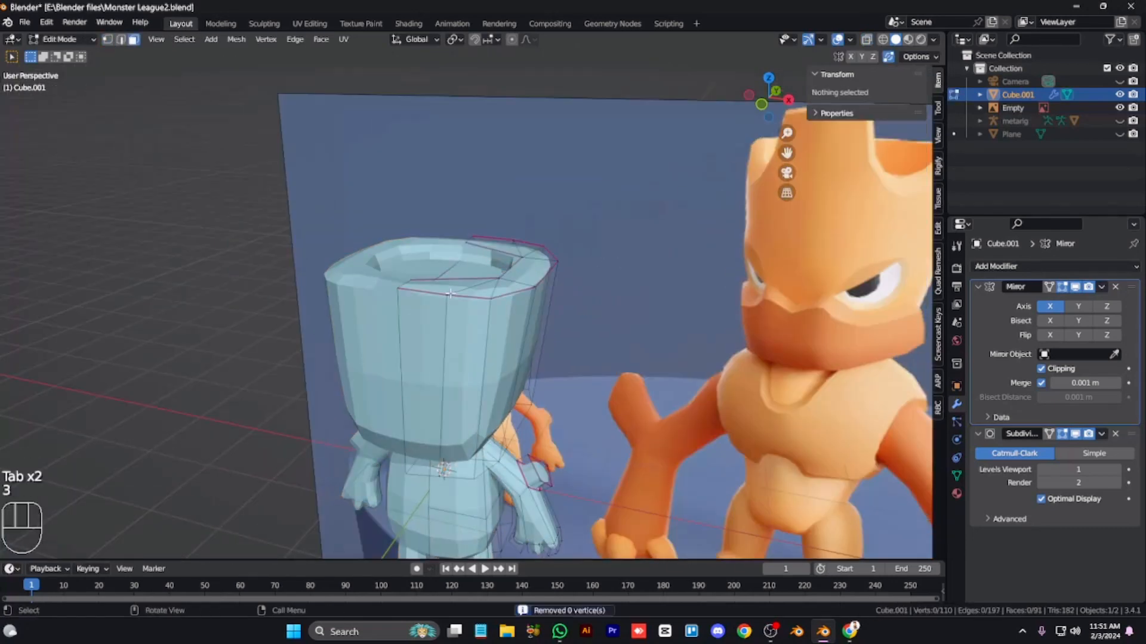
{"action": "left_click", "coordinate": [450, 293]}
{"action": "key", "text": "e"}
{"action": "left_click", "coordinate": [398, 269]}
{"action": "key", "text": "alt+z"}
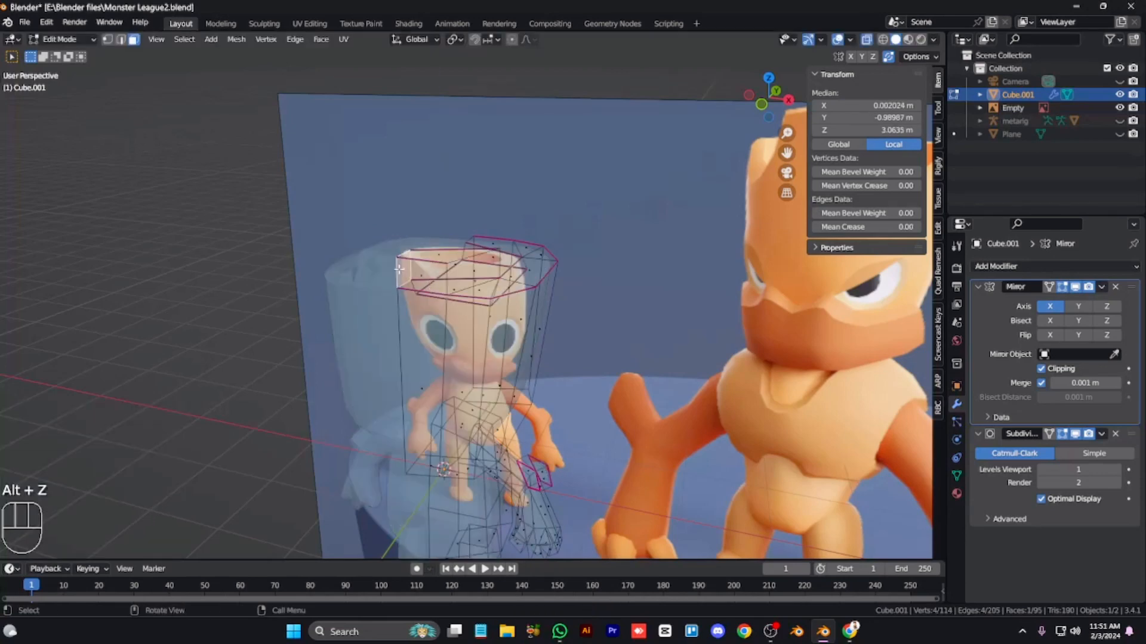
{"action": "key", "text": "alt+a"}
{"action": "key", "text": "alt+z"}
{"action": "key", "text": "ctrl+z"}
{"action": "key", "text": "ctrl+z"}
{"action": "key", "text": "ctrl+z"}
{"action": "key", "text": "ctrl+z"}
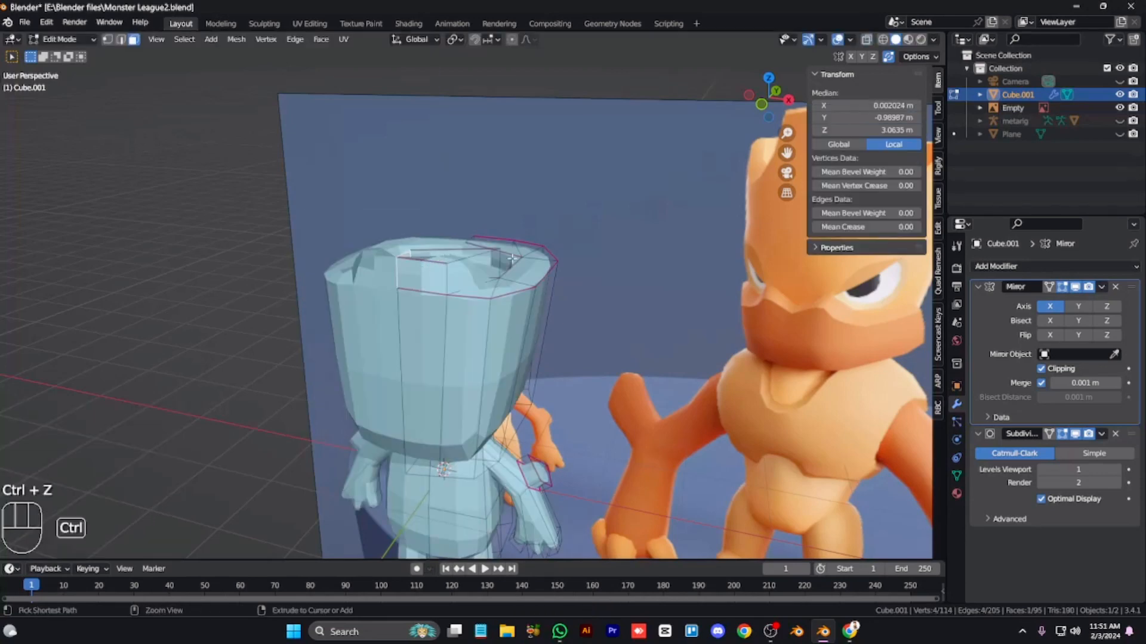
Step: Flatten the recess's back wall along Y by scaling it to 0
{"action": "key", "text": "KP_7"}
{"action": "key", "text": "KP_Add"}
{"action": "key", "text": "KP_Add"}
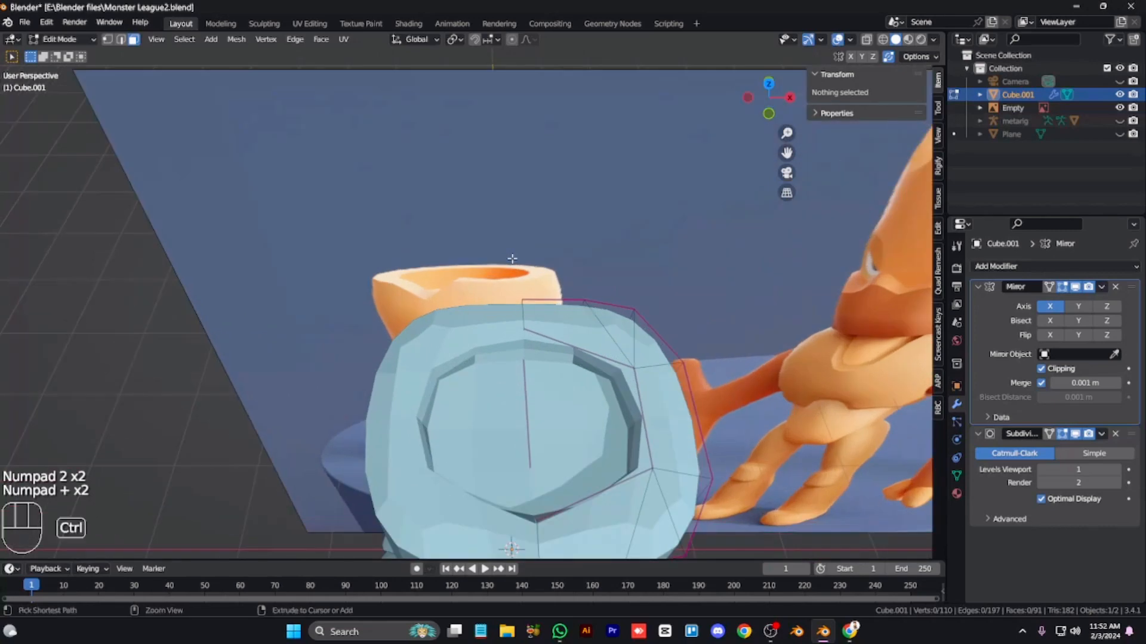
{"action": "key", "text": "ctrl+KP_2"}
{"action": "key", "text": "ctrl+KP_2"}
{"action": "key", "text": "ctrl+KP_2"}
{"action": "key", "text": "ctrl+KP_2"}
{"action": "key", "text": "ctrl+KP_2"}
{"action": "key", "text": "alt+z"}
{"action": "left_click", "coordinate": [602, 322], "text": "alt"}
{"action": "key", "text": "alt+z"}
{"action": "key", "text": "2"}
{"action": "left_click", "coordinate": [591, 214]}
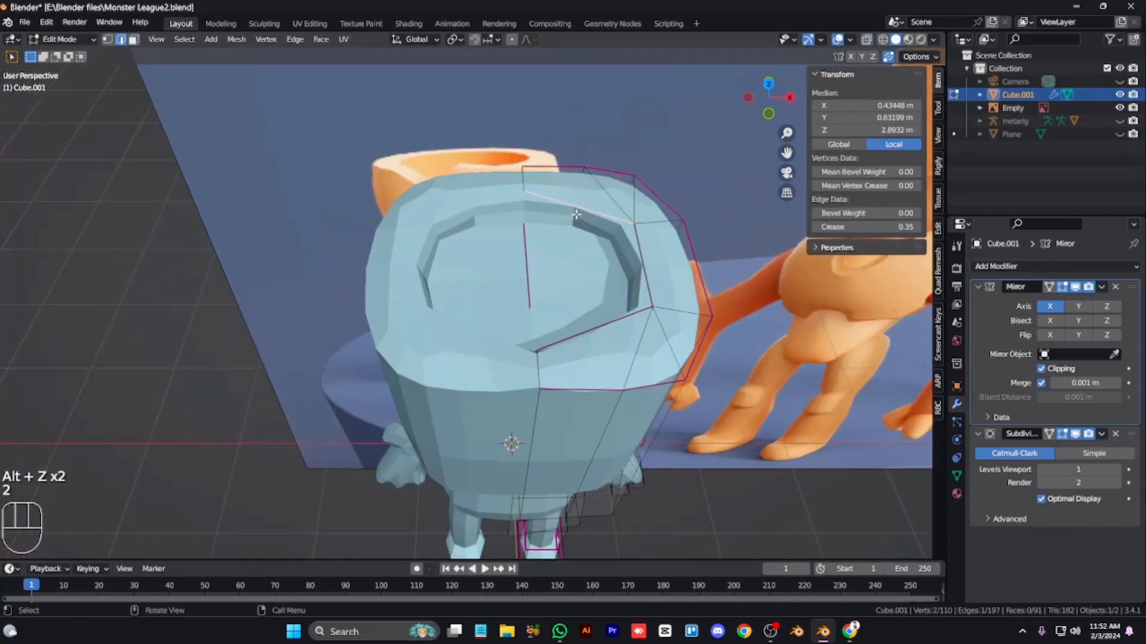
{"action": "key", "text": "s"}
{"action": "key", "text": "y"}
{"action": "key", "text": "0"}
{"action": "key", "text": "Return"}
{"action": "key", "text": "alt+z"}
{"action": "key", "text": "alt+z"}
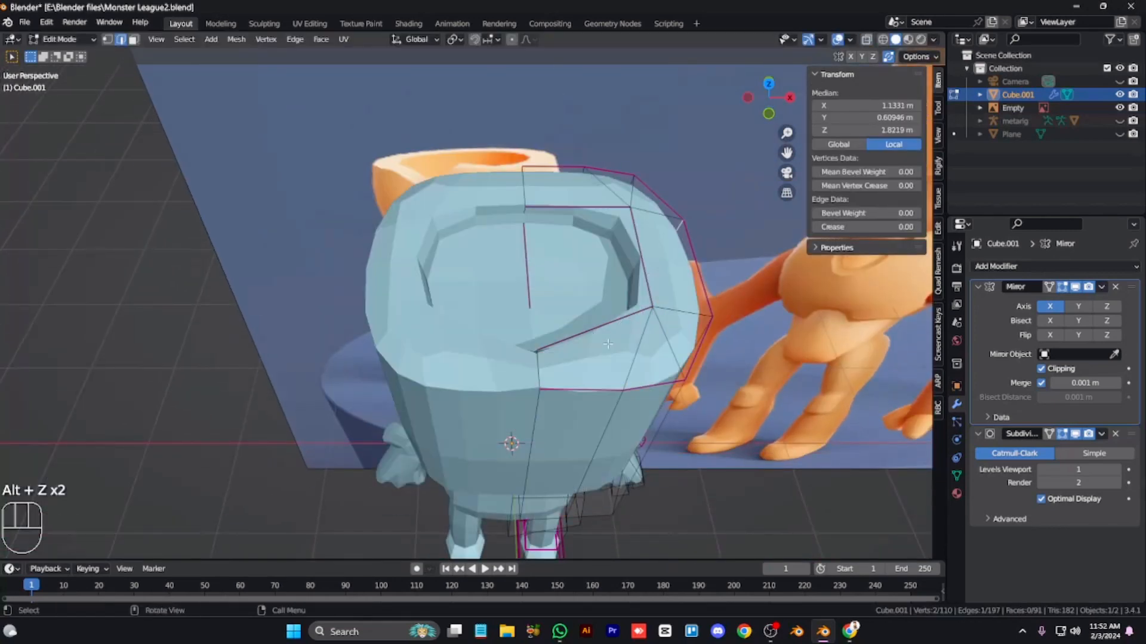
Step: Flatten the recess's front wall face by scaling it to 0 along Y
{"action": "key", "text": "3"}
{"action": "key", "text": "alt+z"}
{"action": "left_click", "coordinate": [597, 338]}
{"action": "key", "text": "s"}
{"action": "key", "text": "y"}
{"action": "left_click", "coordinate": [598, 337]}
{"action": "key", "text": "alt+z"}
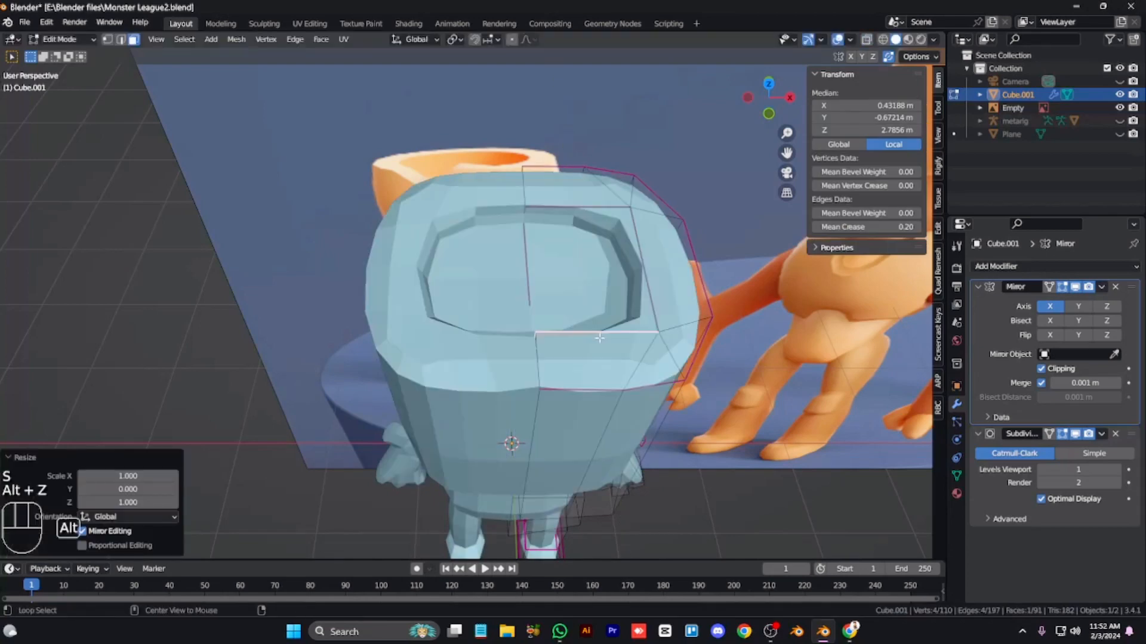
Step: Try adjusting the recess's outer vertical corner edges by scaling them along Y
{"action": "key", "text": "2"}
{"action": "left_click", "coordinate": [651, 340]}
{"action": "key", "text": "alt+z"}
{"action": "key", "text": "g"}
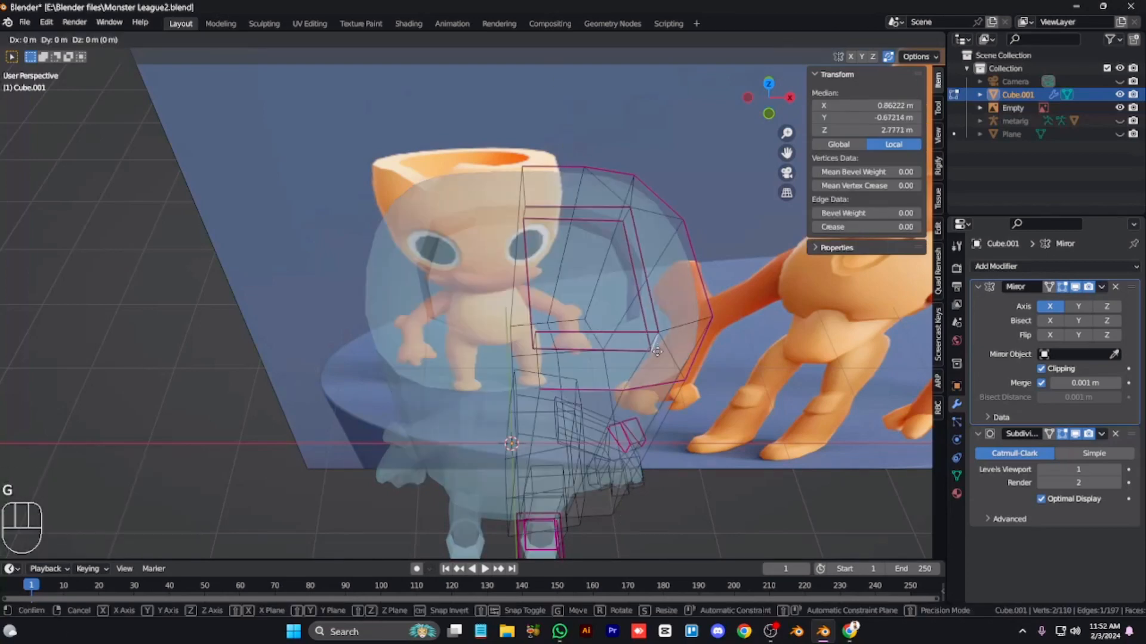
{"action": "right_click", "coordinate": [655, 346]}
{"action": "left_click", "coordinate": [628, 214], "text": "shift"}
{"action": "key", "text": "alt+z"}
{"action": "key", "text": "s"}
{"action": "key", "text": "y"}
{"action": "left_click", "coordinate": [579, 244]}
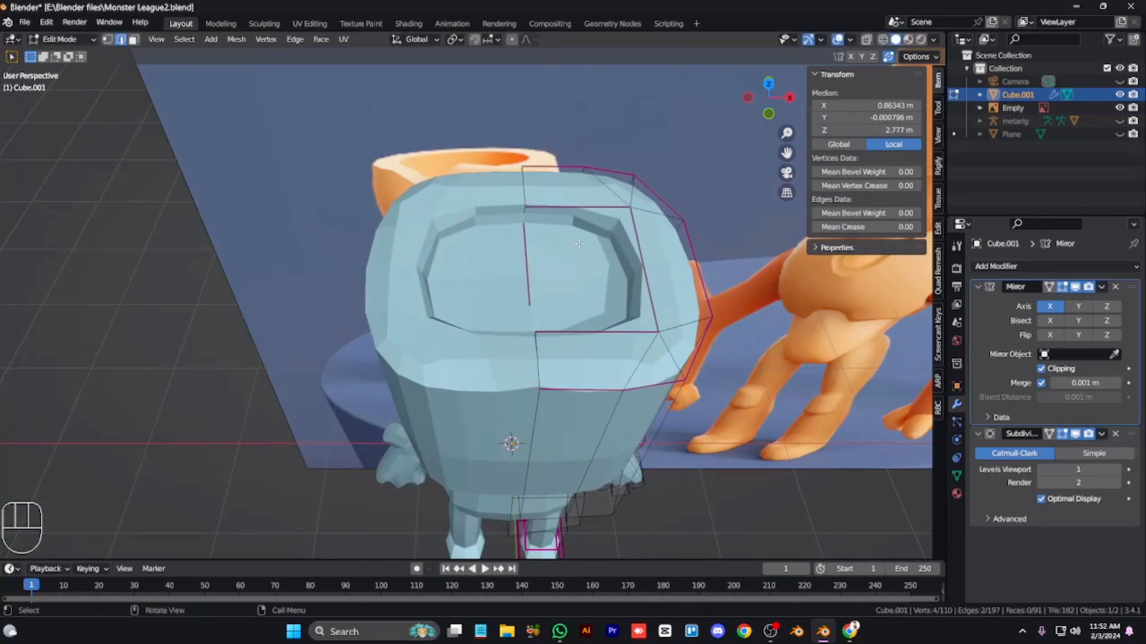
Step: Widen the recess by scaling its walls to about 1.25 horizontally, with Z locked
{"action": "key", "text": "space"}
{"action": "key", "text": "space"}
{"action": "key", "text": "alt+z"}
{"action": "key", "text": "shift+Left"}
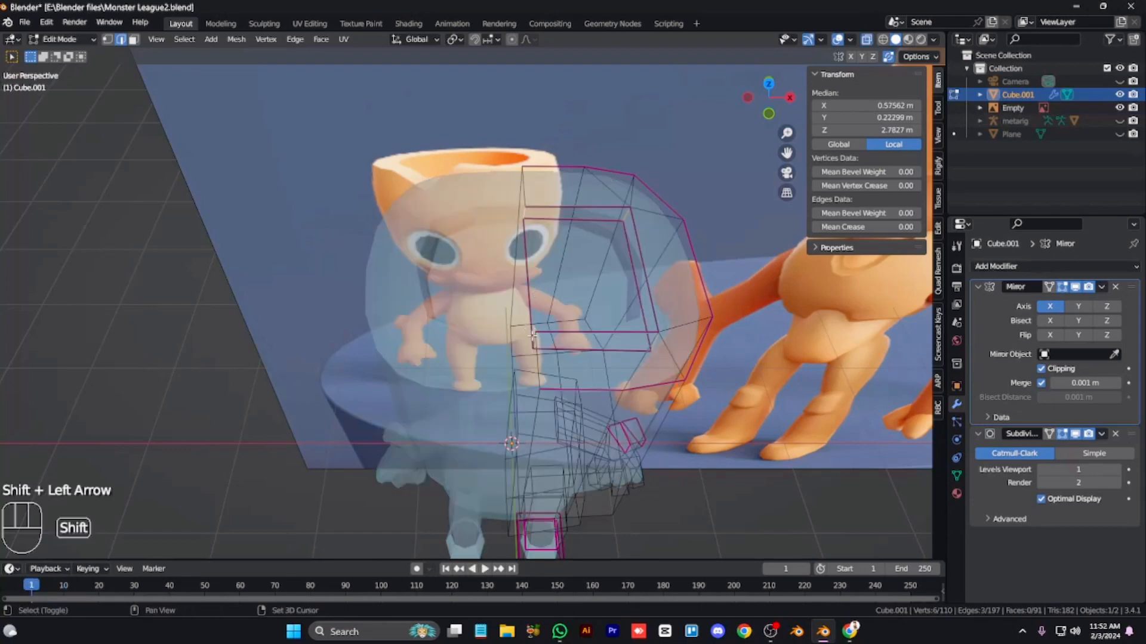
{"action": "key", "text": "alt+z"}
{"action": "key", "text": "alt+s"}
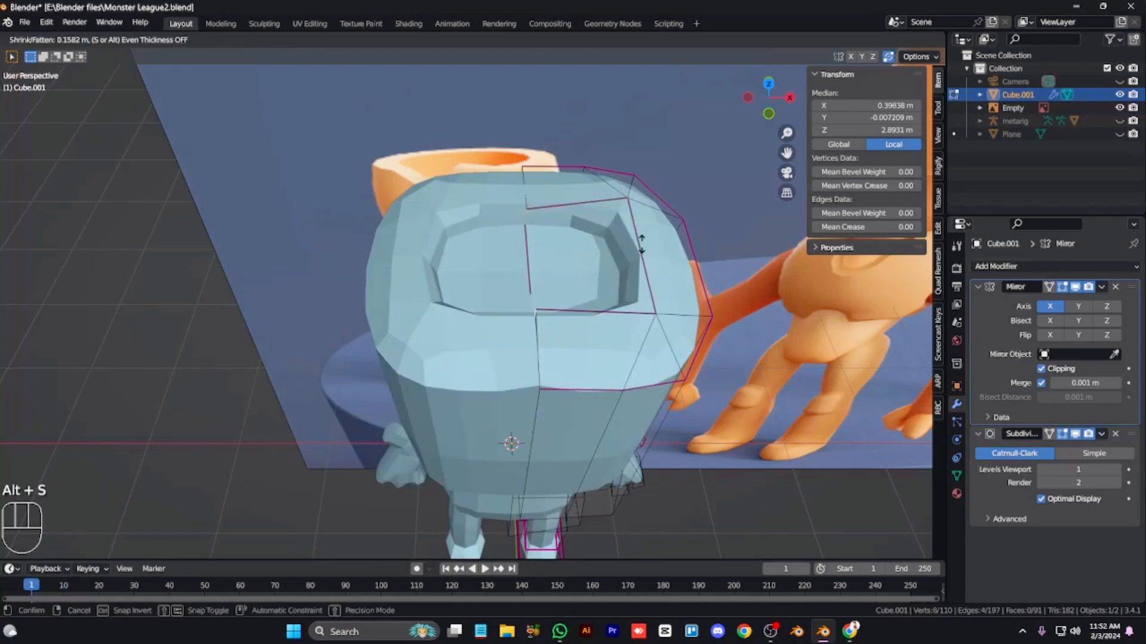
{"action": "right_click", "coordinate": [651, 254]}
{"action": "key", "text": "s"}
{"action": "key", "text": "shift+z"}
{"action": "key", "text": "Escape"}
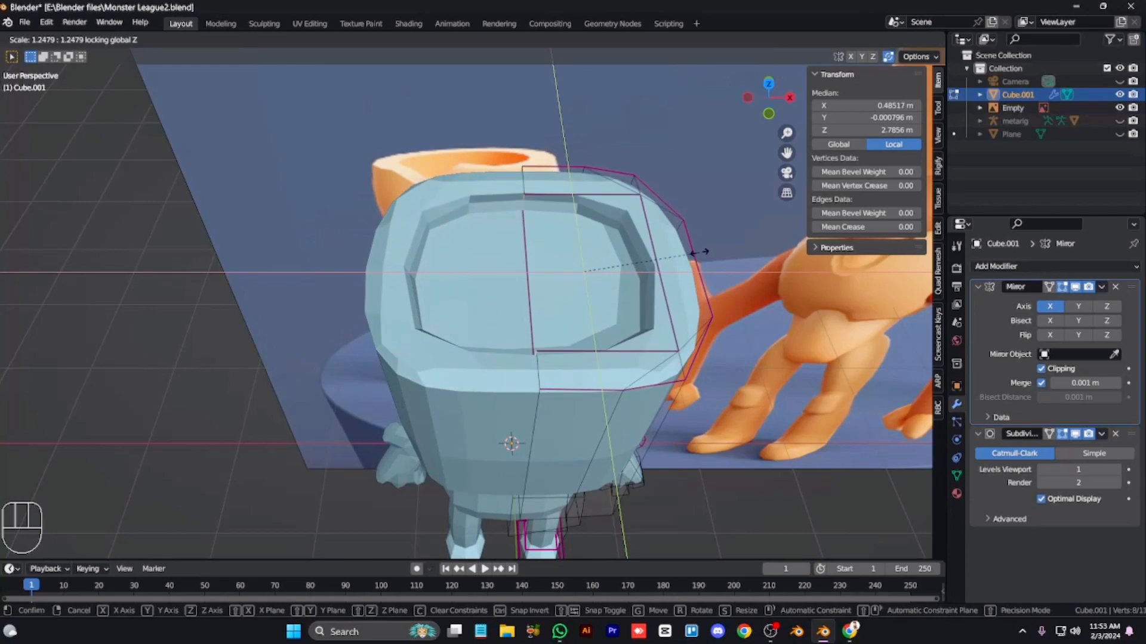
Step: Remove the crease from the recess floor's mirror-line edge and select the floor face
{"action": "left_click", "coordinate": [526, 300]}
{"action": "key", "text": "3"}
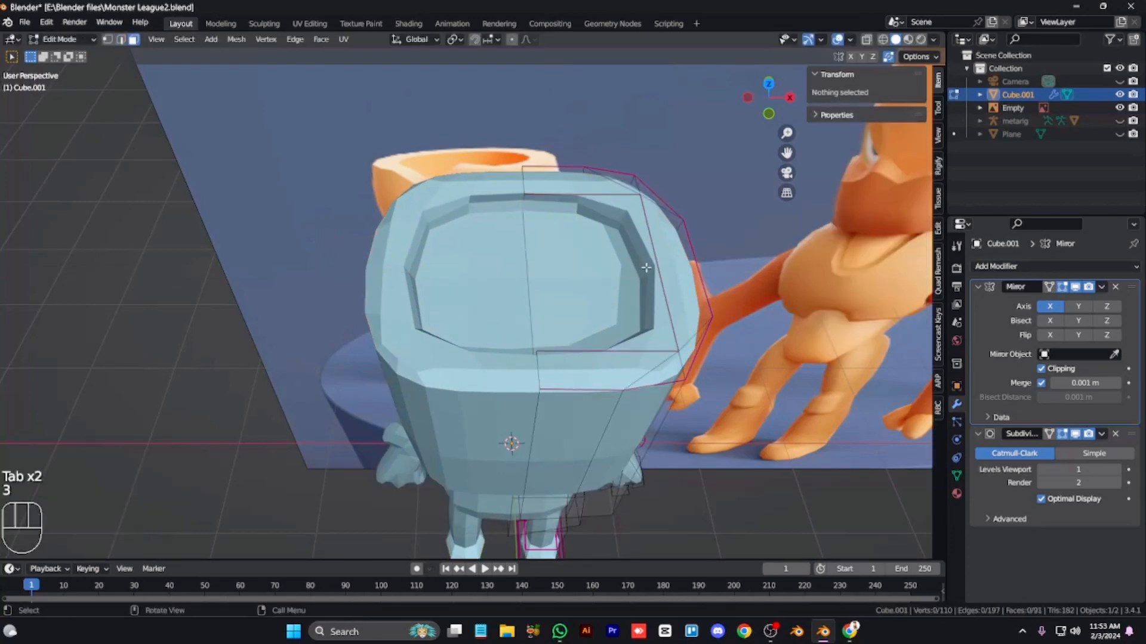
{"action": "left_click", "coordinate": [622, 267]}
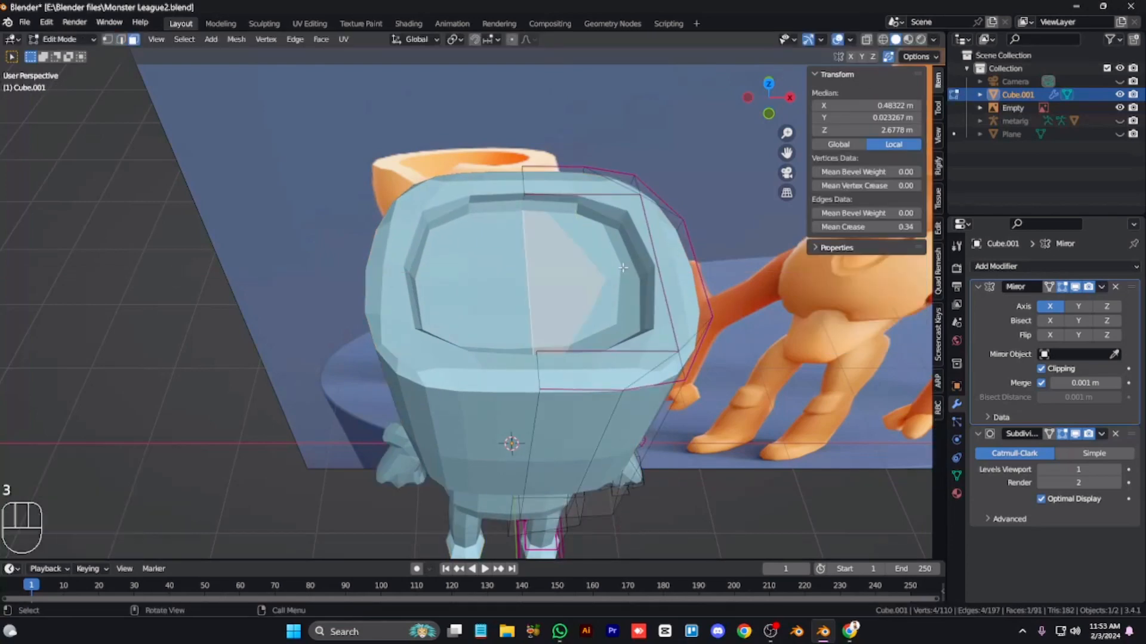
Step: Adjust the mean crease of the edges around the recess floor
{"action": "left_click", "coordinate": [892, 226]}
{"action": "type", "text": "0.14"}
{"action": "left_click_drag", "start_coordinate": [842, 227], "coordinate": [866, 226]}
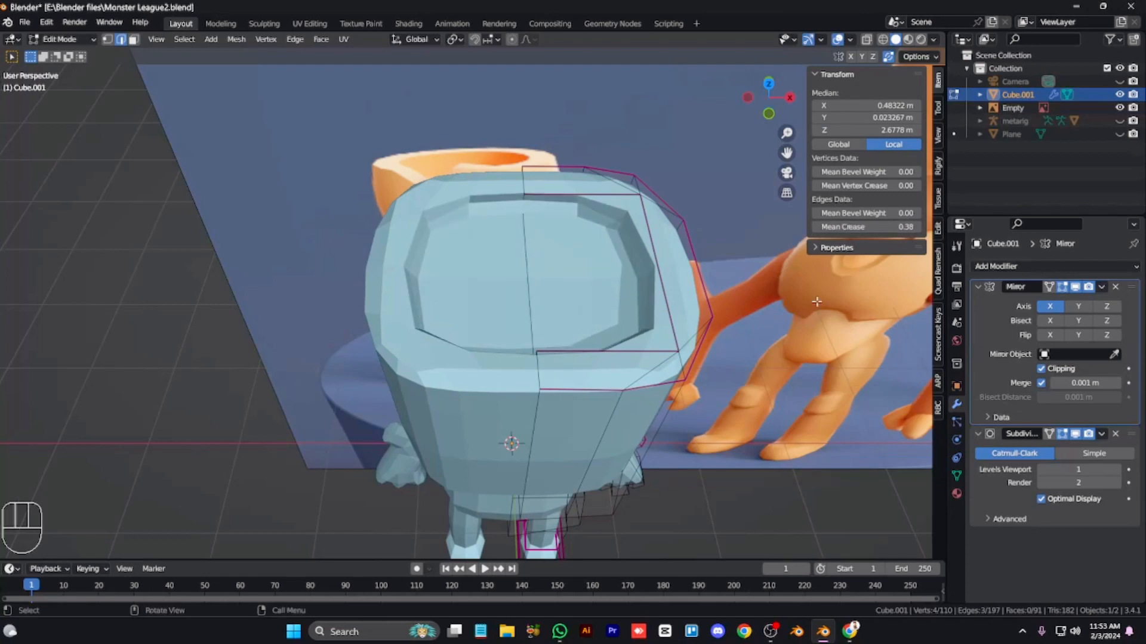
{"action": "mouse_move", "coordinate": [1049, 470]}
{"action": "left_mouse_down"}
{"action": "mouse_move", "coordinate": [1060, 470]}
{"action": "mouse_move", "coordinate": [1038, 469]}
{"action": "left_mouse_up"}
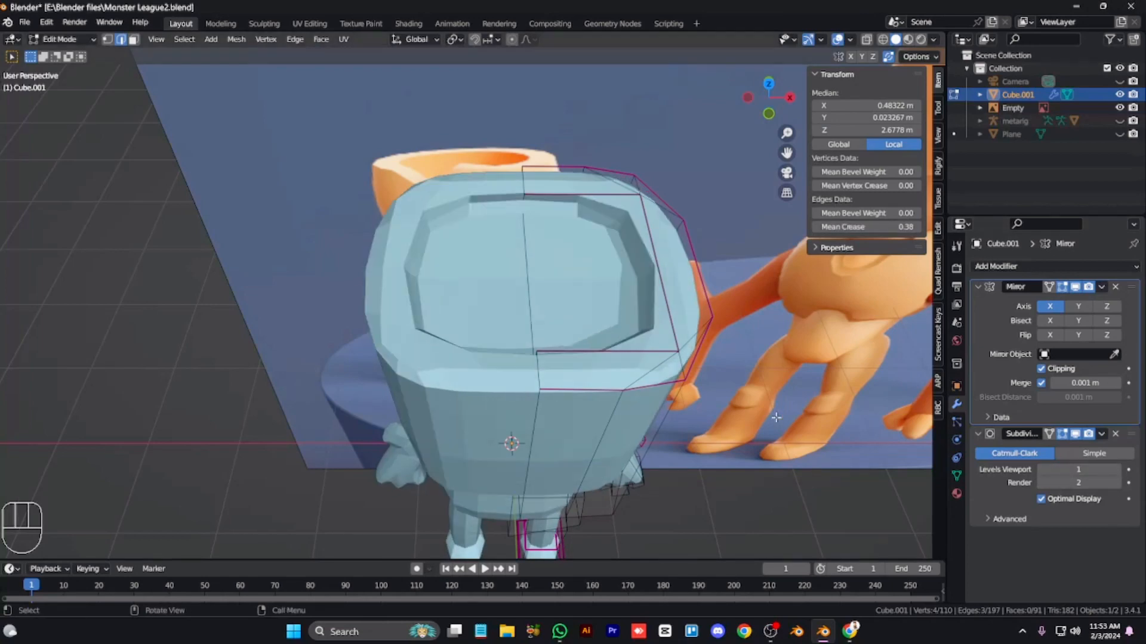
Step: Try scaling the head's top vertices in the see-through front view
{"action": "left_click", "coordinate": [540, 457], "text": "alt"}
{"action": "key", "text": "Tab"}
{"action": "key", "text": "KP_1"}
{"action": "key", "text": "Tab"}
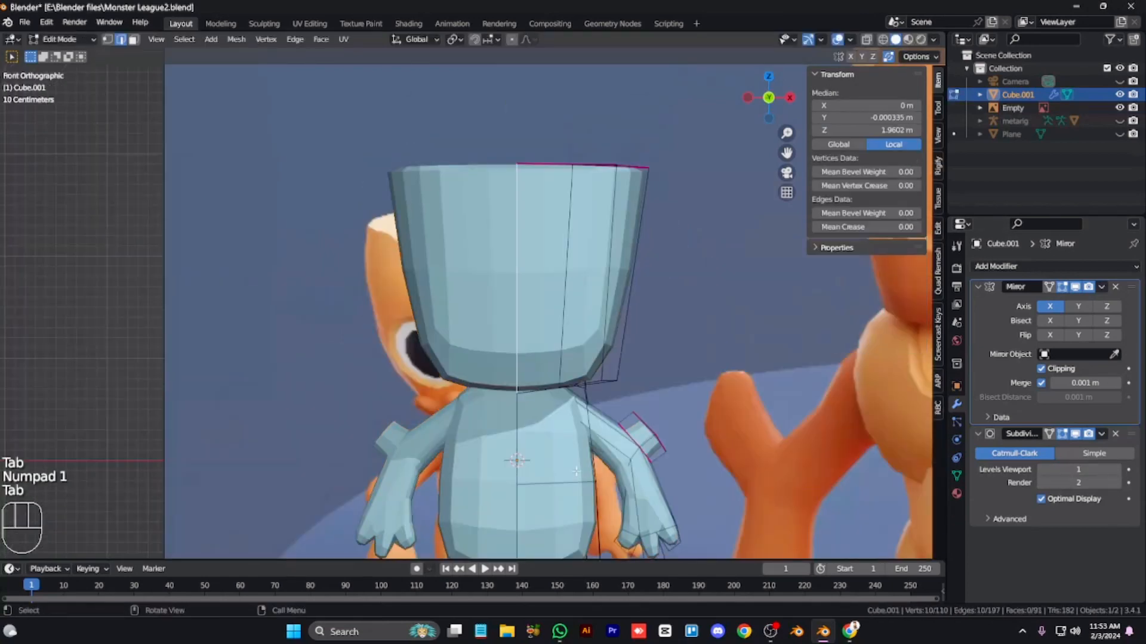
{"action": "key", "text": "alt+z"}
{"action": "key", "text": "1"}
{"action": "left_click_drag", "start_coordinate": [666, 208], "coordinate": [504, 151]}
{"action": "key", "text": "s"}
{"action": "right_click", "coordinate": [695, 224]}
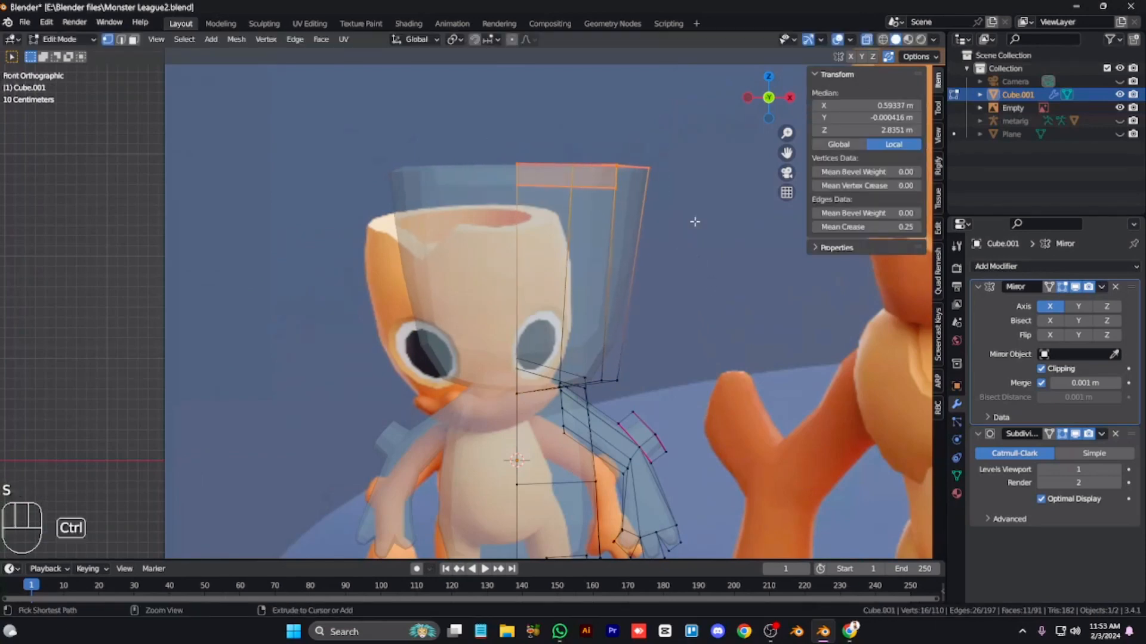
Step: Add a horizontal loop cut around the head at about mid-height
{"action": "key", "text": "ctrl+r"}
{"action": "double_click", "coordinate": [626, 248]}
{"action": "key", "text": "g"}
{"action": "key", "text": "g"}
{"action": "left_click", "coordinate": [684, 263]}
Step: Narrow the upper head by moving its rim vertices, plus the outer side vertices down to the mid-height loop, inward along X
{"action": "left_click_drag", "start_coordinate": [660, 206], "coordinate": [488, 89]}
{"action": "key", "text": "g"}
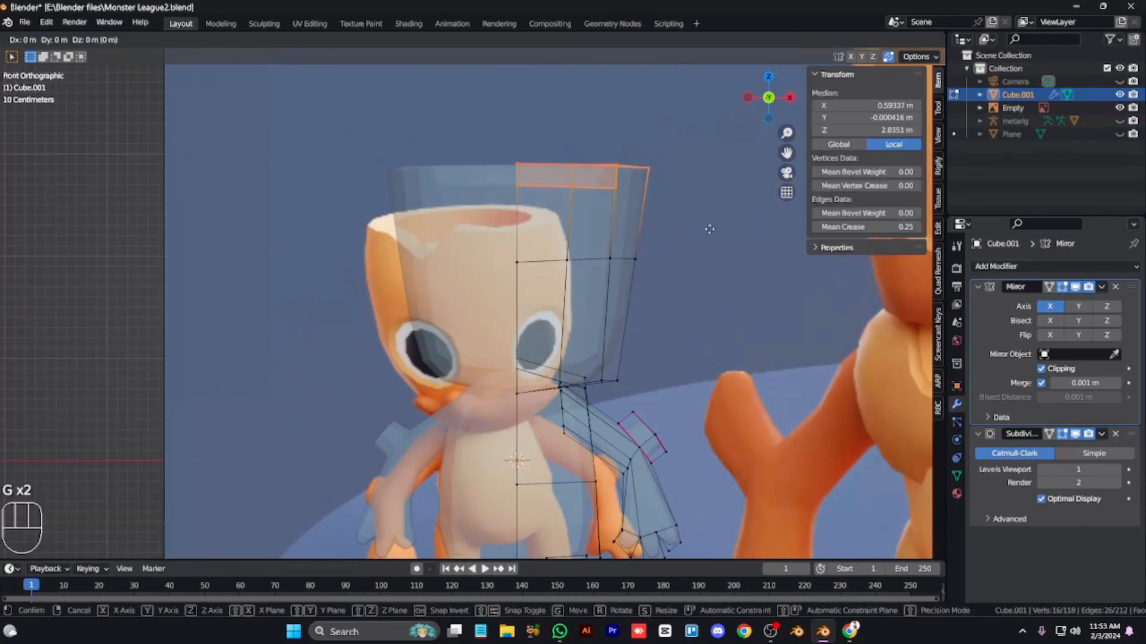
{"action": "key", "text": "x"}
{"action": "left_click", "coordinate": [694, 230]}
{"action": "left_click_drag", "start_coordinate": [656, 304], "coordinate": [530, 221], "text": "shift"}
{"action": "left_click_drag", "start_coordinate": [535, 137], "coordinate": [658, 304]}
{"action": "key", "text": "g"}
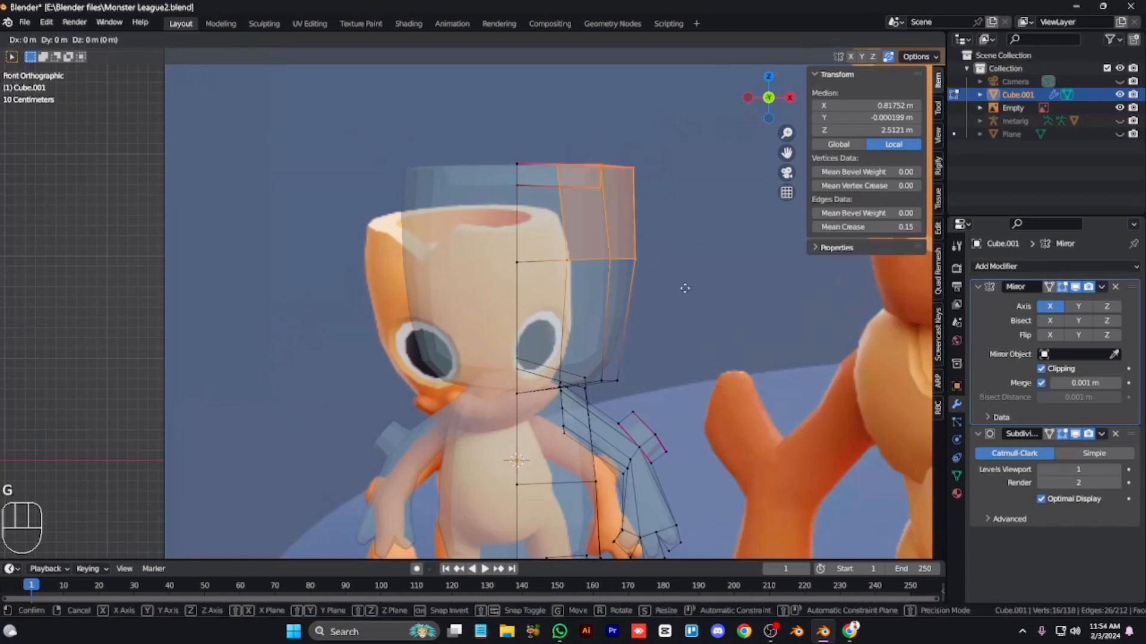
{"action": "left_click", "coordinate": [685, 288]}
Step: Move the head's bottom vertices inward along X by about 0.12 m and check the shape from above
{"action": "key", "text": "alt+z"}
{"action": "key", "text": "l"}
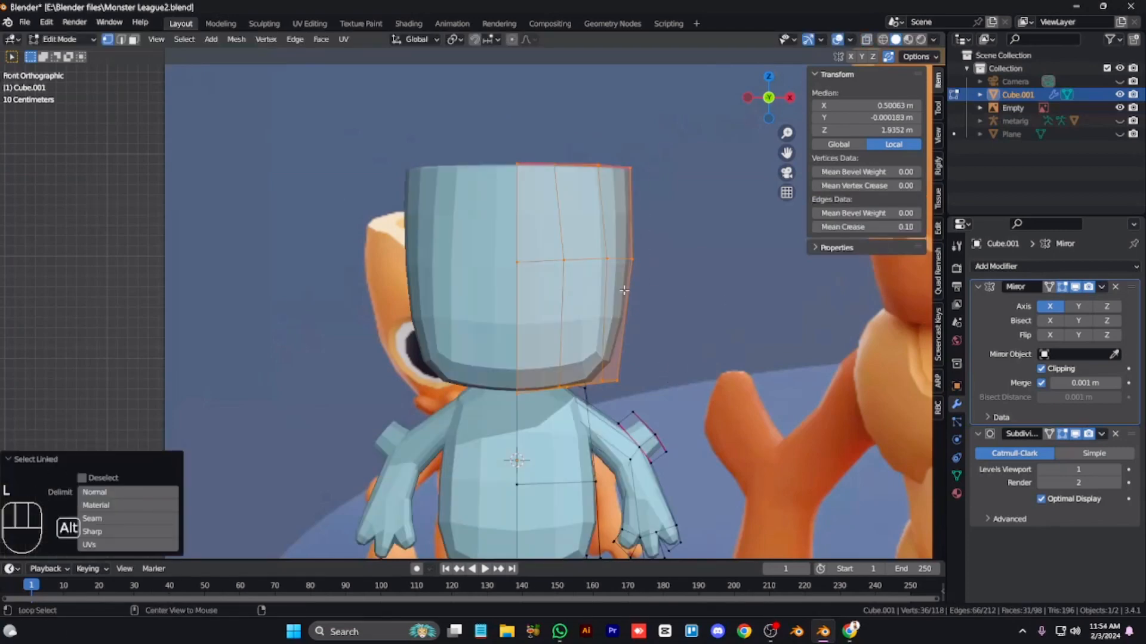
{"action": "key", "text": "alt+z"}
{"action": "key", "text": "g"}
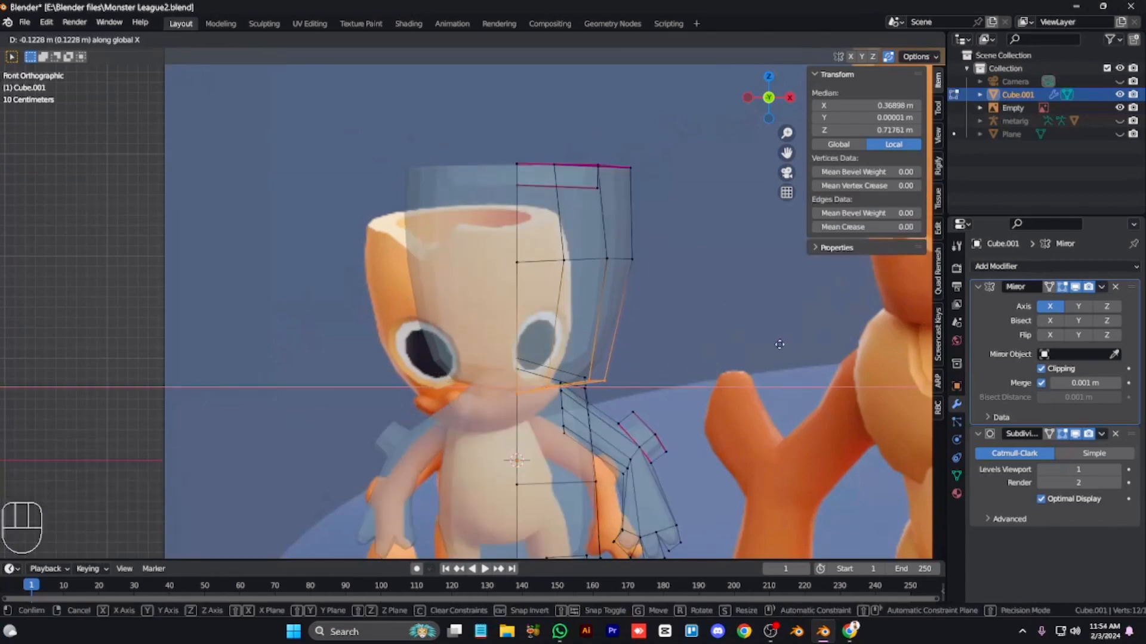
{"action": "left_click", "coordinate": [779, 344]}
{"action": "key", "text": "alt+z"}
{"action": "key", "text": "Tab"}
{"action": "key", "text": "KP_8"}
{"action": "key", "text": "KP_8"}
{"action": "key", "text": "Tab"}
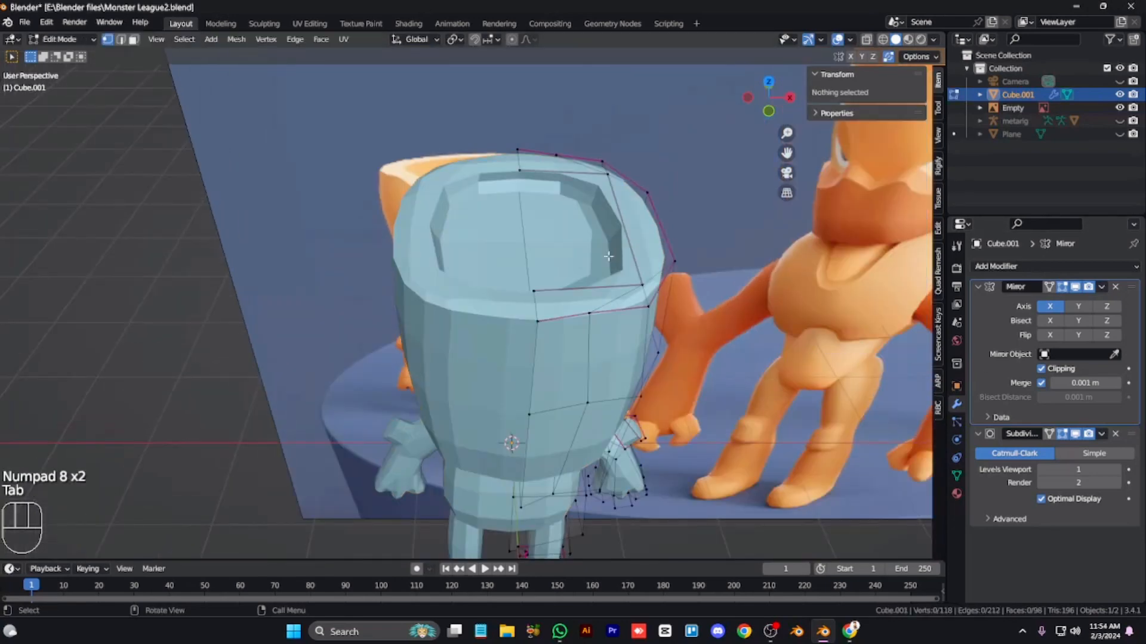
Step: Show the character in material preview and give it the existing material named Material
{"action": "key", "text": "Tab"}
{"action": "scroll", "coordinate": [542, 278], "scroll_direction": "down", "scroll_amount": 6}
{"action": "key", "text": "z"}
{"action": "left_click", "coordinate": [556, 323]}
{"action": "scroll", "coordinate": [559, 325], "scroll_direction": "up", "scroll_amount": 3}
{"action": "left_click", "coordinate": [957, 494]}
{"action": "left_click", "coordinate": [978, 322]}
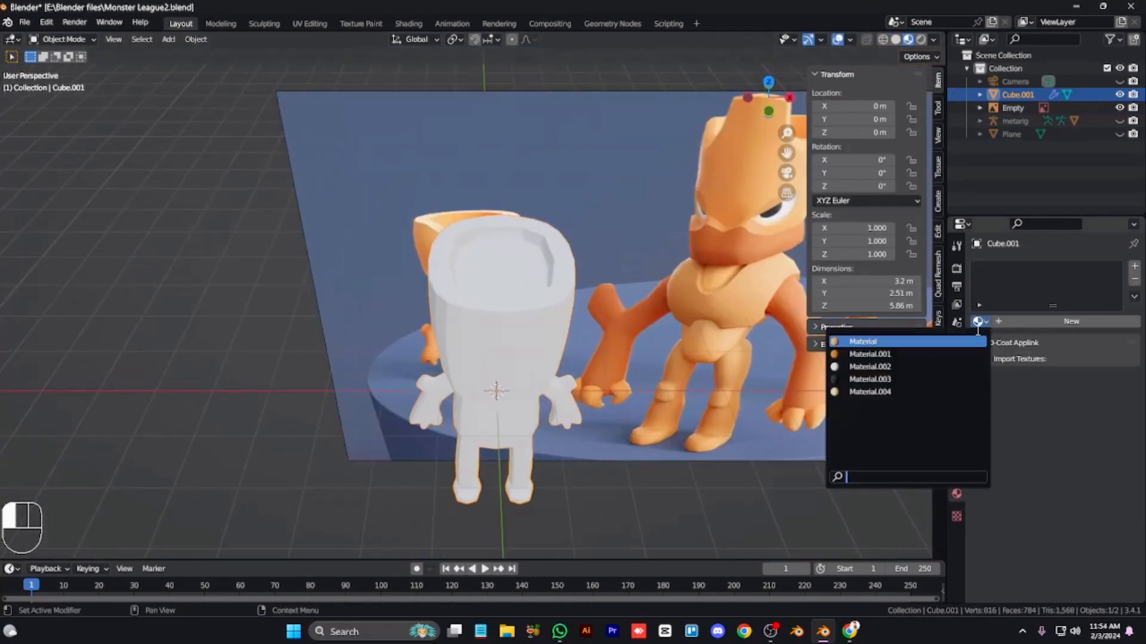
{"action": "left_click", "coordinate": [913, 342]}
{"action": "key", "text": "KP_2"}
{"action": "key", "text": "KP_4"}
Step: Add a second material slot with Material.001 and assign it to the arms
{"action": "key", "text": "Tab"}
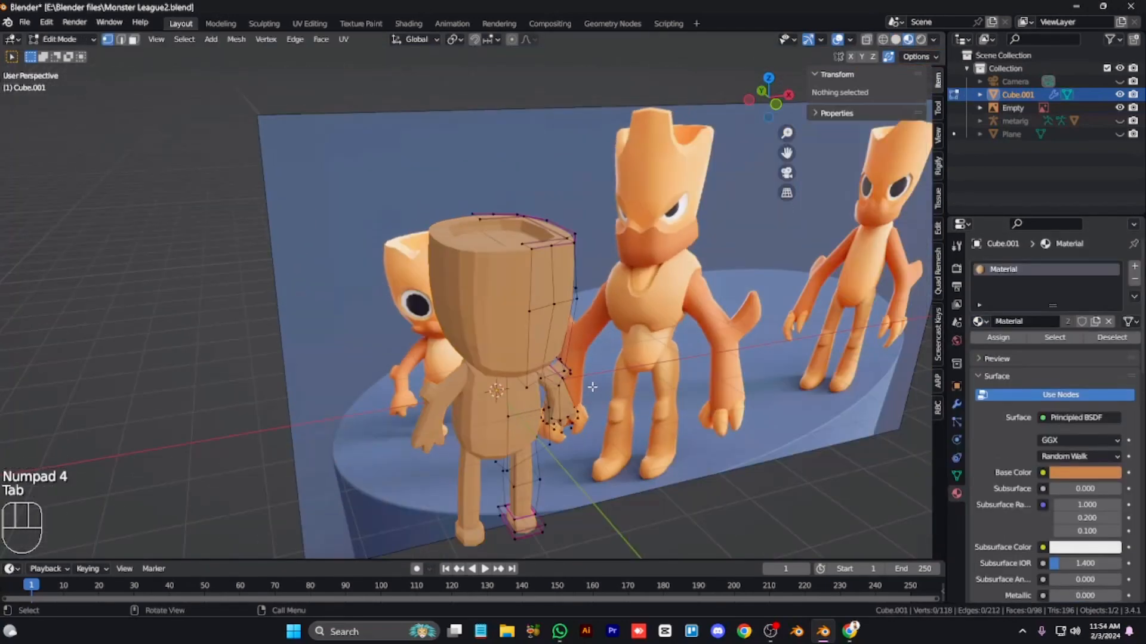
{"action": "key", "text": "l"}
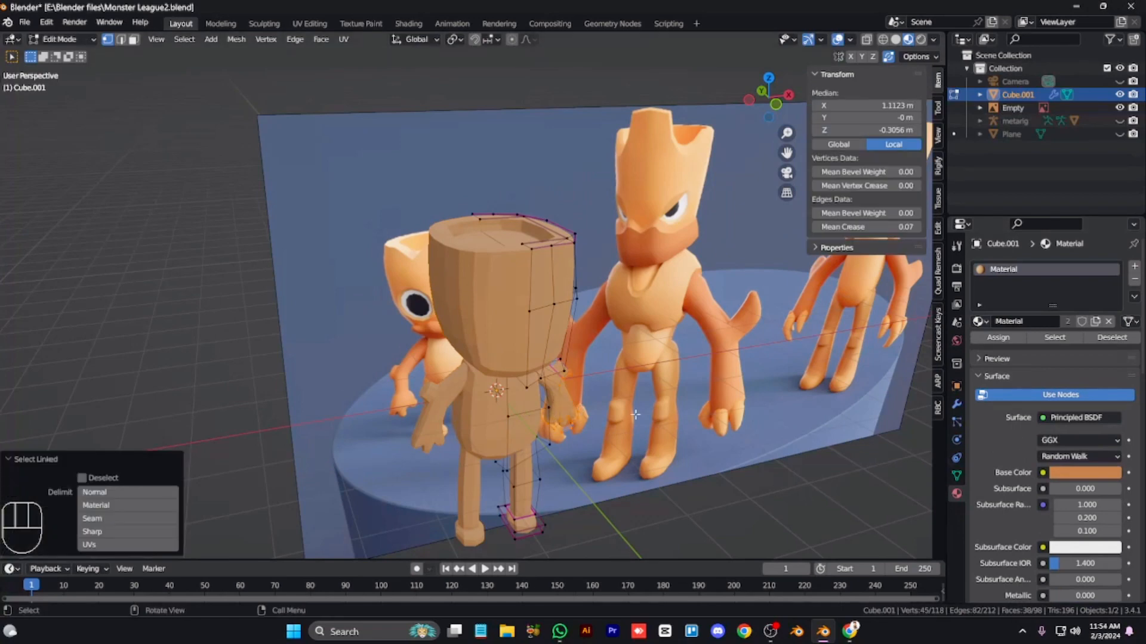
{"action": "left_click", "coordinate": [1134, 267]}
{"action": "left_click", "coordinate": [980, 348]}
{"action": "left_click", "coordinate": [895, 381]}
{"action": "left_click", "coordinate": [983, 366]}
{"action": "key", "text": "Tab"}
{"action": "key", "text": "Tab"}
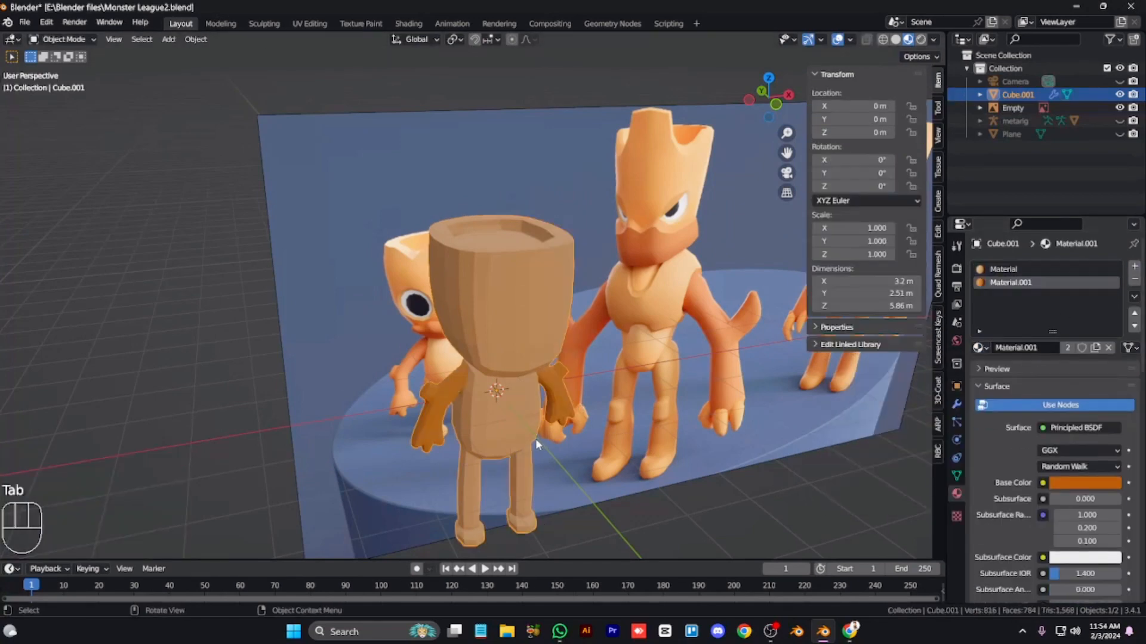
Step: Select the linked leg mesh and assign Material.001 to it
{"action": "key", "text": "l"}
{"action": "left_click", "coordinate": [1013, 365]}
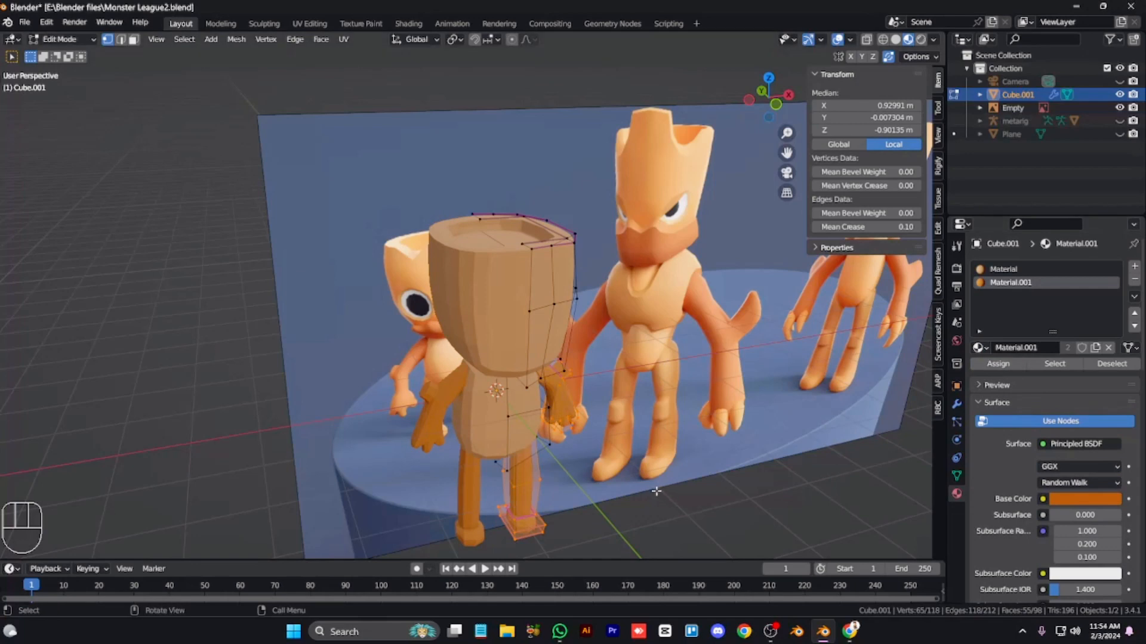
{"action": "key", "text": "Tab"}
{"action": "key", "text": "Tab"}
{"action": "key", "text": "Tab"}
{"action": "key", "text": "Tab"}
{"action": "key", "text": "alt+z"}
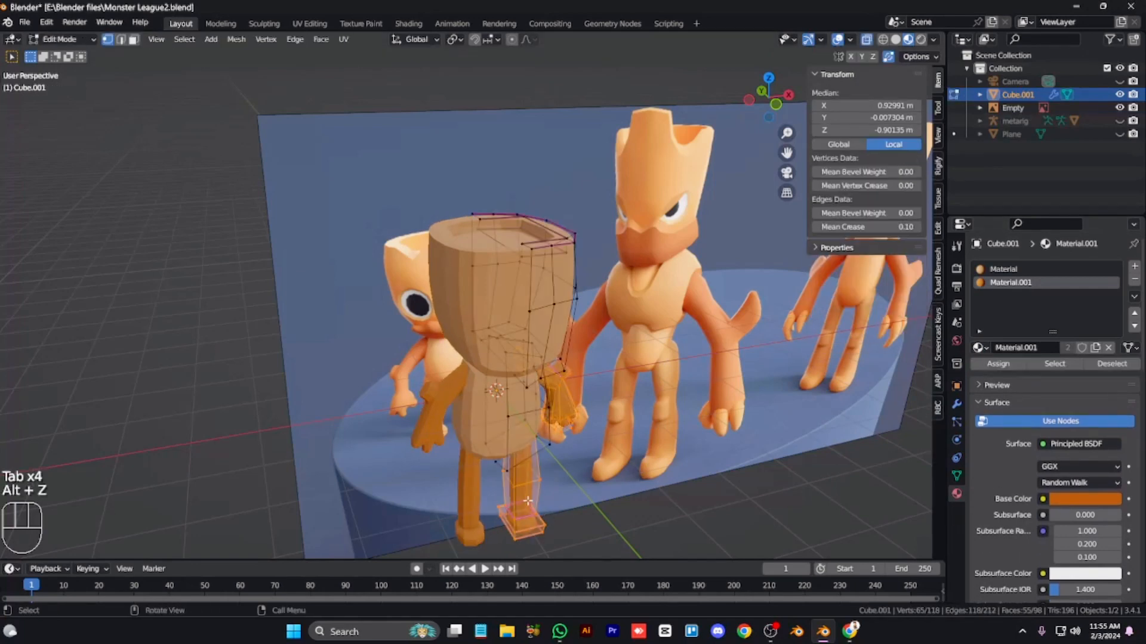
Step: Assign the first slot, Material, to the leg faces above the feet
{"action": "left_click", "coordinate": [537, 519], "text": "alt"}
{"action": "key", "text": "ctrl+KP_Add"}
{"action": "left_click", "coordinate": [983, 270]}
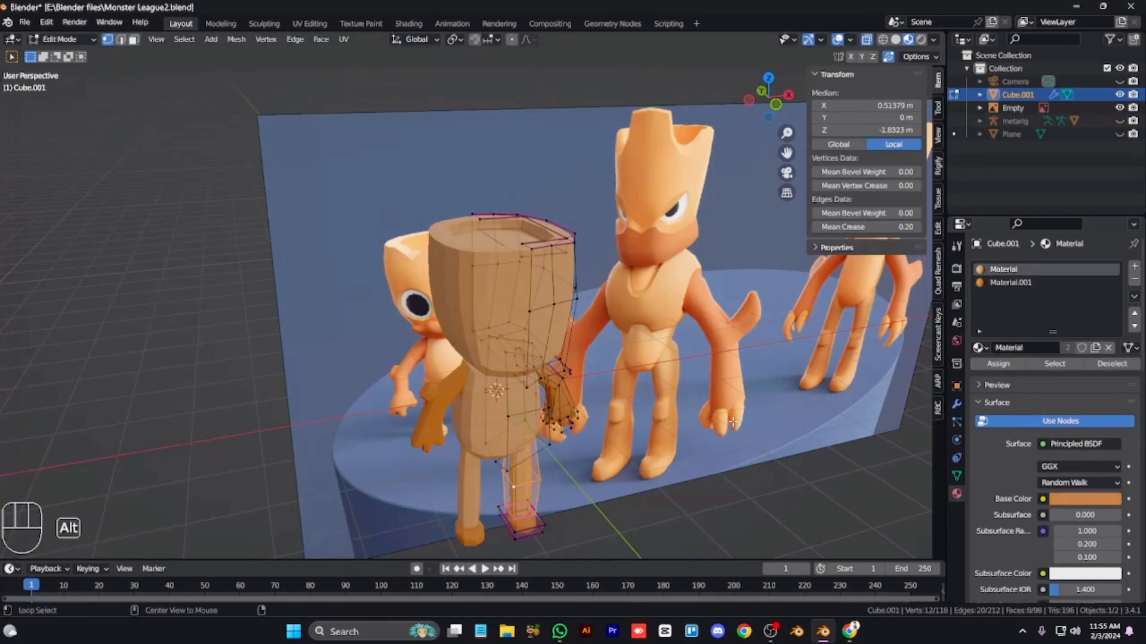
{"action": "key", "text": "alt+z"}
{"action": "key", "text": "Tab"}
{"action": "key", "text": "Tab"}
Step: Select the faces of the head's recess and assign Material.001, removing the unneeded extra material slot
{"action": "key", "text": "3"}
{"action": "key", "text": "ctrl+KP_Add"}
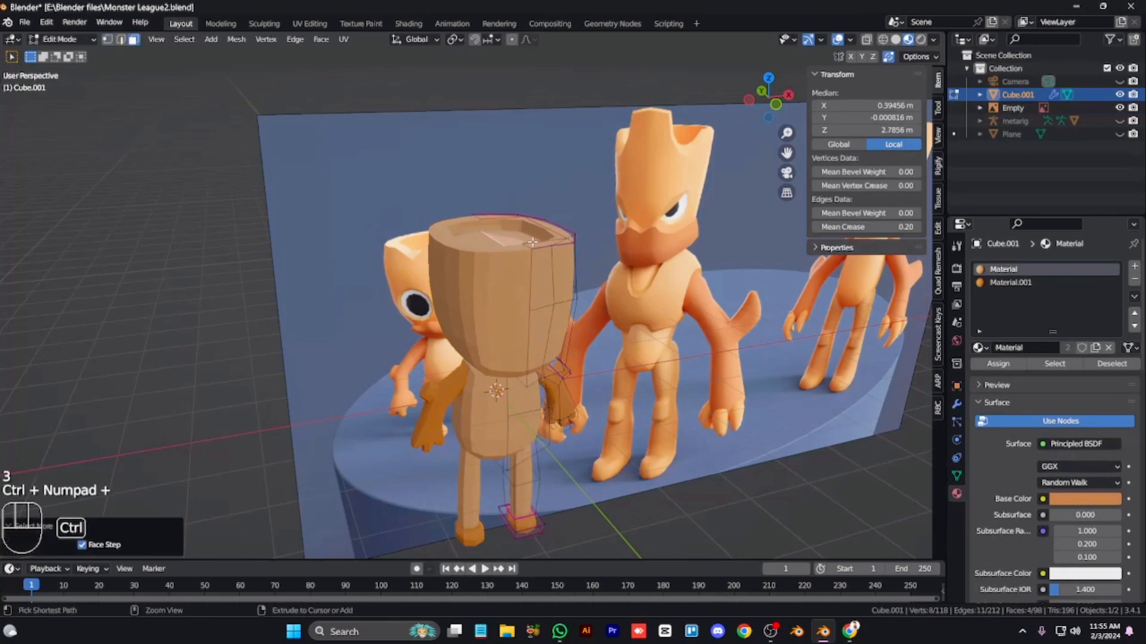
{"action": "left_click", "coordinate": [1134, 267]}
{"action": "left_click", "coordinate": [979, 347]}
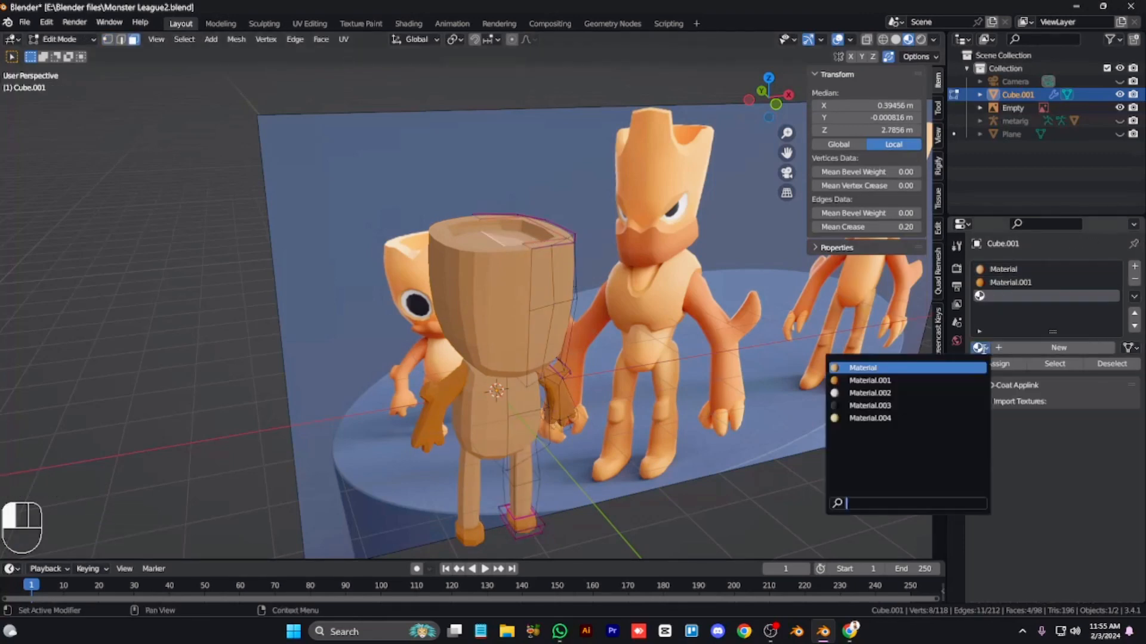
{"action": "left_click", "coordinate": [1135, 280]}
{"action": "key", "text": "Tab"}
{"action": "left_click", "coordinate": [1135, 279]}
{"action": "key", "text": "Tab"}
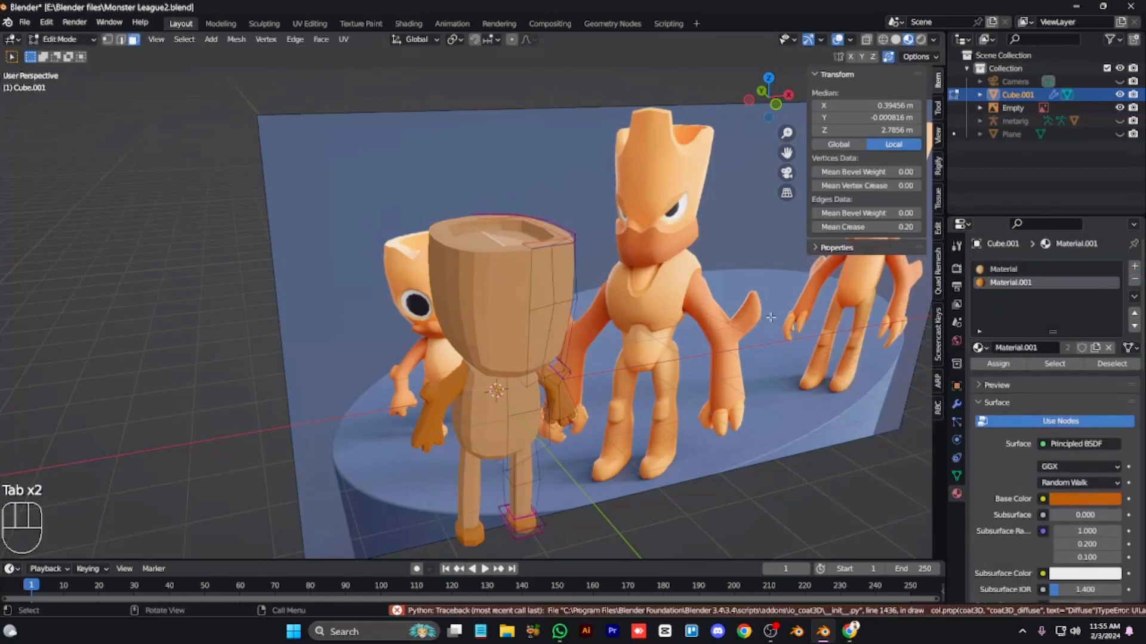
{"action": "key", "text": "Tab"}
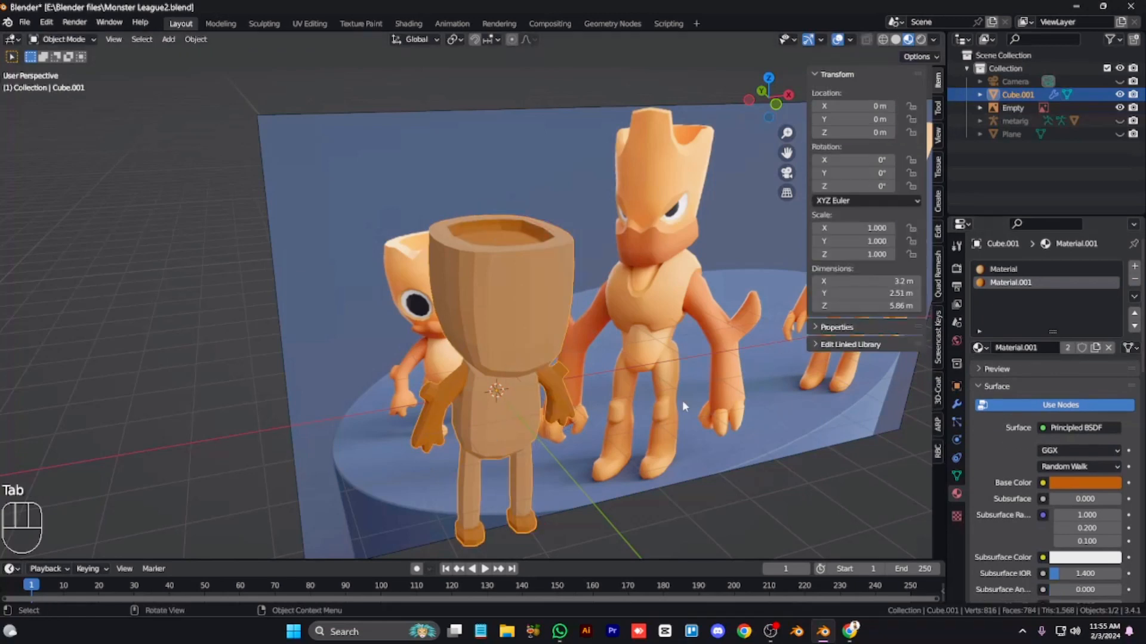
Step: Apply the character's Mirror and Subdivision modifiers
{"action": "left_click", "coordinate": [956, 404]}
{"action": "key", "text": "ctrl+a"}
{"action": "key", "text": "ctrl+a"}
{"action": "key", "text": "Tab"}
{"action": "key", "text": "Tab"}
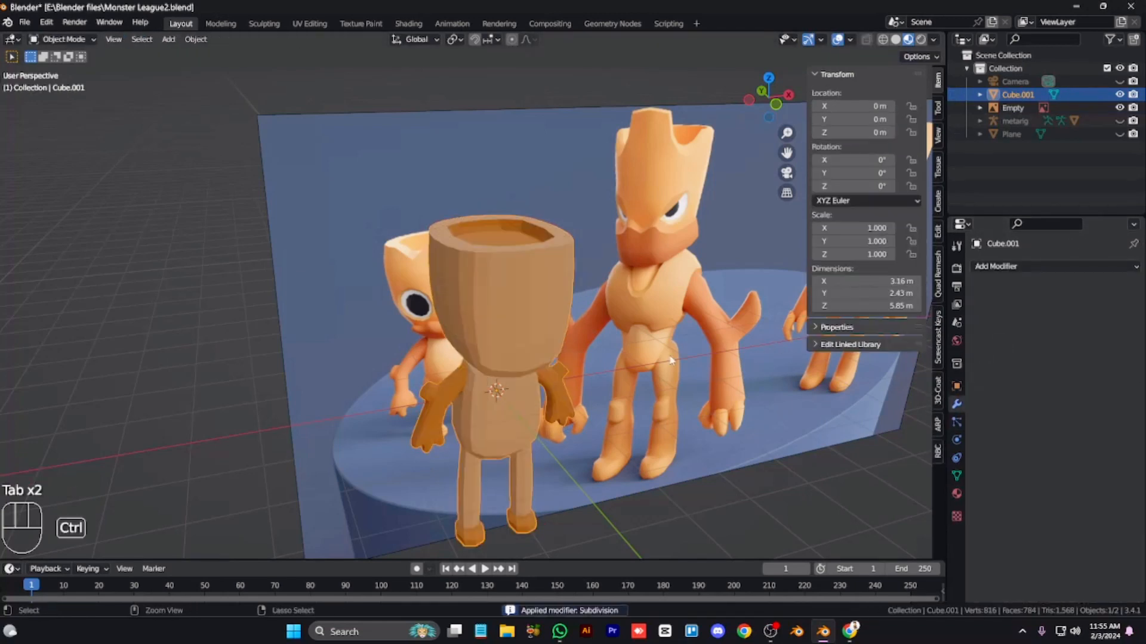
Step: Add a new Subdivision modifier at viewport level 1 and view the character from the front
{"action": "key", "text": "ctrl+1"}
{"action": "key", "text": "ctrl+space"}
{"action": "key", "text": "ctrl+space"}
{"action": "left_click", "coordinate": [973, 272]}
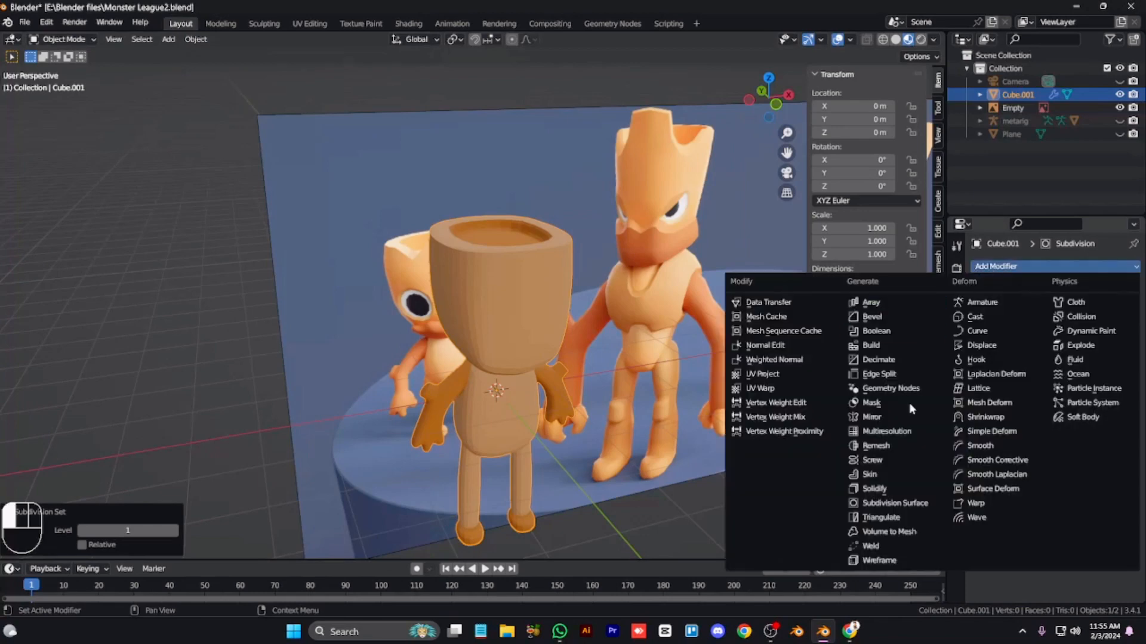
{"action": "key", "text": "KP_1"}
{"action": "key", "text": "1"}
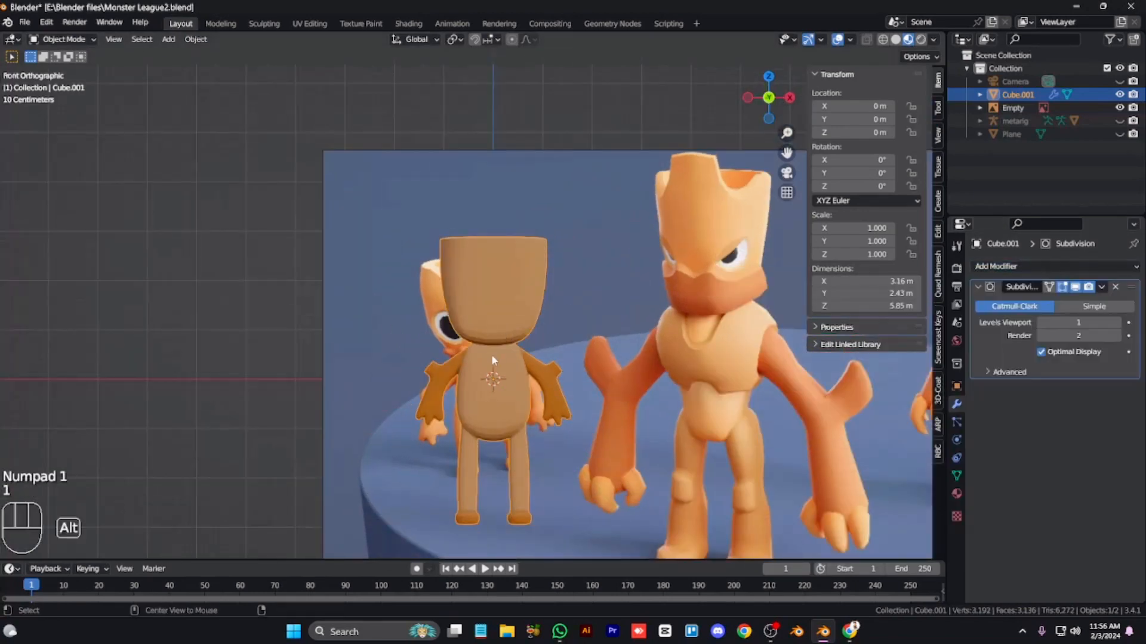
Step: Delete the vertices of the character's negative-X half, leaving the centre line in place
{"action": "key", "text": "alt+z"}
{"action": "key", "text": "Tab"}
{"action": "key", "text": "1"}
{"action": "left_click_drag", "start_coordinate": [375, 195], "coordinate": [483, 536]}
{"action": "key", "text": "x"}
{"action": "left_click", "coordinate": [451, 466]}
{"action": "key", "text": "Tab"}
Step: Add a Mirror modifier on the X axis, place it above Subdivision, and check the mesh
{"action": "left_click", "coordinate": [1014, 266]}
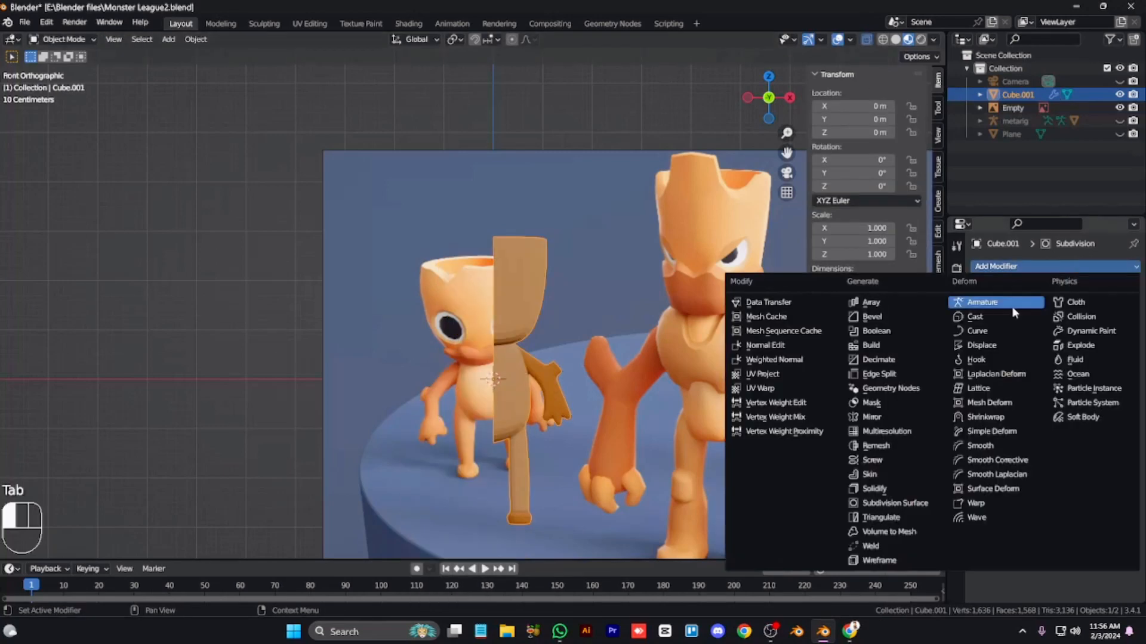
{"action": "left_click", "coordinate": [882, 415]}
{"action": "left_click_drag", "start_coordinate": [1132, 388], "coordinate": [1131, 293]}
{"action": "scroll", "coordinate": [475, 250], "scroll_direction": "up", "scroll_amount": 4}
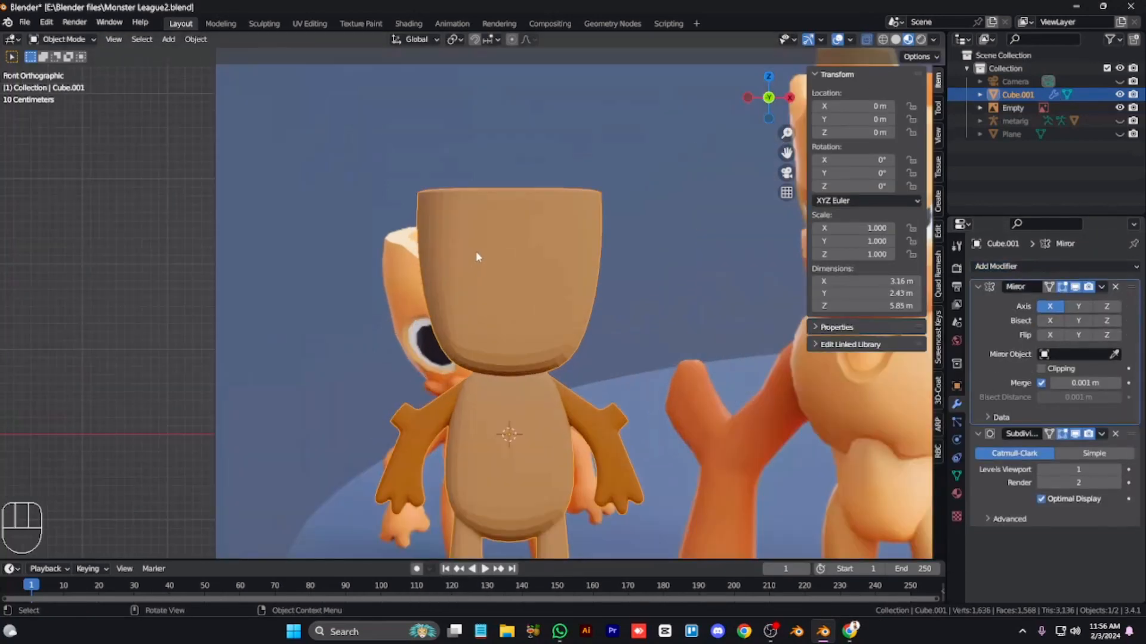
{"action": "scroll", "coordinate": [475, 251], "scroll_direction": "down", "scroll_amount": 2}
{"action": "key", "text": "KP_8"}
{"action": "key", "text": "Tab"}
{"action": "key", "text": "alt+z"}
Step: Undo the re-mirroring, the half deletion and the applied modifiers, back to the original Mirror and Subdivision stack
{"action": "key", "text": "ctrl+z"}
{"action": "key", "text": "ctrl+z"}
{"action": "key", "text": "ctrl+z"}
{"action": "key", "text": "ctrl+z"}
{"action": "key", "text": "ctrl+z"}
{"action": "key", "text": "ctrl+z"}
{"action": "key", "text": "ctrl+z"}
{"action": "key", "text": "ctrl+z"}
{"action": "key", "text": "ctrl+z"}
{"action": "key", "text": "ctrl+z"}
{"action": "key", "text": "ctrl+z"}
{"action": "key", "text": "ctrl+z"}
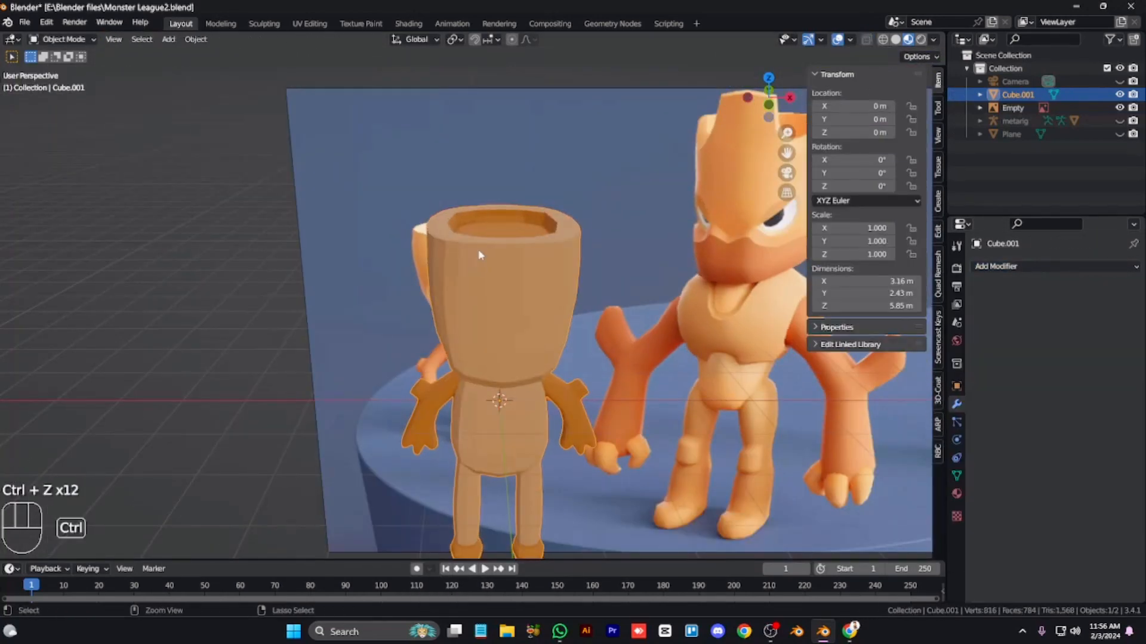
{"action": "key", "text": "ctrl+z"}
{"action": "key", "text": "ctrl+z"}
{"action": "key", "text": "ctrl+z"}
{"action": "key", "text": "ctrl+z"}
Step: Slide the head's mid-height edge loop down toward the base by a factor of about 0.52
{"action": "key", "text": "Tab"}
{"action": "key", "text": "KP_1"}
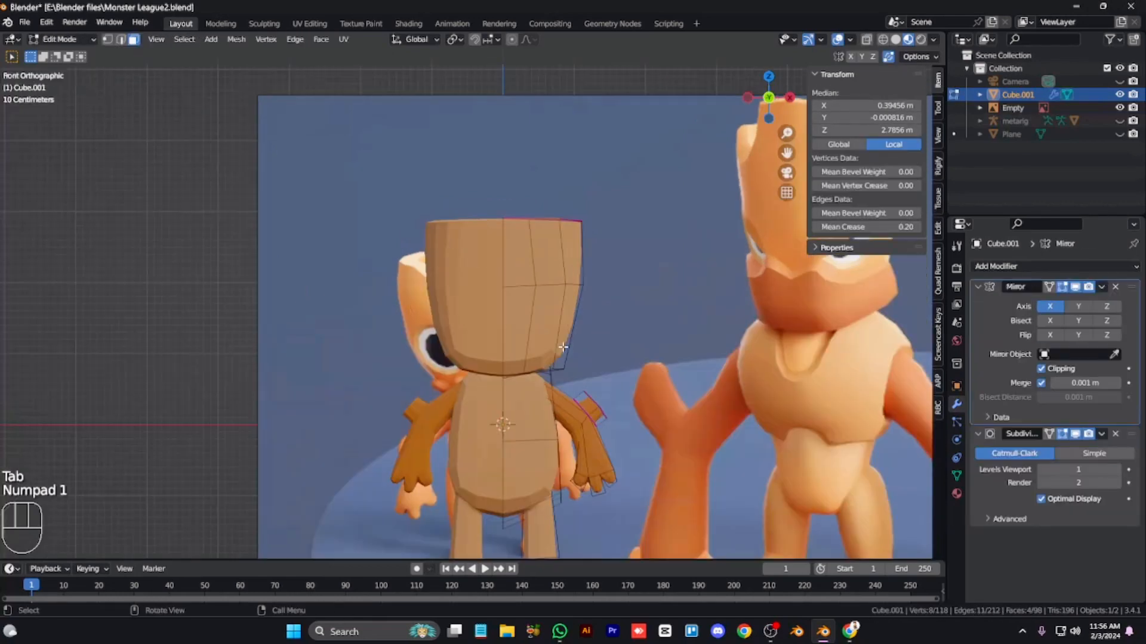
{"action": "key", "text": "g"}
{"action": "key", "text": "g"}
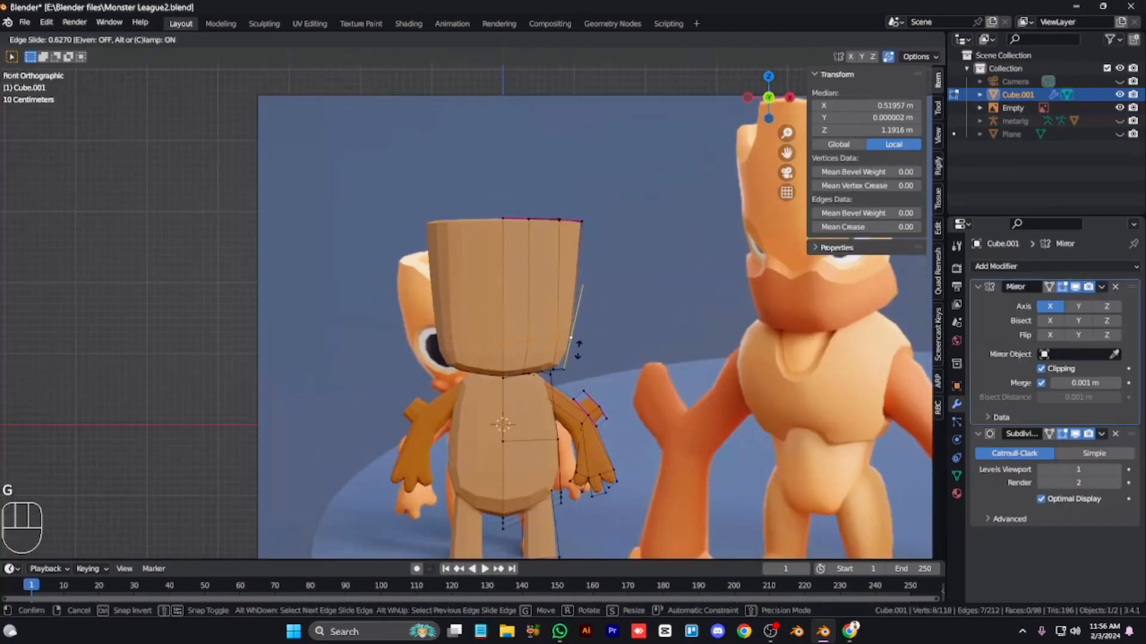
{"action": "left_click", "coordinate": [563, 366]}
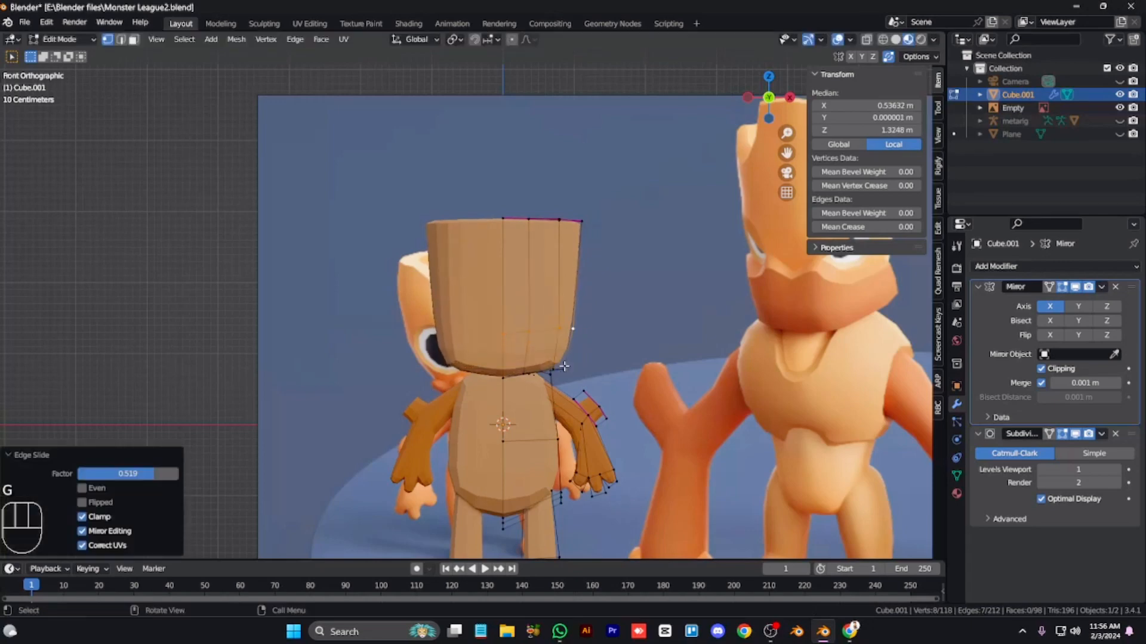
Step: Vertex-slide the head loop's centre front vertex and the vertex beside it along their vertical edges
{"action": "left_click", "coordinate": [504, 335]}
{"action": "key", "text": "g"}
{"action": "key", "text": "g"}
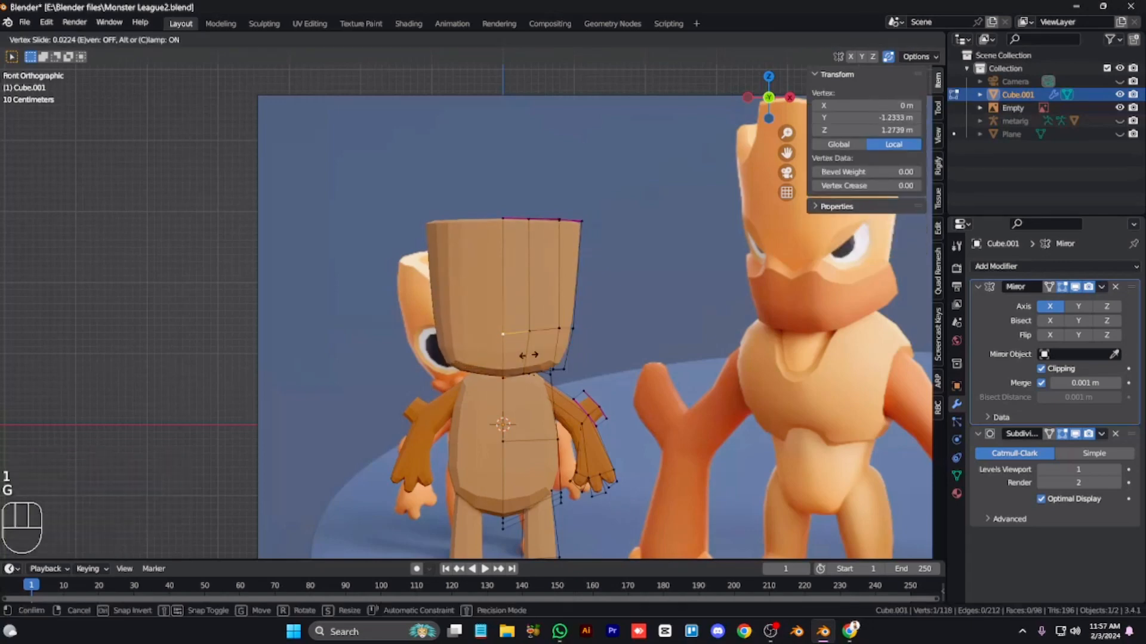
{"action": "left_click", "coordinate": [529, 355]}
{"action": "left_click", "coordinate": [531, 338]}
{"action": "key", "text": "g"}
{"action": "key", "text": "g"}
{"action": "left_click", "coordinate": [531, 335]}
Step: Vertex-slide the two outer front vertices of the head's lower loop to shape its wavy contour
{"action": "left_click", "coordinate": [566, 325]}
{"action": "key", "text": "g"}
{"action": "key", "text": "g"}
{"action": "left_click", "coordinate": [567, 333]}
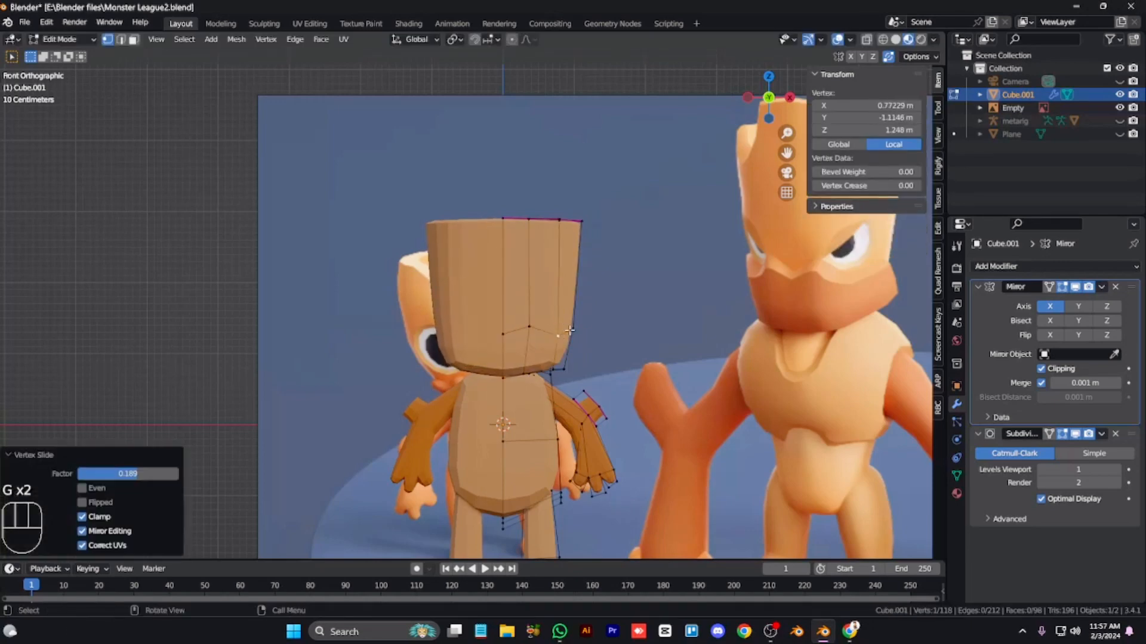
{"action": "left_click", "coordinate": [590, 344]}
{"action": "key", "text": "g"}
{"action": "key", "text": "g"}
{"action": "left_click", "coordinate": [598, 348]}
Step: In the see-through side view, move the head's bottom front vertices back along Y to taper the chin
{"action": "key", "text": "3"}
{"action": "left_click", "coordinate": [555, 351], "text": "alt"}
{"action": "key", "text": "KP_6"}
{"action": "key", "text": "KP_6"}
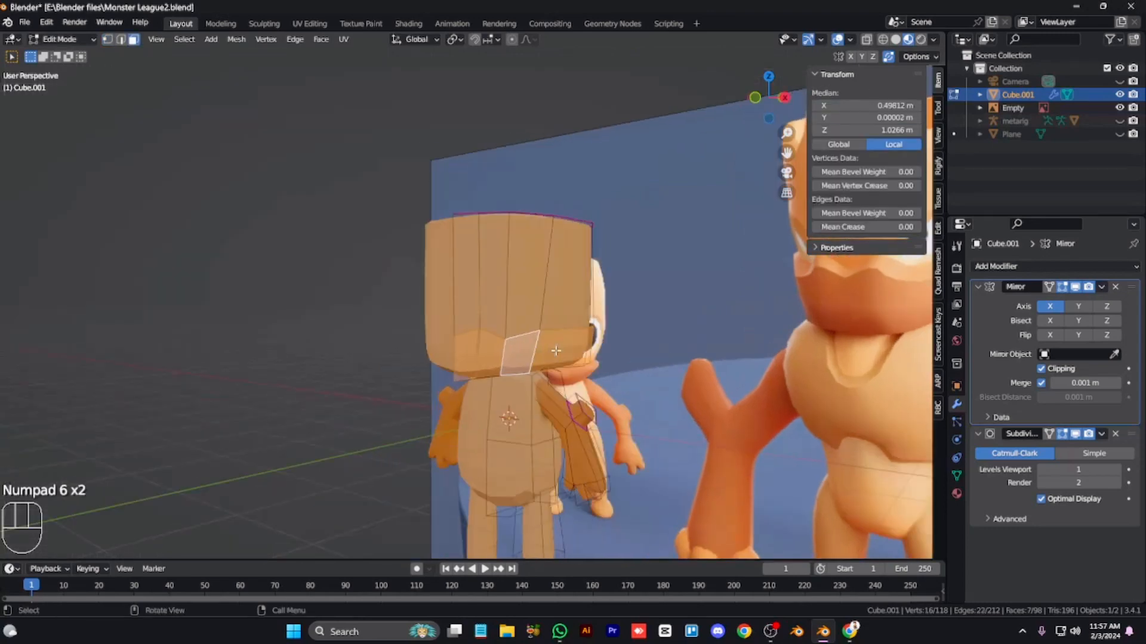
{"action": "left_click", "coordinate": [463, 373]}
{"action": "key", "text": "KP_3"}
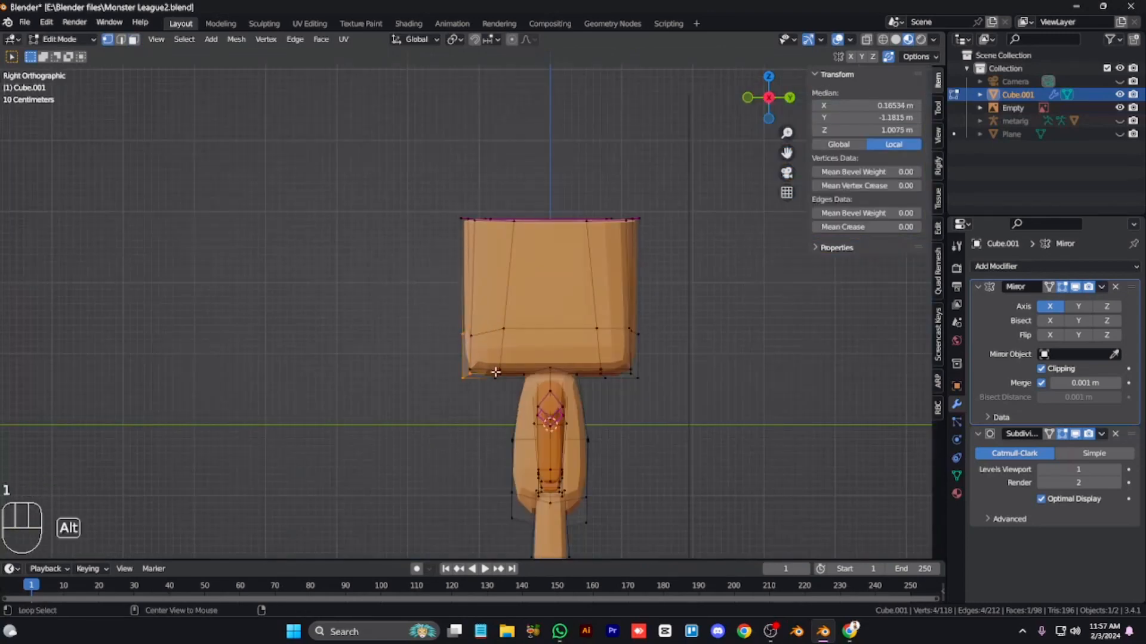
{"action": "key", "text": "alt+z"}
{"action": "key", "text": "g"}
{"action": "mouse_move", "coordinate": [449, 358]}
{"action": "left_mouse_down"}
{"action": "mouse_move", "coordinate": [488, 396]}
{"action": "mouse_move", "coordinate": [465, 355]}
{"action": "left_mouse_up"}
{"action": "key", "text": "y"}
{"action": "right_click", "coordinate": [495, 391]}
{"action": "key", "text": "g"}
{"action": "key", "text": "y"}
{"action": "left_click", "coordinate": [480, 355]}
Step: Move the front vertex of the head's lower loop in the side view to refine the profile above the chin
{"action": "left_click", "coordinate": [463, 325]}
{"action": "key", "text": "g"}
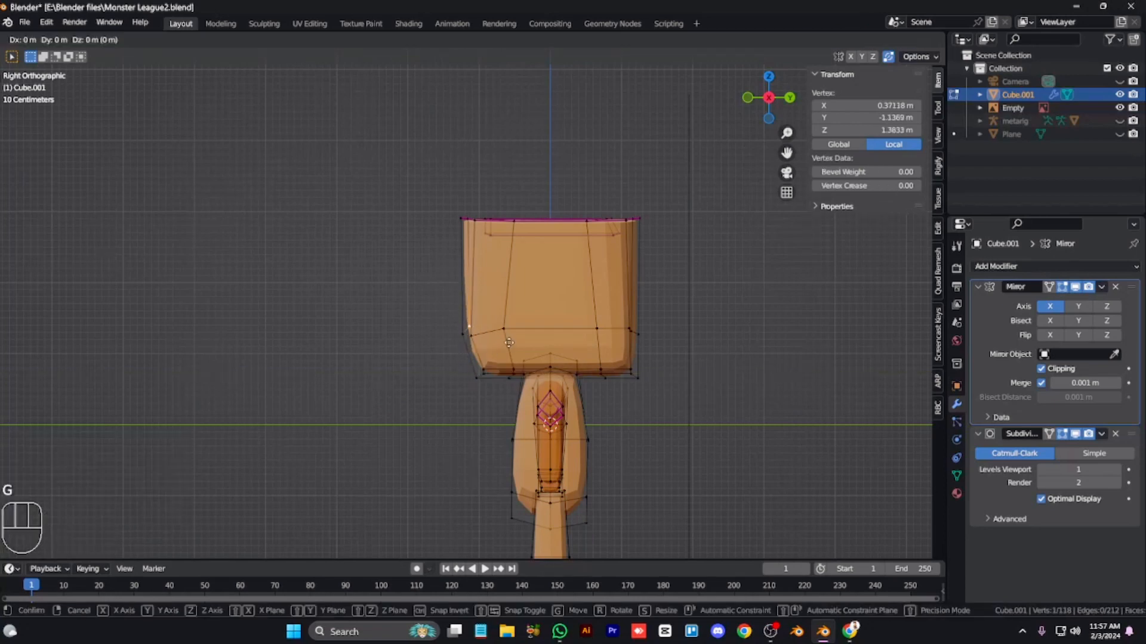
{"action": "left_click", "coordinate": [459, 326]}
Step: Move the head's bottom rear corner vertices and the vertices of the loop above inward to taper the back of the head
{"action": "left_click_drag", "start_coordinate": [663, 418], "coordinate": [625, 364]}
{"action": "key", "text": "g"}
{"action": "left_click", "coordinate": [664, 383]}
{"action": "left_click_drag", "start_coordinate": [665, 403], "coordinate": [594, 306]}
{"action": "key", "text": "g"}
{"action": "left_click", "coordinate": [686, 358]}
Step: Move the front vertices of the head's lower loop slightly back along Y
{"action": "left_click_drag", "start_coordinate": [447, 303], "coordinate": [517, 384]}
{"action": "key", "text": "g"}
{"action": "key", "text": "y"}
{"action": "left_click", "coordinate": [524, 383]}
Step: Move the head's lower front chin face slightly forward along Y
{"action": "left_click", "coordinate": [482, 356]}
{"action": "key", "text": "3"}
{"action": "left_click", "coordinate": [482, 357]}
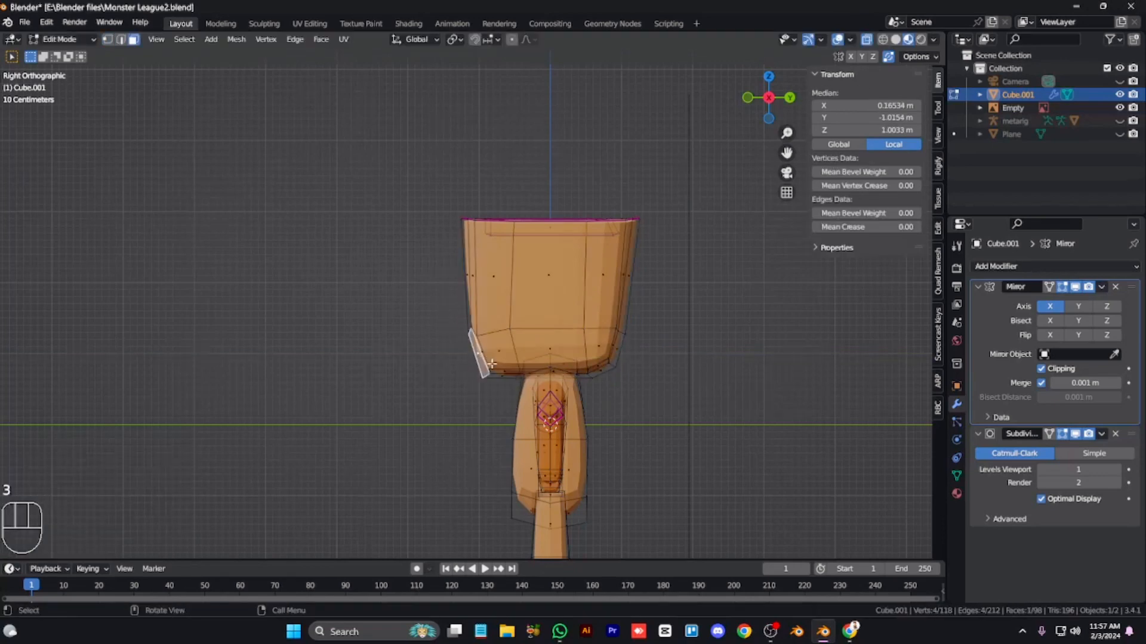
{"action": "key", "text": "g"}
{"action": "key", "text": "y"}
{"action": "left_click", "coordinate": [486, 363]}
Step: Select the path of three faces around the head's lower front for the mouth mask
{"action": "left_click", "coordinate": [498, 352]}
{"action": "left_click", "coordinate": [473, 355], "text": "ctrl"}
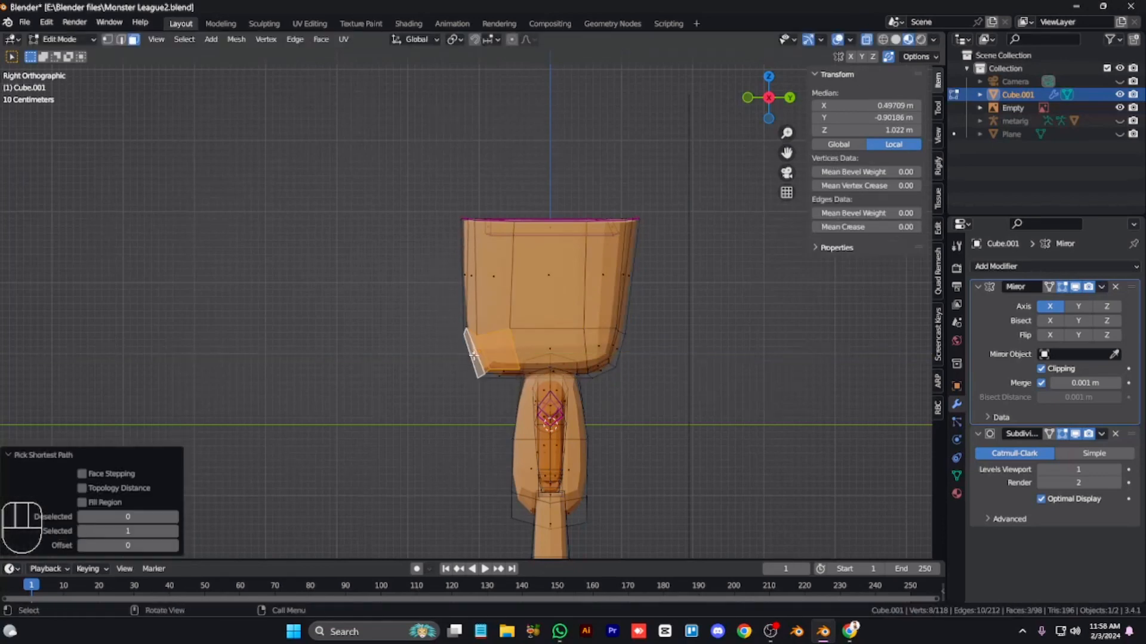
{"action": "key", "text": "alt+z"}
{"action": "key", "text": "KP_1"}
{"action": "middle_click_drag", "start_coordinate": [473, 355], "coordinate": [480, 360]}
{"action": "key", "text": "KP_8"}
{"action": "key", "text": "KP_8"}
{"action": "key", "text": "e"}
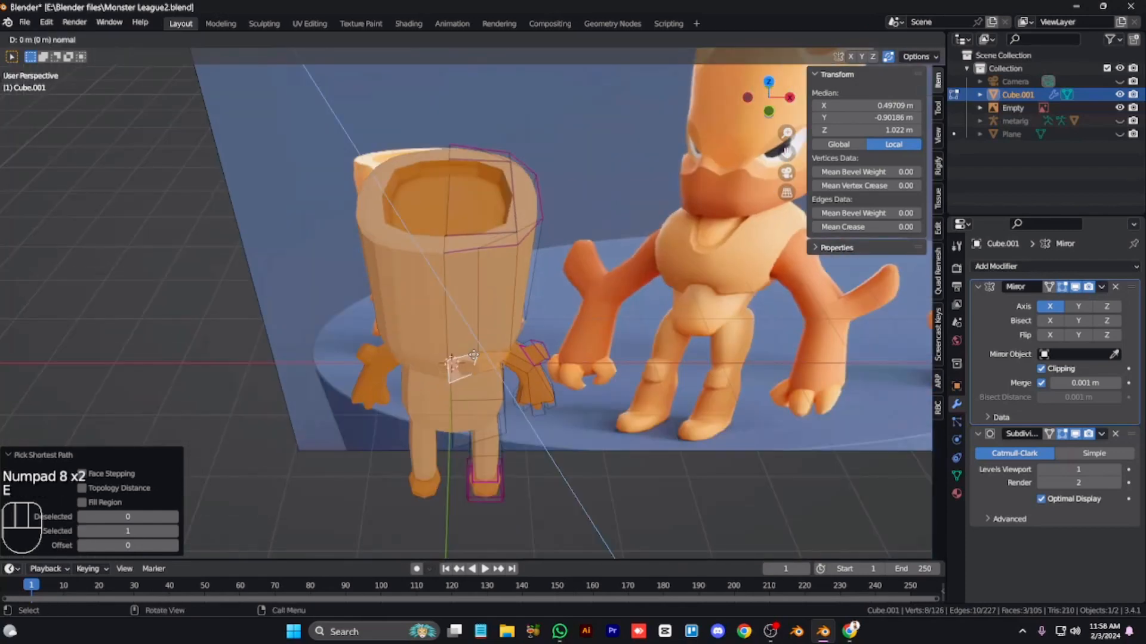
{"action": "left_click", "coordinate": [484, 362]}
{"action": "key", "text": "ctrl+z"}
{"action": "key", "text": "KP_2"}
{"action": "key", "text": "KP_2"}
Step: Set a mean crease of 1.00 on the boundary edges of the three lower front faces, excluding the mirror-line edge
{"action": "key", "text": "KP_1"}
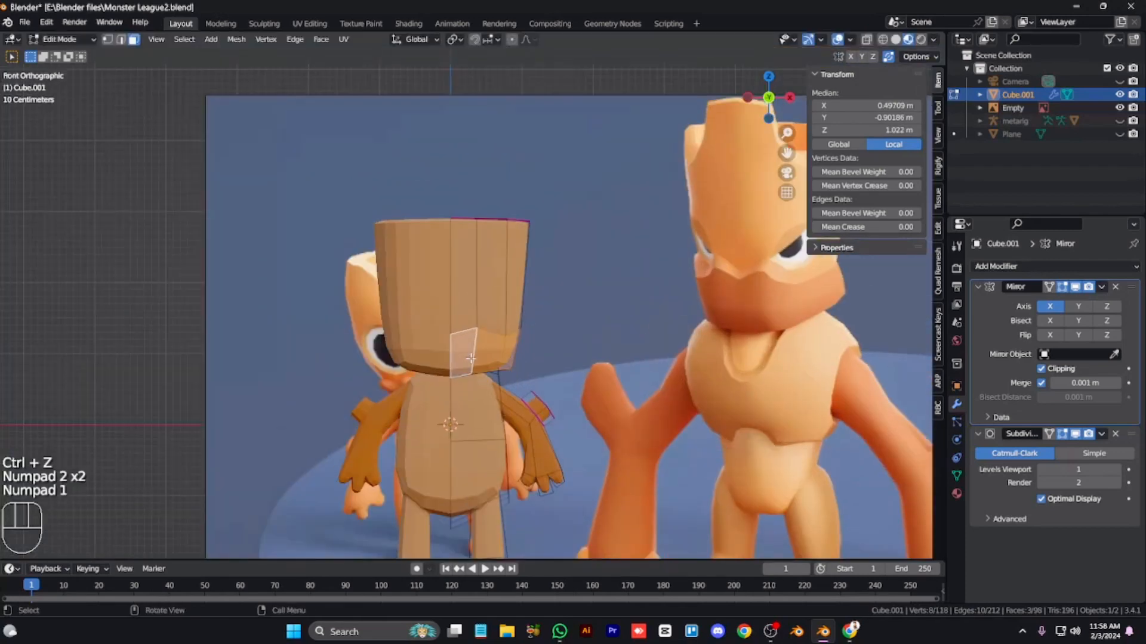
{"action": "left_click", "coordinate": [459, 391], "text": "shift"}
{"action": "key", "text": "KP_6"}
{"action": "key", "text": "KP_6"}
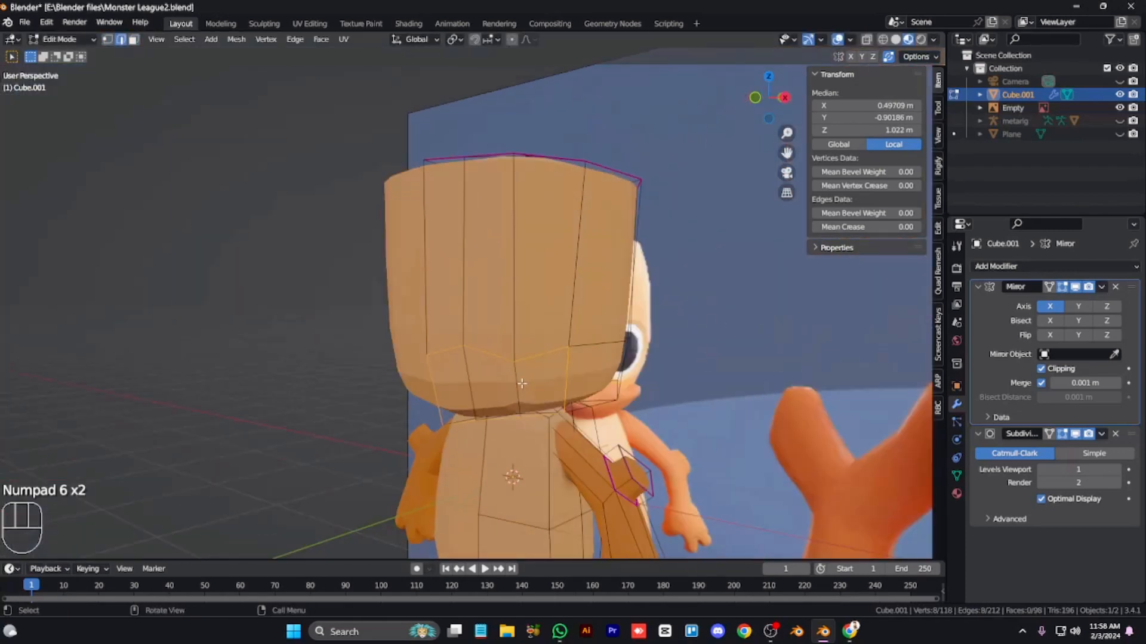
{"action": "left_click_drag", "start_coordinate": [865, 227], "coordinate": [913, 227]}
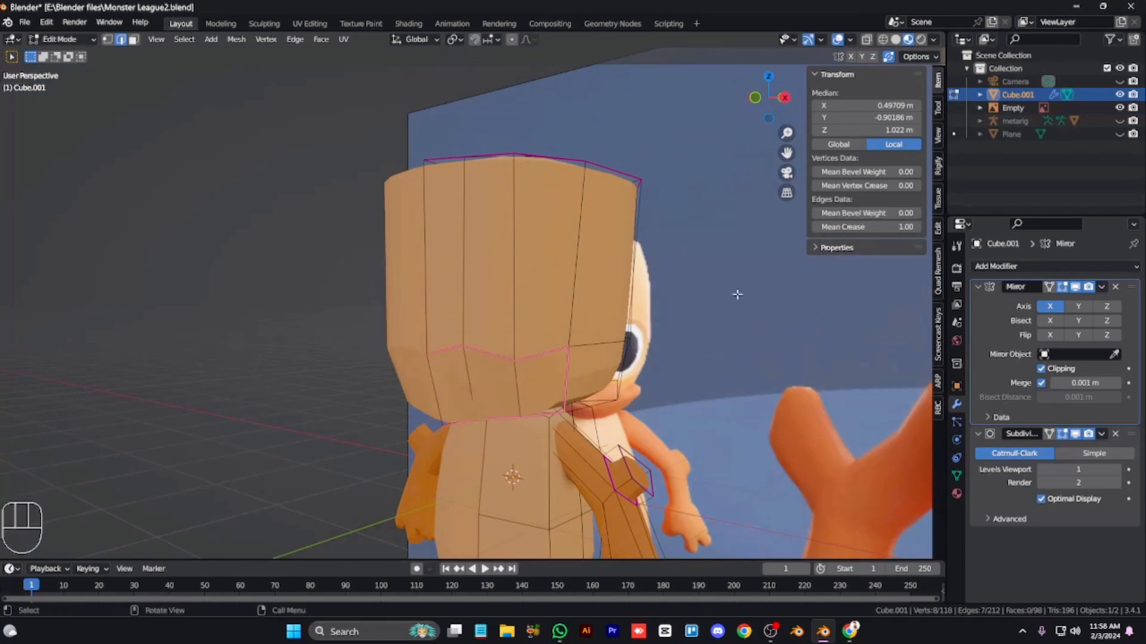
Step: Extrude the three lower front faces in place and fatten them outward by about 0.1 m to form the mask
{"action": "key", "text": "3"}
{"action": "left_click", "coordinate": [499, 388]}
{"action": "left_click", "coordinate": [531, 392], "text": "ctrl"}
{"action": "left_click", "coordinate": [451, 388], "text": "ctrl"}
{"action": "key", "text": "e"}
{"action": "right_click", "coordinate": [718, 363]}
{"action": "key", "text": "alt+s"}
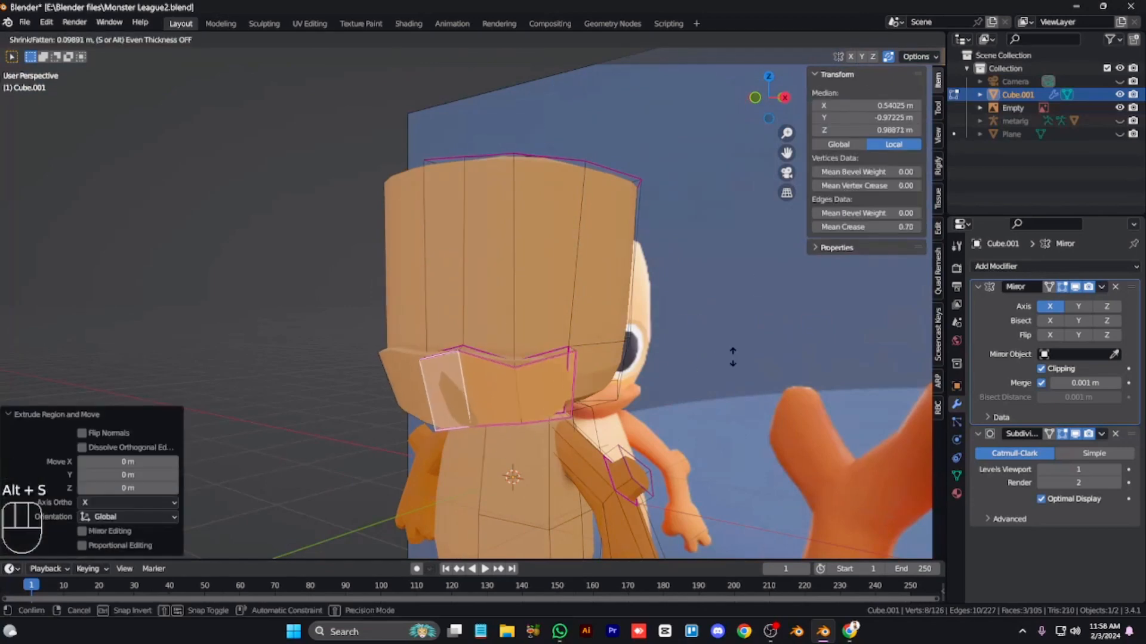
{"action": "left_click", "coordinate": [735, 356]}
Step: Select the eight short edges joining the mask to the head and set their crease to about 0.22
{"action": "left_click", "coordinate": [570, 349]}
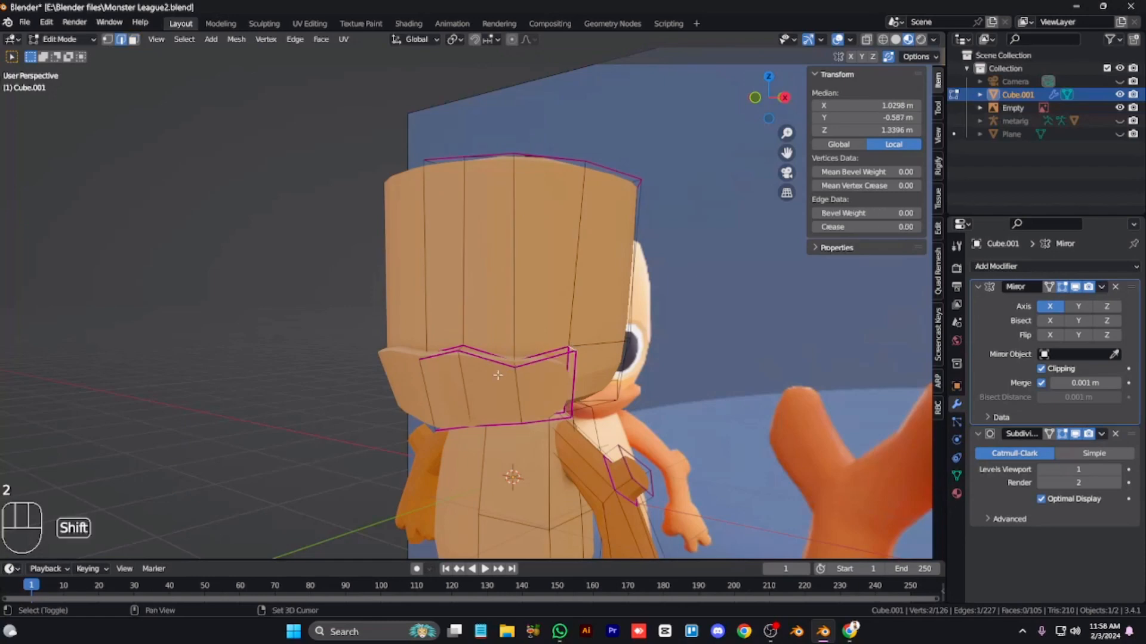
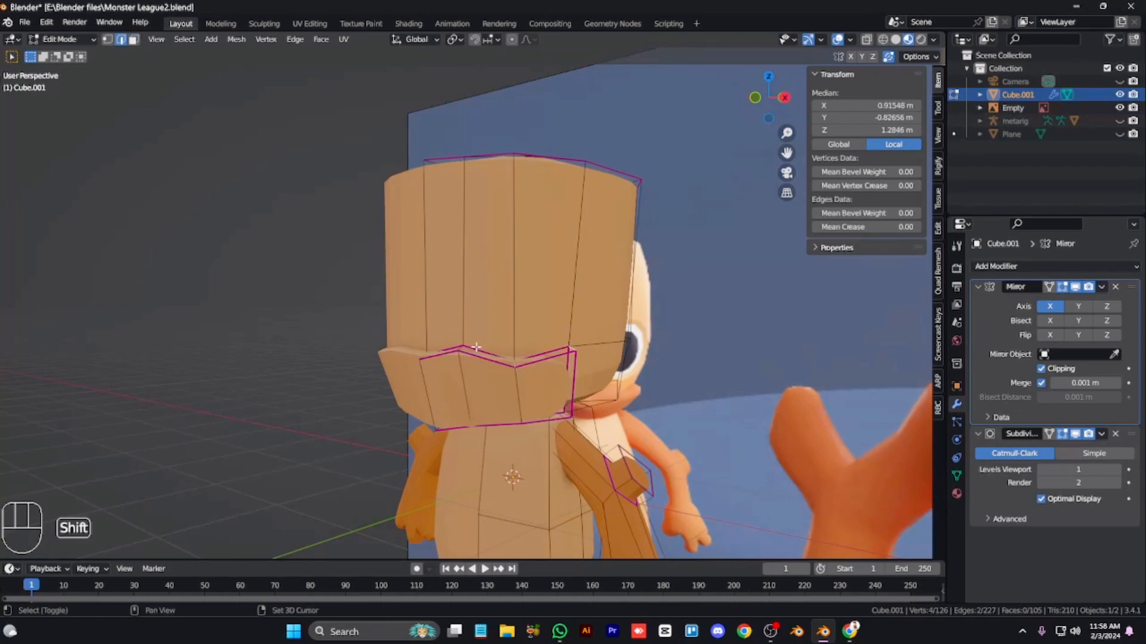
{"action": "left_click", "coordinate": [566, 413], "text": "shift"}
{"action": "key", "text": "shift+KP_4"}
{"action": "key", "text": "shift+KP_4"}
{"action": "key", "text": "shift+KP_6"}
{"action": "key", "text": "shift+KP_6"}
{"action": "key", "text": "KP_8"}
{"action": "key", "text": "KP_4"}
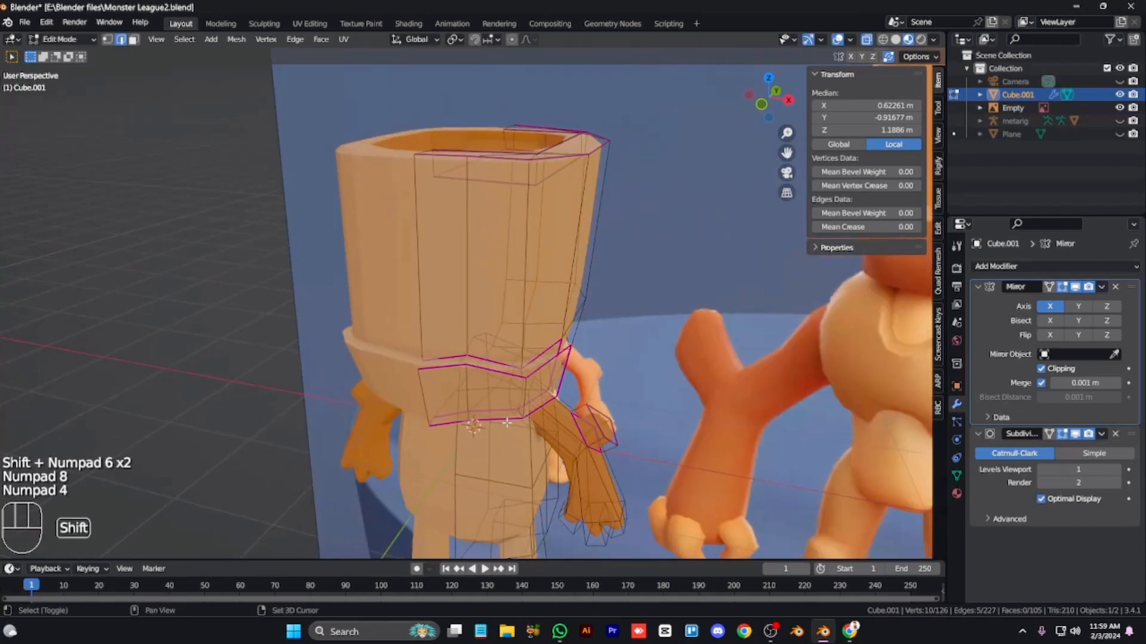
{"action": "key", "text": "KP_8"}
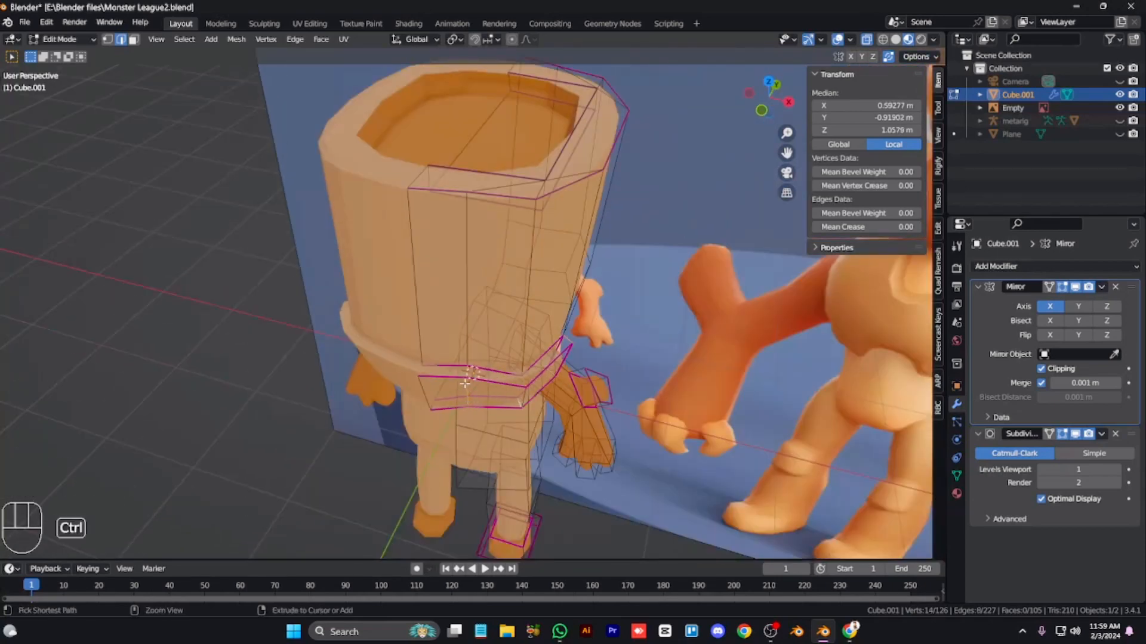
{"action": "key", "text": "alt+z"}
{"action": "key", "text": "KP_2"}
{"action": "key", "text": "KP_2"}
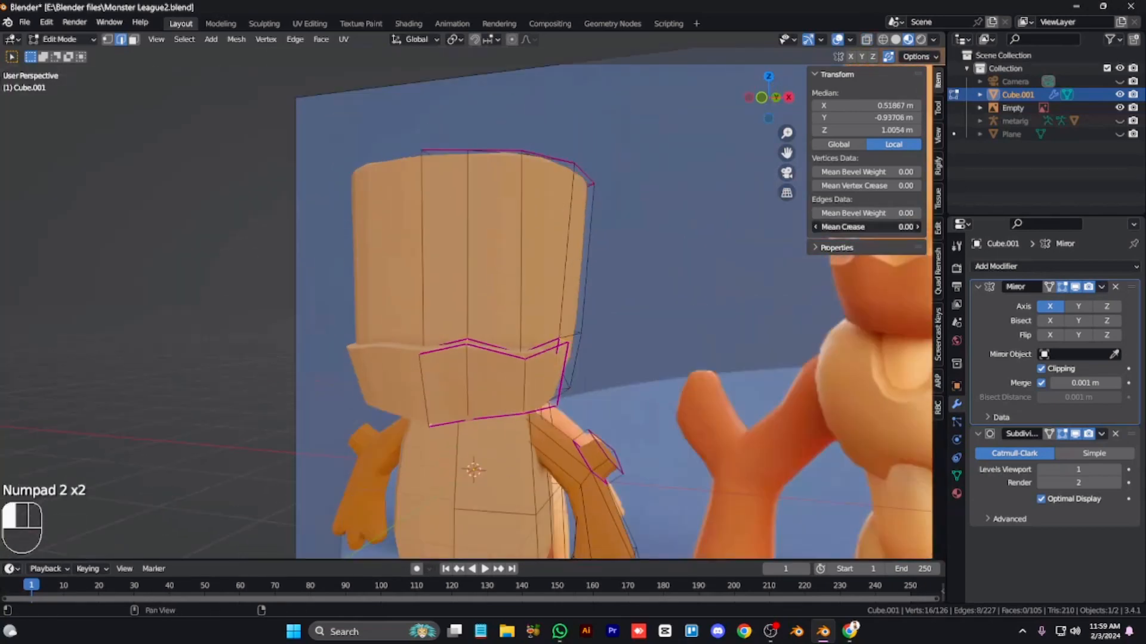
{"action": "key", "text": "3"}
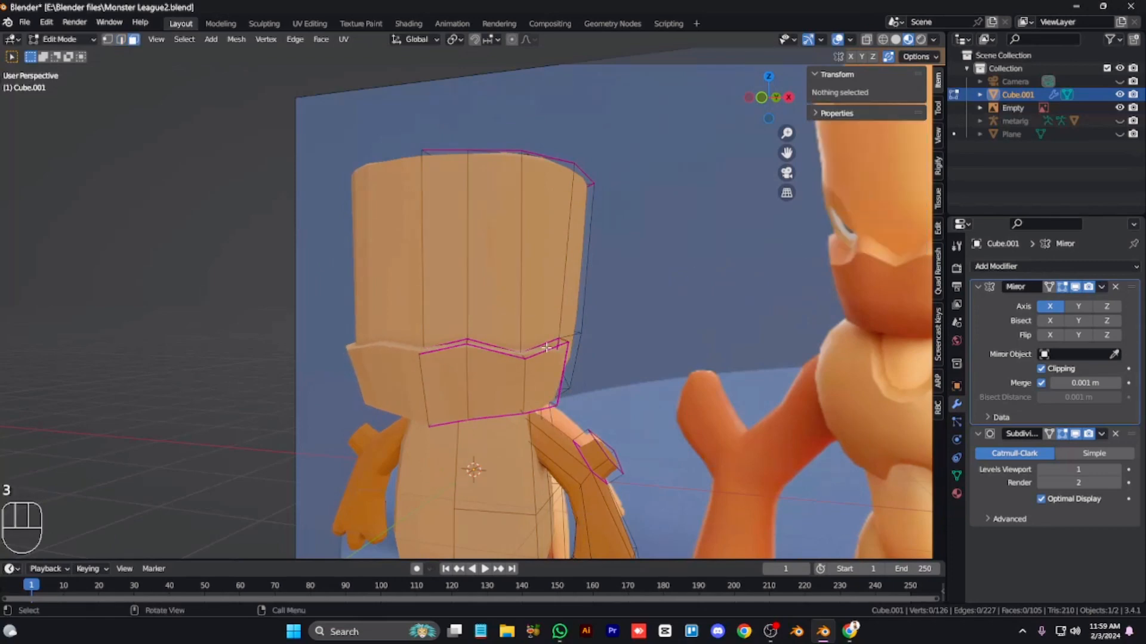
{"action": "left_click", "coordinate": [531, 363]}
{"action": "left_click", "coordinate": [541, 349]}
{"action": "left_click", "coordinate": [446, 347], "text": "ctrl"}
{"action": "key", "text": "g"}
{"action": "right_click", "coordinate": [498, 355]}
{"action": "key", "text": "g"}
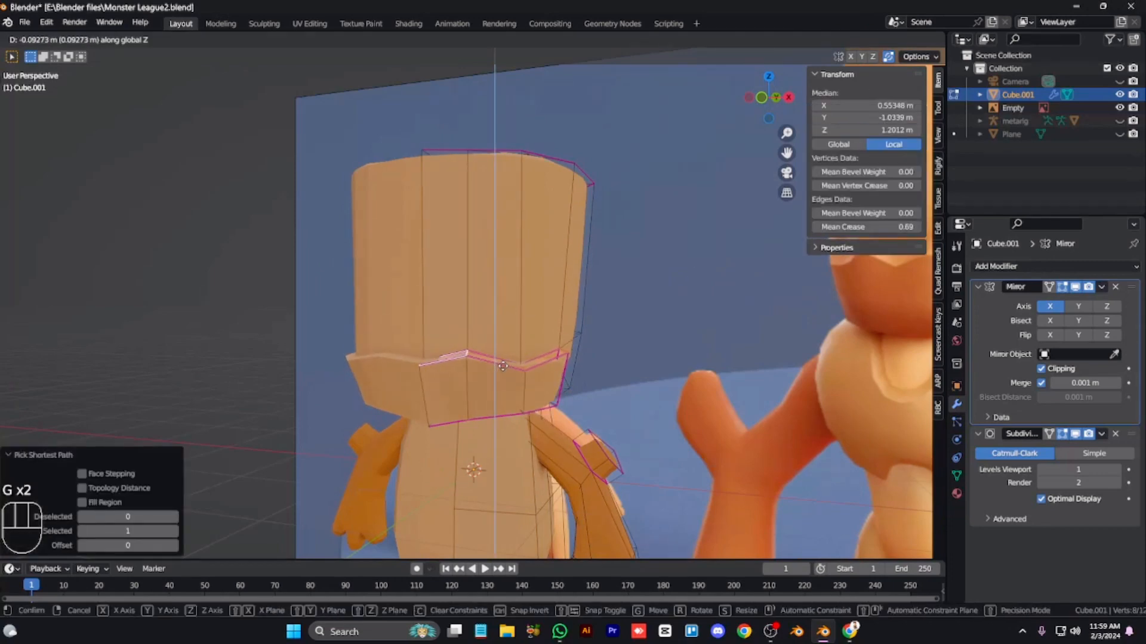
{"action": "right_click", "coordinate": [489, 364]}
Step: Reselect the mask's three outer faces and lower their mean crease to 0.35
{"action": "key", "text": "3"}
{"action": "left_click", "coordinate": [458, 377], "text": "ctrl"}
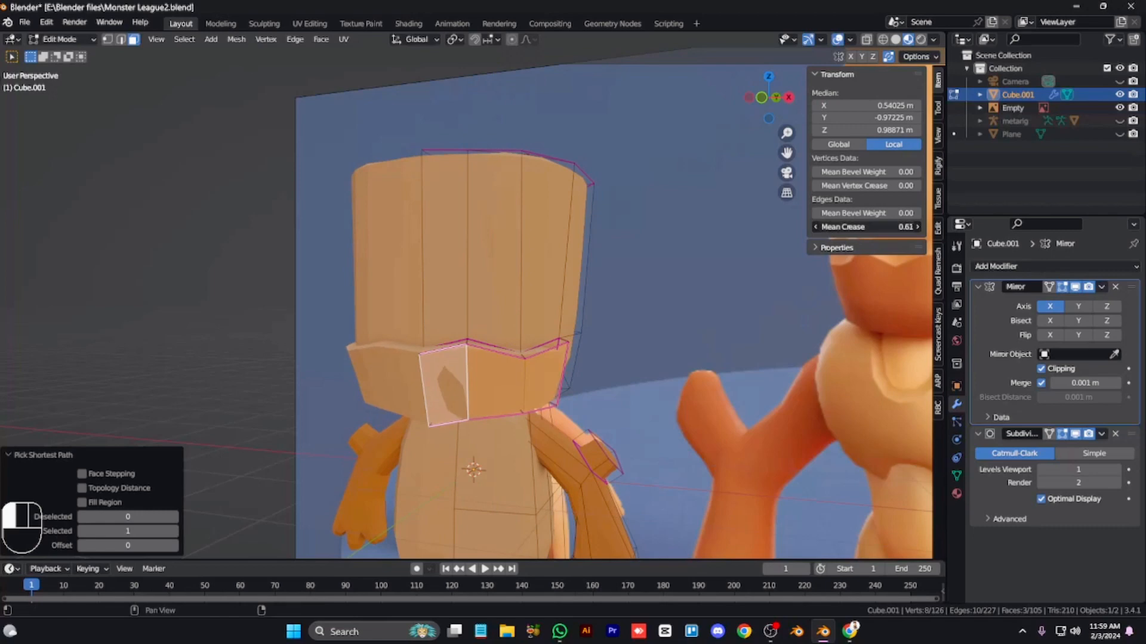
{"action": "key", "text": "ctrl+KP_Add"}
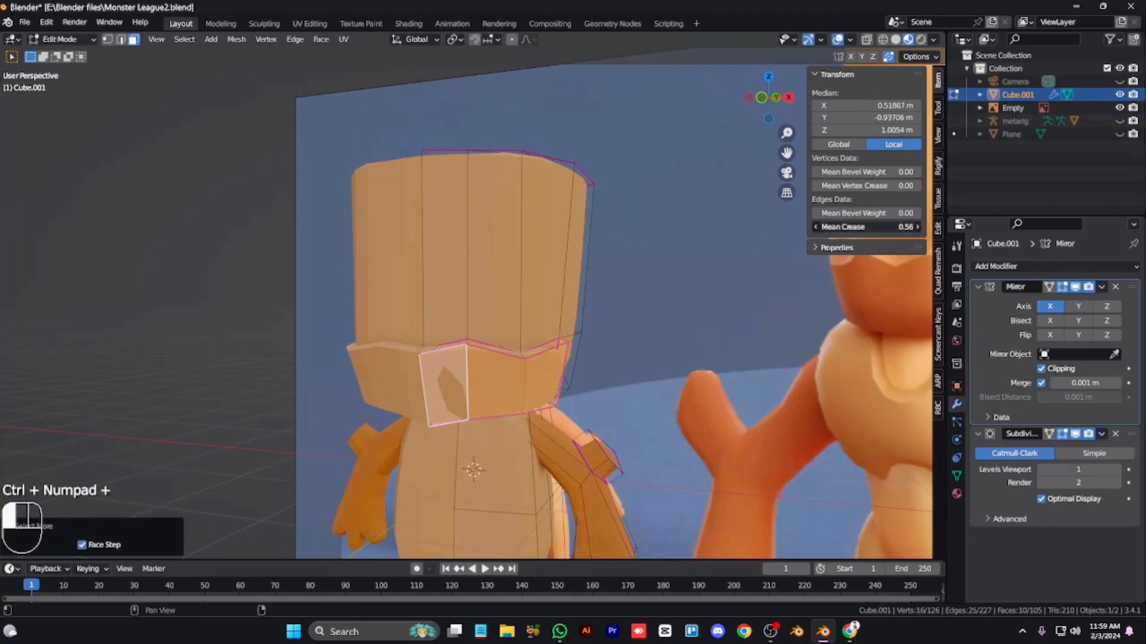
{"action": "key", "text": "ctrl+z"}
{"action": "left_click", "coordinate": [549, 387]}
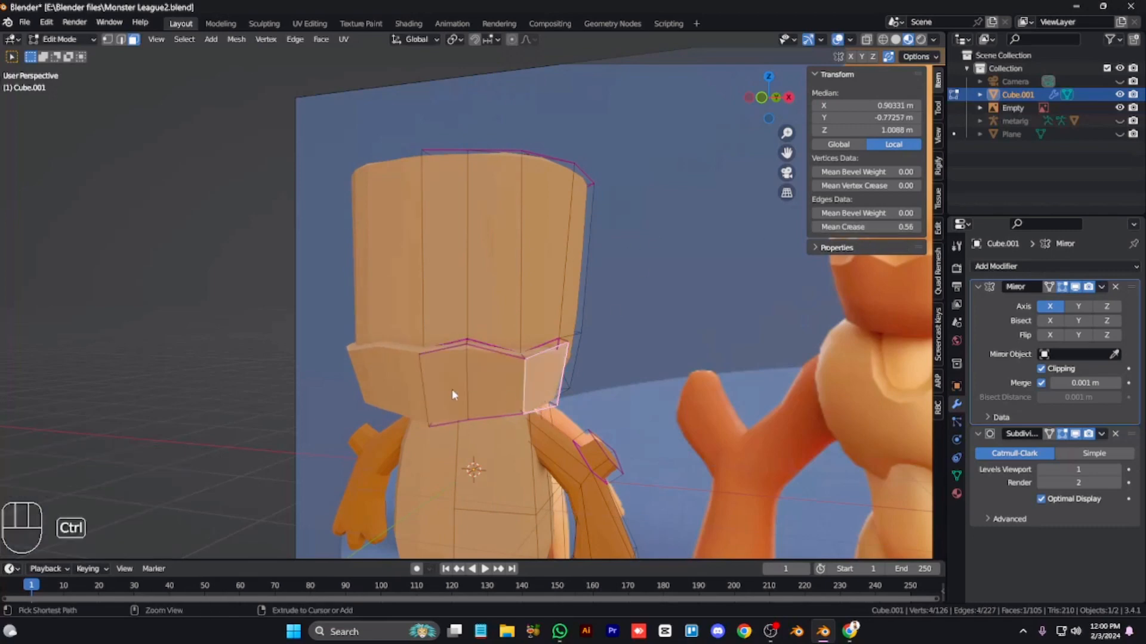
{"action": "left_click", "coordinate": [453, 389], "text": "ctrl"}
{"action": "left_click_drag", "start_coordinate": [860, 227], "coordinate": [878, 227]}
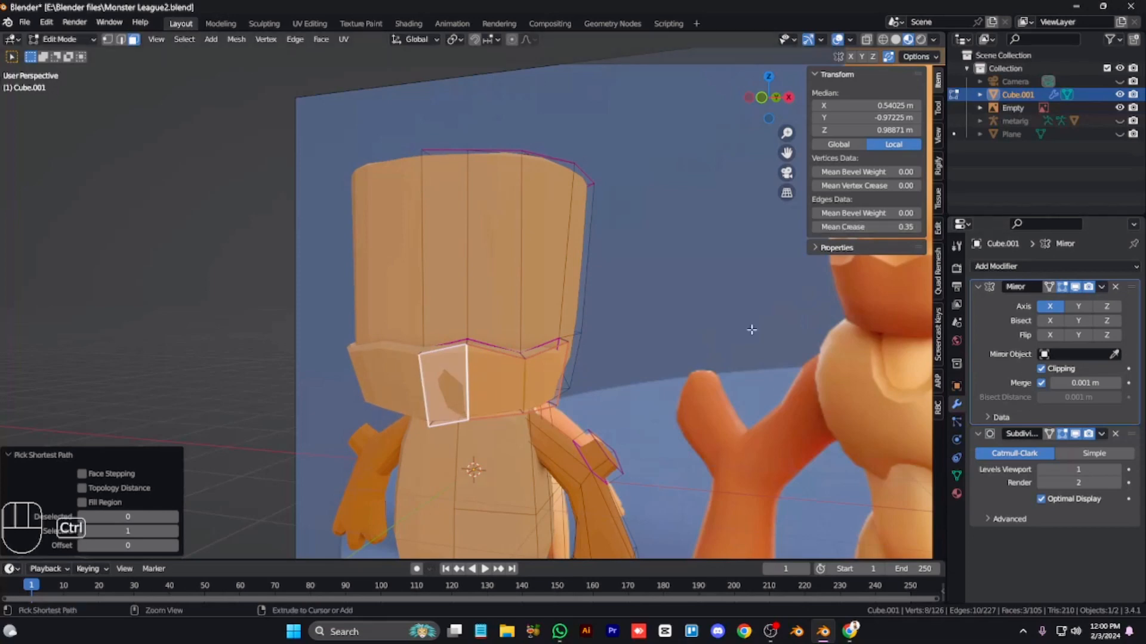
Step: Expand the selection to the whole mask, assign it the orange Material.001, and check it in object mode
{"action": "key", "text": "ctrl+KP_Add"}
{"action": "left_click", "coordinate": [957, 493]}
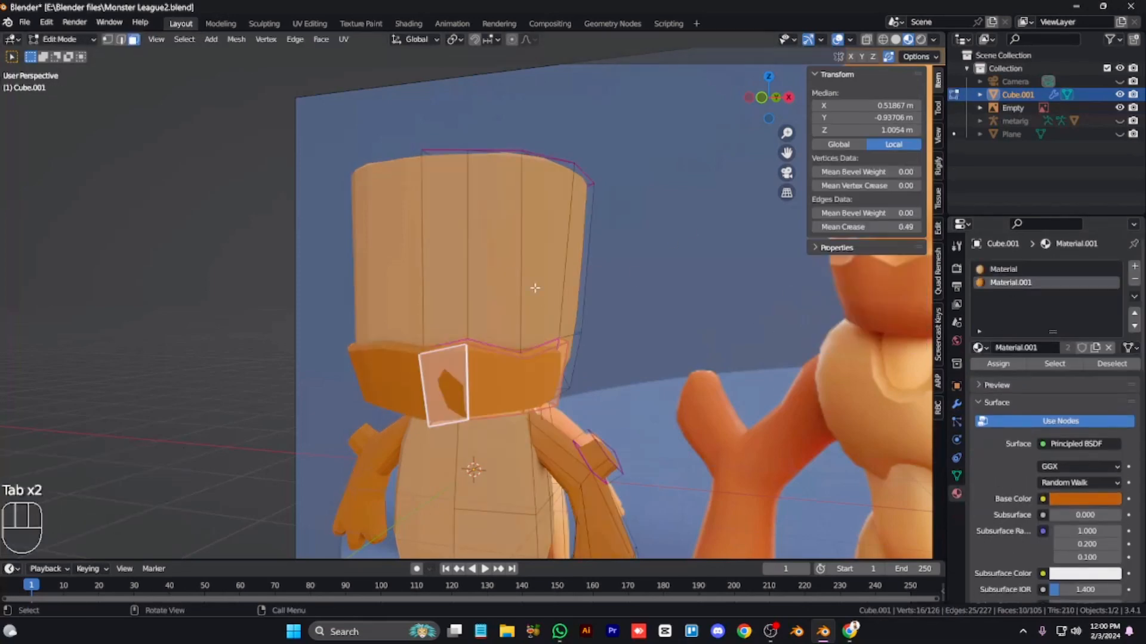
{"action": "key", "text": "Tab"}
{"action": "key", "text": "KP_6"}
{"action": "key", "text": "KP_6"}
{"action": "key", "text": "KP_6"}
{"action": "key", "text": "KP_Decimal"}
Step: In the see-through side view, move the whole mask back along Y by about 0.07 m
{"action": "key", "text": "KP_3"}
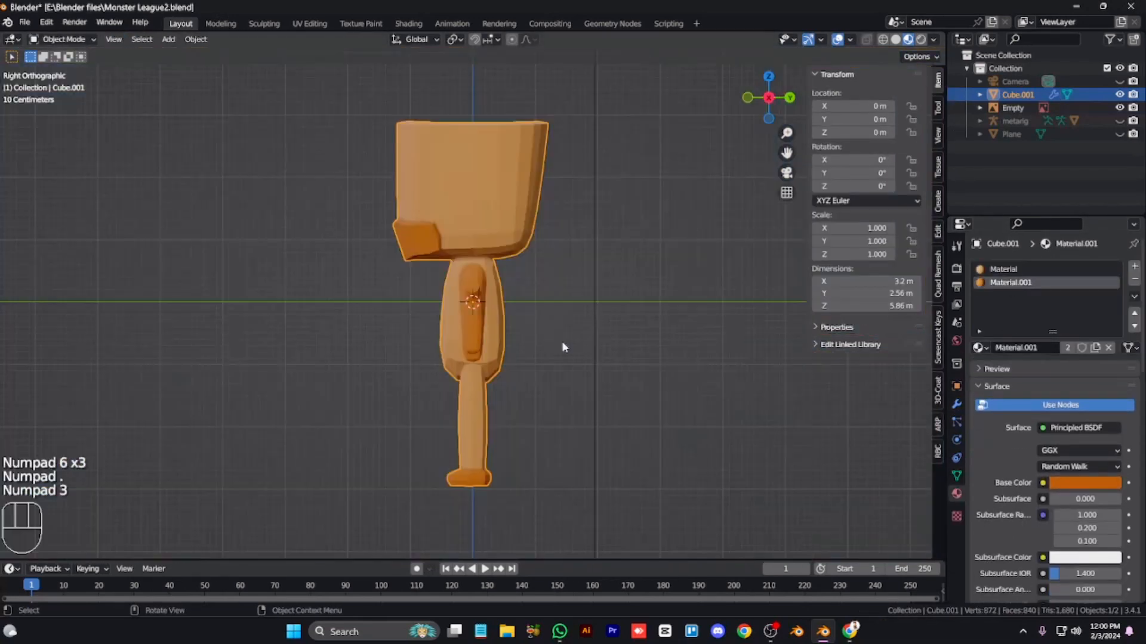
{"action": "key", "text": "Tab"}
{"action": "key", "text": "alt+z"}
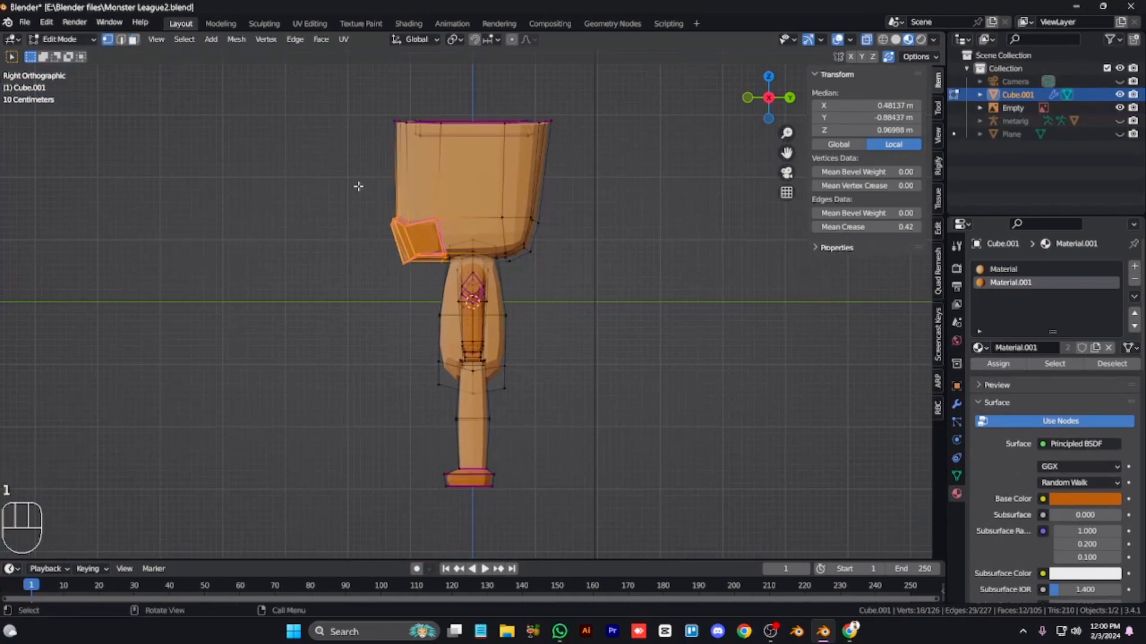
{"action": "scroll", "coordinate": [358, 183], "scroll_direction": "up", "scroll_amount": 6}
{"action": "key", "text": "ctrl+KP_8"}
{"action": "key", "text": "ctrl+KP_8"}
{"action": "key", "text": "ctrl+KP_8"}
{"action": "key", "text": "ctrl+KP_8"}
{"action": "key", "text": "ctrl+KP_8"}
{"action": "key", "text": "ctrl+KP_8"}
{"action": "key", "text": "ctrl+KP_8"}
{"action": "key", "text": "ctrl+KP_8"}
{"action": "key", "text": "g"}
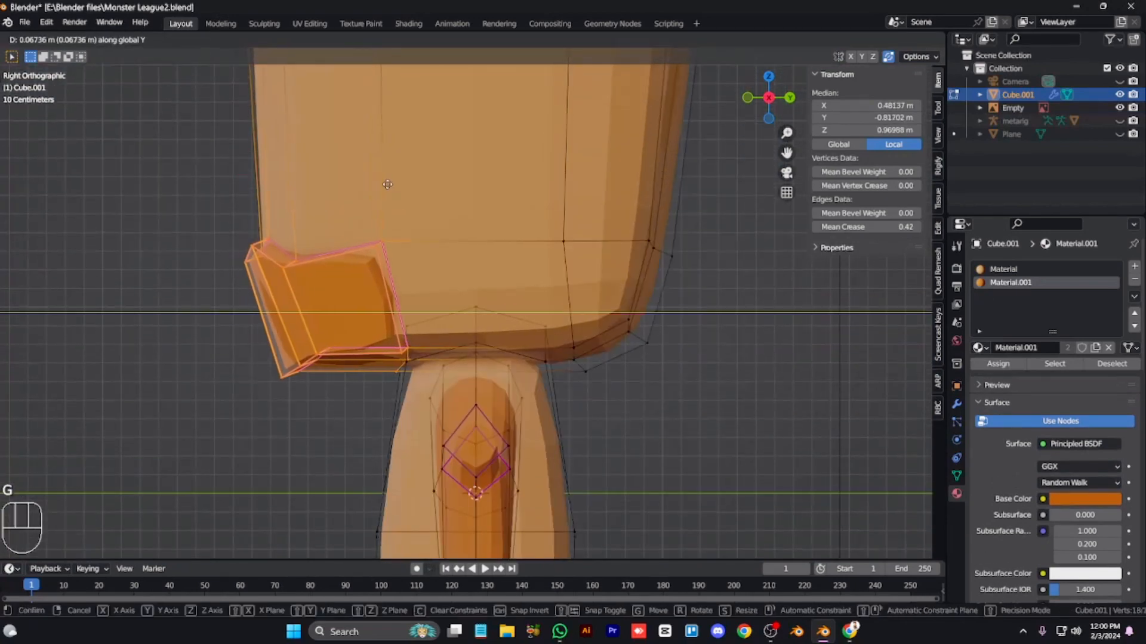
{"action": "left_click", "coordinate": [389, 184]}
Step: Set the crease of the two short joining edges at the mask's side end to 0.36
{"action": "key", "text": "alt+z"}
{"action": "key", "text": "2"}
{"action": "left_click", "coordinate": [382, 243]}
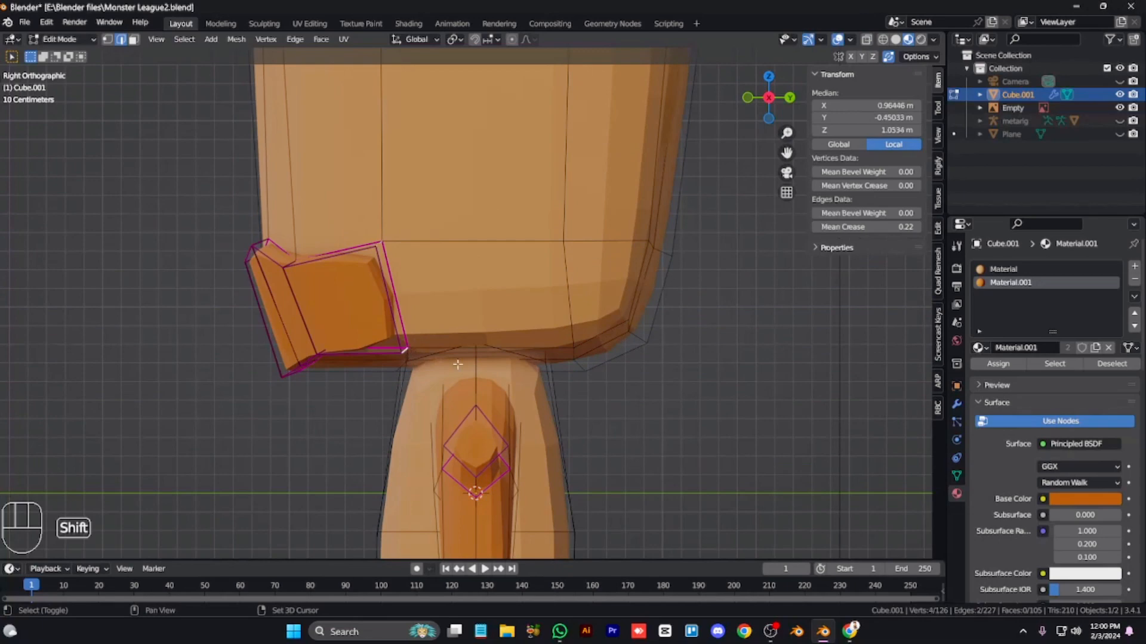
{"action": "left_click_drag", "start_coordinate": [866, 227], "coordinate": [910, 227]}
Step: In the front view, lower the mask's top centre edge and shift the adjacent peak edge toward the centre
{"action": "key", "text": "KP_1"}
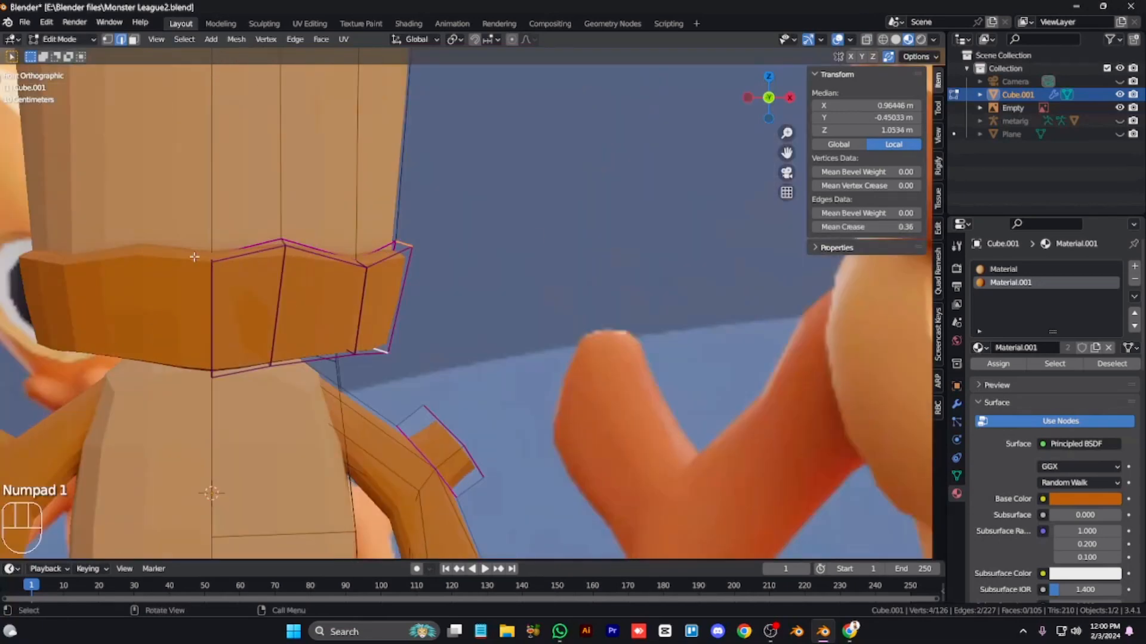
{"action": "key", "text": "g"}
{"action": "left_click", "coordinate": [297, 273]}
{"action": "left_click", "coordinate": [289, 242]}
{"action": "left_click", "coordinate": [284, 243]}
{"action": "key", "text": "g"}
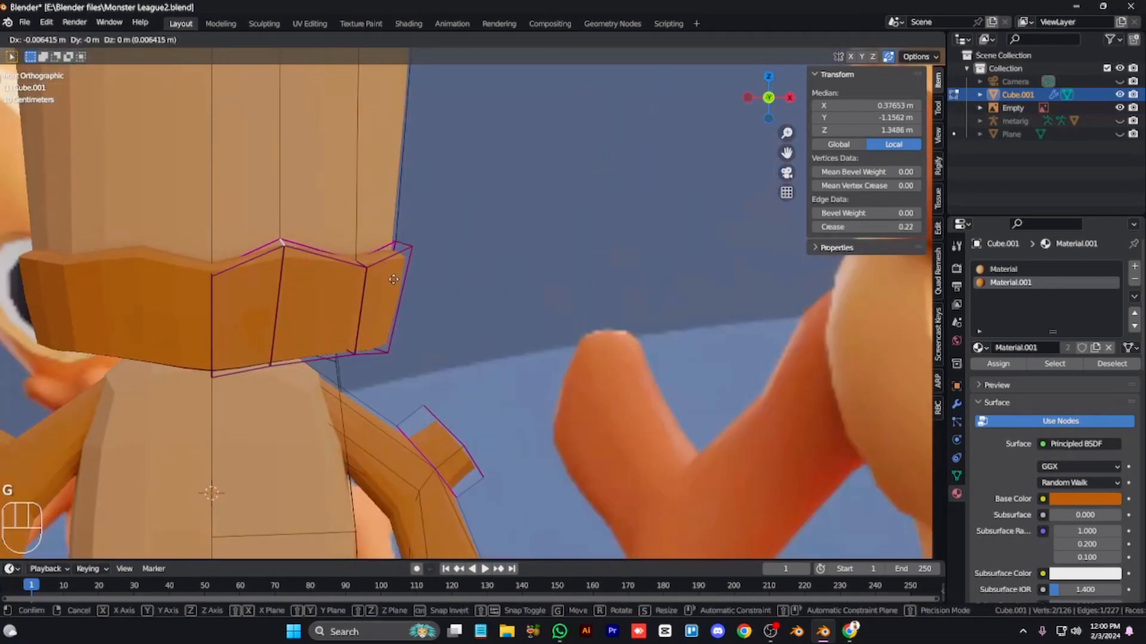
{"action": "left_click", "coordinate": [267, 240]}
Step: Lower the mask's outer valley edge toward the centre and raise its side-end edge by about 0.06 m
{"action": "left_click", "coordinate": [360, 265]}
{"action": "key", "text": "g"}
{"action": "left_click", "coordinate": [349, 278]}
{"action": "left_click", "coordinate": [400, 247]}
{"action": "key", "text": "g"}
{"action": "left_click", "coordinate": [402, 236]}
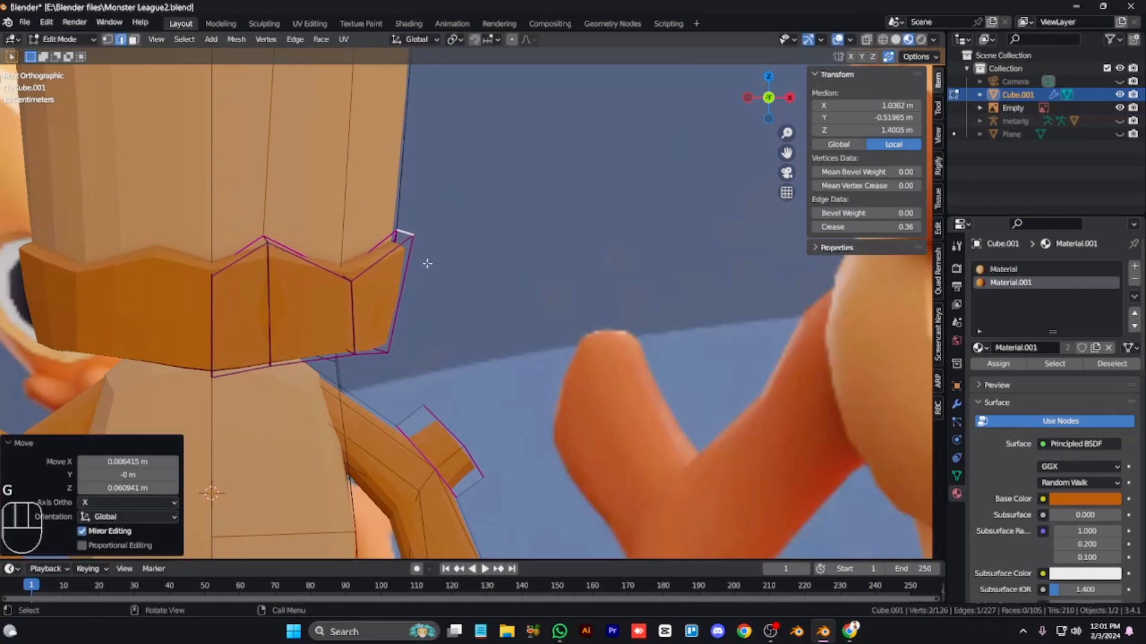
Step: Examine the character's overall shape in object mode from the front and the side
{"action": "scroll", "coordinate": [513, 238], "scroll_direction": "down", "scroll_amount": 6}
{"action": "key", "text": "Tab"}
{"action": "key", "text": "KP_1"}
{"action": "key", "text": "KP_3"}
{"action": "key", "text": "KP_1"}
{"action": "key", "text": "KP_3"}
{"action": "key", "text": "Tab"}
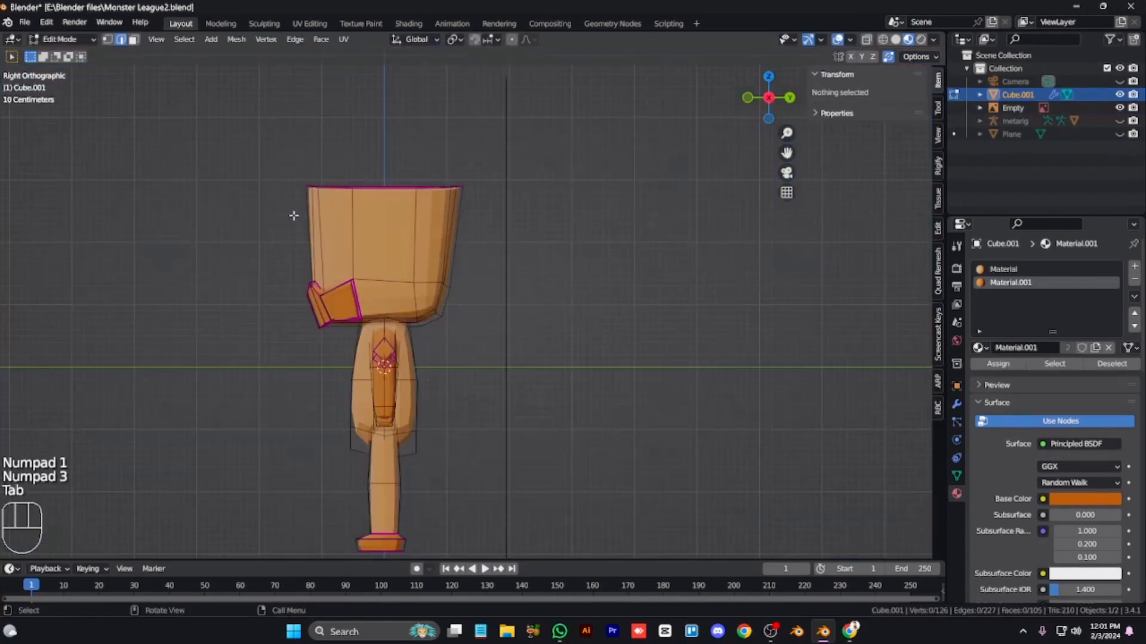
{"action": "key", "text": "alt+z"}
{"action": "key", "text": "alt+z"}
Step: Select the ring of faces around the head's open rim and lower its mean crease to 0.16
{"action": "left_click", "coordinate": [464, 190], "text": "alt"}
{"action": "key", "text": "KP_8"}
{"action": "key", "text": "KP_4"}
{"action": "key", "text": "KP_4"}
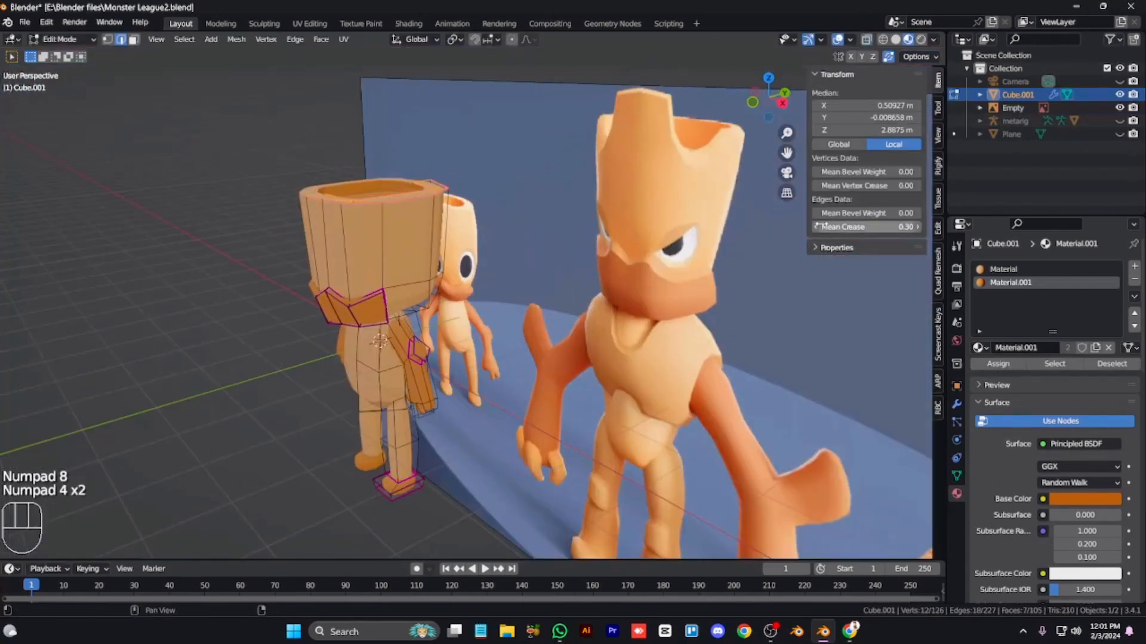
{"action": "key", "text": "KP_8"}
{"action": "key", "text": "KP_4"}
{"action": "key", "text": "KP_4"}
{"action": "key", "text": "KP_Add"}
{"action": "key", "text": "KP_Add"}
{"action": "key", "text": "ctrl+KP_8"}
{"action": "key", "text": "ctrl+KP_8"}
{"action": "key", "text": "ctrl+KP_8"}
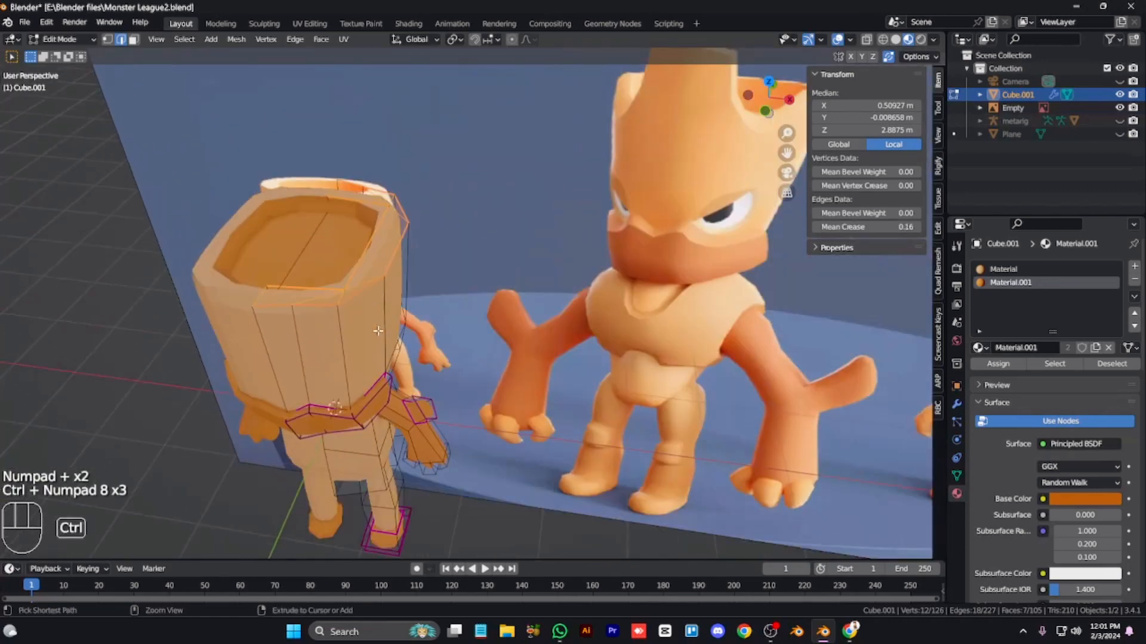
{"action": "key", "text": "ctrl+KP_8"}
{"action": "key", "text": "ctrl+KP_4"}
{"action": "key", "text": "ctrl+KP_4"}
{"action": "key", "text": "ctrl+KP_4"}
{"action": "key", "text": "ctrl+KP_4"}
{"action": "key", "text": "3"}
{"action": "left_click", "coordinate": [475, 319]}
{"action": "left_click", "coordinate": [476, 318], "text": "shift"}
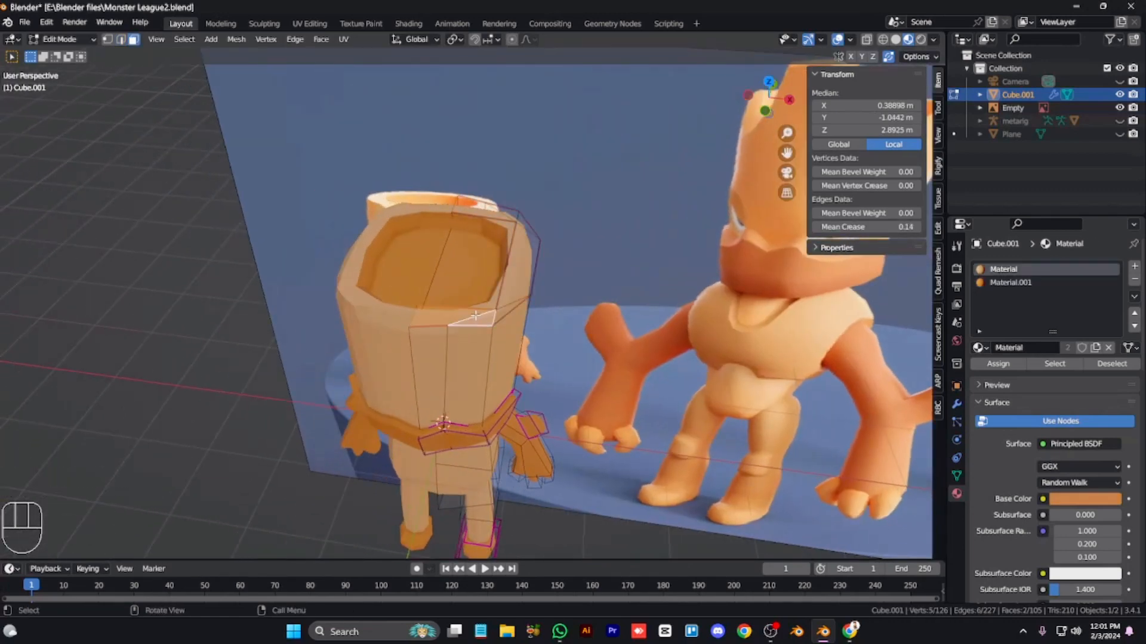
{"action": "key", "text": "1"}
{"action": "left_click", "coordinate": [450, 323]}
{"action": "key", "text": "ctrl+r"}
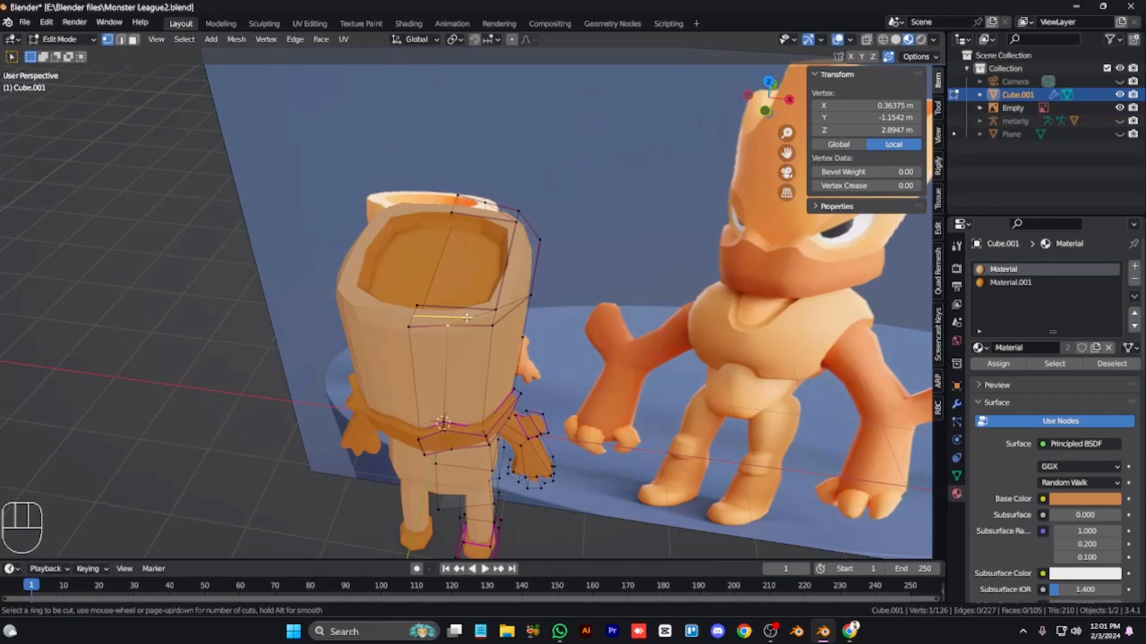
Step: Subdivide the head rim's inner front and back edges to add a midpoint on each
{"action": "key", "text": "2"}
{"action": "left_click", "coordinate": [465, 313]}
{"action": "key", "text": "alt+z"}
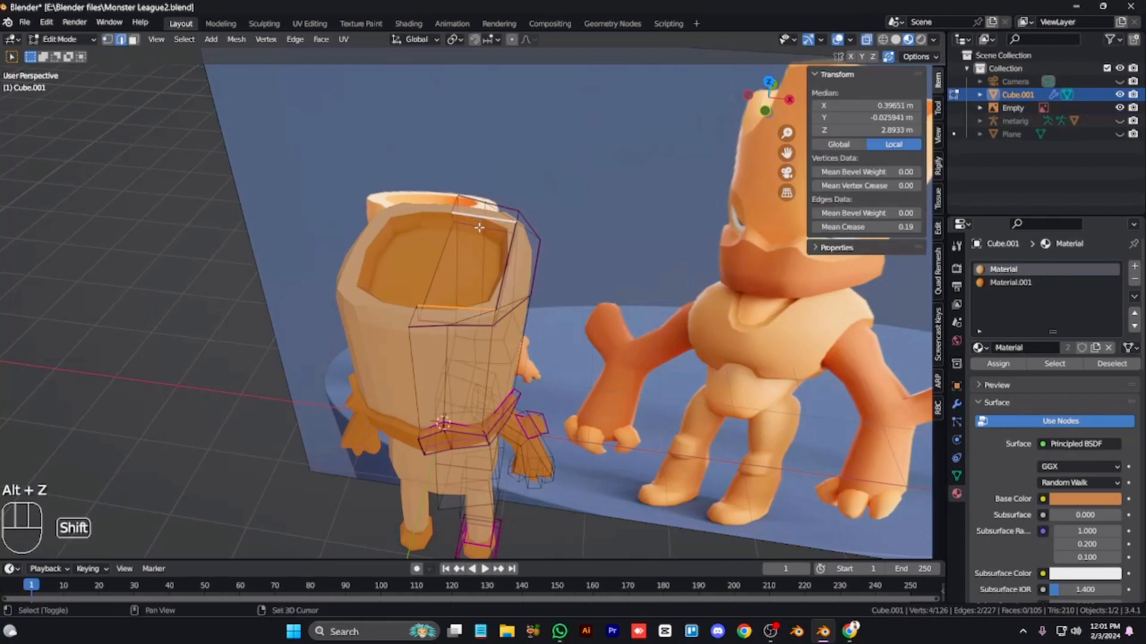
{"action": "key", "text": "q"}
Step: Connect the new midpoints across the rim's thickness at the front and back of the head
{"action": "key", "text": "1"}
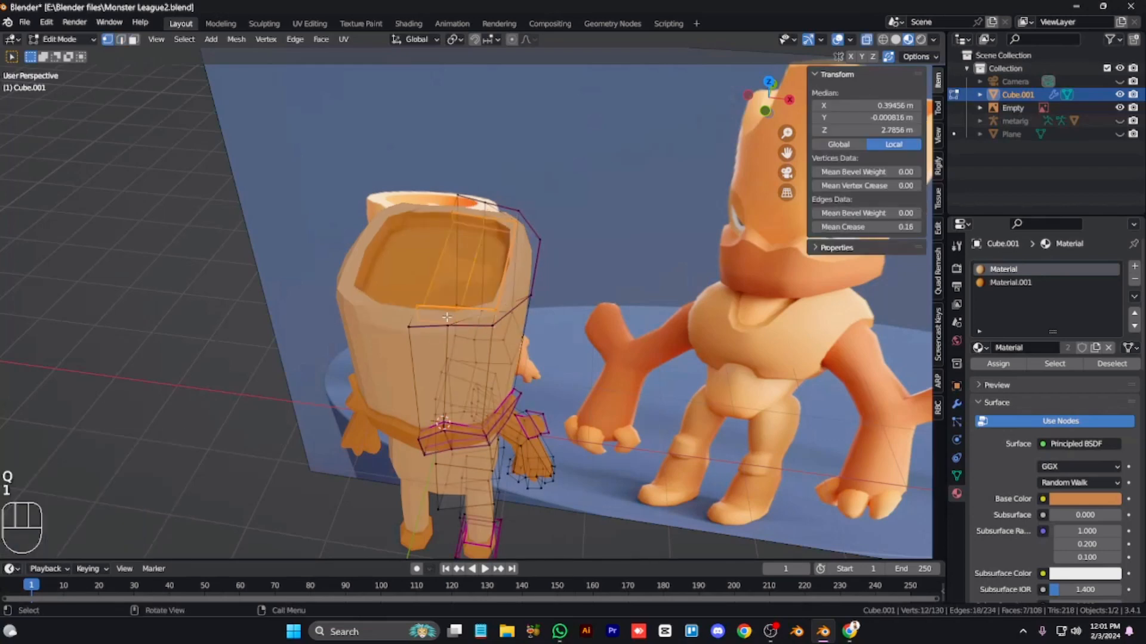
{"action": "key", "text": "alt+z"}
{"action": "left_click", "coordinate": [485, 217]}
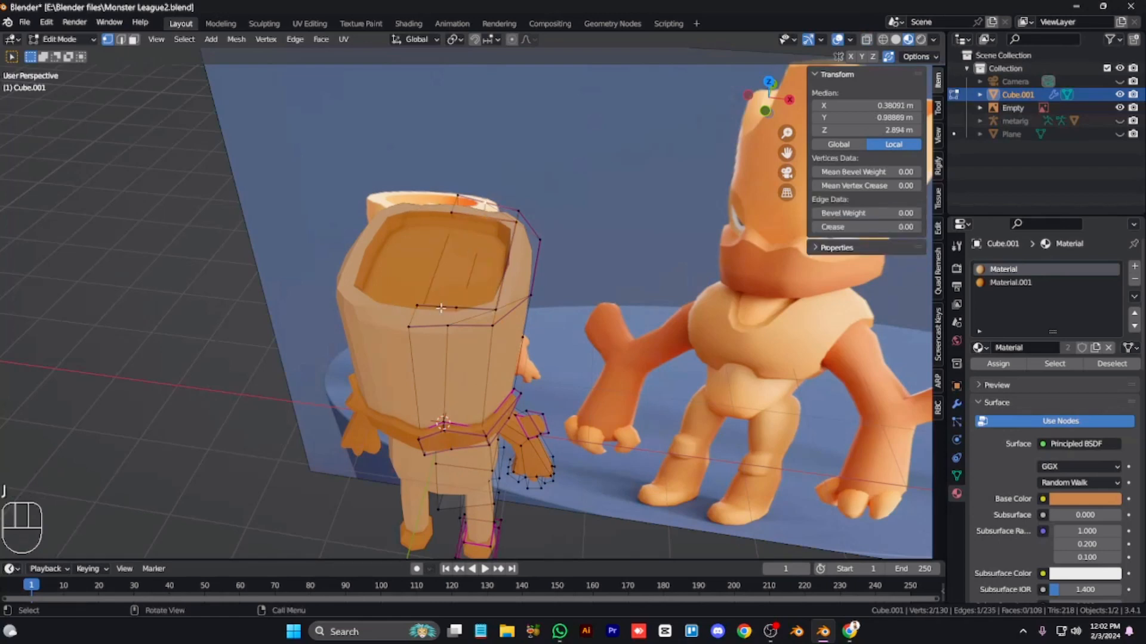
{"action": "key", "text": "j"}
Step: Try to extrude the front rim face beside the centre line upward
{"action": "key", "text": "3"}
{"action": "left_click", "coordinate": [440, 324]}
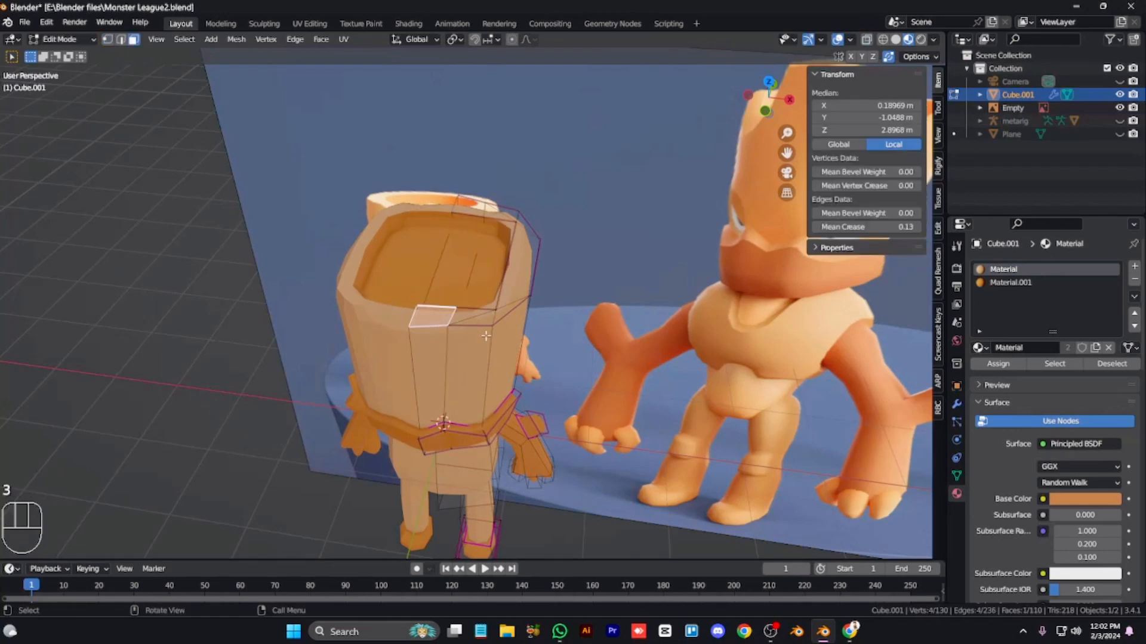
{"action": "key", "text": "e"}
{"action": "left_click", "coordinate": [484, 315]}
{"action": "key", "text": "ctrl+z"}
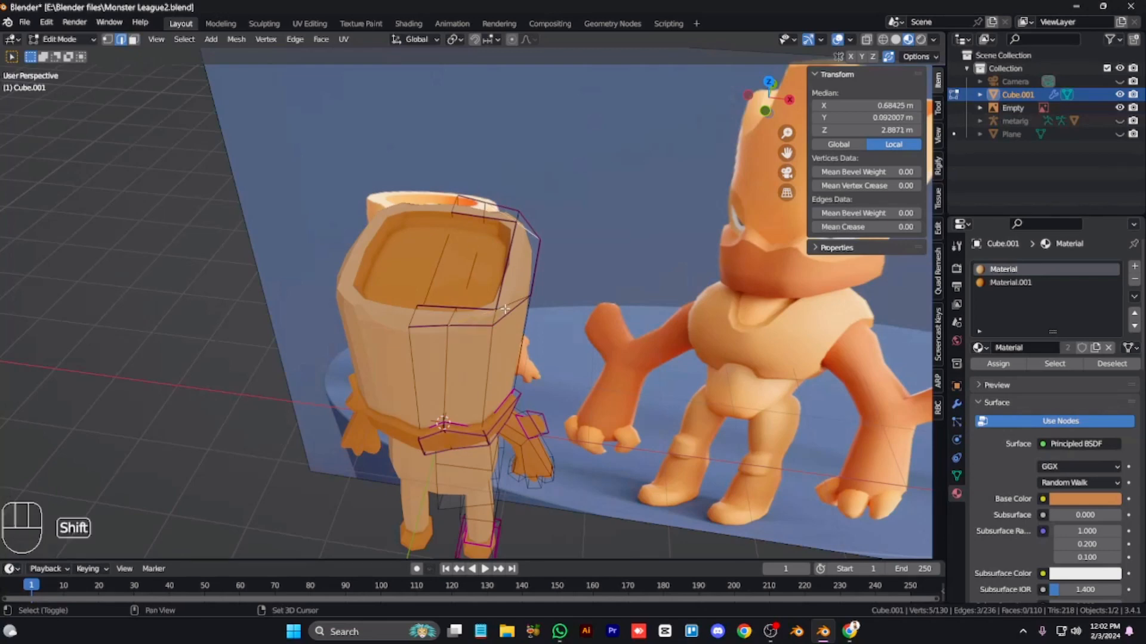
Step: Dissolve the short edges crossing the rim at the corners and side of the head
{"action": "key", "text": "x"}
{"action": "left_click", "coordinate": [487, 398]}
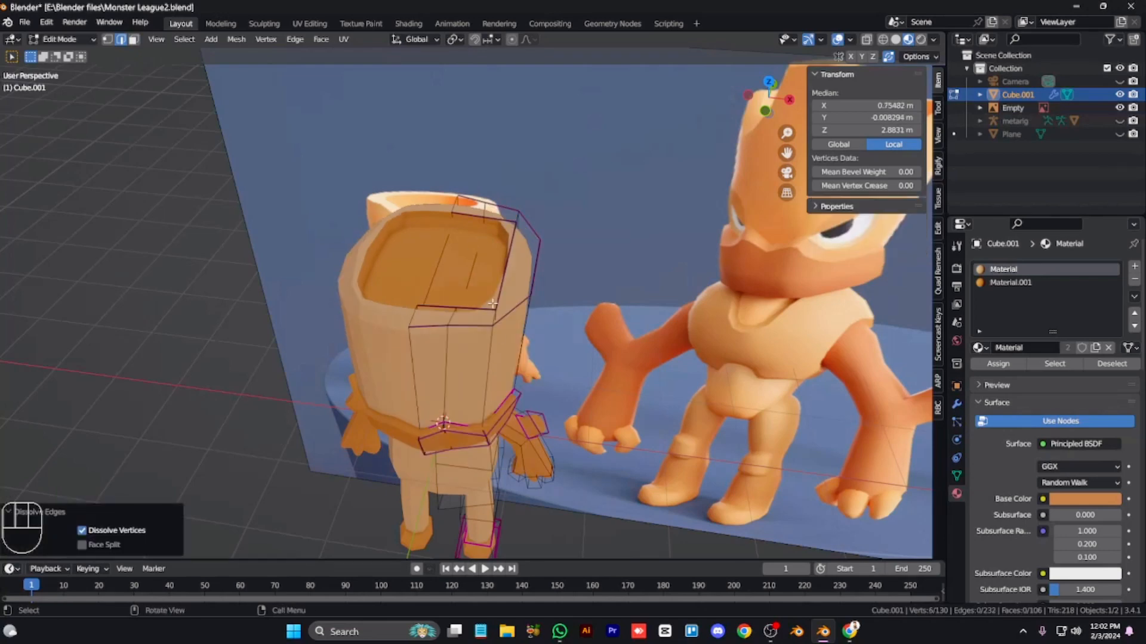
Step: Try to connect the inner front corner vertex to the outer side vertex of the rim
{"action": "key", "text": "1"}
{"action": "left_click", "coordinate": [496, 309]}
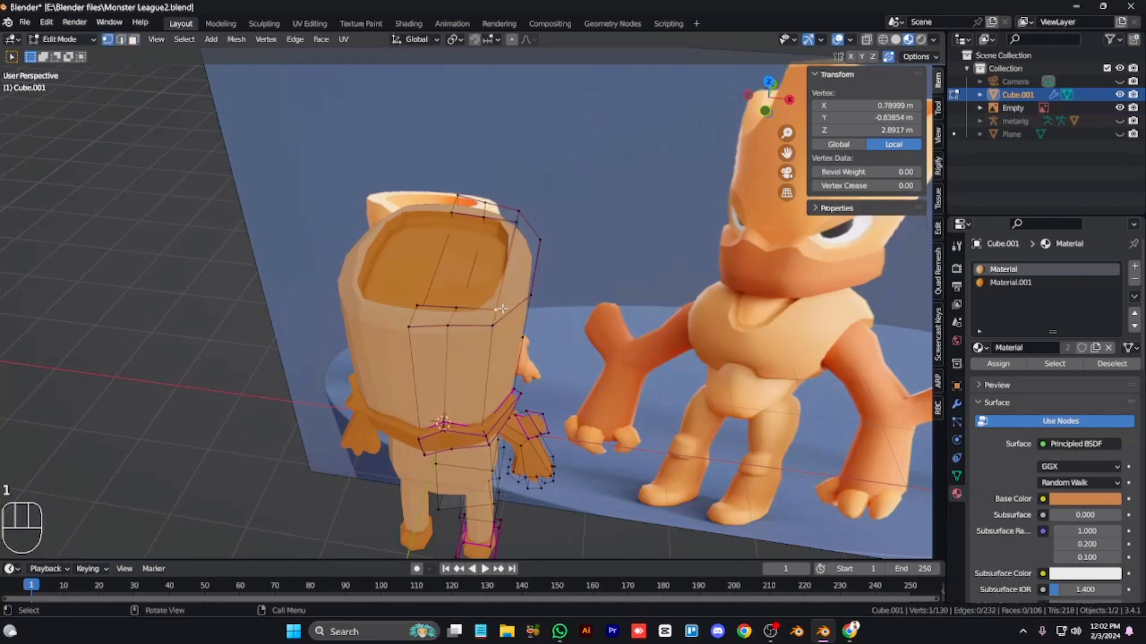
{"action": "left_click", "coordinate": [530, 296], "text": "shift"}
{"action": "key", "text": "j"}
{"action": "key", "text": "ctrl+z"}
Step: Extrude the two front rim faces upward by about 0.3 m to raise the front of the head
{"action": "key", "text": "3"}
{"action": "left_click", "coordinate": [473, 317]}
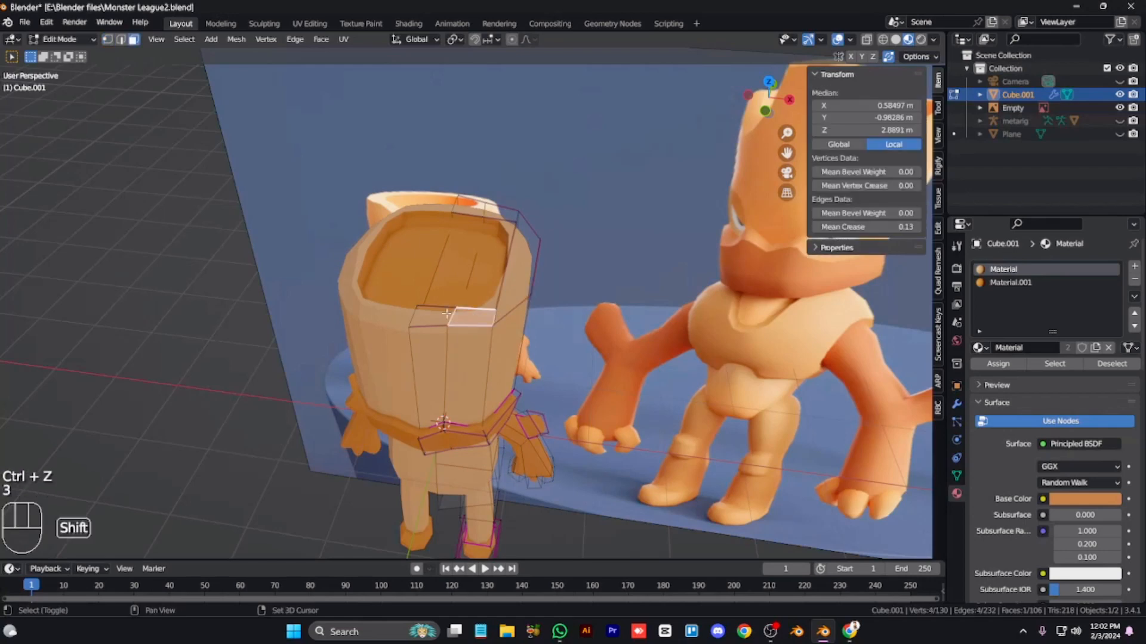
{"action": "left_click", "coordinate": [434, 316], "text": "shift"}
{"action": "key", "text": "e"}
{"action": "left_click", "coordinate": [488, 312]}
Step: Slide the raised section's outer end edge down to form a sloped corner toward the rim
{"action": "key", "text": "2"}
{"action": "left_click", "coordinate": [490, 293]}
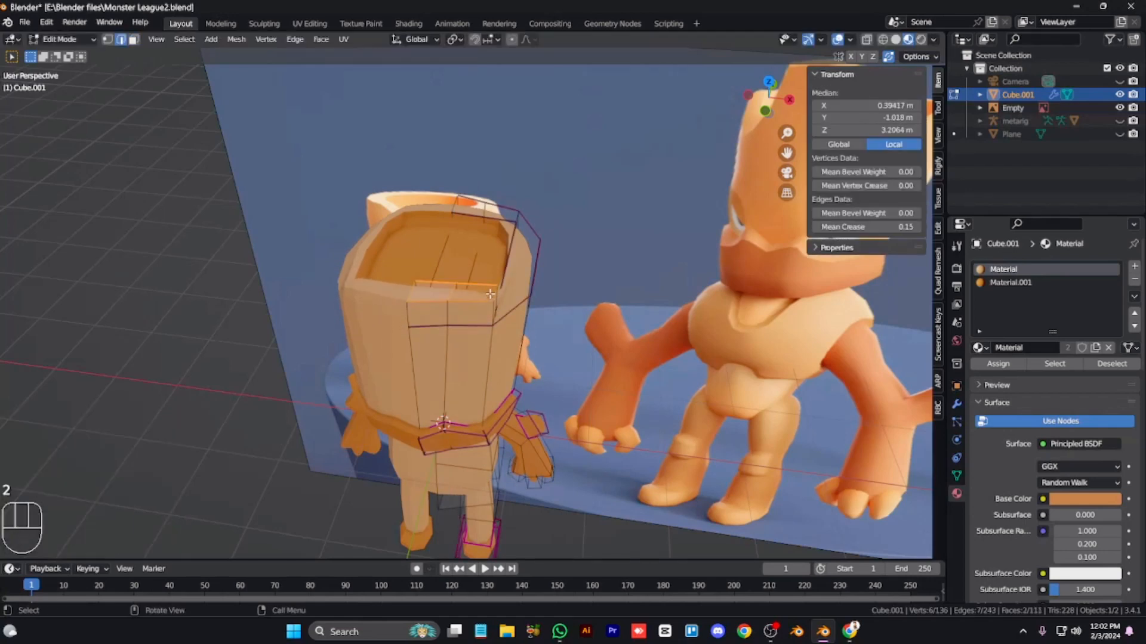
{"action": "left_click", "coordinate": [496, 293]}
{"action": "key", "text": "g"}
{"action": "key", "text": "g"}
{"action": "left_click", "coordinate": [520, 315]}
Step: Crease the raised front section's outline edges and clear the crease from the old rim edges at its base
{"action": "left_click", "coordinate": [499, 308], "text": "alt"}
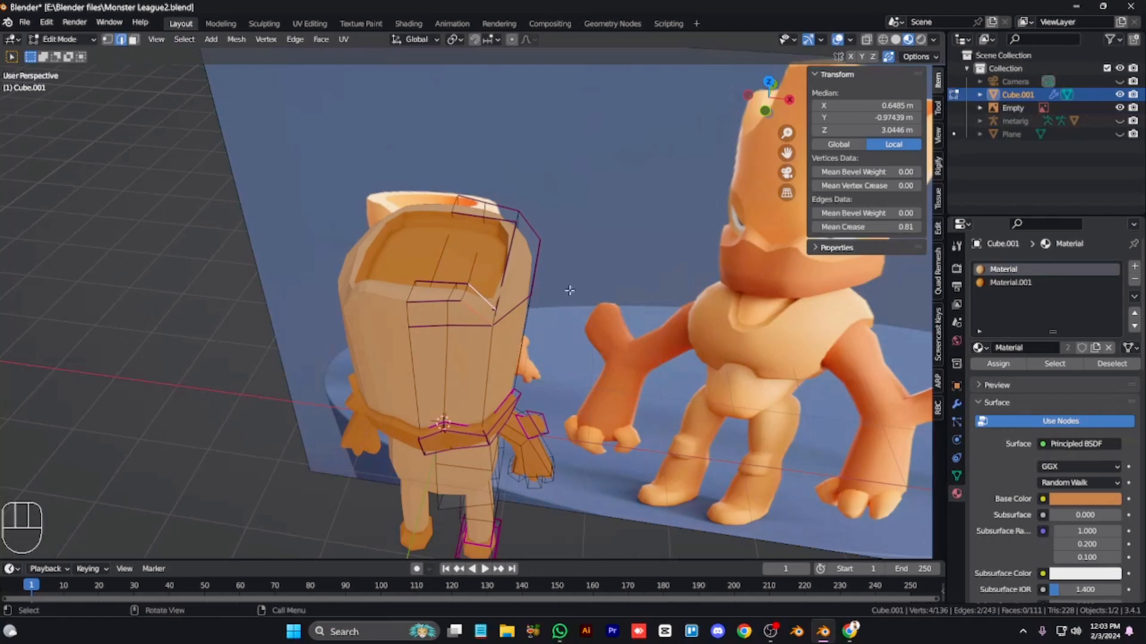
{"action": "key", "text": "alt+z"}
{"action": "left_click", "coordinate": [439, 306], "text": "alt+shift"}
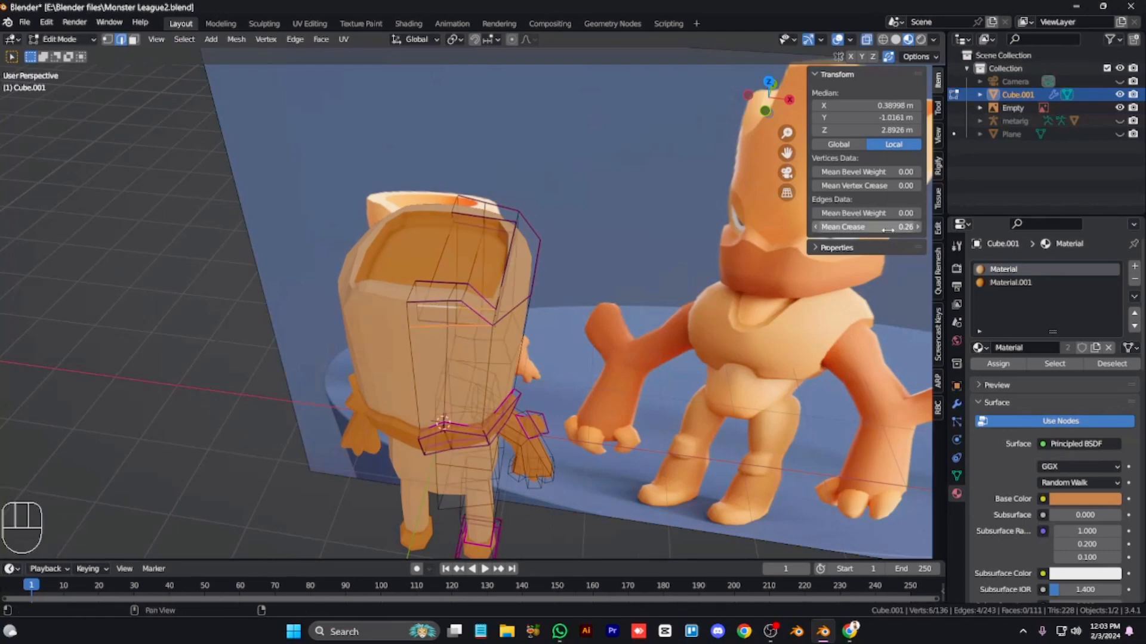
{"action": "key", "text": "alt+z"}
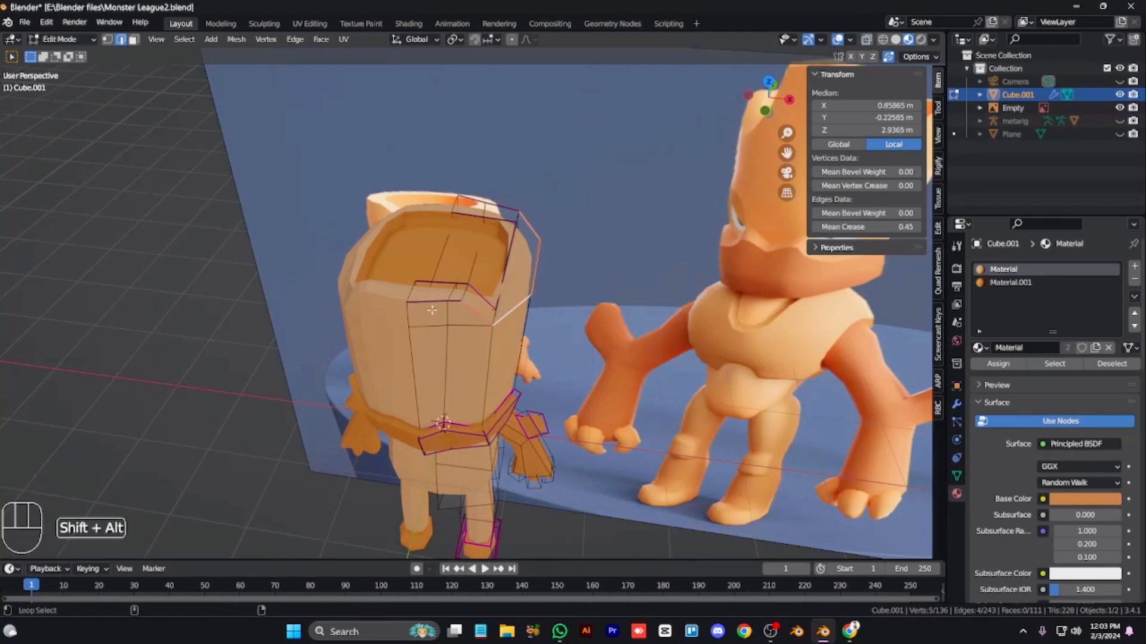
Step: Select the rim's outline loops including the raised front section and increase their mean crease
{"action": "left_click", "coordinate": [511, 253], "text": "alt+shift"}
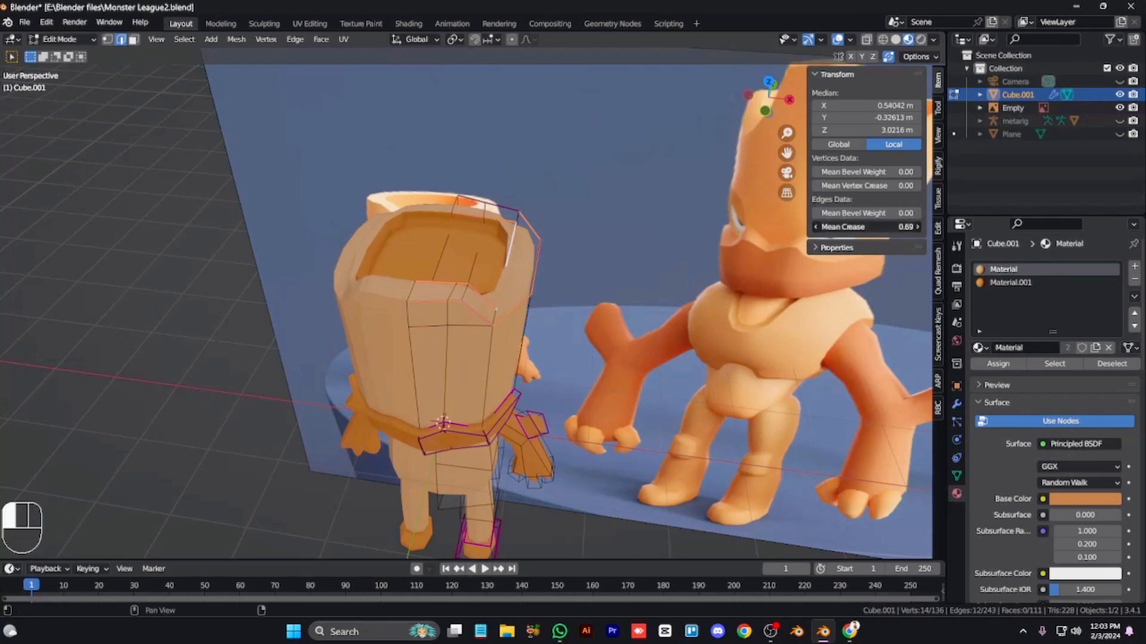
{"action": "left_click_drag", "start_coordinate": [865, 226], "coordinate": [913, 227]}
{"action": "key", "text": "Tab"}
{"action": "key", "text": "Tab"}
Step: In the front view, add a horizontal loop cut around the head slightly below the rim with a slide factor of -0.537
{"action": "key", "text": "KP_1"}
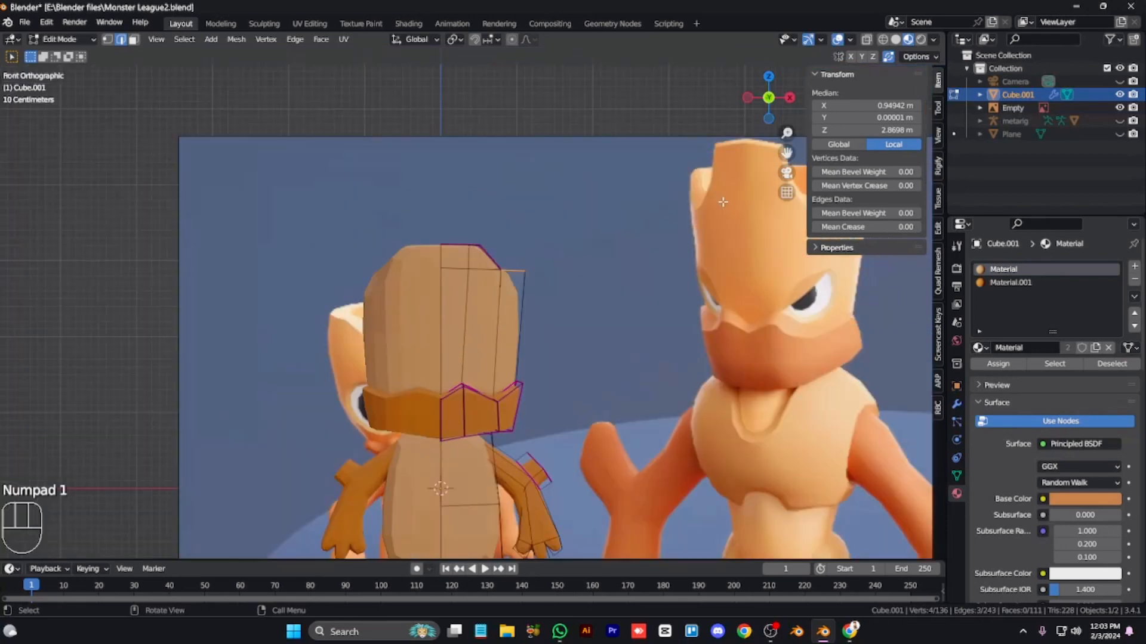
{"action": "key", "text": "ctrl+r"}
{"action": "left_click", "coordinate": [534, 292]}
{"action": "left_click", "coordinate": [540, 287]}
{"action": "key", "text": "alt+z"}
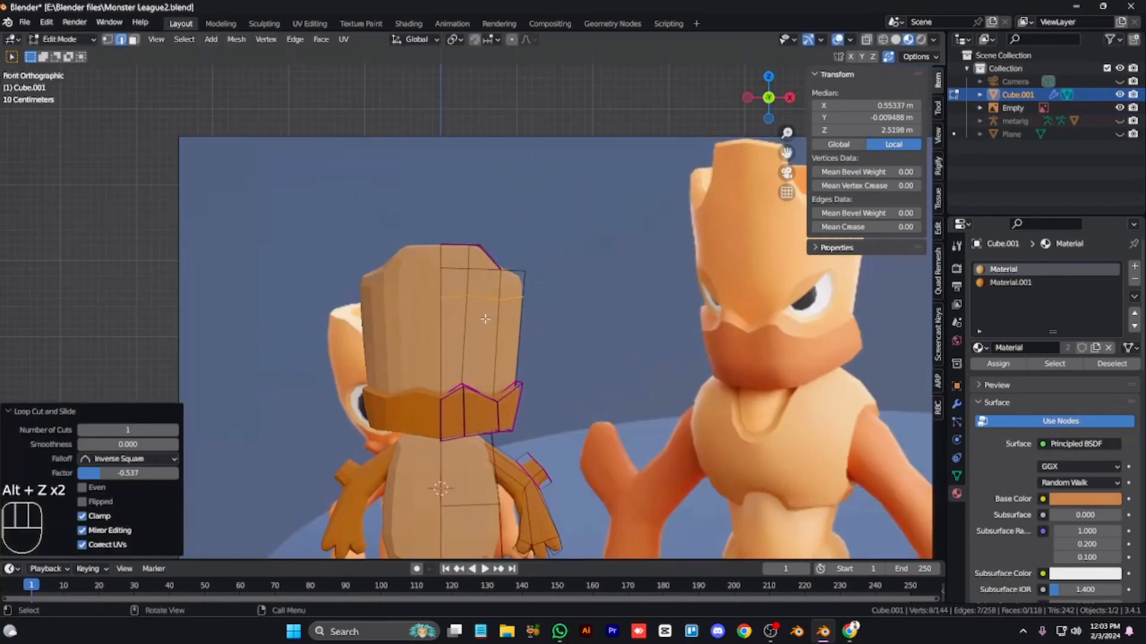
Step: Subdivide the head's tall front face above the mask and reshape it with LoopTools Circle
{"action": "key", "text": "3"}
{"action": "left_click", "coordinate": [485, 320]}
{"action": "key", "text": "KP_Decimal"}
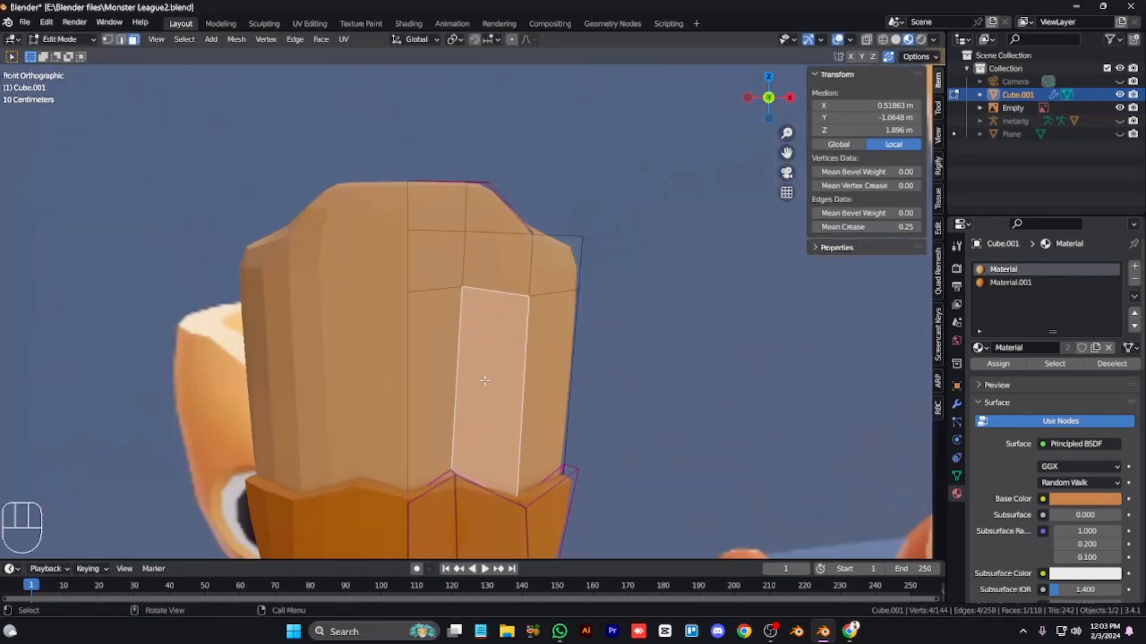
{"action": "key", "text": "q"}
{"action": "left_click", "coordinate": [484, 380]}
{"action": "right_click", "coordinate": [484, 376]}
{"action": "mouse_move", "coordinate": [490, 295]}
{"action": "left_click", "coordinate": [566, 308]}
Step: Enlarge the eye circle and rotate it by about -18.8° in the front view
{"action": "key", "text": "s"}
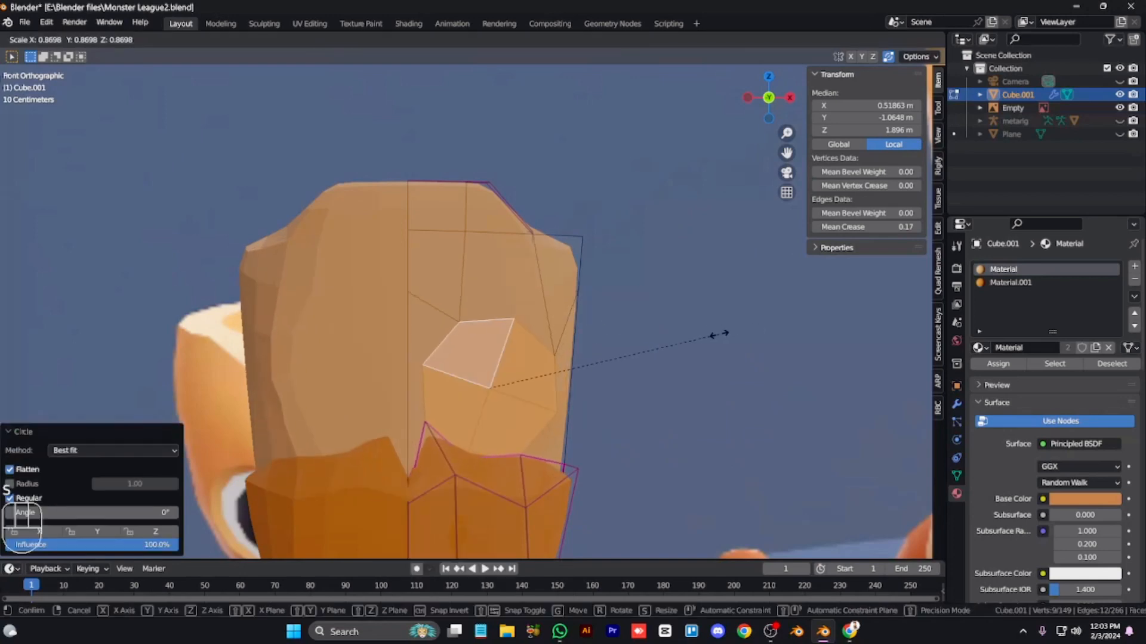
{"action": "left_click", "coordinate": [717, 335]}
{"action": "key", "text": "r"}
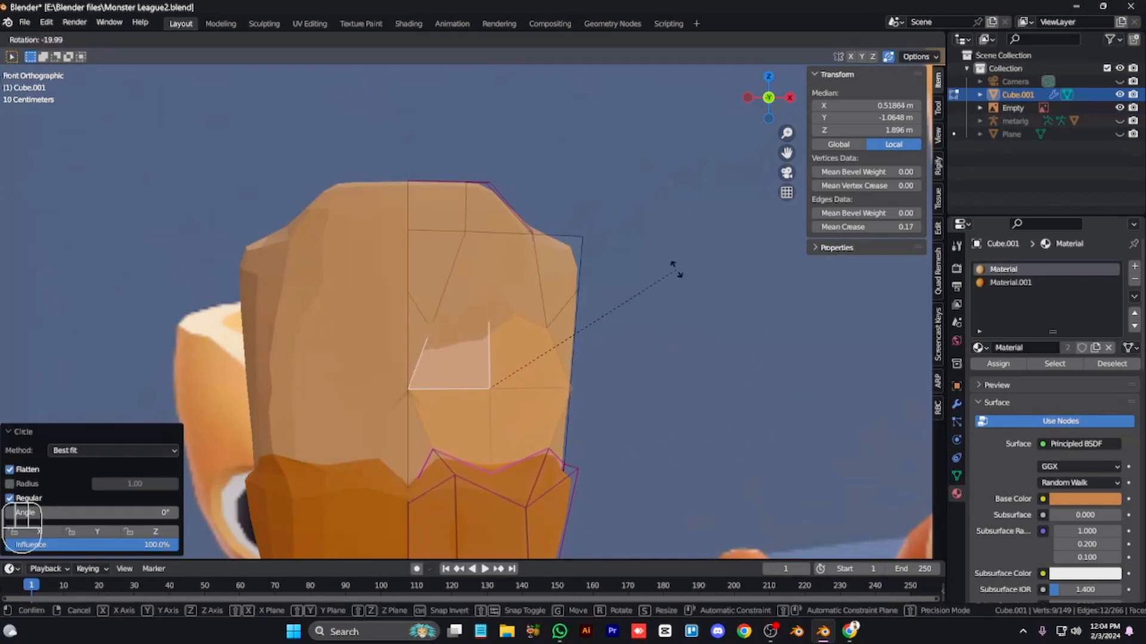
{"action": "left_click", "coordinate": [677, 270]}
{"action": "key", "text": "s"}
{"action": "right_click", "coordinate": [711, 325]}
Step: Turn off clipping on the Mirror modifier
{"action": "left_click", "coordinate": [957, 405]}
{"action": "left_click", "coordinate": [1041, 369]}
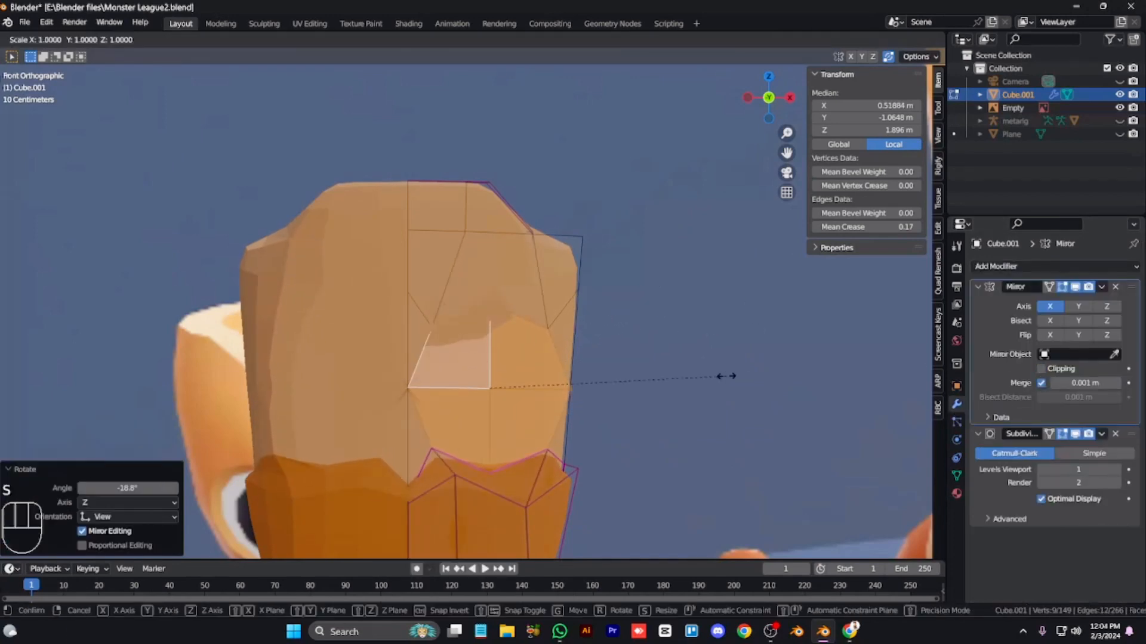
Step: Resize the eye circle and lower it by about 0.16 m toward the mask
{"action": "key", "text": "s"}
{"action": "left_click", "coordinate": [703, 376]}
{"action": "key", "text": "g"}
{"action": "key", "text": "z"}
{"action": "left_click", "coordinate": [694, 401]}
{"action": "key", "text": "s"}
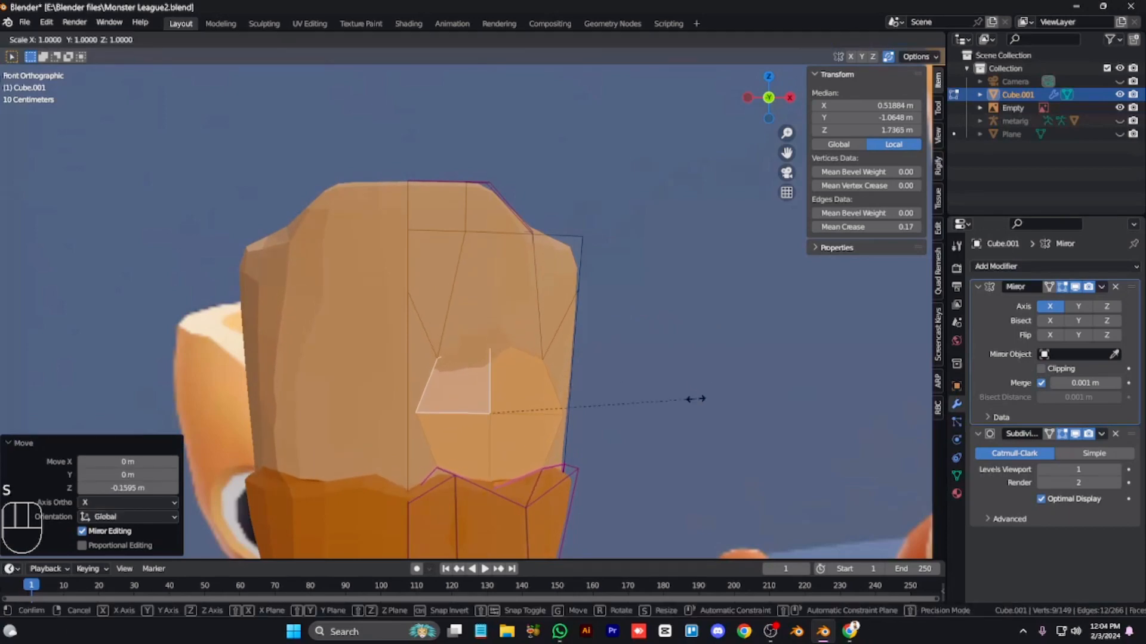
{"action": "left_click", "coordinate": [702, 391]}
Step: In the side view, raise the eye circle about 0.095 m, tilt it slightly, and lower it about 0.027 m
{"action": "key", "text": "KP_3"}
{"action": "key", "text": "g"}
{"action": "left_click", "coordinate": [678, 379]}
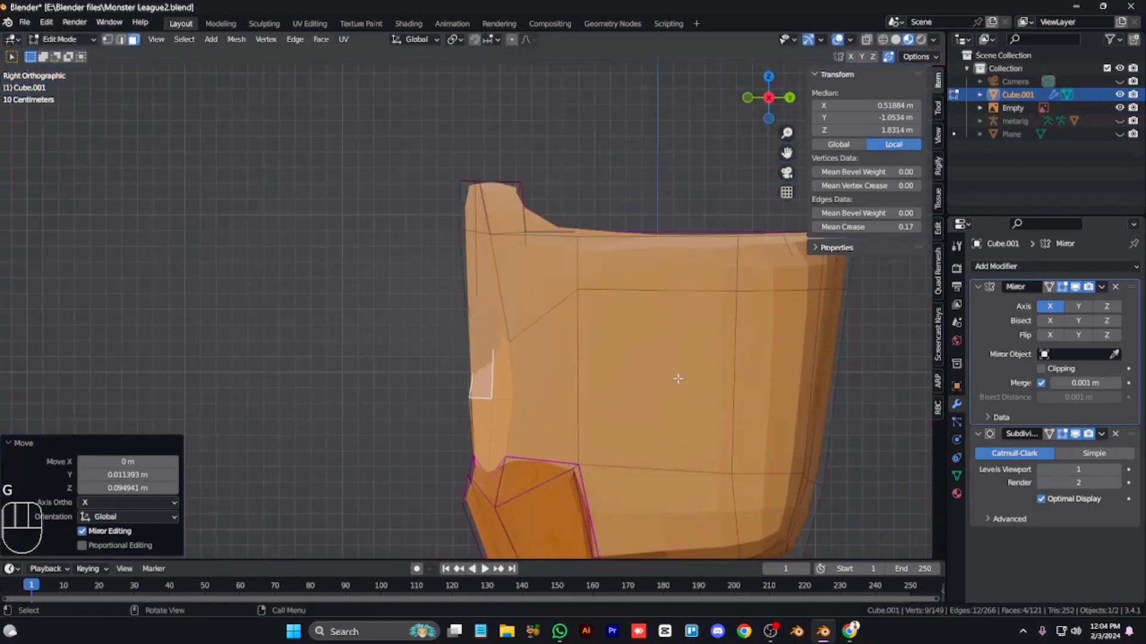
{"action": "key", "text": "r"}
{"action": "left_click", "coordinate": [673, 369]}
{"action": "key", "text": "r"}
{"action": "left_click", "coordinate": [672, 364]}
{"action": "key", "text": "g"}
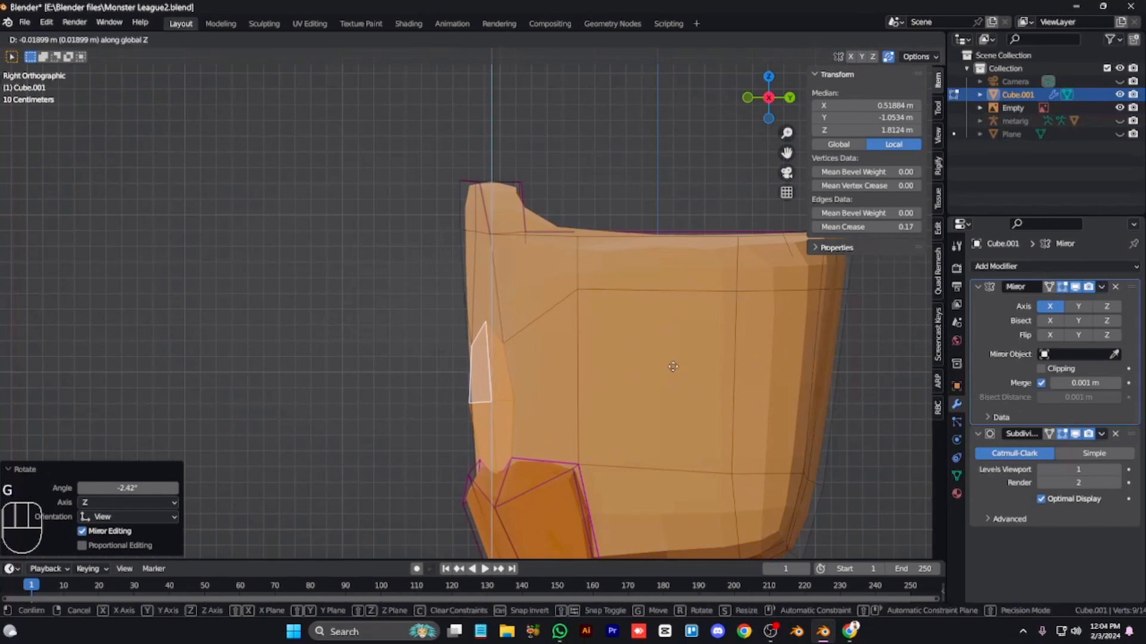
{"action": "left_click", "coordinate": [677, 367]}
Step: Try to extrude the eye circle inward into the head
{"action": "key", "text": "KP_1"}
{"action": "key", "text": "KP_3"}
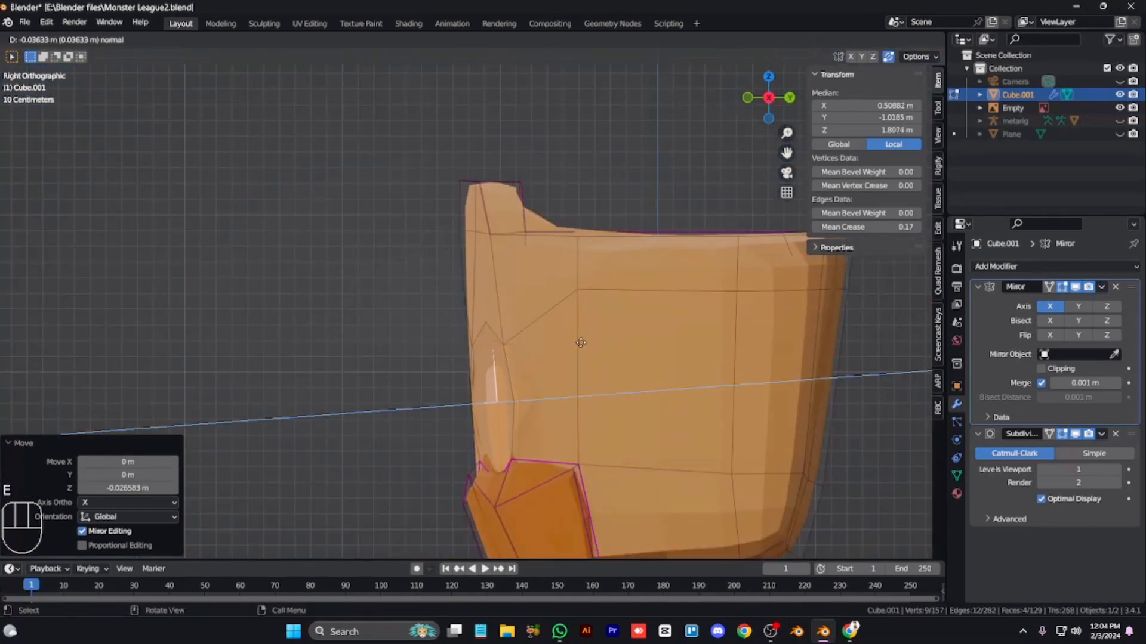
{"action": "key", "text": "KP_1"}
Step: Undo the eye circle's extrusion, placement, shaping and subdivision back to the single front face
{"action": "key", "text": "ctrl+z"}
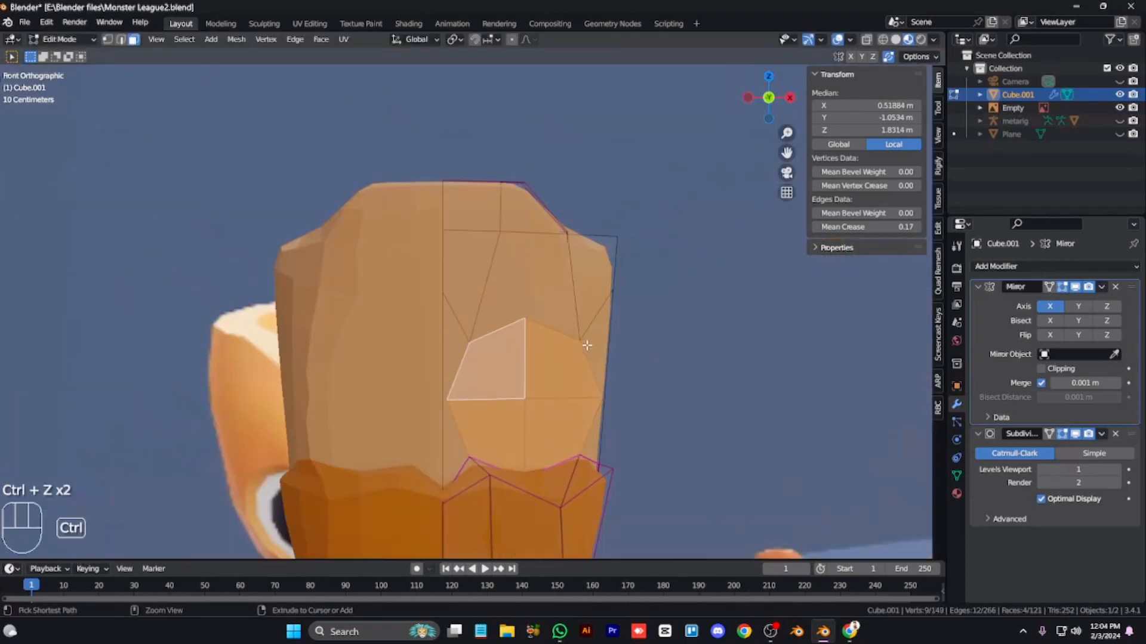
{"action": "key", "text": "ctrl+z"}
{"action": "key", "text": "ctrl+z"}
{"action": "key", "text": "ctrl+z"}
{"action": "key", "text": "ctrl+z"}
{"action": "key", "text": "ctrl+z"}
{"action": "key", "text": "ctrl+z"}
{"action": "key", "text": "ctrl+z"}
{"action": "key", "text": "ctrl+z"}
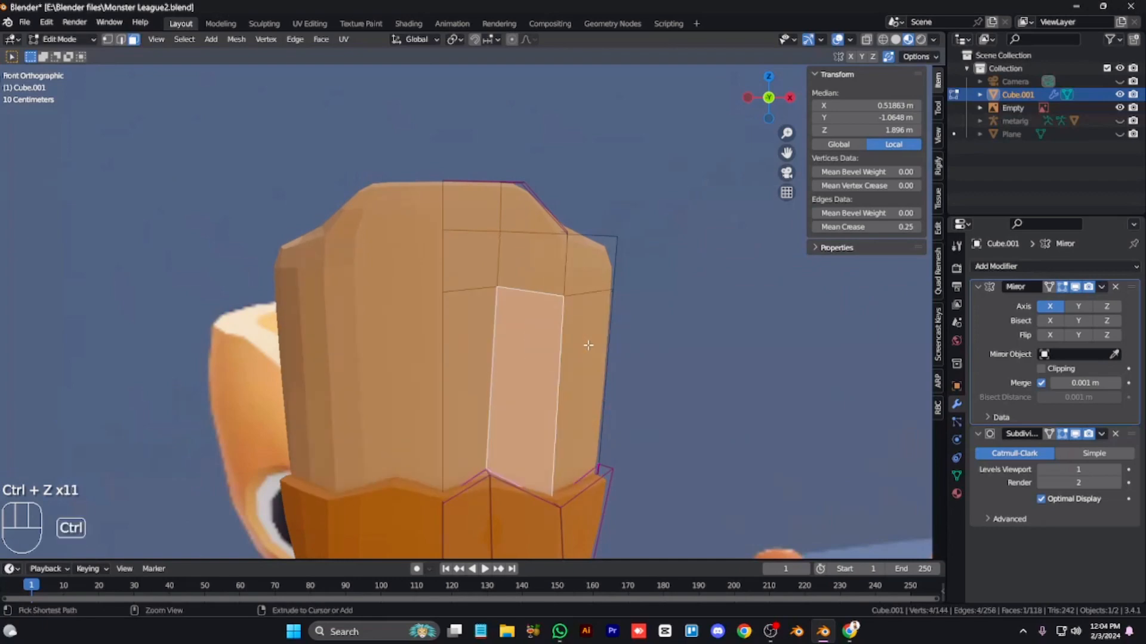
Step: Add a loop cut around the head just above the mask's upper edge
{"action": "left_click", "coordinate": [550, 396]}
{"action": "right_click", "coordinate": [552, 396]}
Step: Subdivide the front face between the two loop cuts and shape it with LoopTools Circle
{"action": "key", "text": "3"}
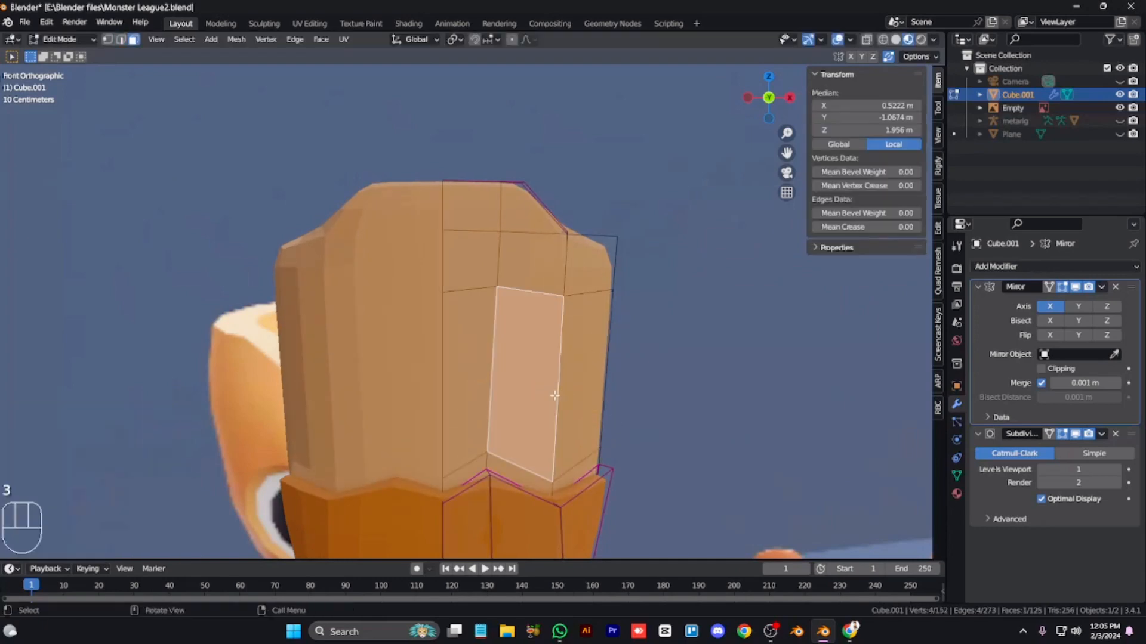
{"action": "key", "text": "q"}
{"action": "left_click", "coordinate": [544, 402]}
{"action": "right_click", "coordinate": [770, 264]}
{"action": "mouse_move", "coordinate": [775, 295]}
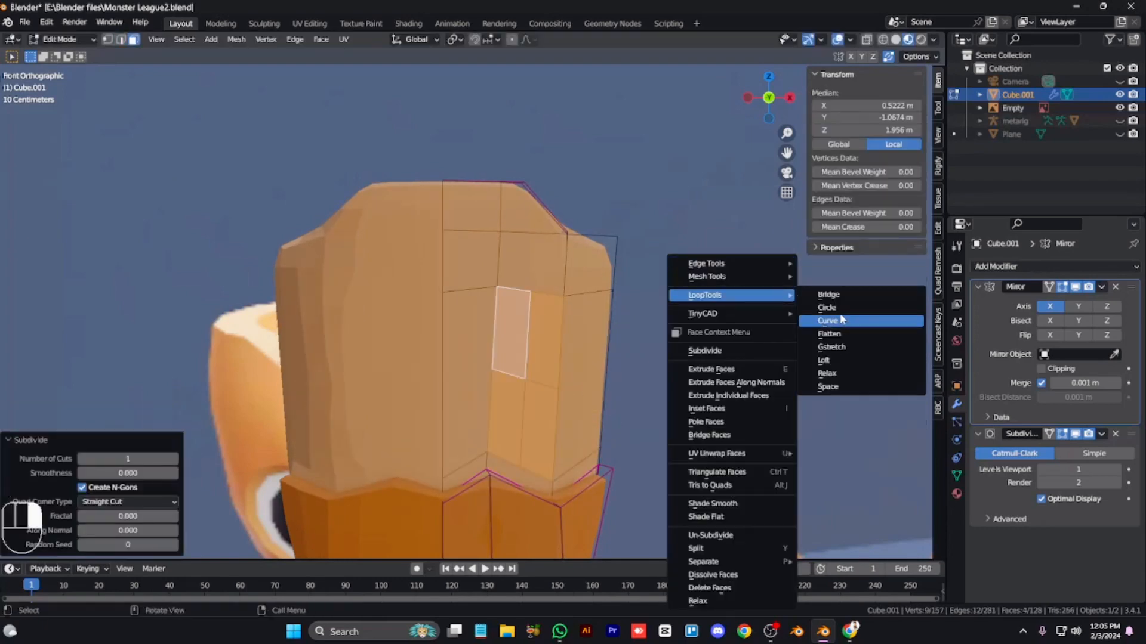
{"action": "left_click", "coordinate": [834, 312]}
Step: Rotate and resize the eye circle in the front view and lower it by about 0.15 m
{"action": "key", "text": "r"}
{"action": "left_click", "coordinate": [788, 210]}
{"action": "key", "text": "s"}
{"action": "left_click", "coordinate": [756, 275]}
{"action": "key", "text": "s"}
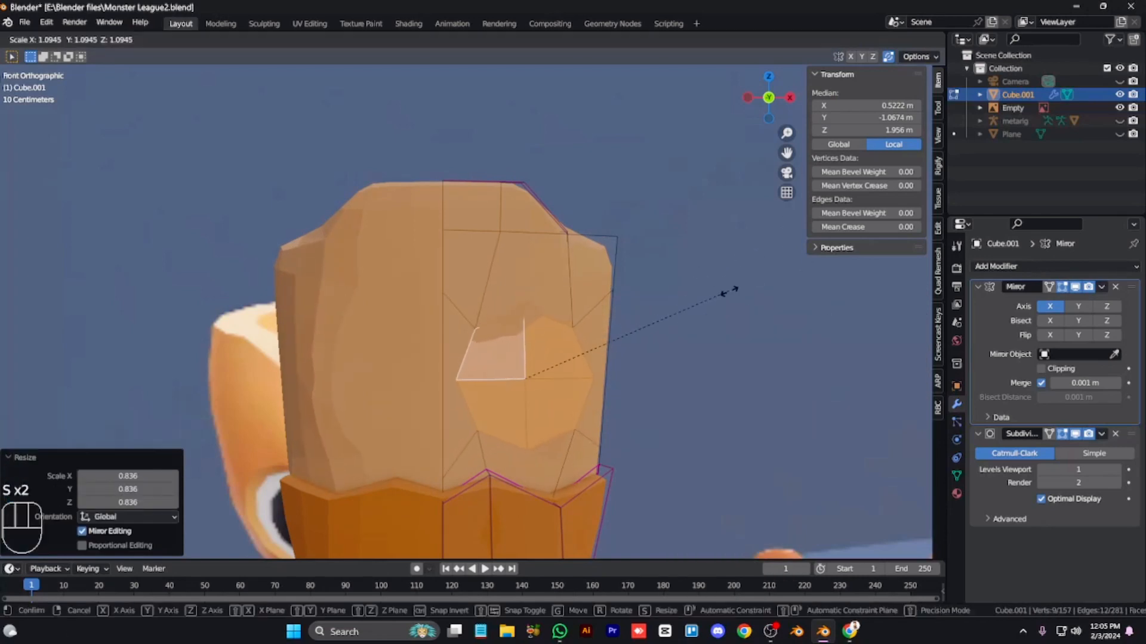
{"action": "left_click", "coordinate": [718, 271]}
{"action": "key", "text": "g"}
{"action": "left_click", "coordinate": [714, 289]}
Step: Tilt the eye circle slightly in the side view to follow the front of the head
{"action": "key", "text": "KP_3"}
{"action": "key", "text": "r"}
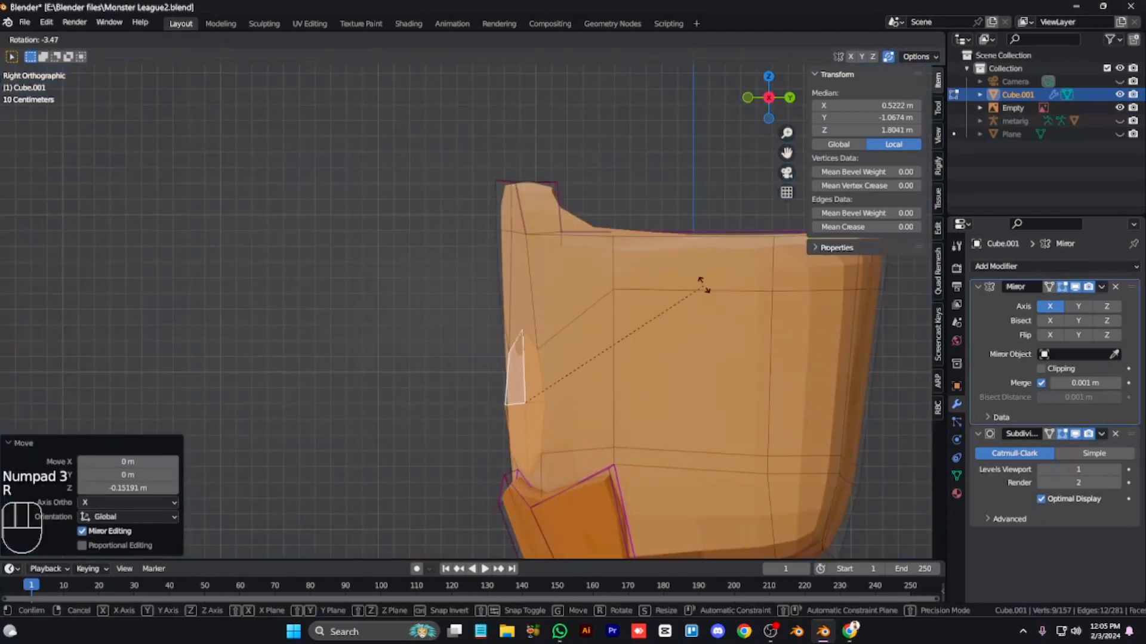
{"action": "left_click", "coordinate": [706, 285]}
Step: Shift the eye circle about 0.015 m backward and 0.057 m down in the side view
{"action": "key", "text": "g"}
{"action": "left_click", "coordinate": [706, 288]}
{"action": "key", "text": "KP_1"}
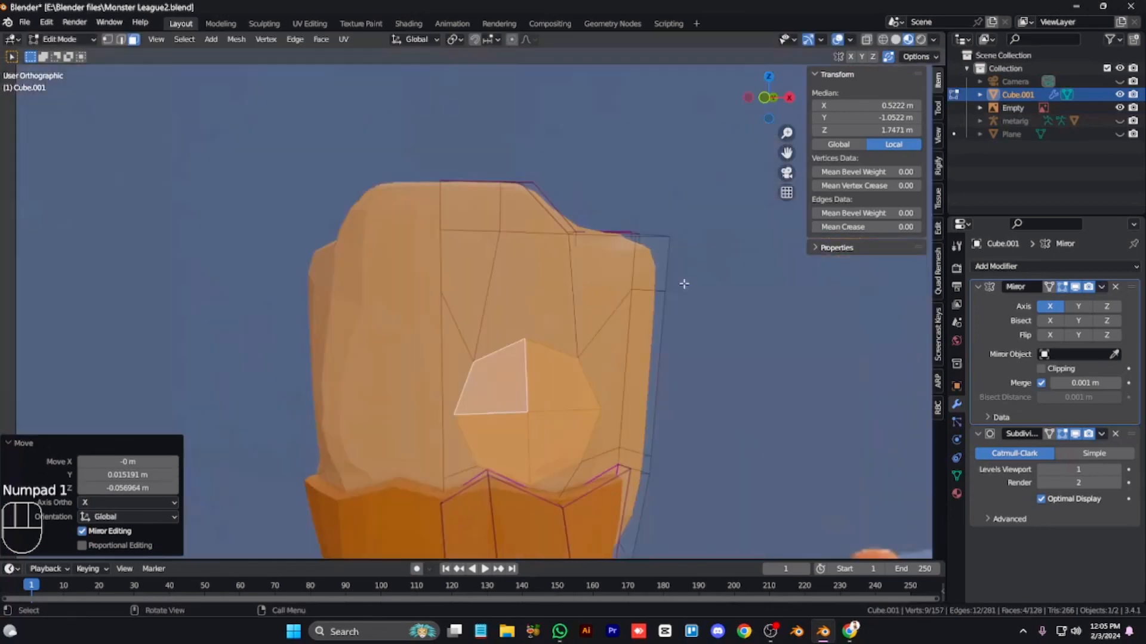
Step: Try to extrude the eye circle's faces in the side view
{"action": "key", "text": "KP_3"}
{"action": "key", "text": "e"}
{"action": "left_click", "coordinate": [664, 296]}
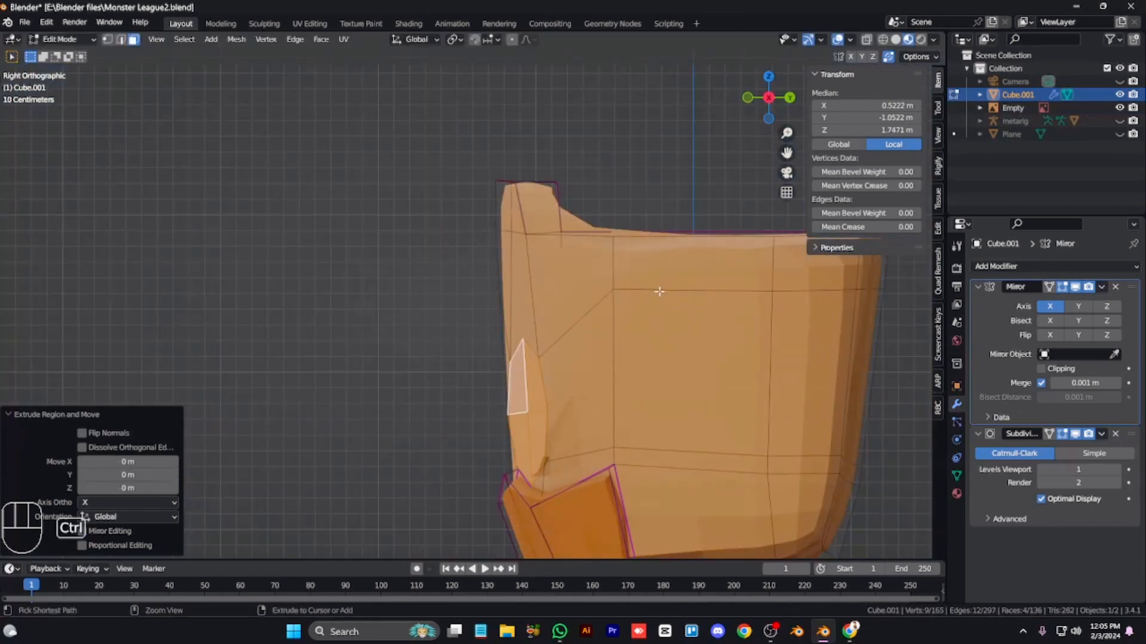
{"action": "key", "text": "ctrl+z"}
Step: Delete the eye circle's four faces and inspect the opening from the front and above
{"action": "key", "text": "x"}
{"action": "left_click", "coordinate": [642, 232]}
{"action": "key", "text": "KP_1"}
{"action": "key", "text": "KP_8"}
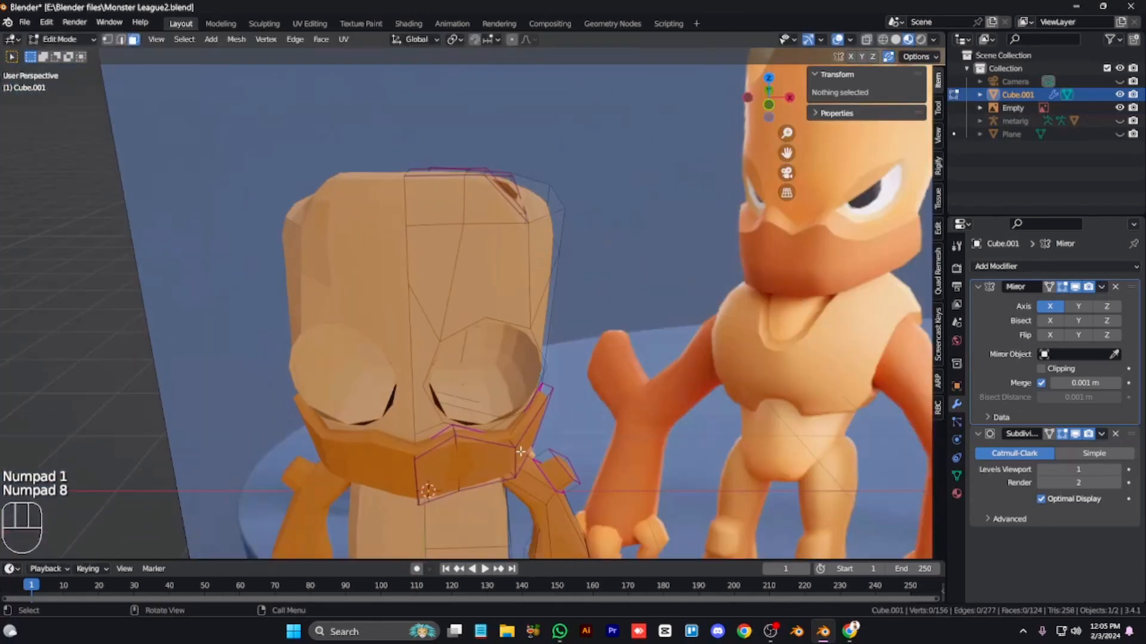
{"action": "key", "text": "KP_8"}
Step: Undo the face deletion and the eye circle's last shift
{"action": "key", "text": "ctrl+z"}
{"action": "key", "text": "ctrl+z"}
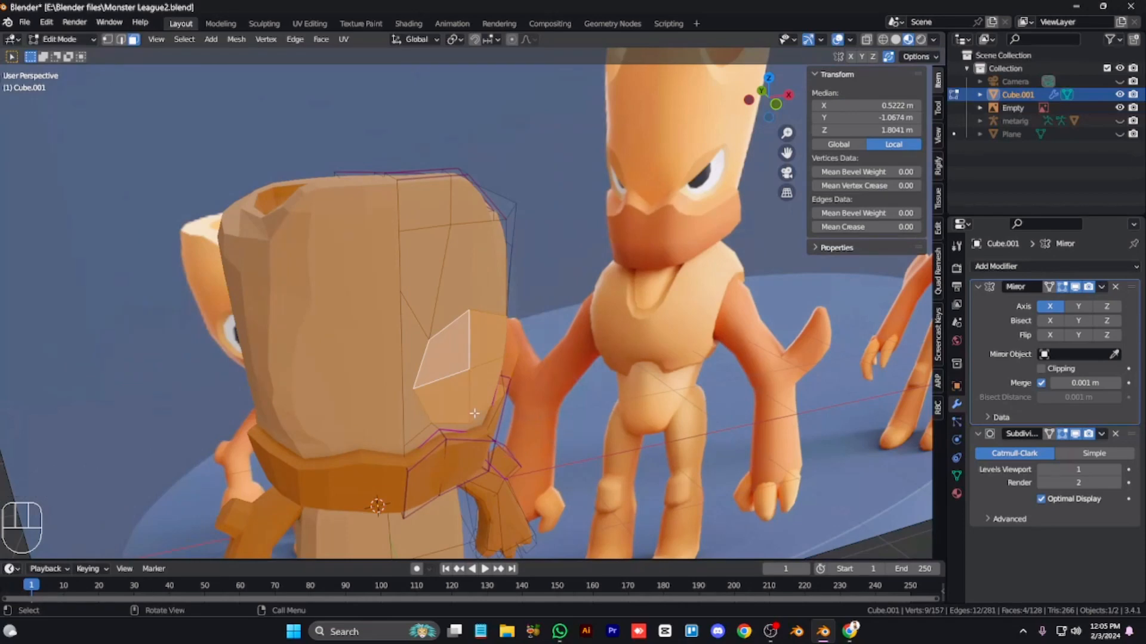
Step: Replace the eye circle's four faces with a single face filling its boundary loop
{"action": "key", "text": "x"}
{"action": "left_click", "coordinate": [516, 392]}
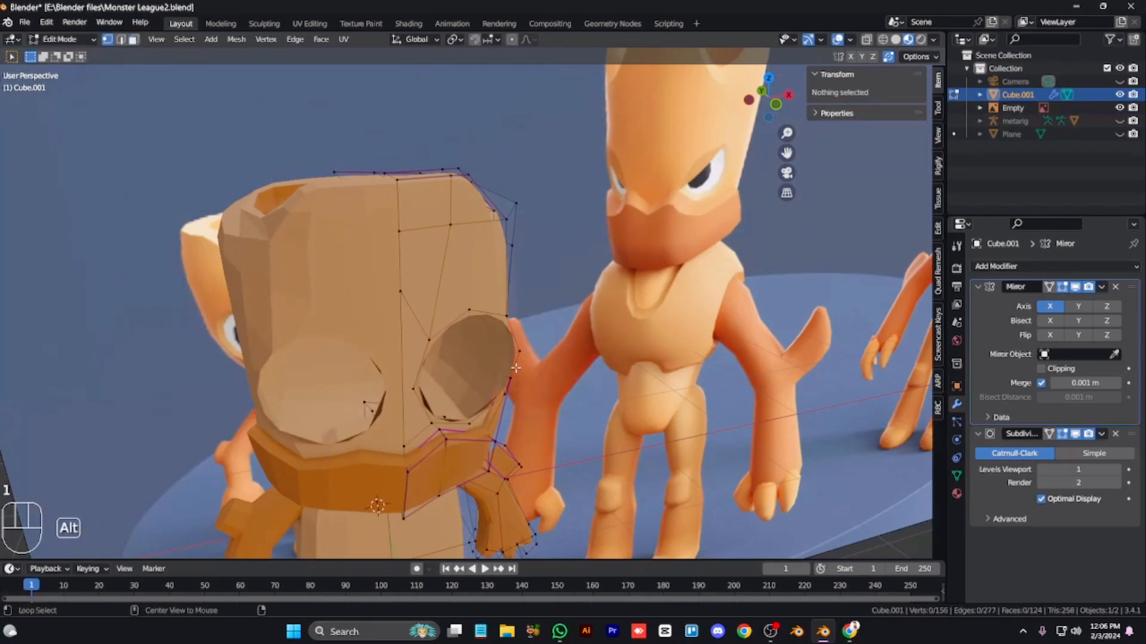
{"action": "left_click", "coordinate": [515, 369], "text": "alt+shift"}
{"action": "key", "text": "e"}
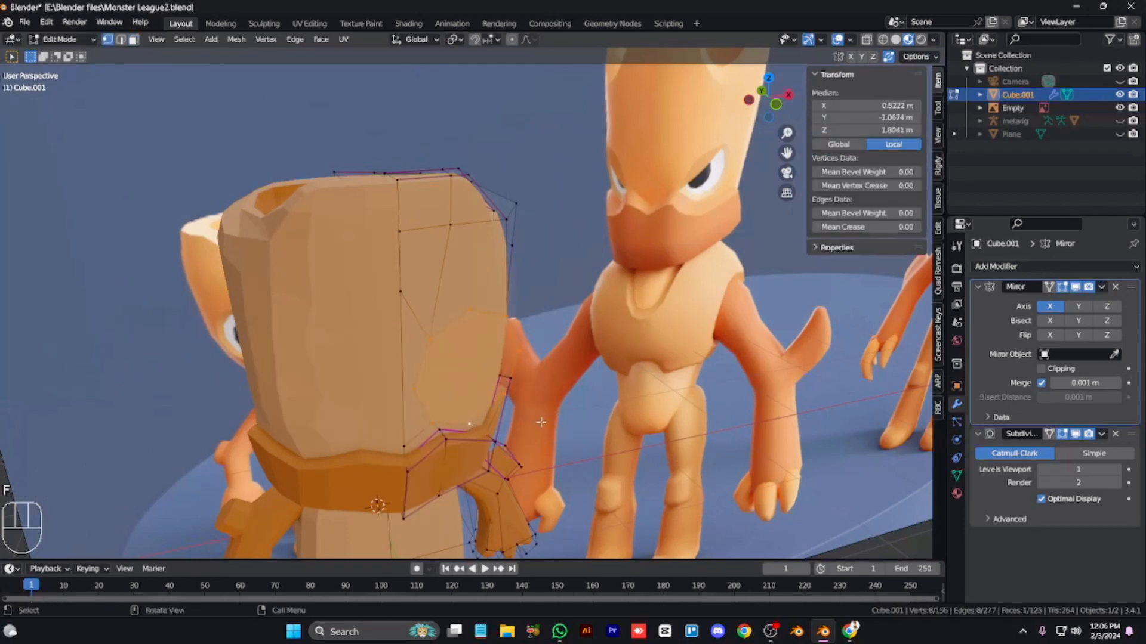
Step: Extrude the eye circle's face back into the head and scale the recessed face to 0.824
{"action": "left_click", "coordinate": [495, 414]}
{"action": "key", "text": "s"}
{"action": "left_click", "coordinate": [501, 417]}
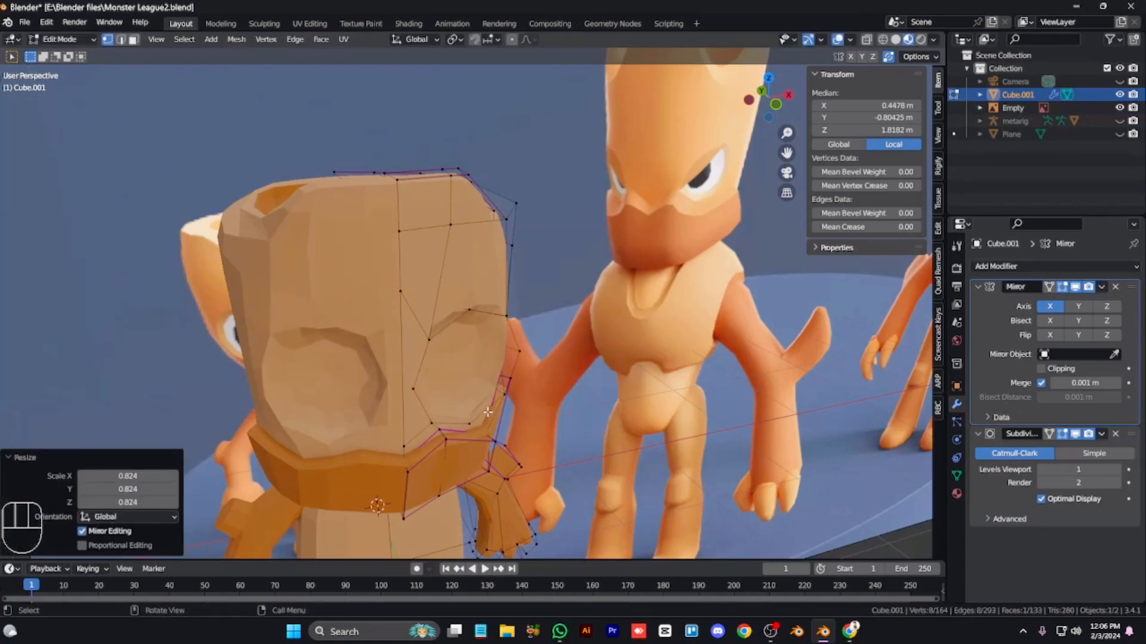
Step: Reduce the selection to the eye socket's front rim loop and set its mean crease to 0.15
{"action": "key", "text": "ctrl+KP_Add"}
{"action": "key", "text": "alt+z"}
{"action": "key", "text": "KP_3"}
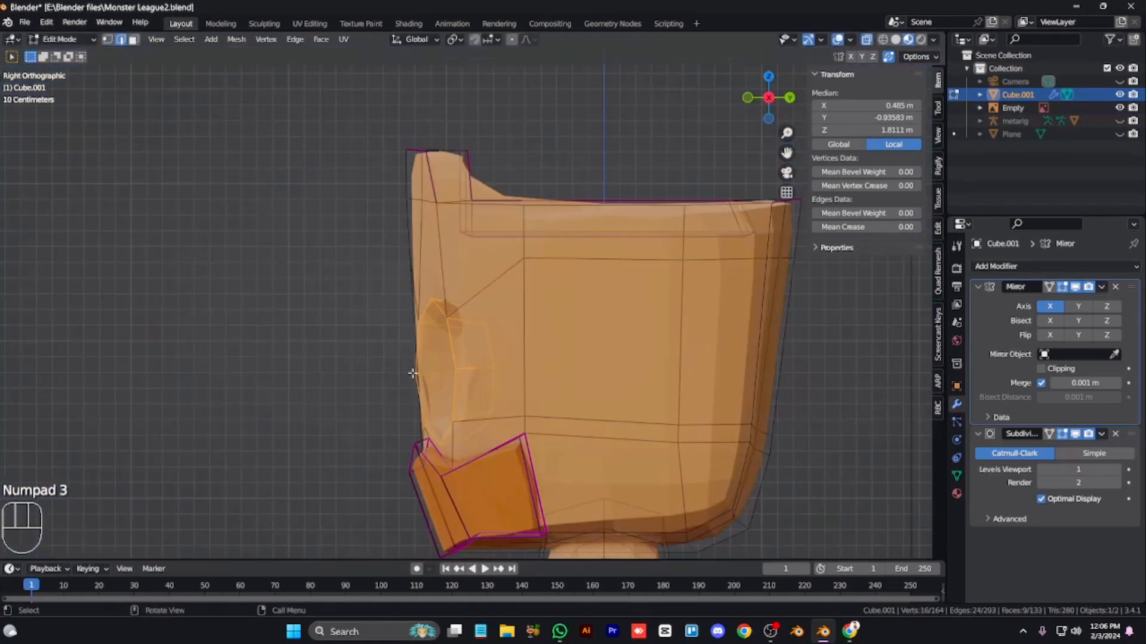
{"action": "left_click", "coordinate": [512, 443], "text": "ctrl"}
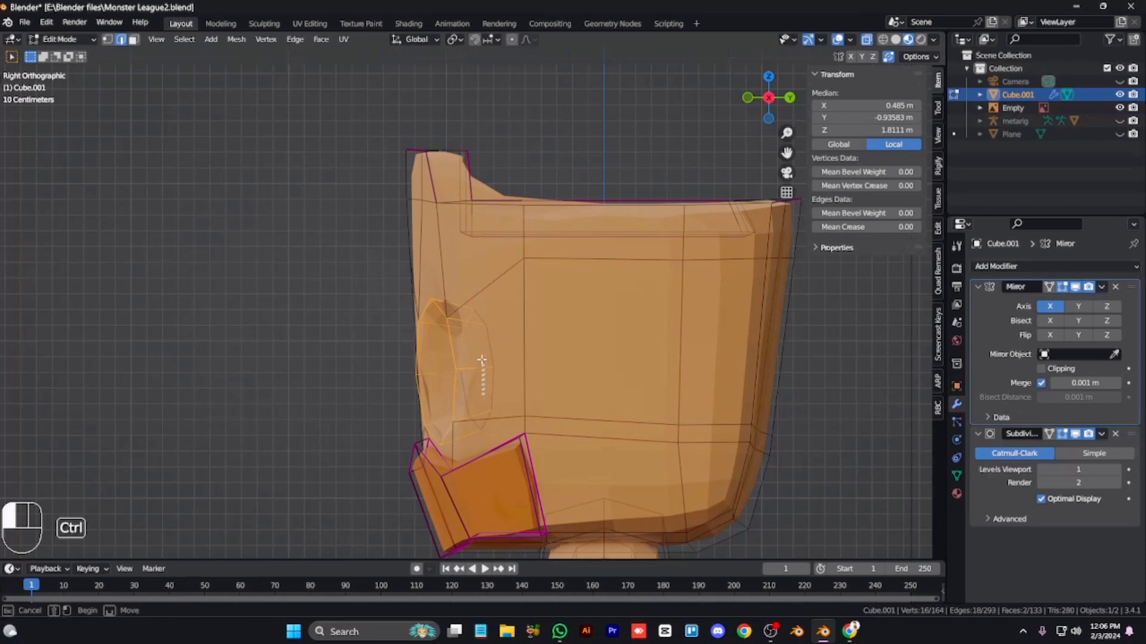
{"action": "left_click_drag", "start_coordinate": [467, 404], "coordinate": [447, 406], "text": "ctrl"}
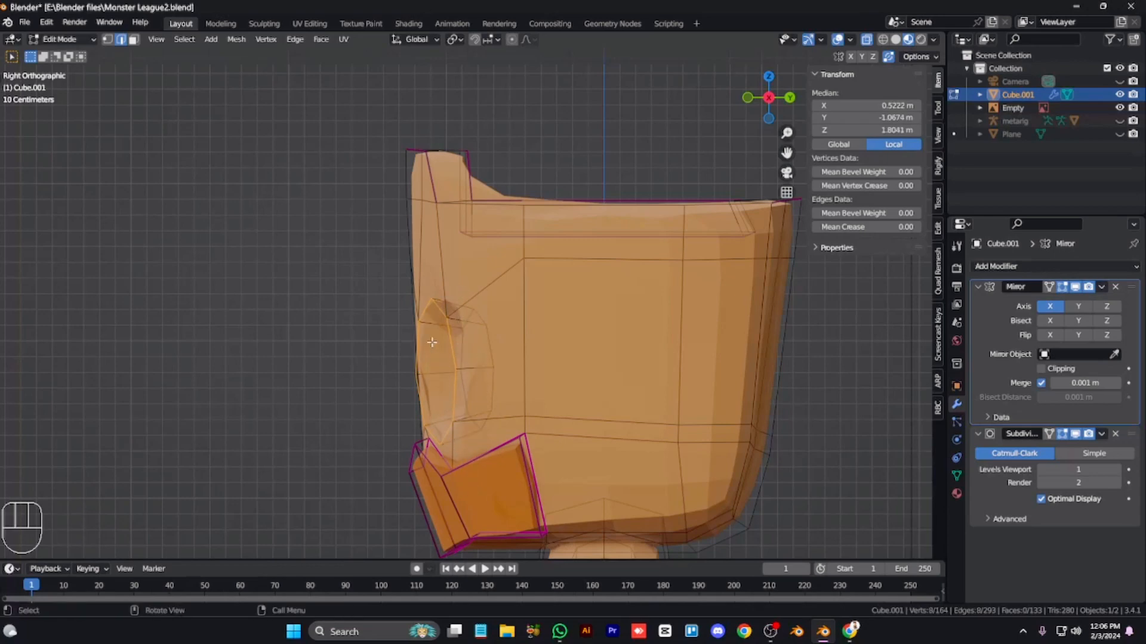
{"action": "key", "text": "alt+z"}
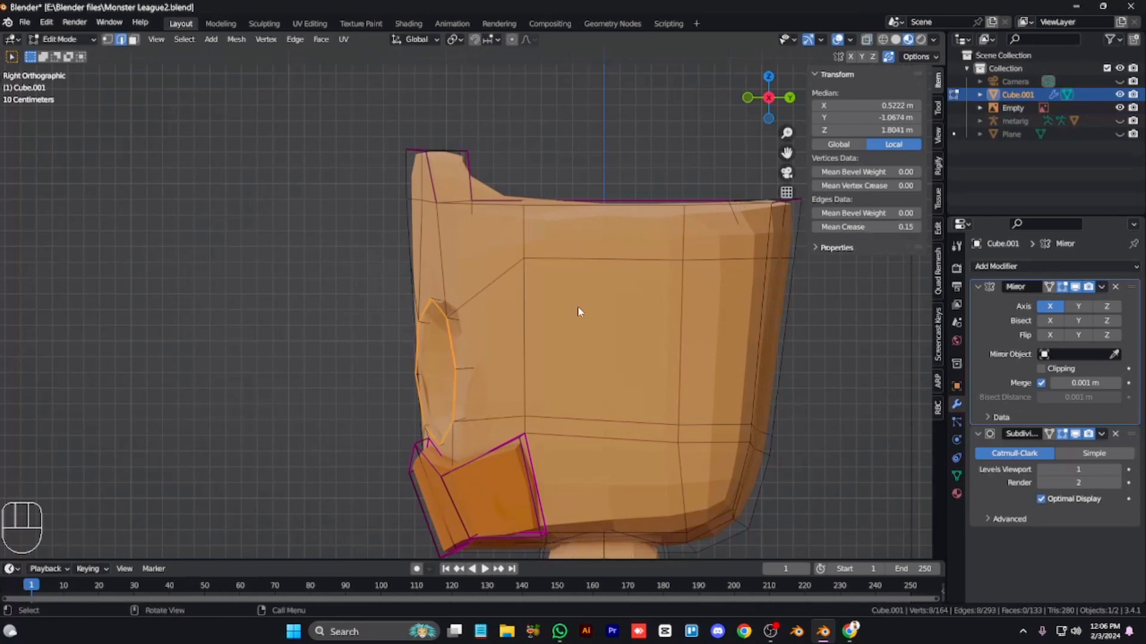
Step: Examine the creased socket rim from the front and from above, with and without the mesh wireframe
{"action": "key", "text": "KP_1"}
{"action": "key", "text": "KP_1"}
{"action": "key", "text": "KP_1"}
{"action": "key", "text": "Tab"}
{"action": "key", "text": "KP_8"}
{"action": "key", "text": "KP_4"}
{"action": "key", "text": "KP_6"}
{"action": "key", "text": "Tab"}
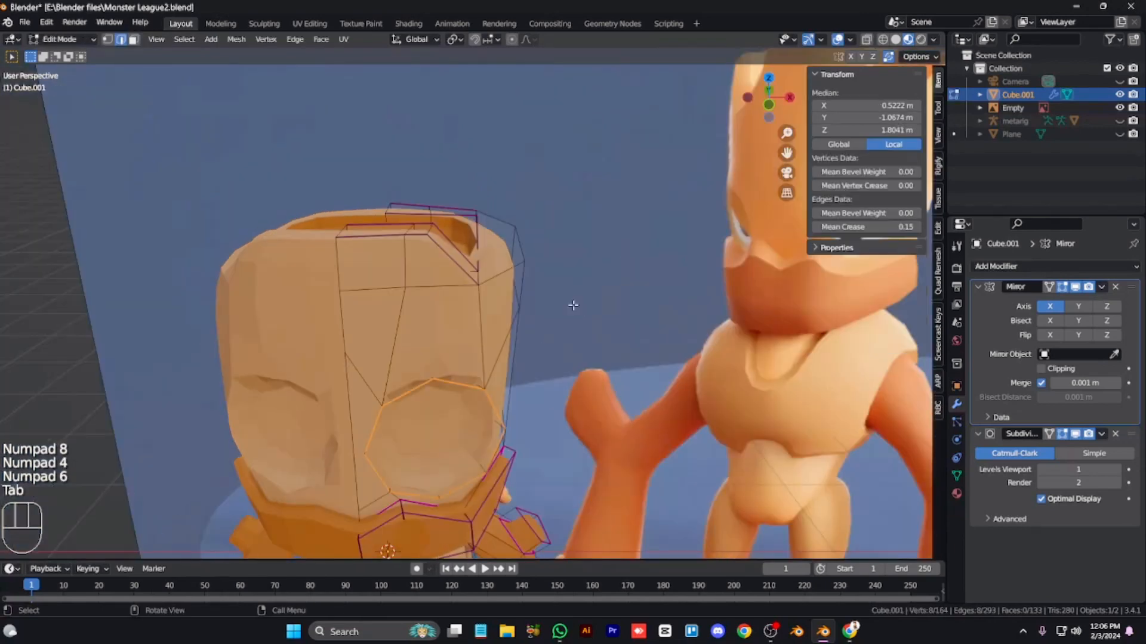
Step: Set the mean crease of the socket's recessed face to 1.00 and slide the face forward toward the rim
{"action": "key", "text": "3"}
{"action": "key", "text": "3"}
{"action": "left_click", "coordinate": [447, 416]}
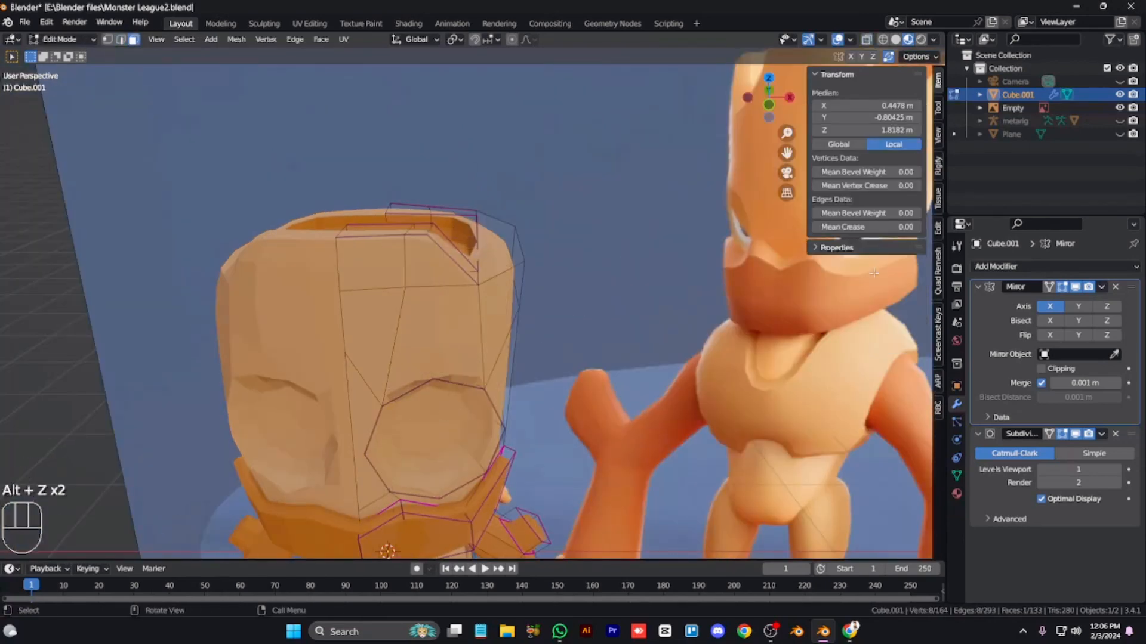
{"action": "left_click_drag", "start_coordinate": [859, 226], "coordinate": [918, 227]}
{"action": "key", "text": "KP_3"}
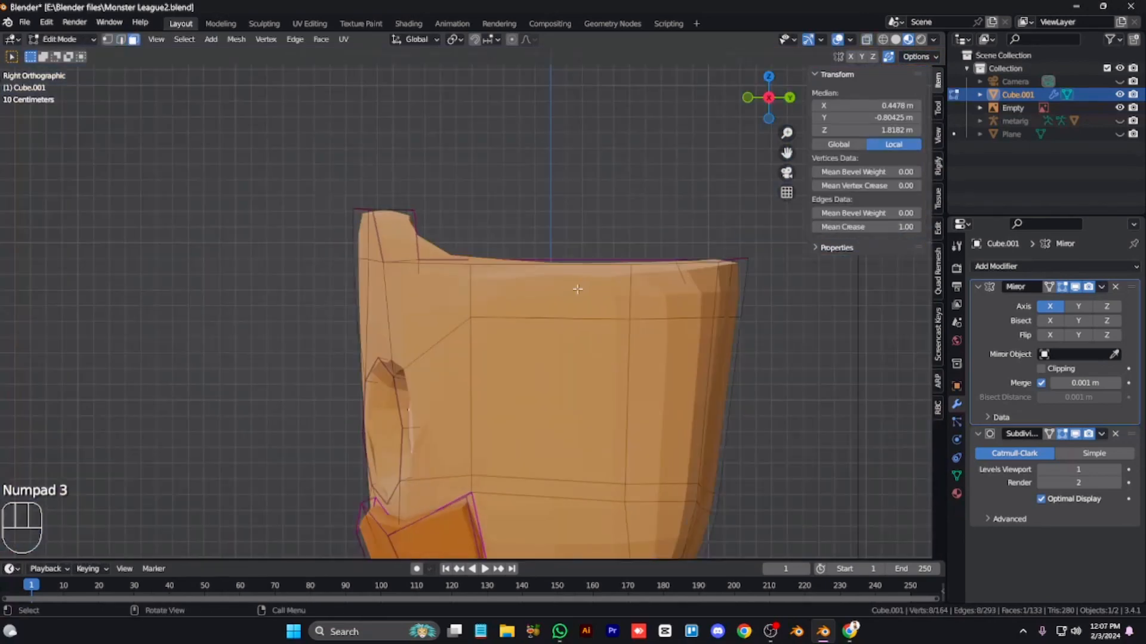
{"action": "key", "text": "g"}
{"action": "key", "text": "g"}
{"action": "left_click", "coordinate": [556, 285]}
Step: Extend the selection to the socket walls and assign the orange Material.001 to the whole eye socket
{"action": "key", "text": "ctrl+KP_Add"}
{"action": "key", "text": "KP_1"}
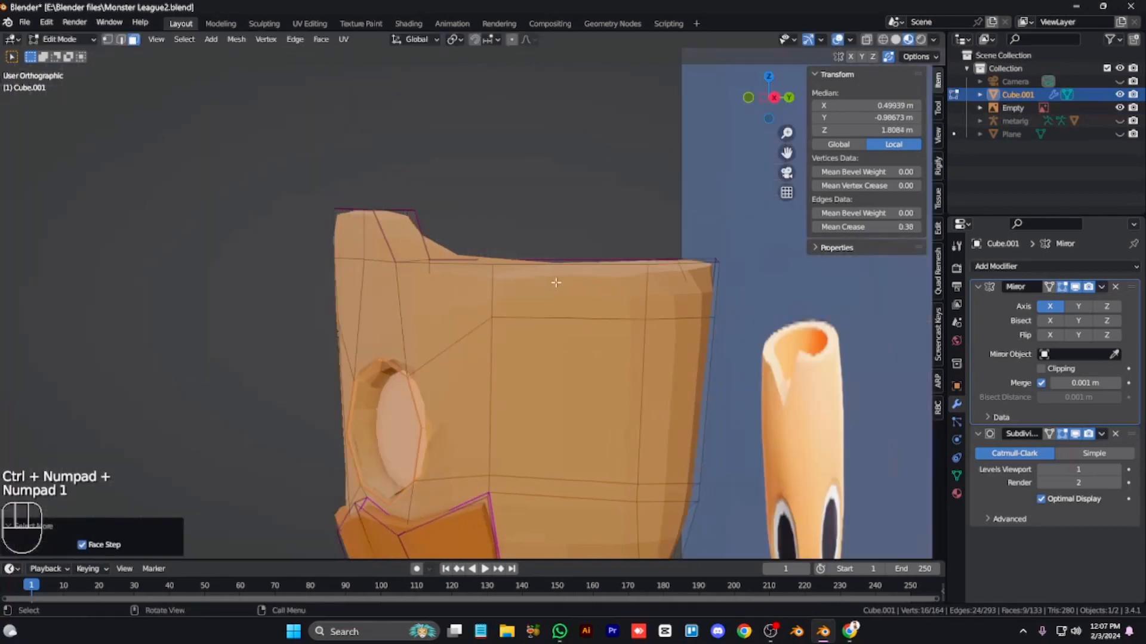
{"action": "left_click", "coordinate": [956, 494]}
Step: Add a material slot with the white Material.002 and assign it to the socket's inner face only
{"action": "key", "text": "ctrl+KP_Subtract"}
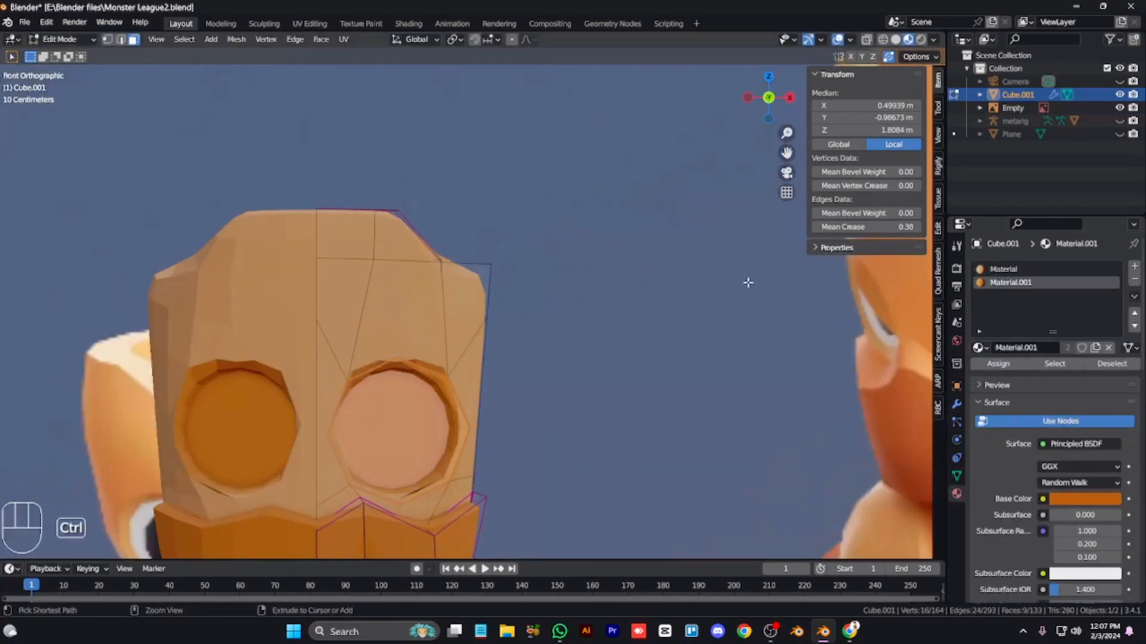
{"action": "left_click", "coordinate": [1134, 265]}
{"action": "left_click", "coordinate": [1027, 348]}
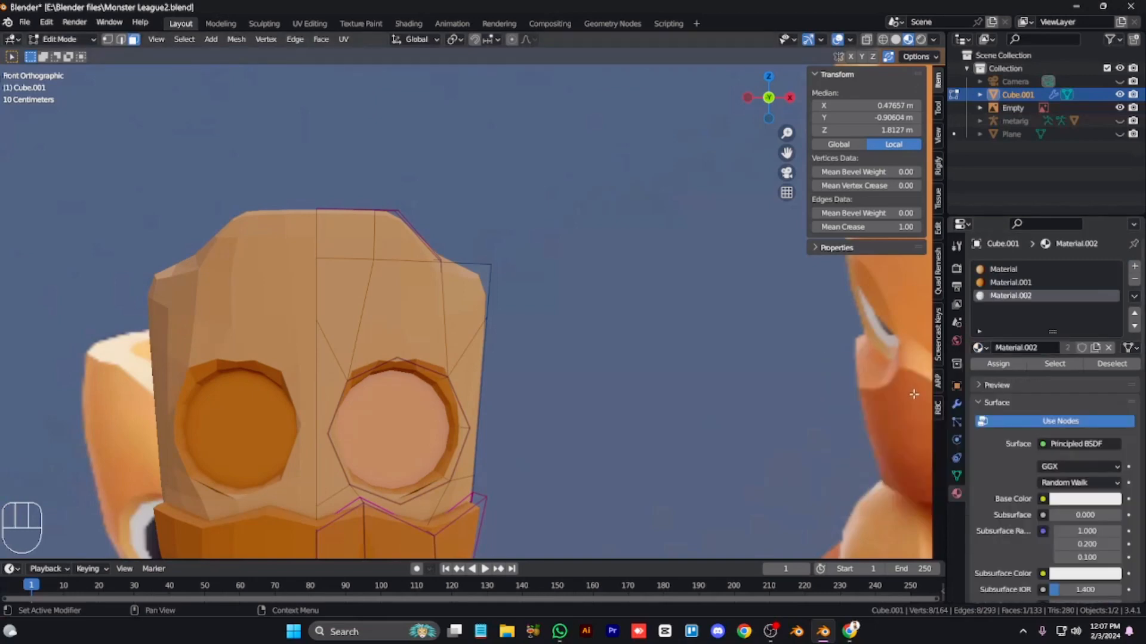
{"action": "left_click", "coordinate": [998, 363]}
Step: Inset the white eye face by 0.1042 m and shift the inner face about 0.06 m along X toward the nose
{"action": "key", "text": "i"}
{"action": "left_click", "coordinate": [661, 390]}
{"action": "key", "text": "g"}
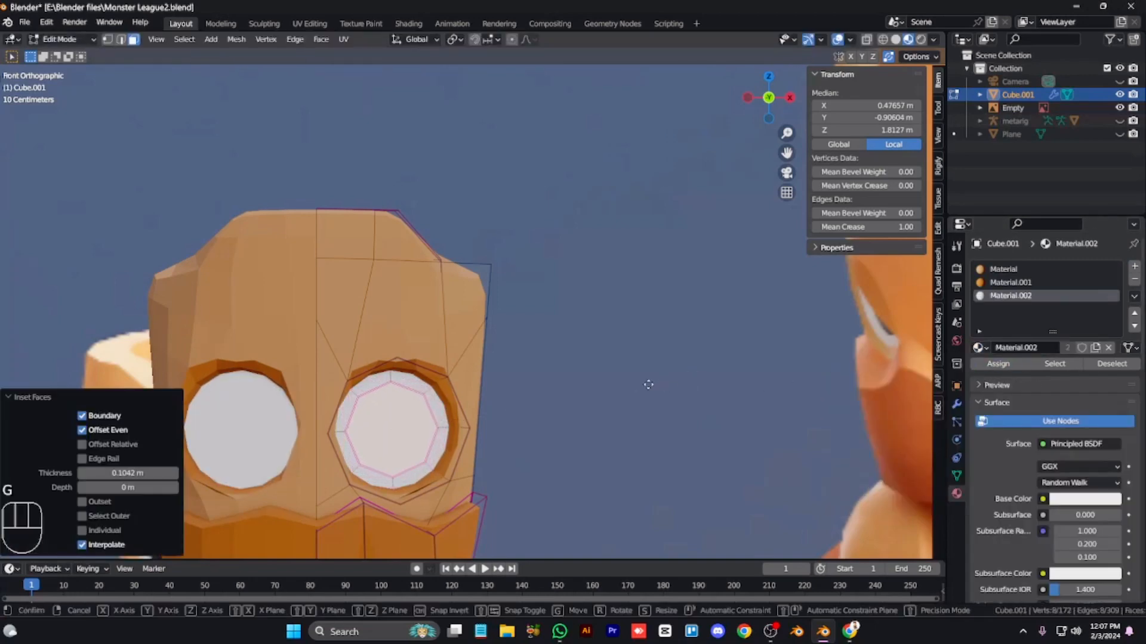
{"action": "key", "text": "x"}
{"action": "left_click", "coordinate": [639, 384]}
Step: Add a slot with the black Material.003, assign it to the inset pupil face and enlarge the pupil slightly
{"action": "left_click", "coordinate": [1134, 269]}
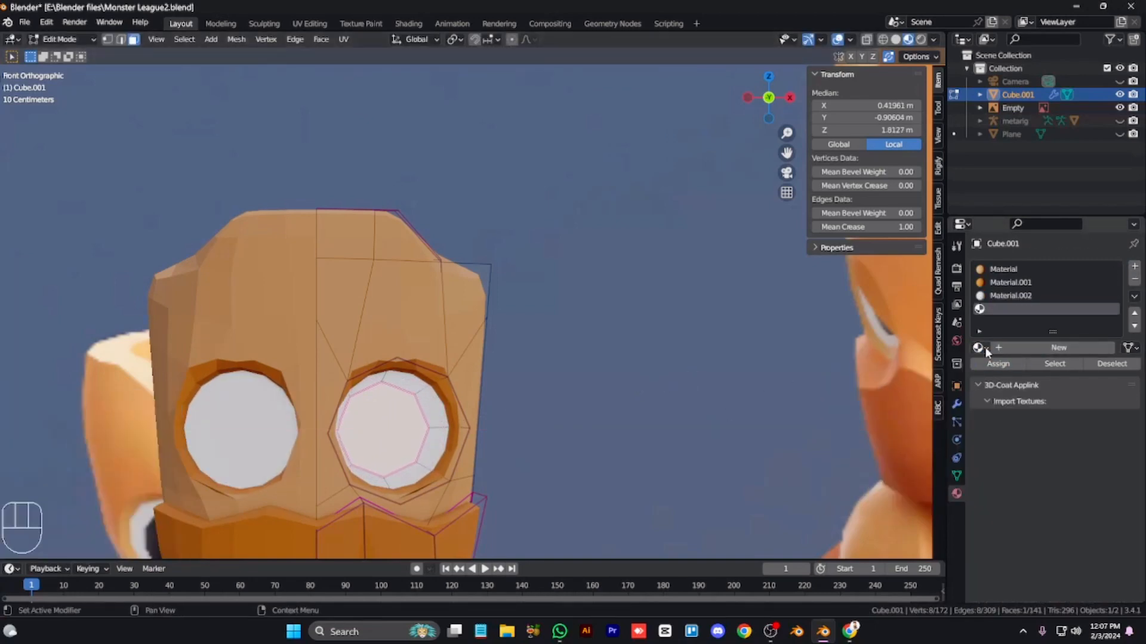
{"action": "left_click", "coordinate": [983, 347]}
{"action": "left_click", "coordinate": [931, 405]}
{"action": "left_click", "coordinate": [998, 363]}
{"action": "key", "text": "s"}
{"action": "left_click", "coordinate": [566, 429]}
{"action": "key", "text": "s"}
{"action": "left_click", "coordinate": [578, 450]}
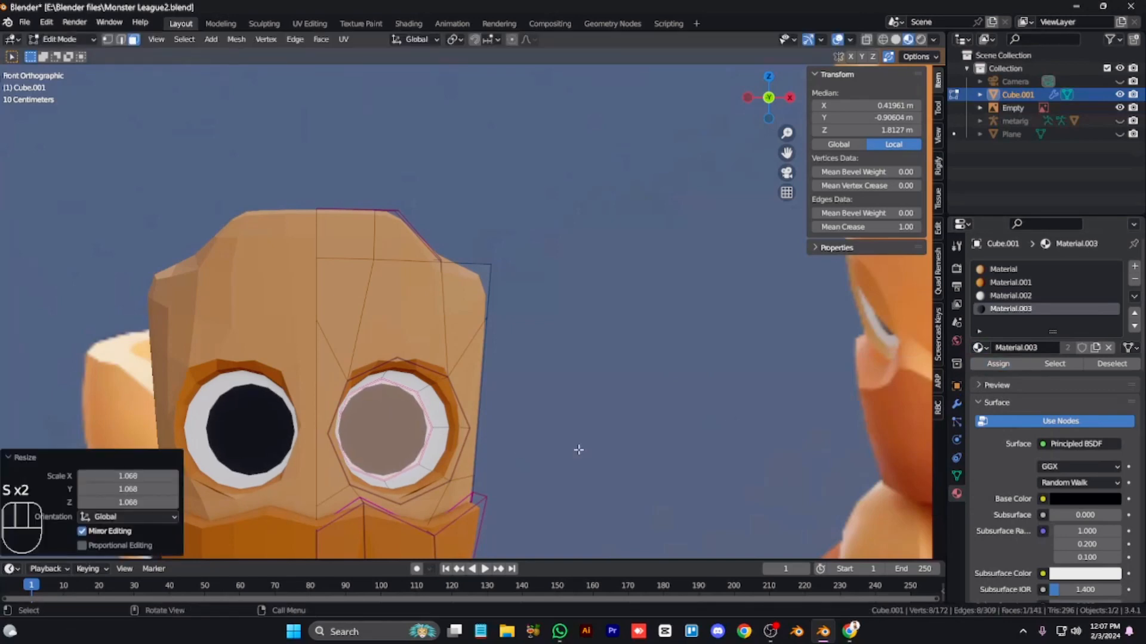
Step: Examine the whole character with its new eyes from several angles in object mode
{"action": "key", "text": "Tab"}
{"action": "scroll", "coordinate": [564, 433], "scroll_direction": "down", "scroll_amount": 4}
{"action": "key", "text": "ctrl+KP_2"}
{"action": "key", "text": "ctrl+KP_2"}
{"action": "key", "text": "ctrl+KP_2"}
{"action": "key", "text": "ctrl+KP_2"}
{"action": "key", "text": "ctrl+KP_2"}
{"action": "key", "text": "ctrl+KP_2"}
{"action": "key", "text": "KP_4"}
{"action": "key", "text": "KP_4"}
{"action": "key", "text": "KP_6"}
{"action": "key", "text": "KP_6"}
{"action": "key", "text": "KP_6"}
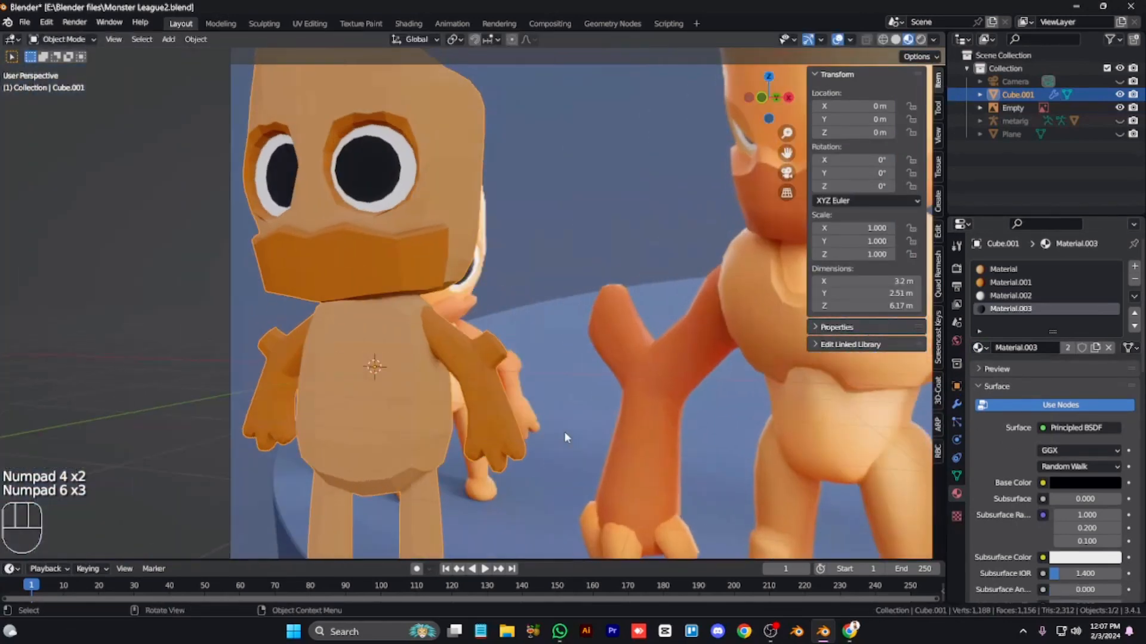
{"action": "key", "text": "KP_4"}
{"action": "key", "text": "KP_Subtract"}
{"action": "key", "text": "KP_Subtract"}
{"action": "key", "text": "KP_Subtract"}
Step: Reveal all hidden objects and raise the character and the reference image 2.9677 m along Z
{"action": "key", "text": "alt+h"}
{"action": "left_click", "coordinate": [481, 253], "text": "shift"}
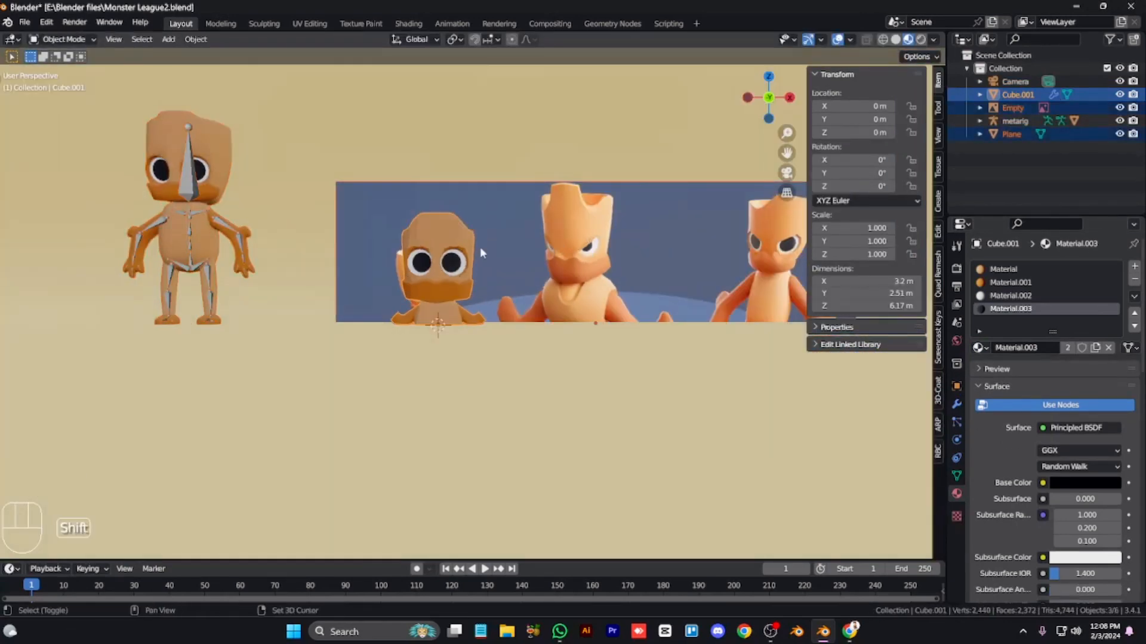
{"action": "left_click", "coordinate": [530, 248], "text": "shift"}
{"action": "key", "text": "g"}
{"action": "key", "text": "z"}
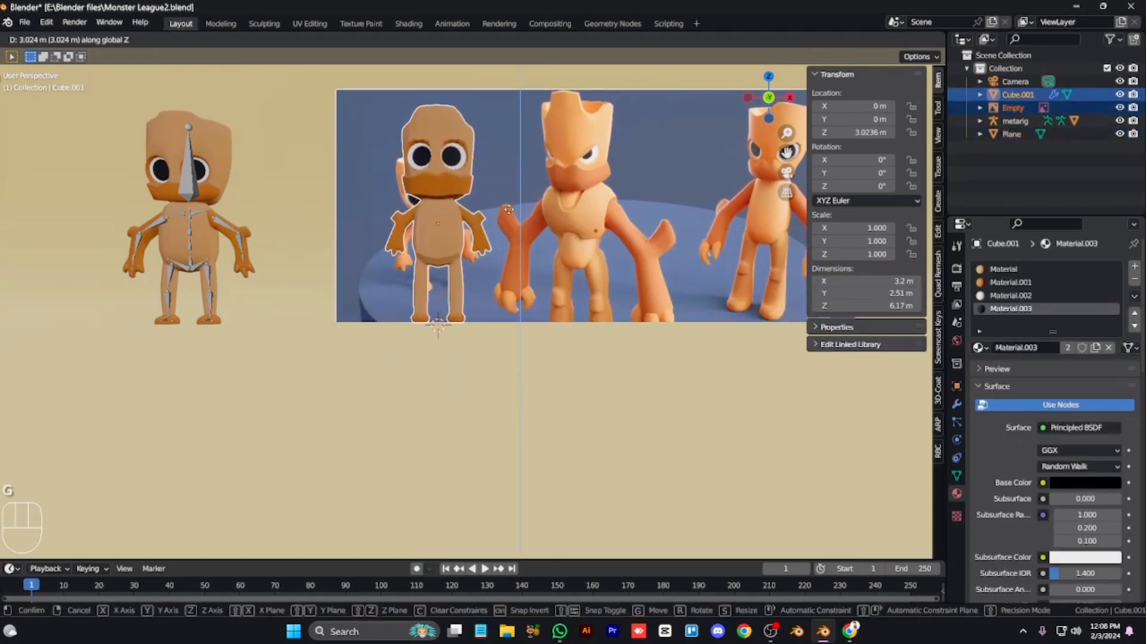
{"action": "left_click", "coordinate": [514, 224]}
Step: Compare the raised character with the rigged copy and the reference image from different views
{"action": "key", "text": "KP_1"}
{"action": "key", "text": "ctrl+KP_8"}
{"action": "key", "text": "ctrl+KP_8"}
{"action": "key", "text": "ctrl+KP_8"}
{"action": "key", "text": "KP_8"}
{"action": "key", "text": "ctrl+KP_4"}
{"action": "key", "text": "ctrl+KP_4"}
{"action": "key", "text": "KP_9"}
{"action": "key", "text": "KP_2"}
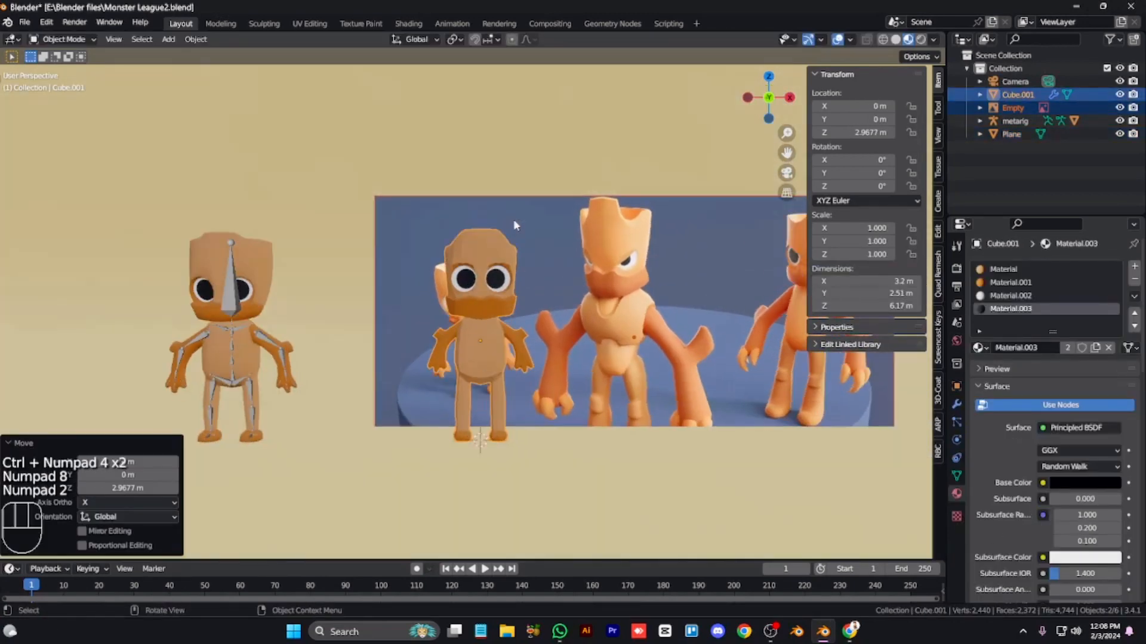
Step: Hide the metarig, save the file and check the character beside its finished copy
{"action": "key", "text": "KP_Multiply"}
{"action": "key", "text": "ctrl+s"}
{"action": "key", "text": "KP_4"}
{"action": "key", "text": "KP_6"}
{"action": "key", "text": "KP_6"}
{"action": "key", "text": "KP_6"}
{"action": "key", "text": "KP_4"}
{"action": "key", "text": "KP_4"}
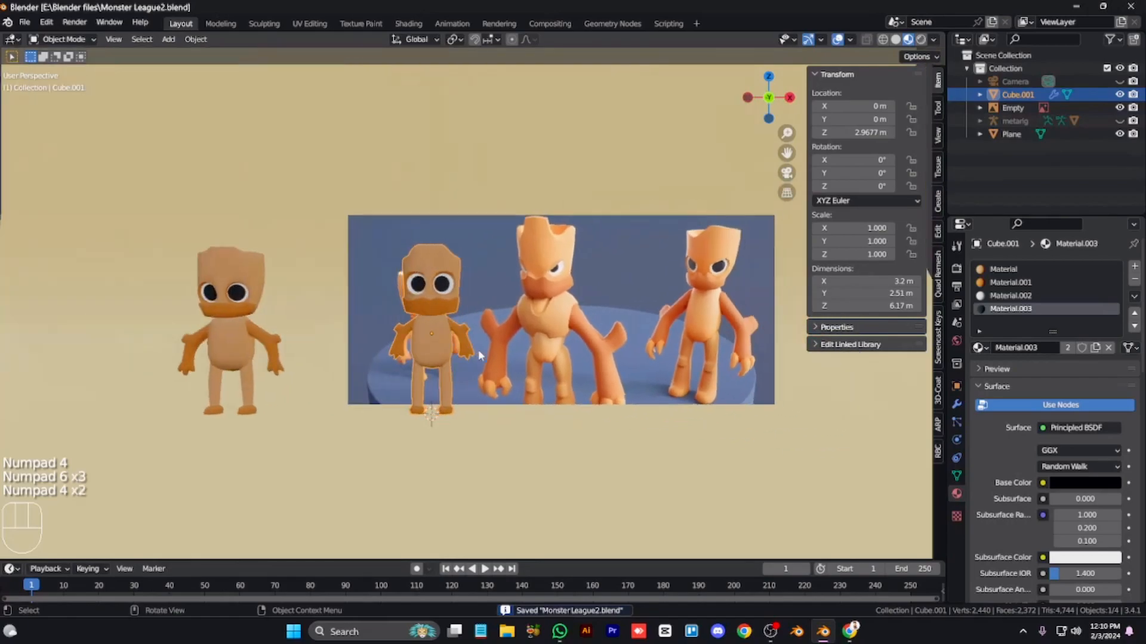
{"action": "key", "text": "KP_1"}
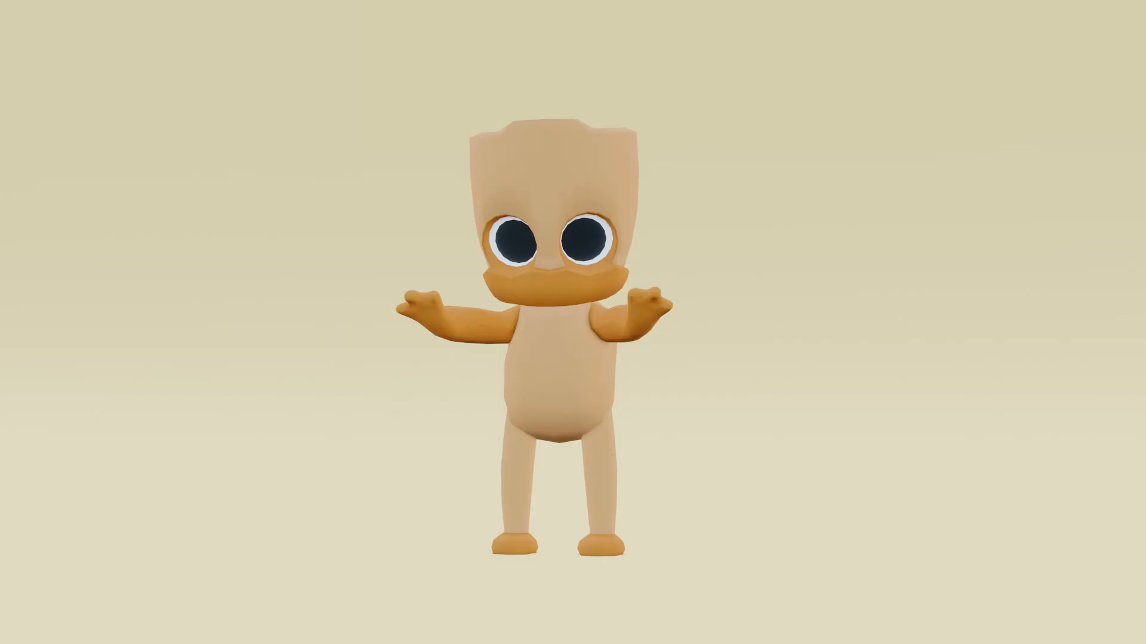